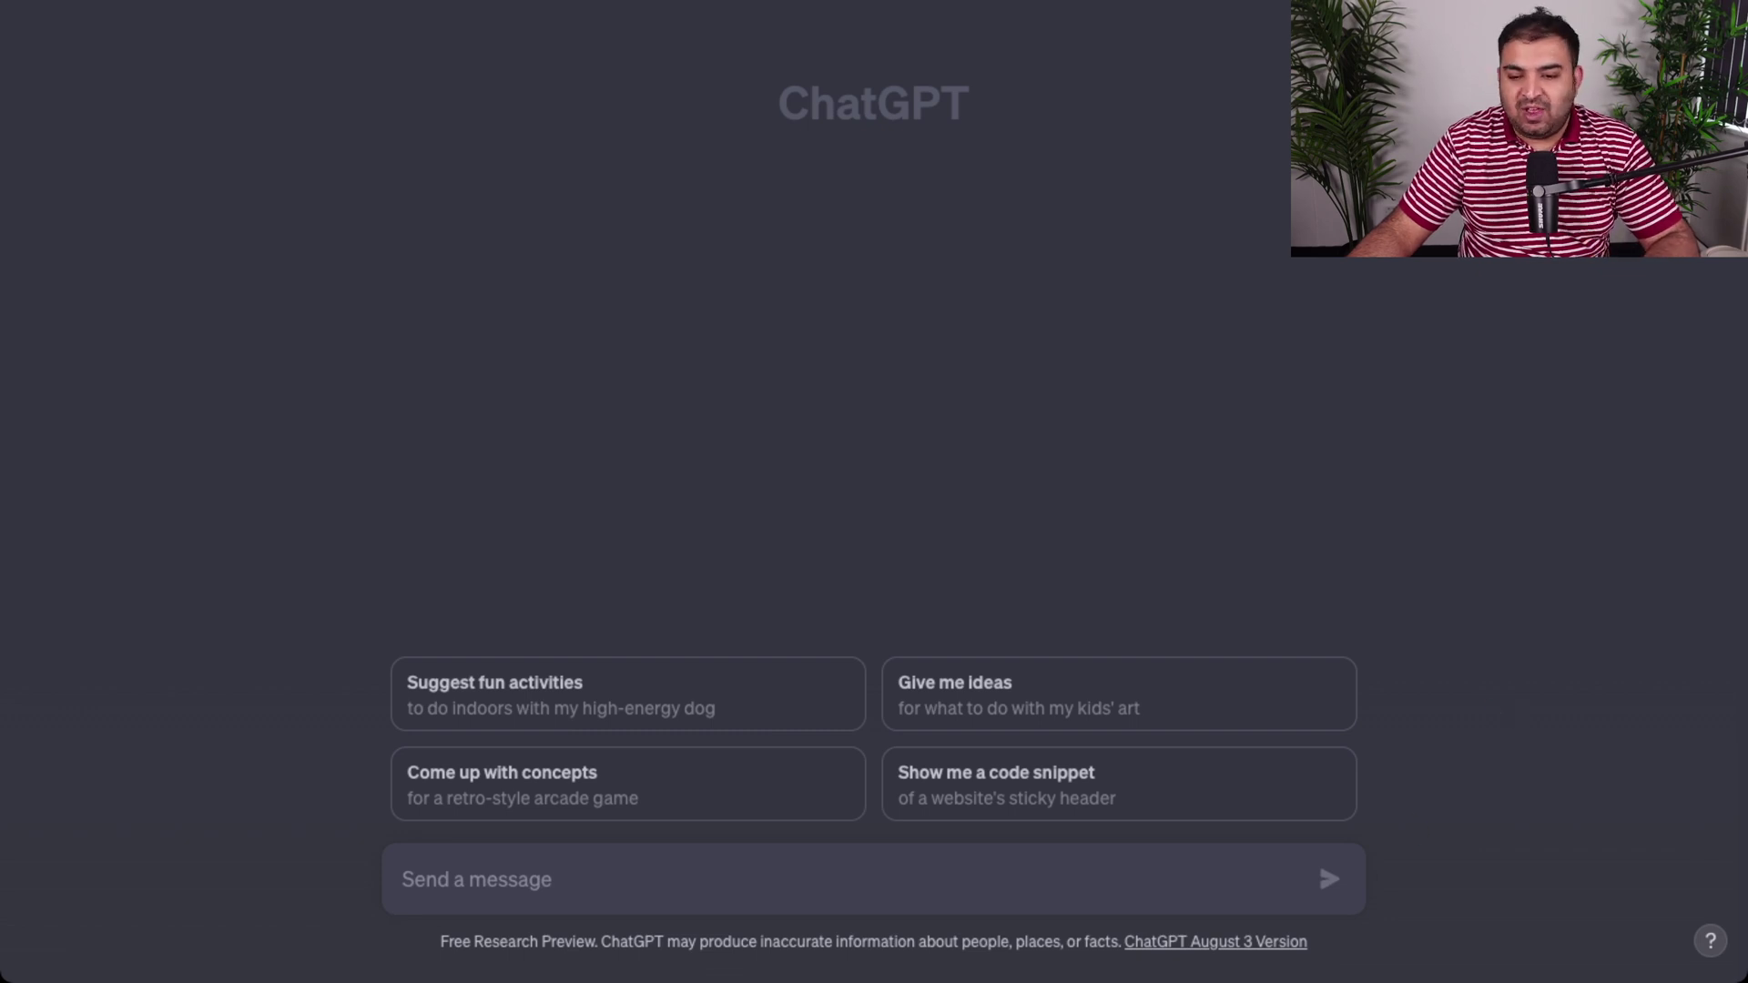
Focus the empty ChatGPT message box, then scroll eBay down to the watched wallet listings.
left_click(814, 893)
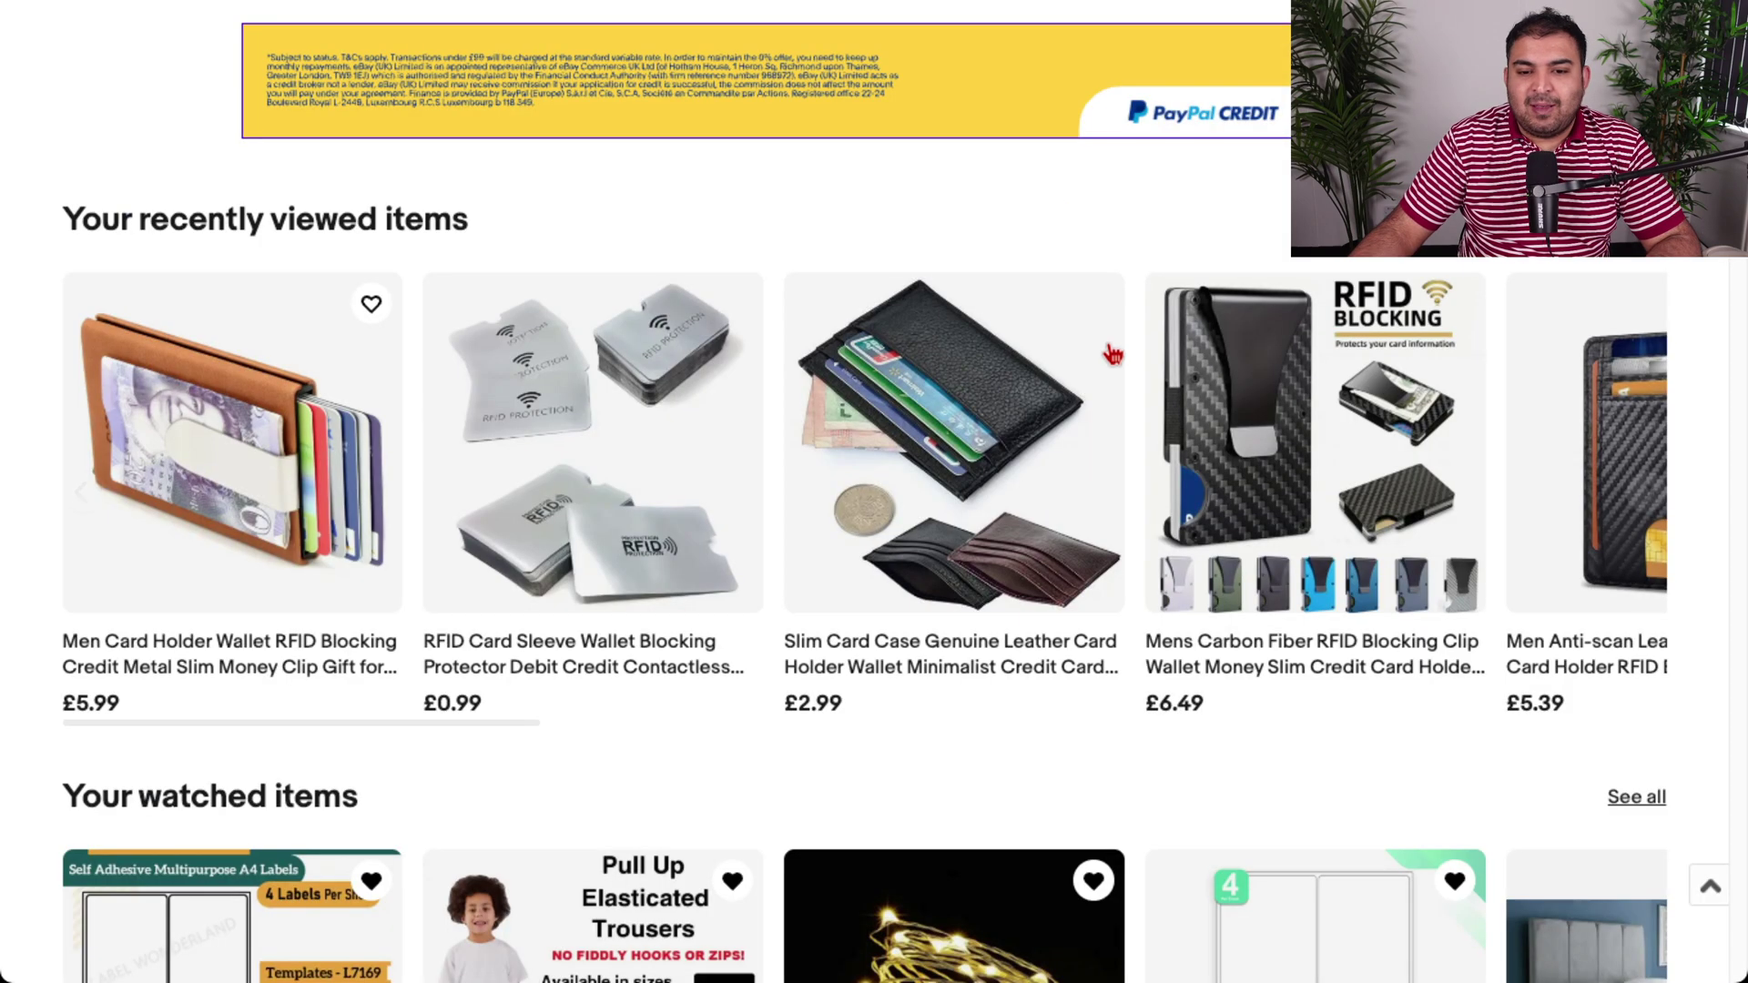
scroll(1112, 355, "down", 3)
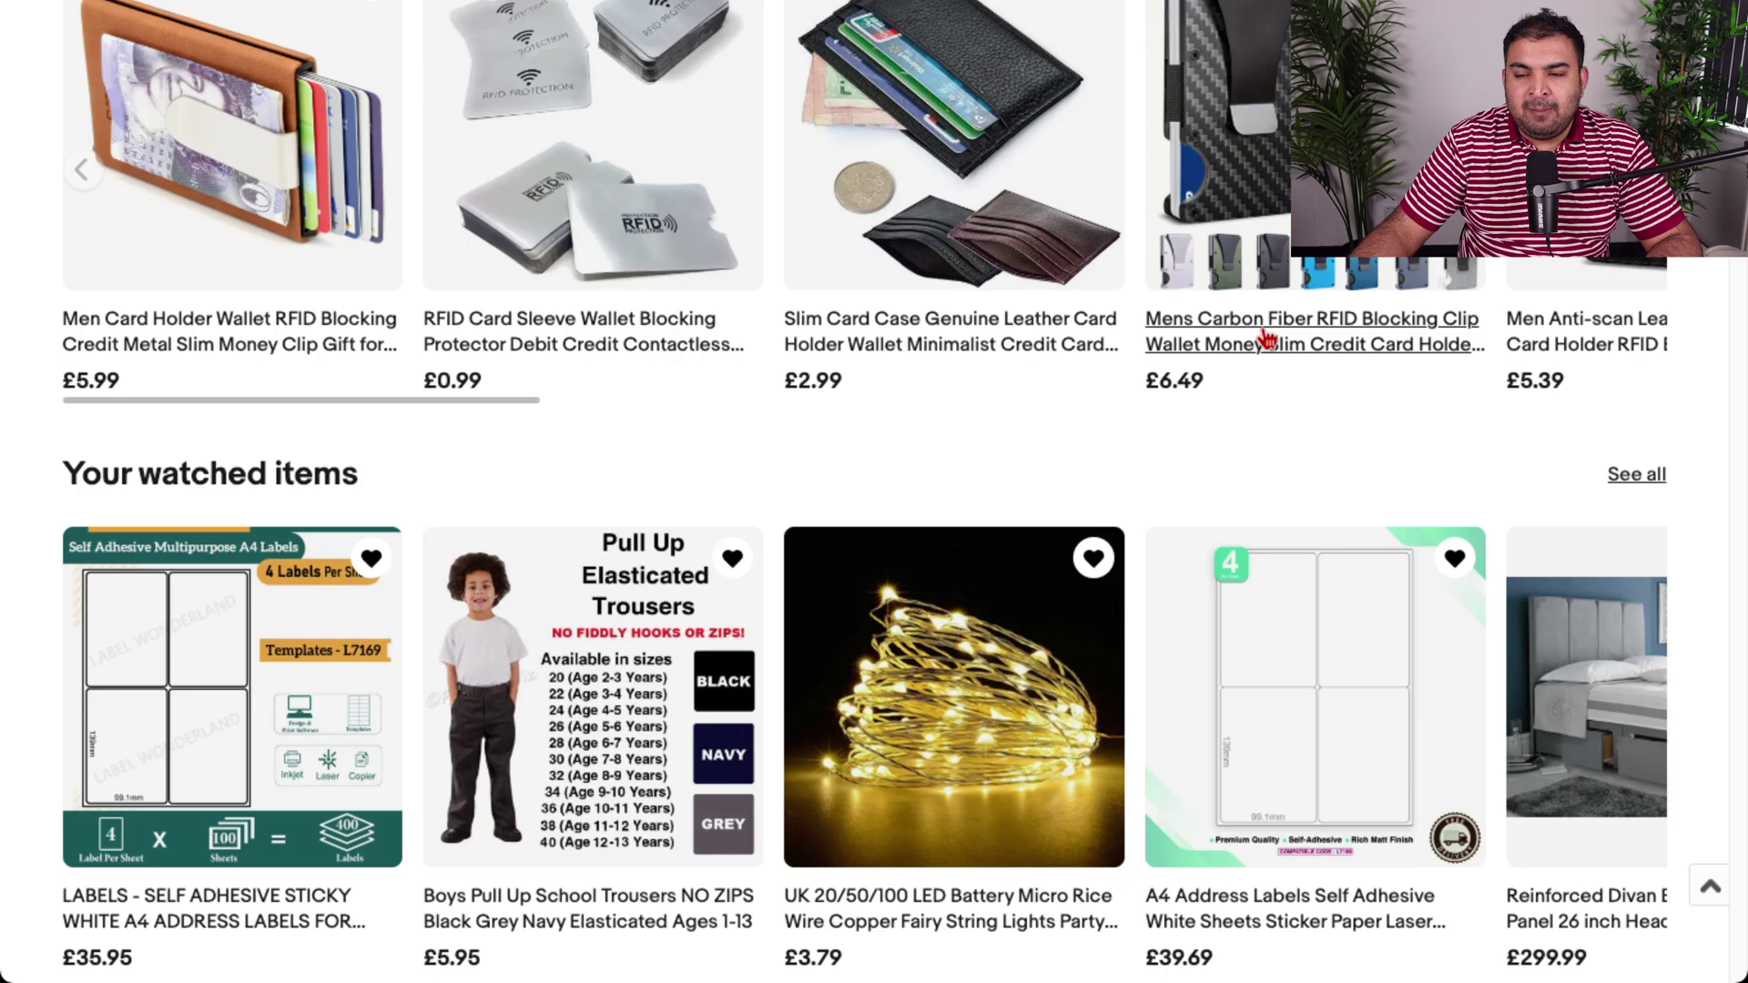
Open the RFID slim wallet listing and select its title through the full seller description.
left_click(1599, 340)
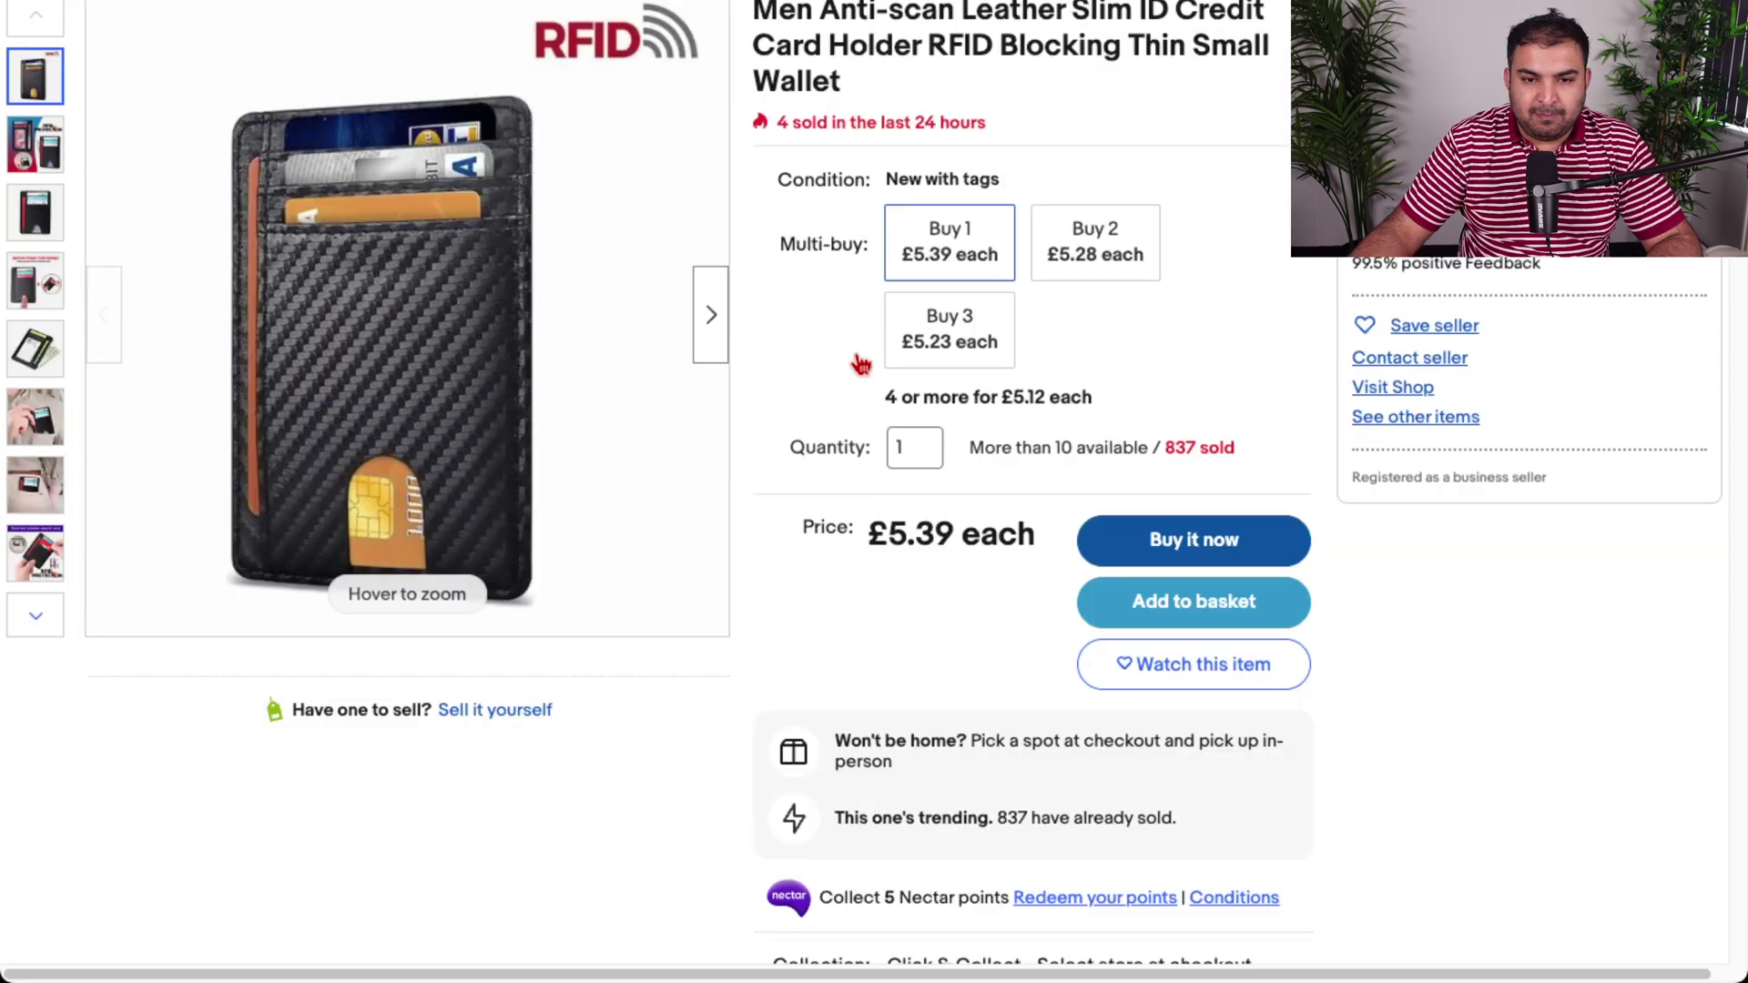
mouse_move(578, 331)
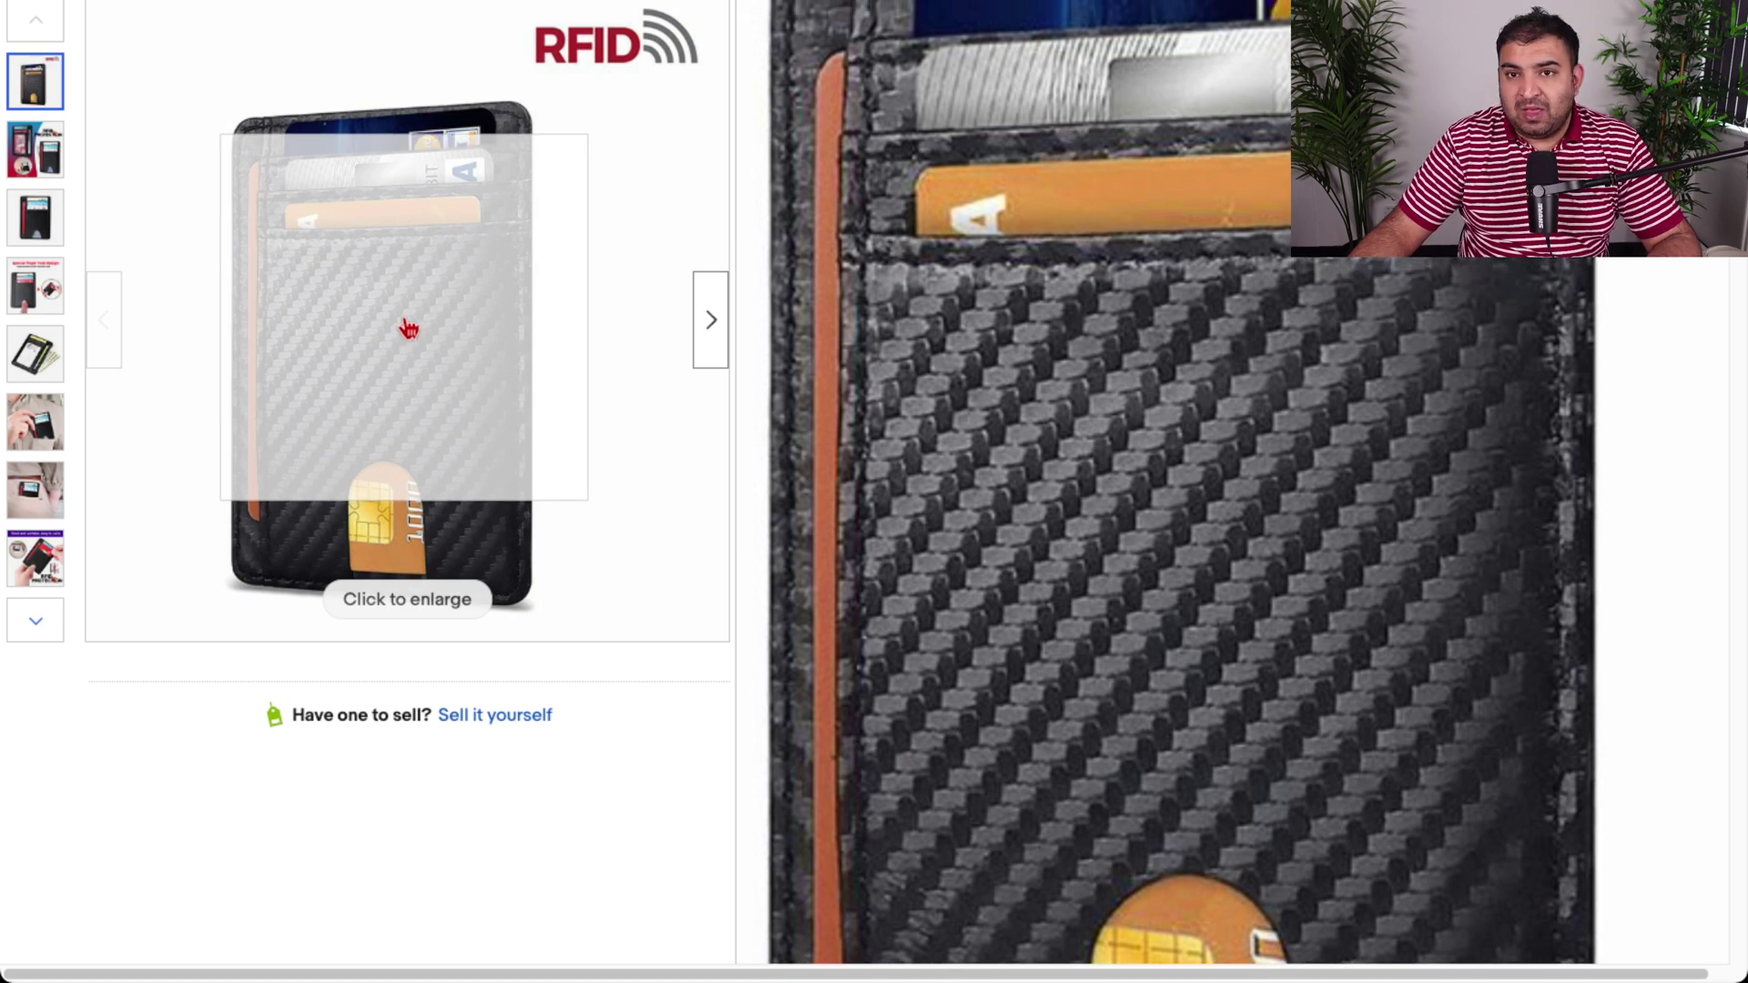
scroll(897, 496, "down", 2)
scroll(897, 496, "down", 15)
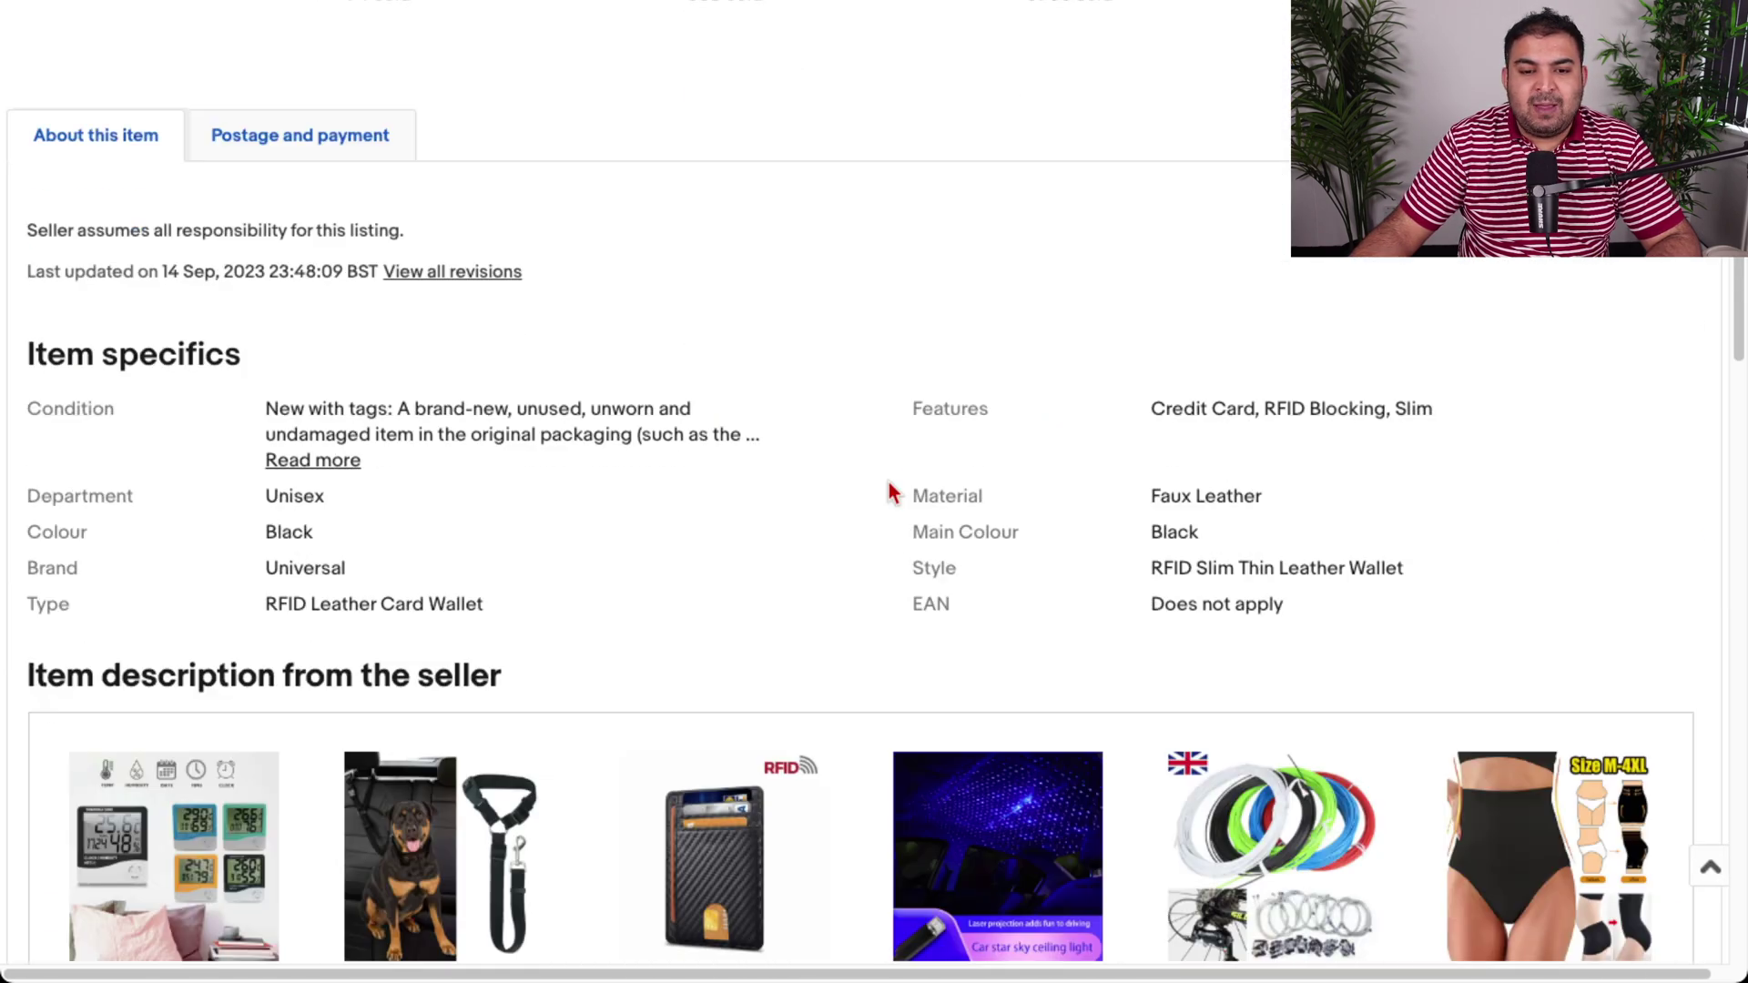
scroll(265, 409, "down", 8)
scroll(535, 406, "up", 12)
scroll(536, 406, "down", 4)
scroll(534, 404, "up", 1)
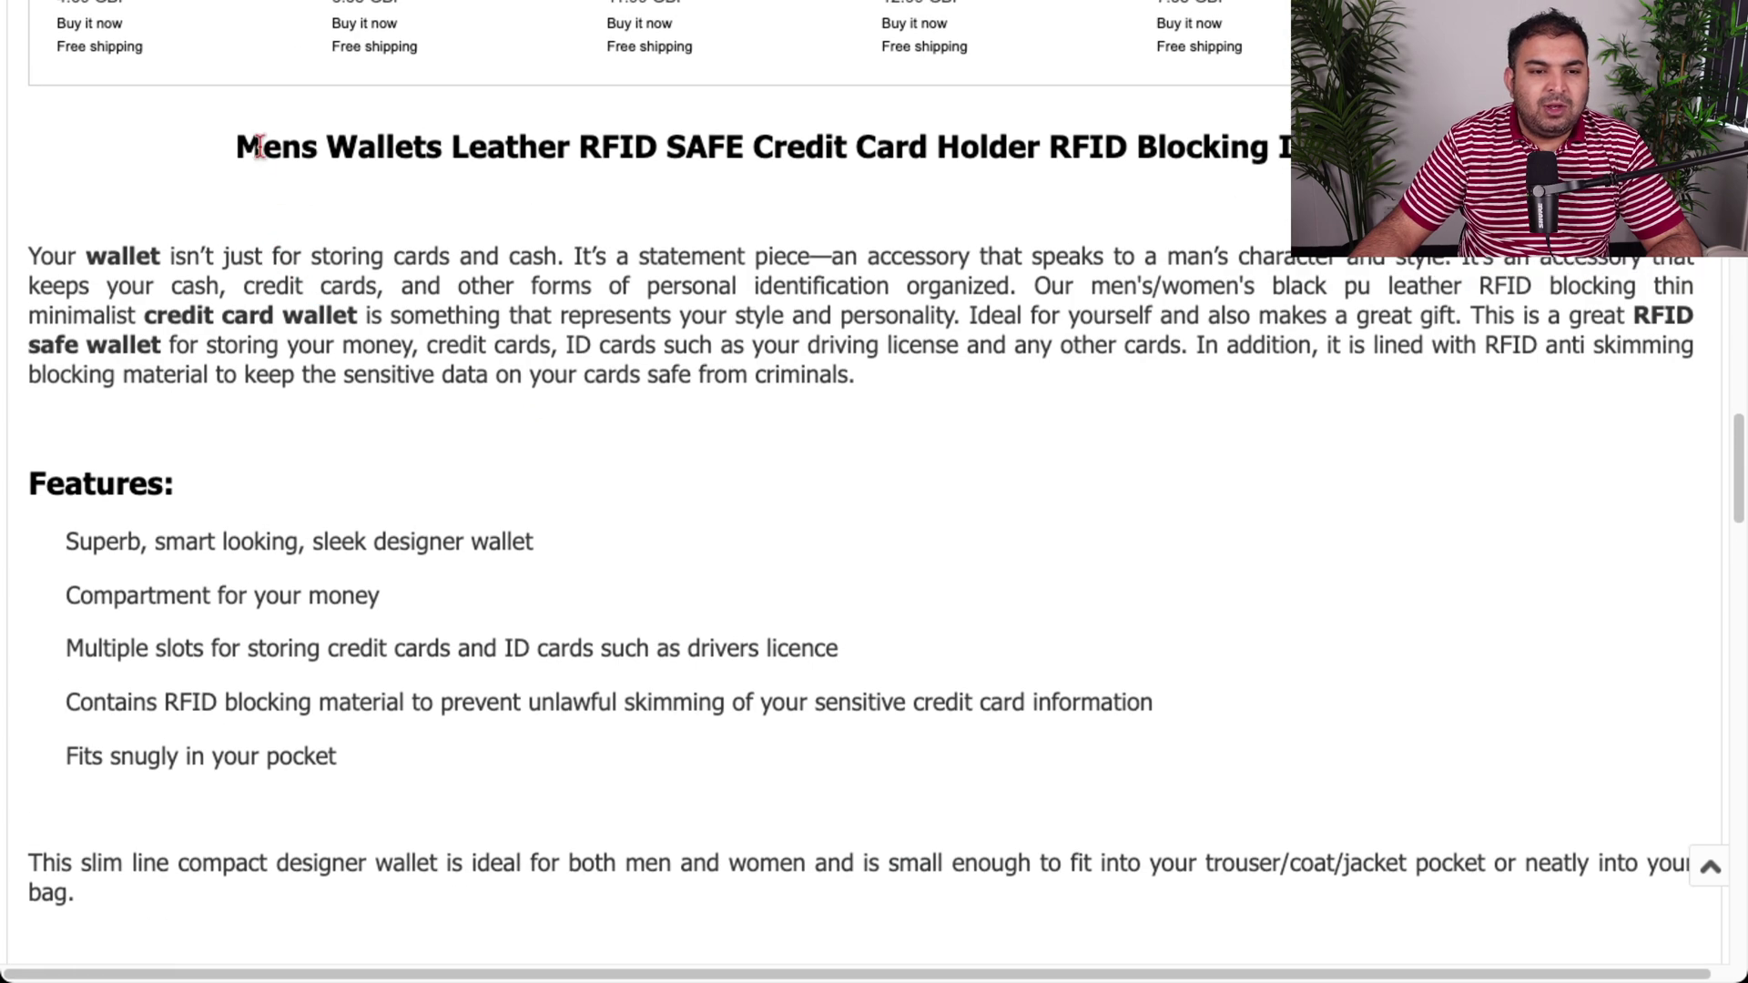
left_click_drag(238, 143, 637, 909)
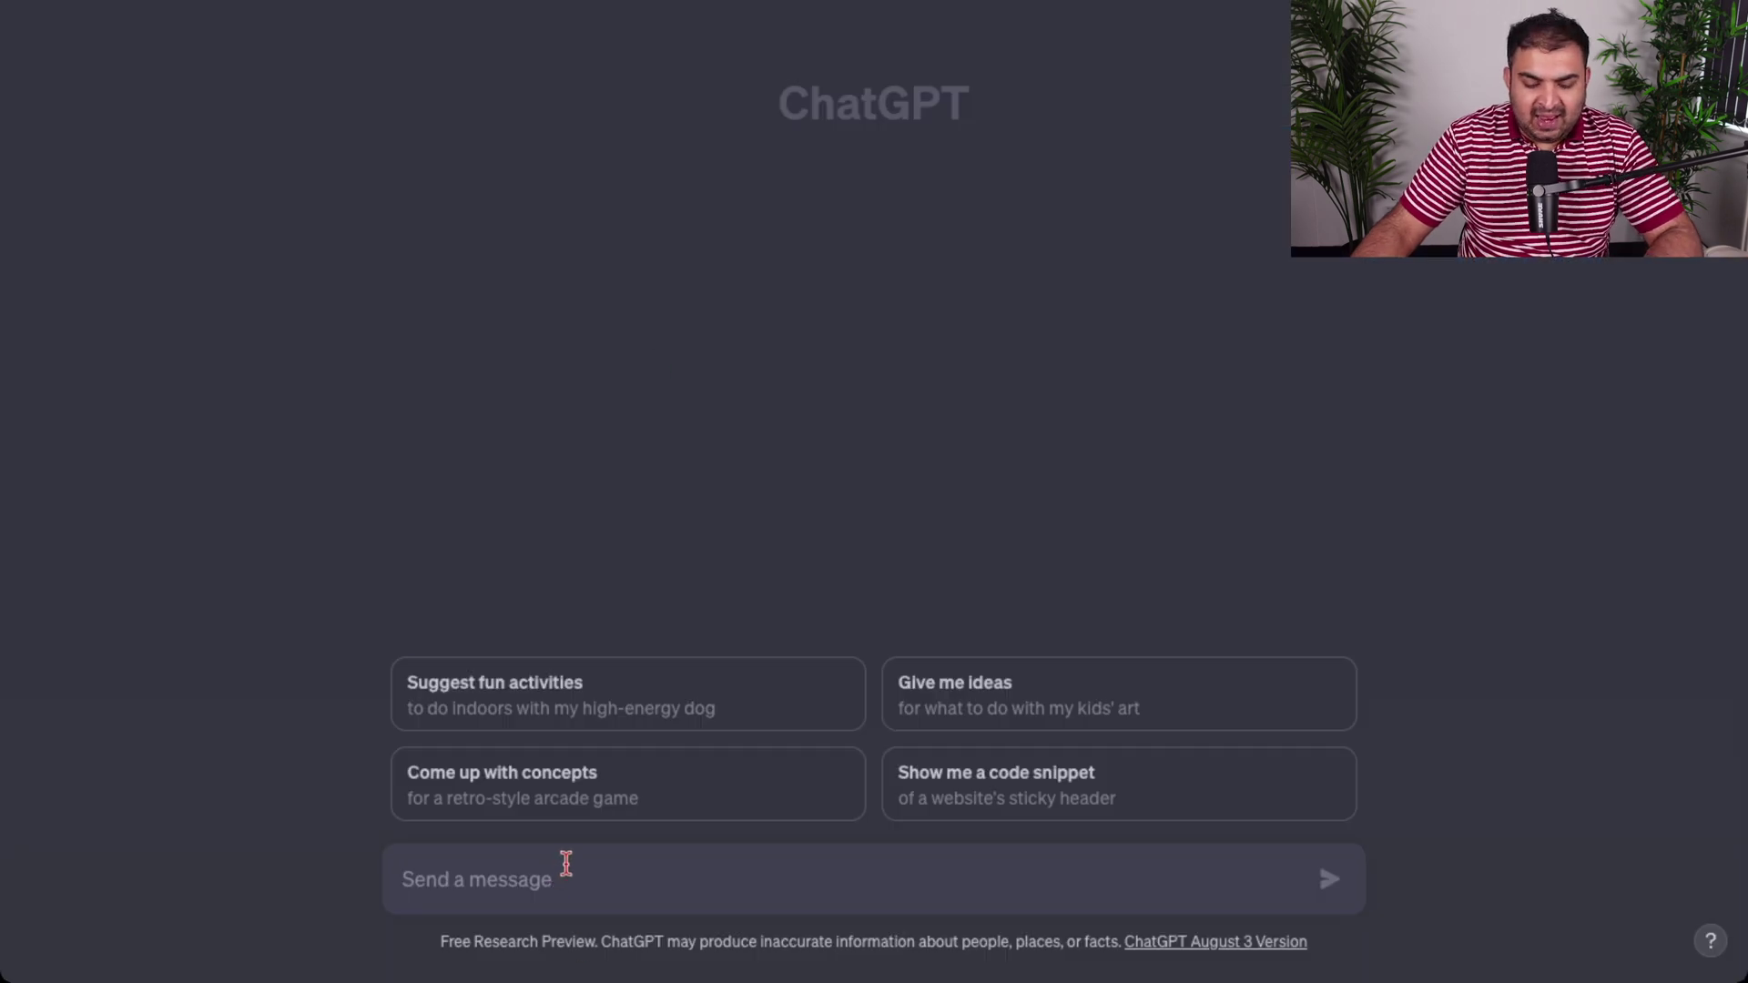
Type a prompt asking for a brown wallet product description, correcting 'Wrtie' and 'colout'.
type("Wrtie the product description but my")
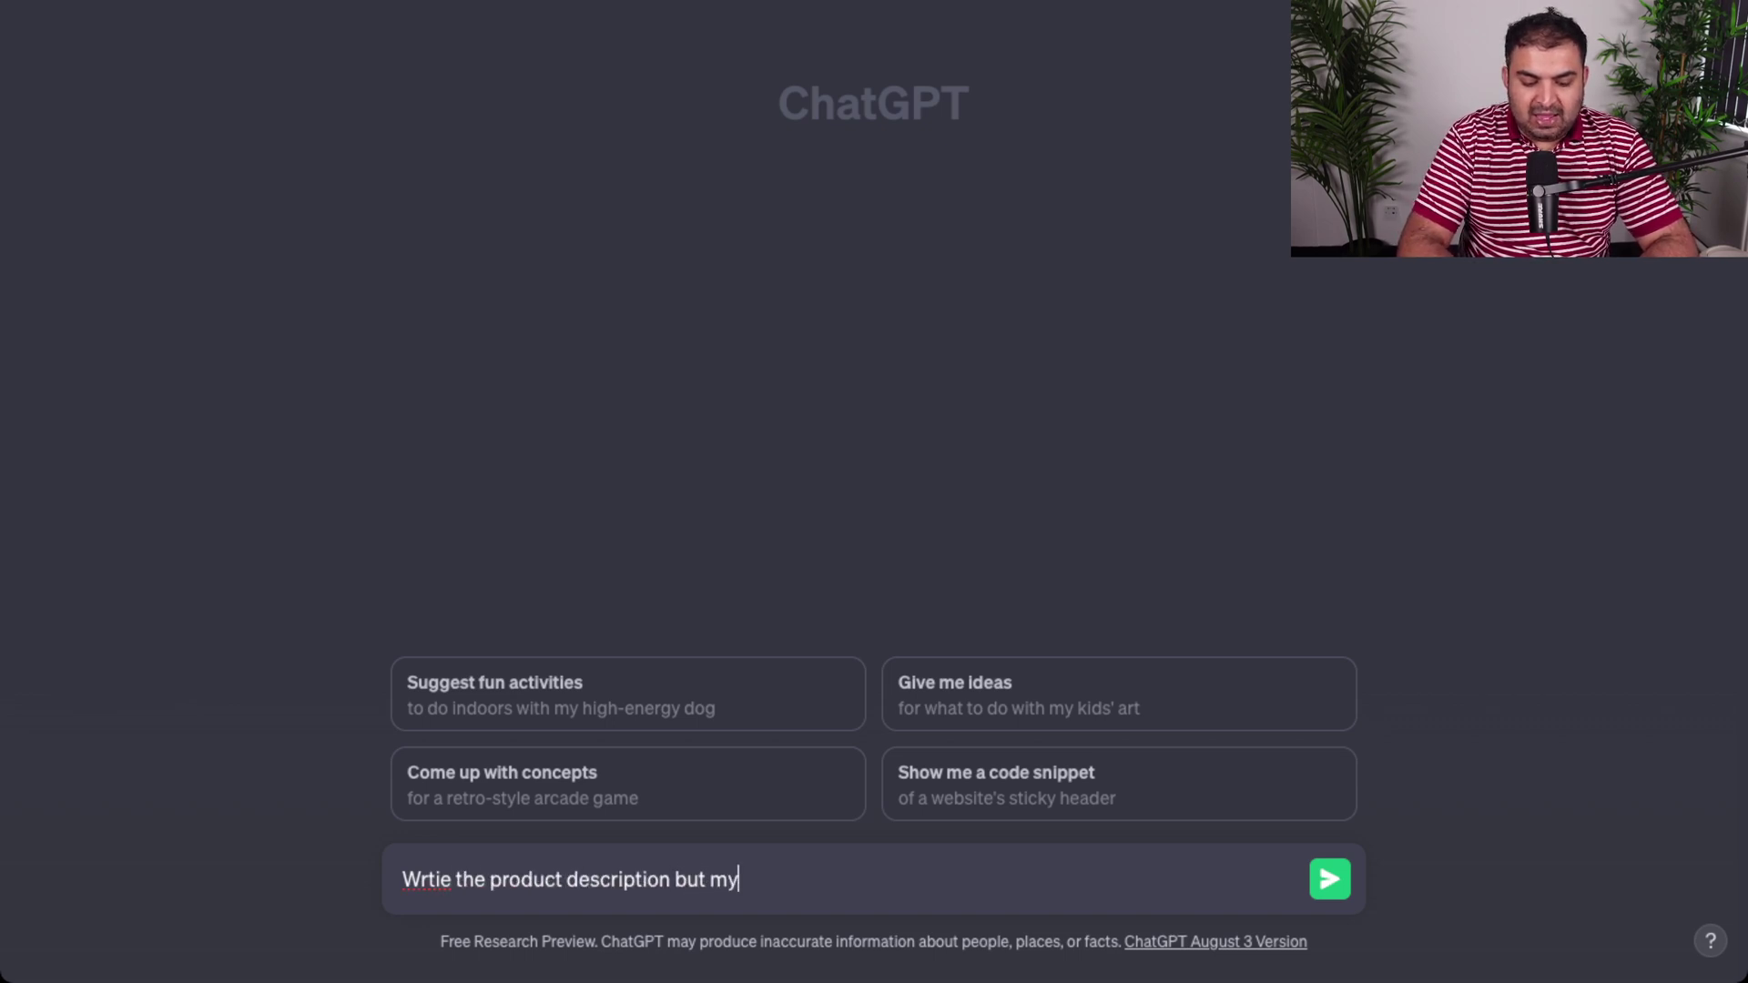
type(" wallet colout is brown:")
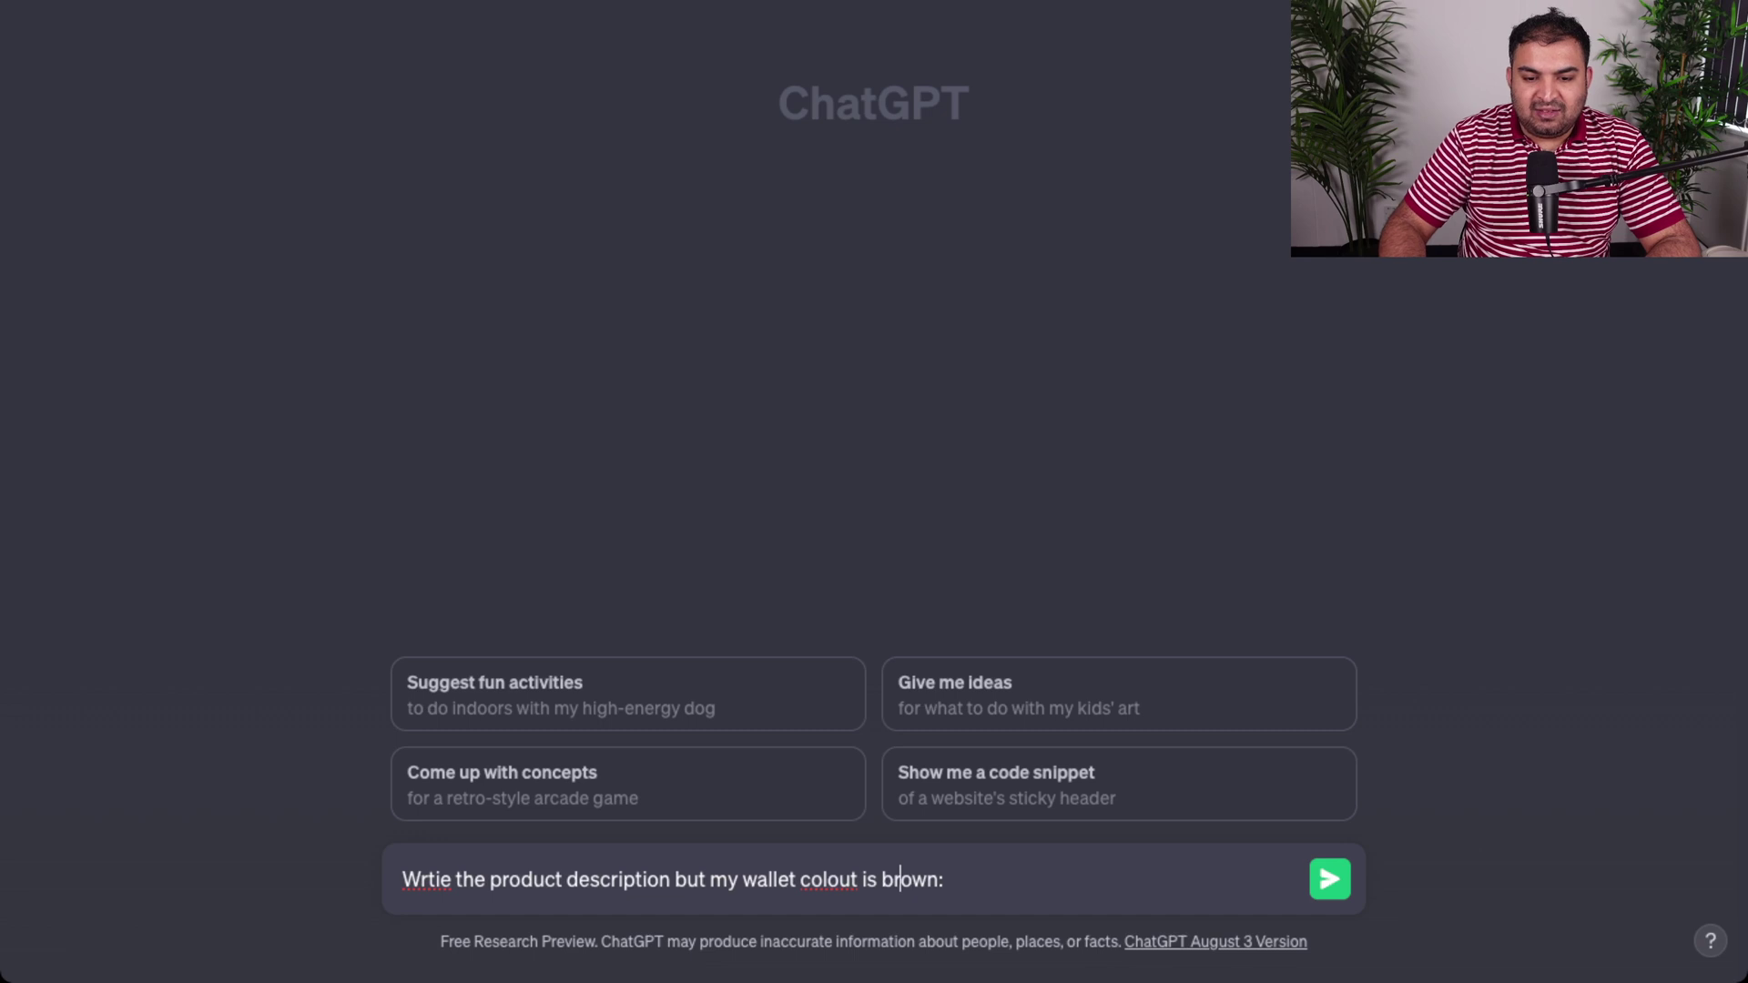
left_click(857, 879)
key("BackSpace")
type("r")
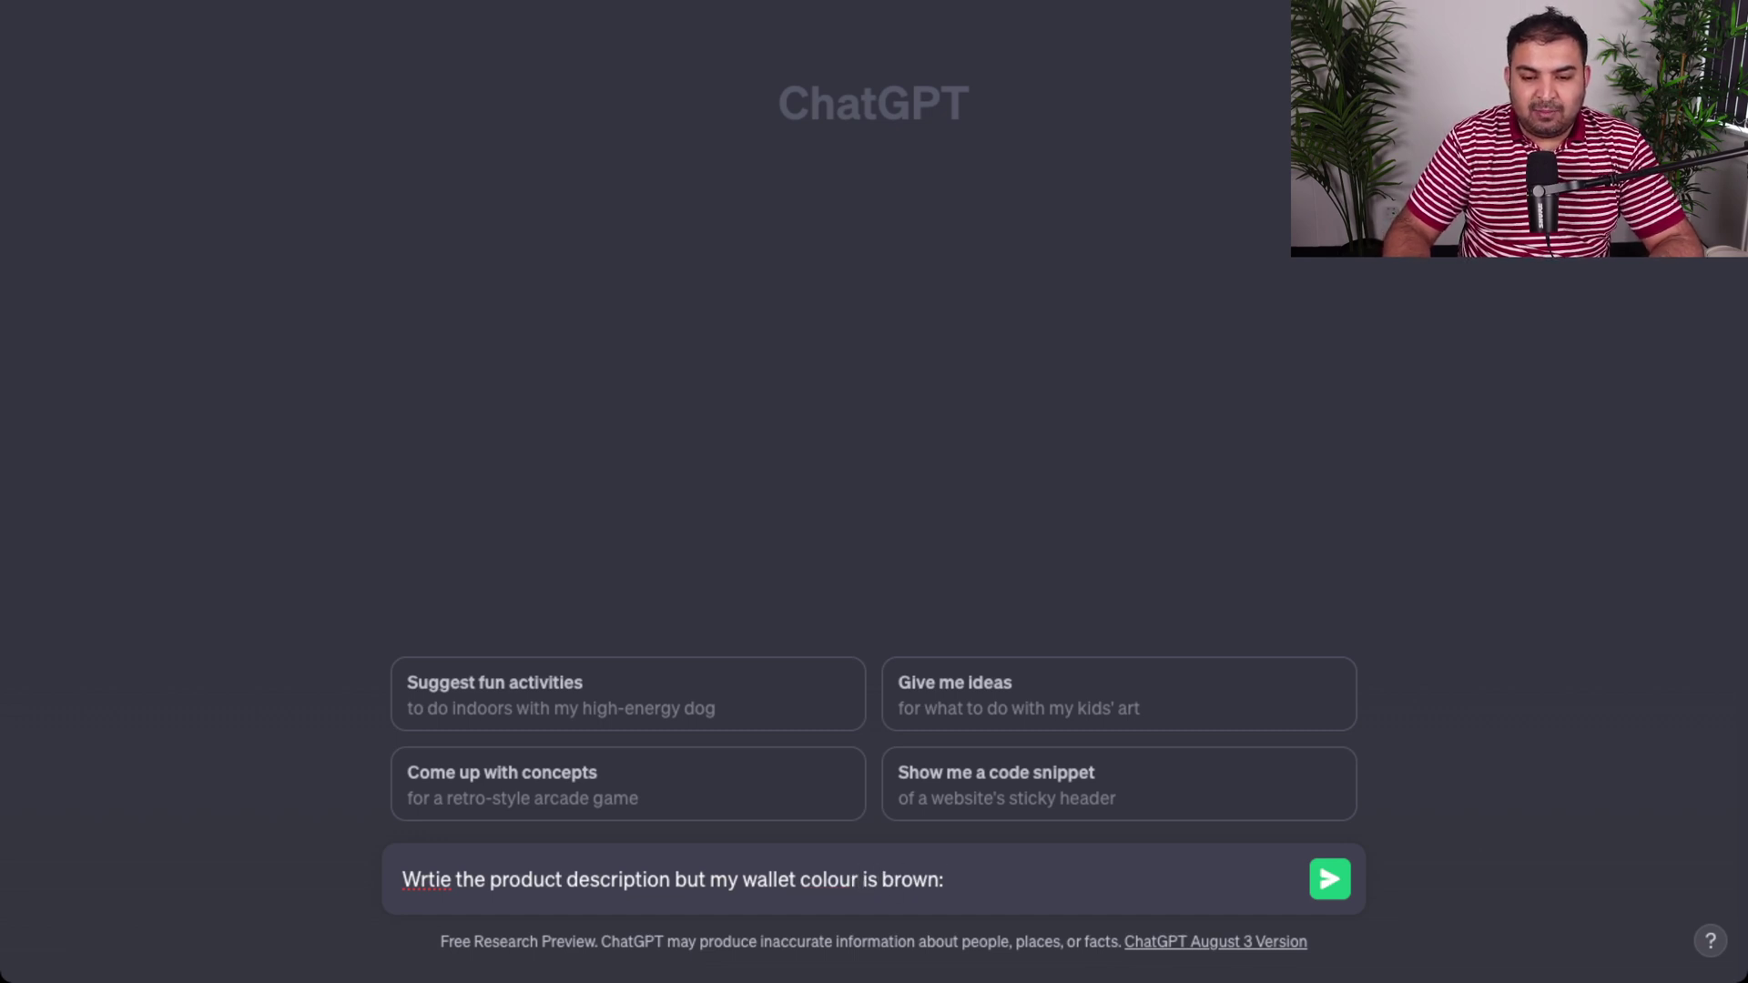
double_click(426, 879)
type("Write")
Append the copied eBay description to the prompt and send it.
left_click(1002, 880)
key("ctrl+v")
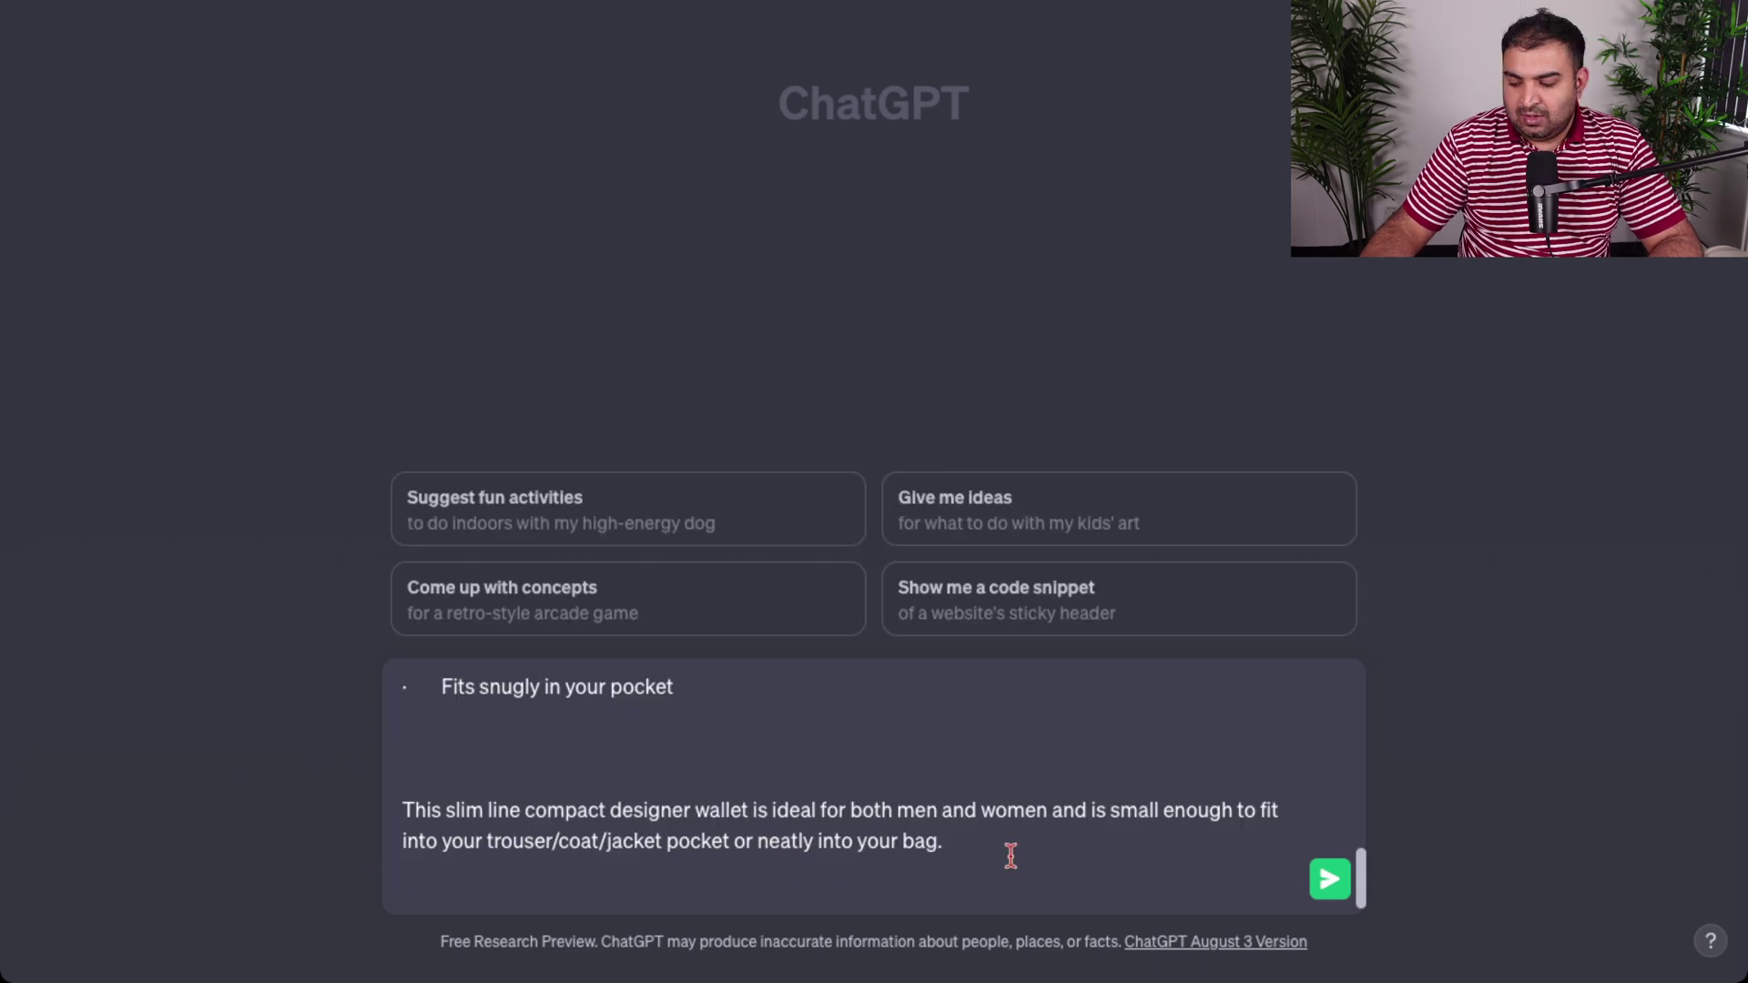
key("Return")
scroll(781, 273, "up", 5)
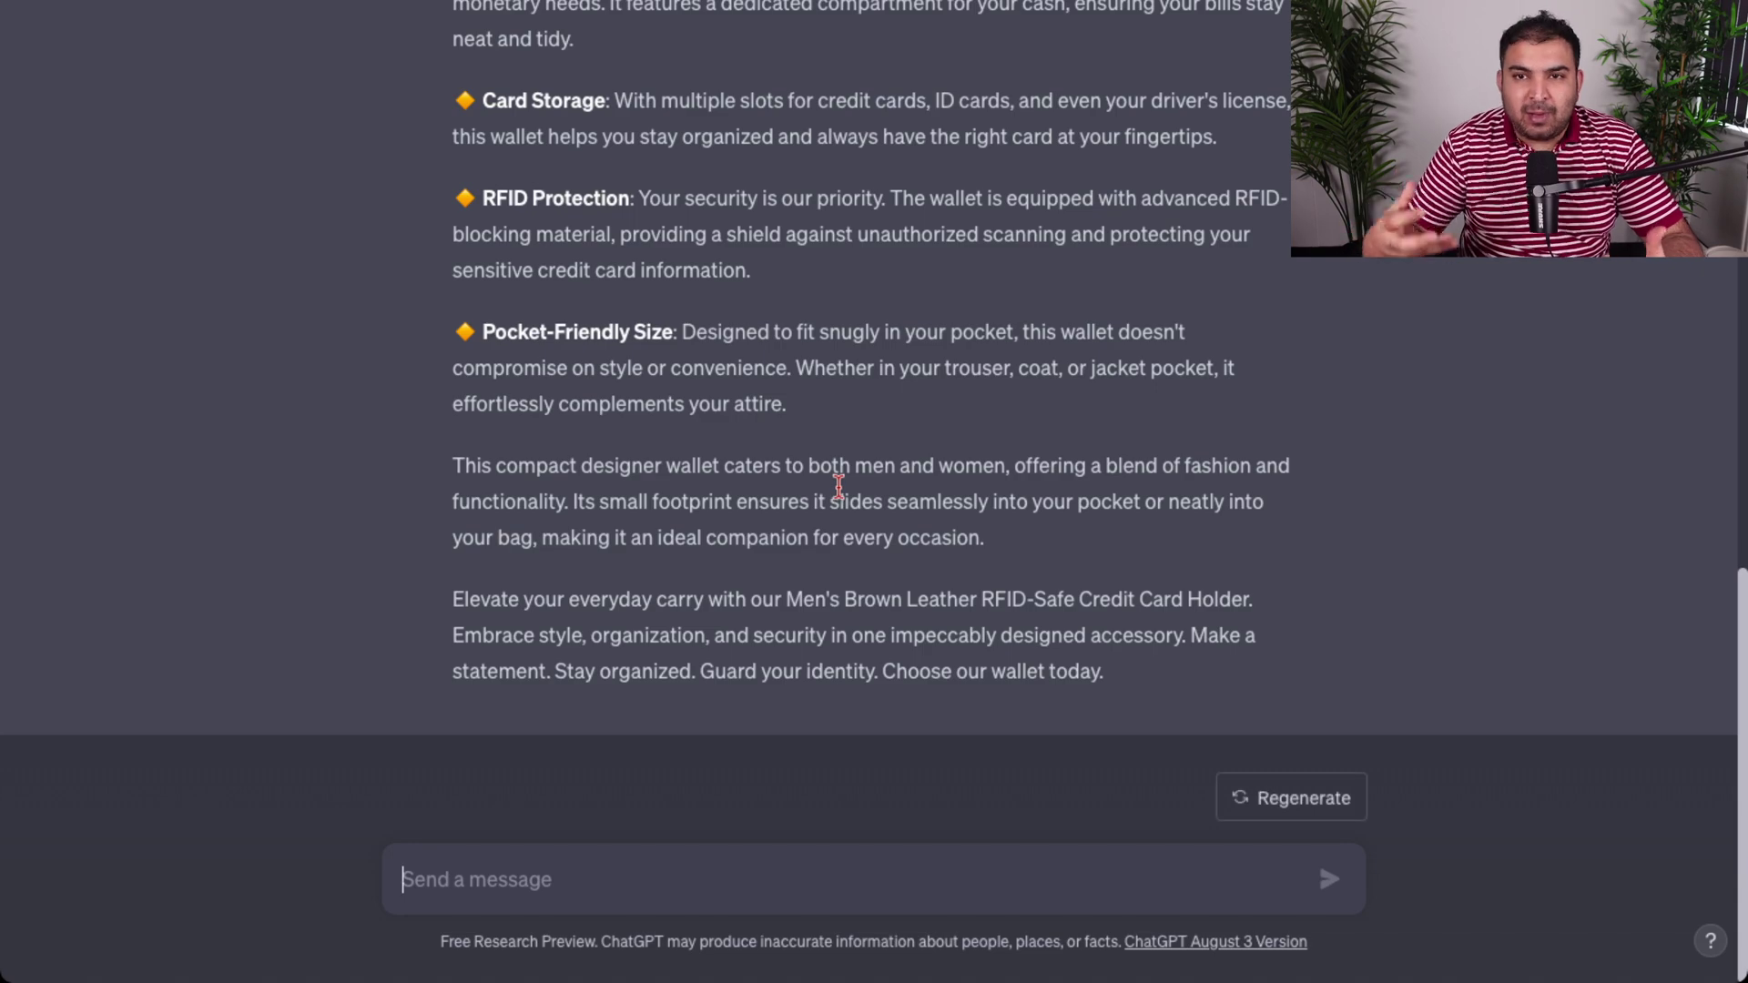
Scroll through the Men's Brown Leather RFID-Safe Credit Card Holder description to its closing pitch.
scroll(664, 374, "up", 10)
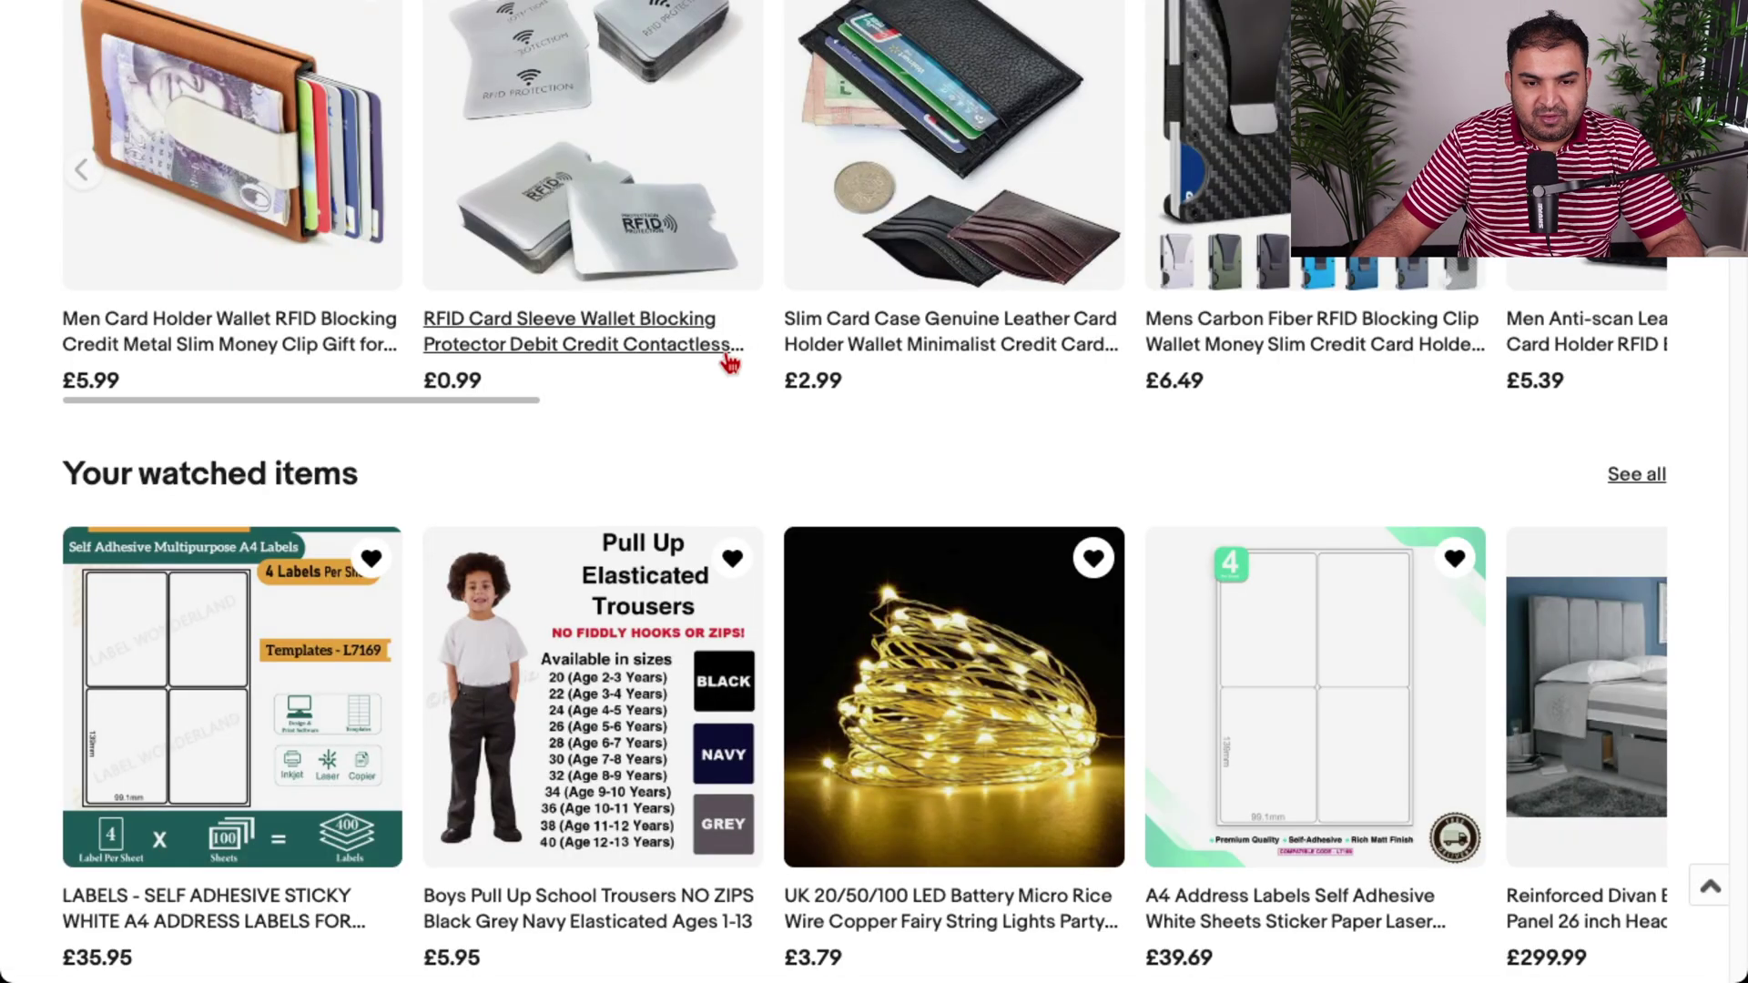
scroll(728, 364, "down", 15)
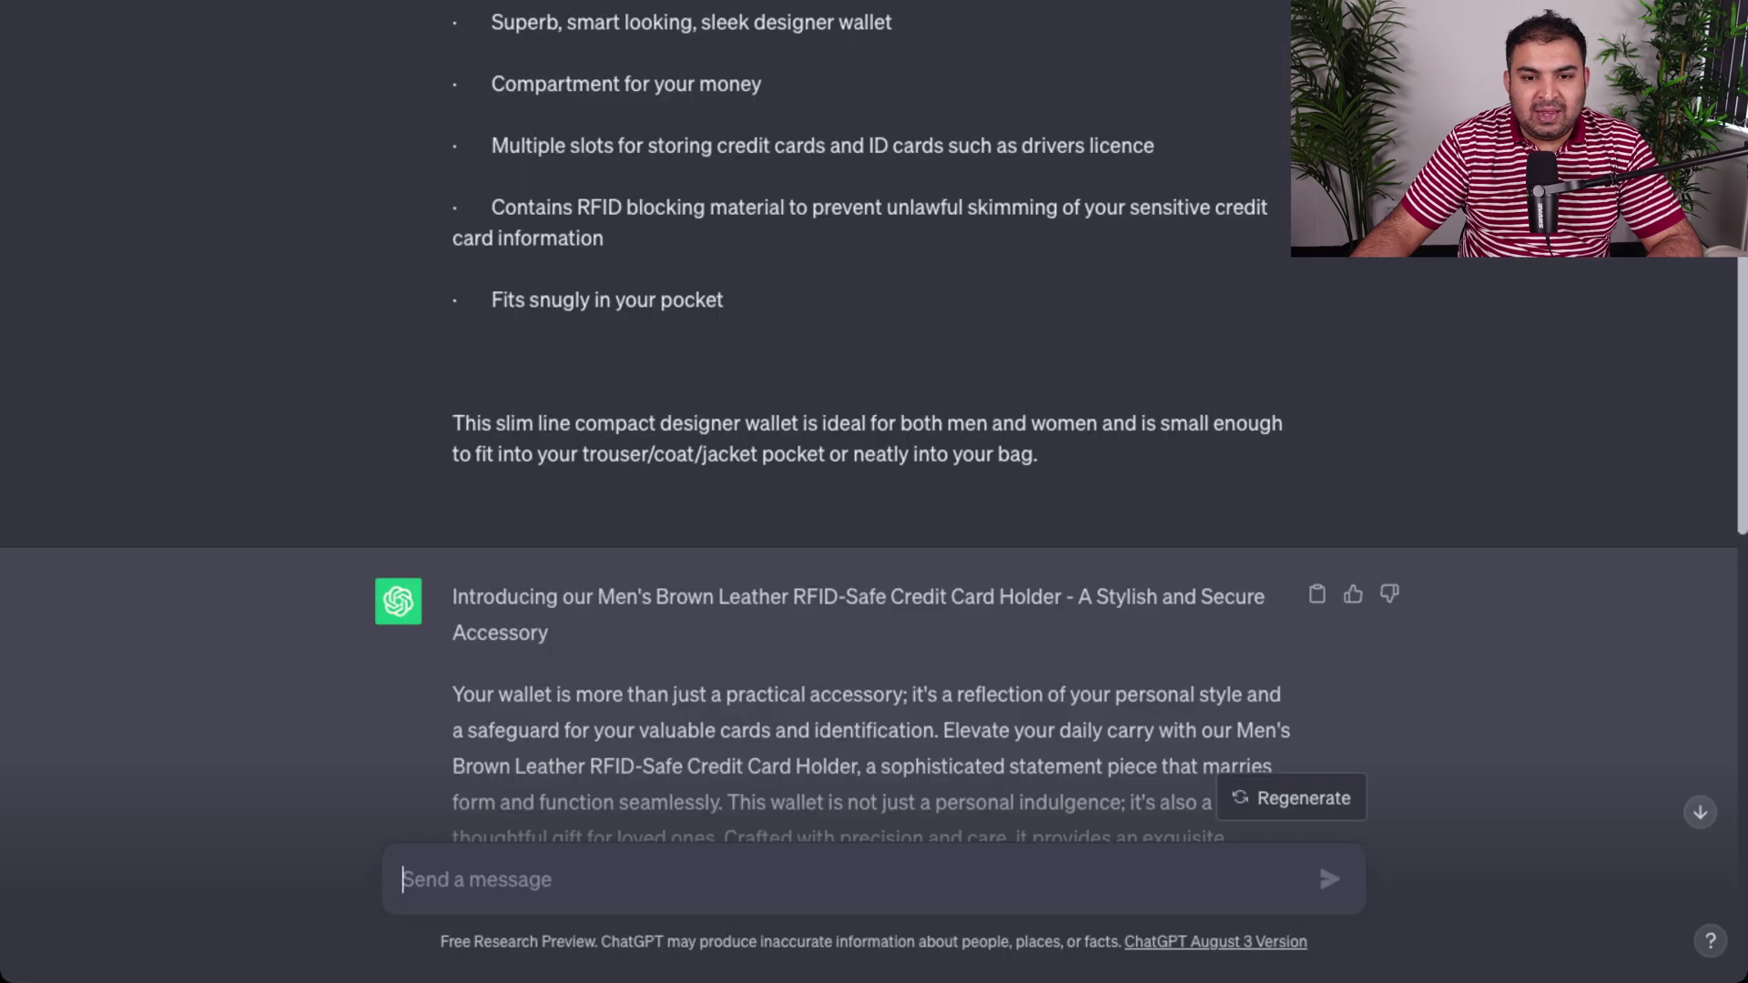
scroll(895, 322, "down", 10)
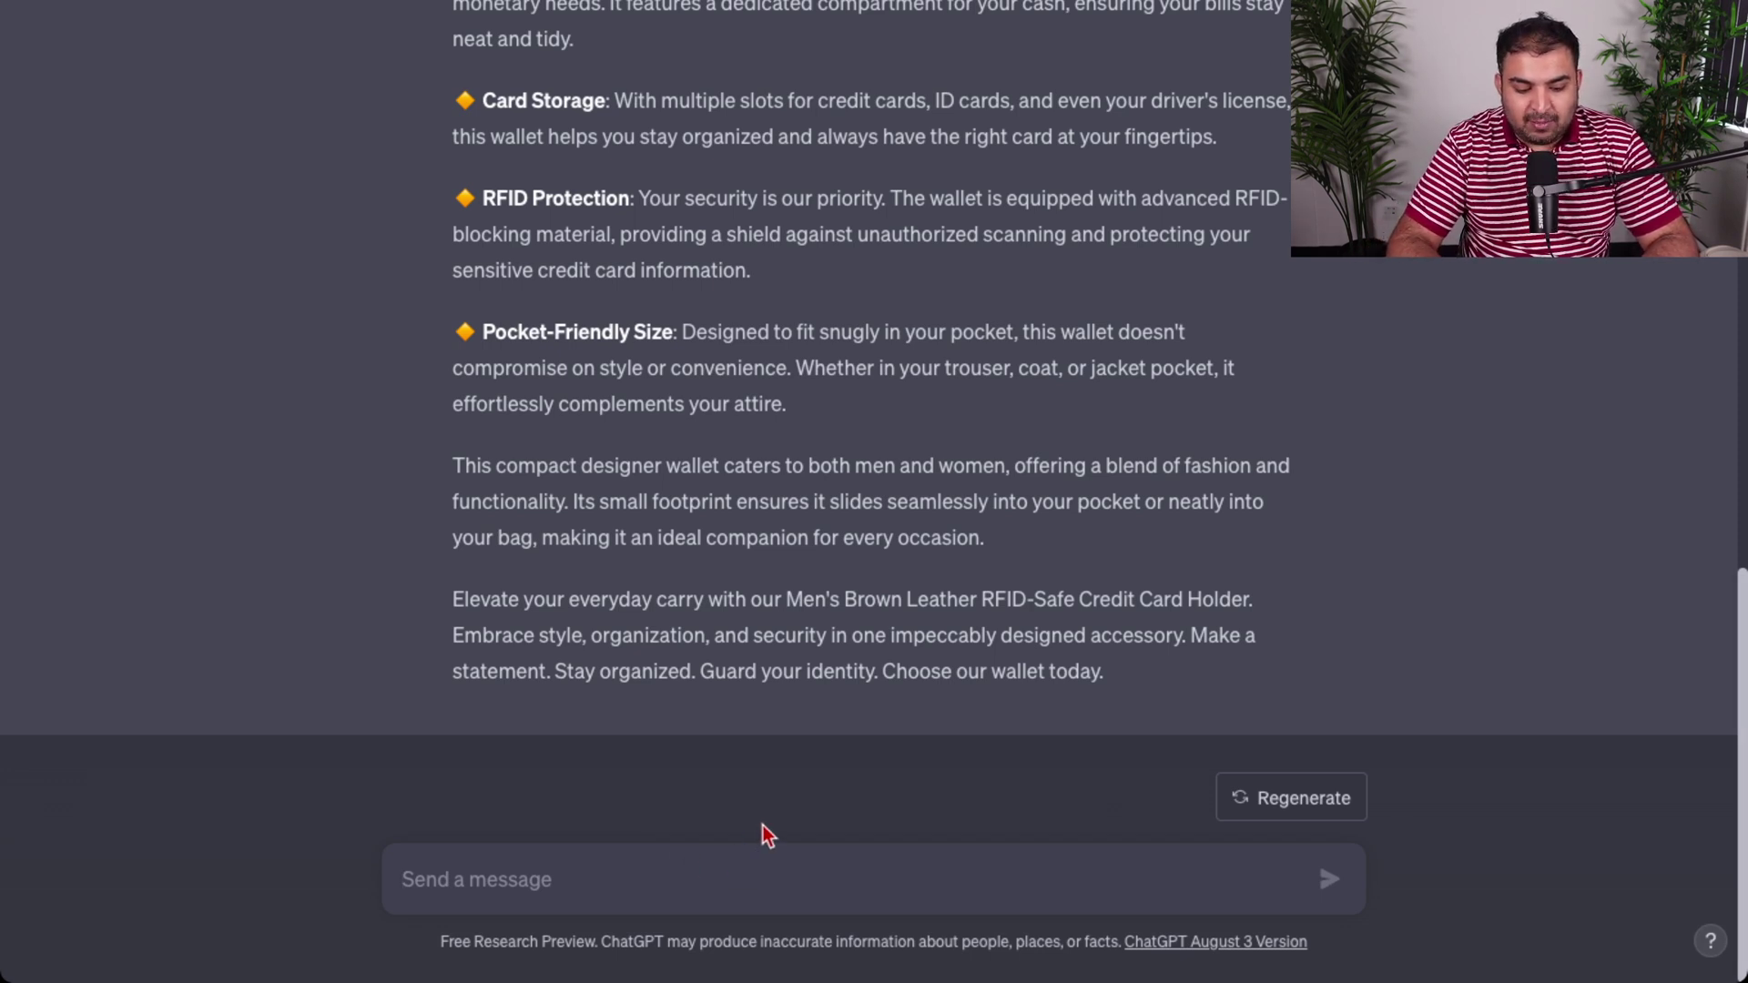
Ask ChatGPT to rewrite it with proper SEO and review the five Key Features reply.
type("please write with proper seo")
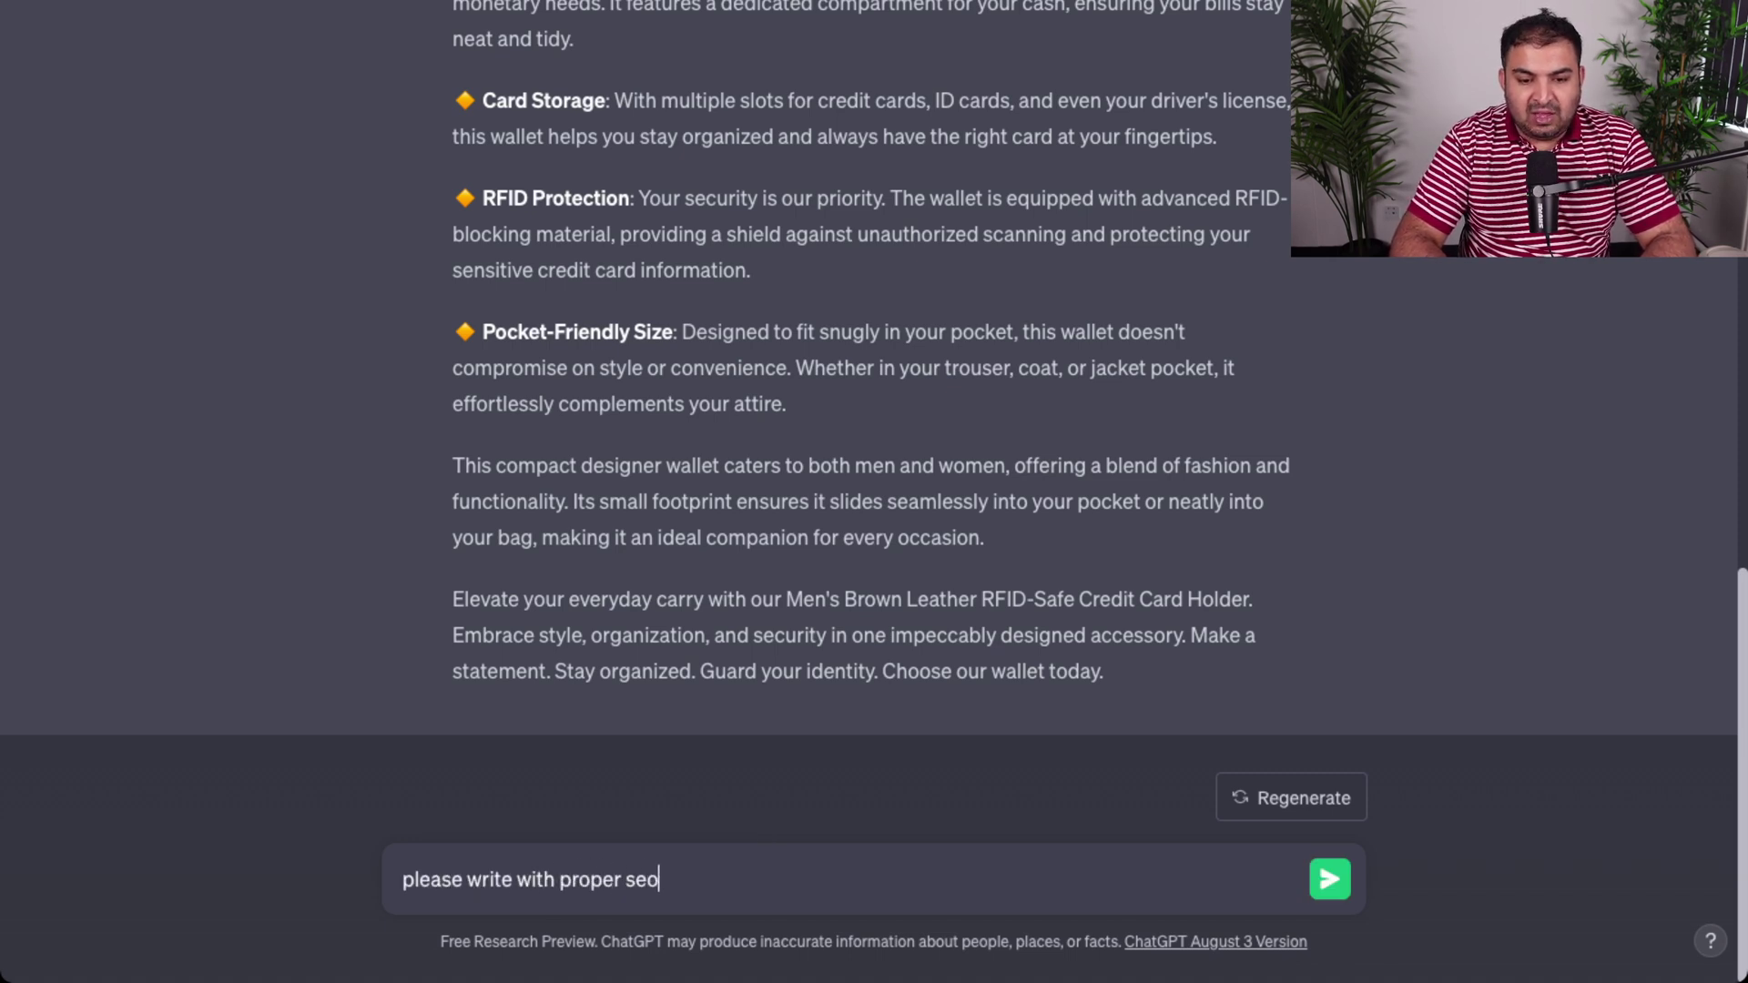
key("Return")
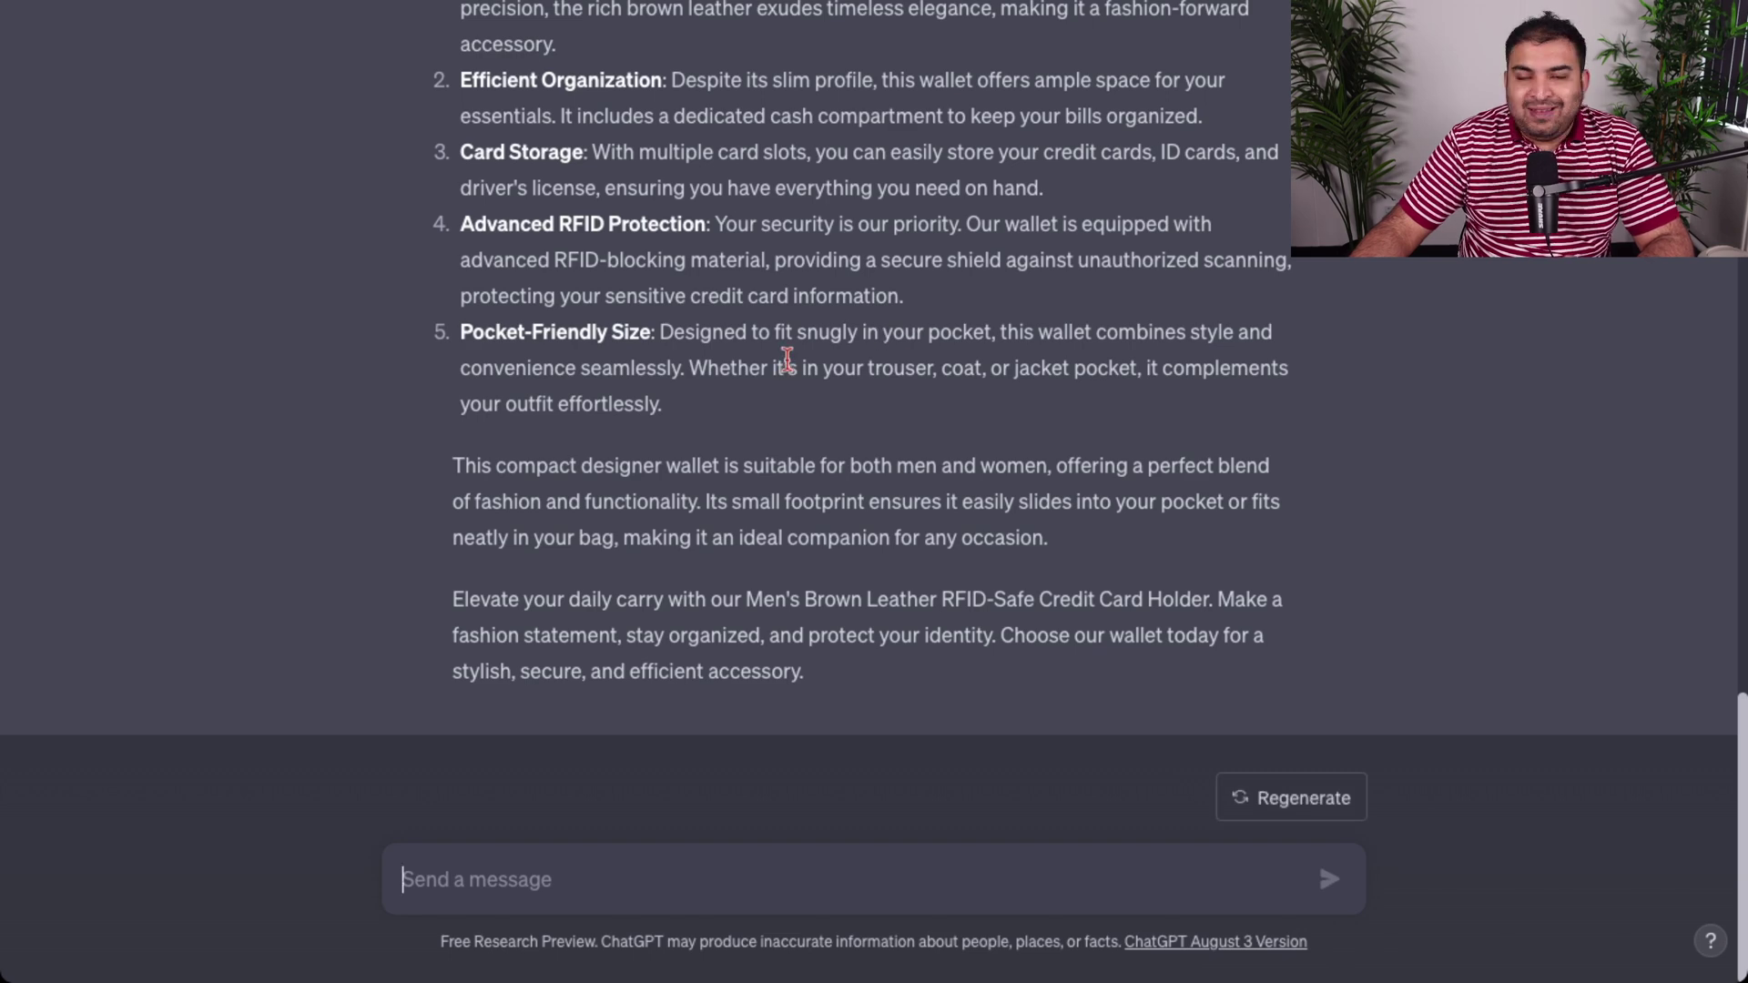
scroll(809, 378, "up", 4)
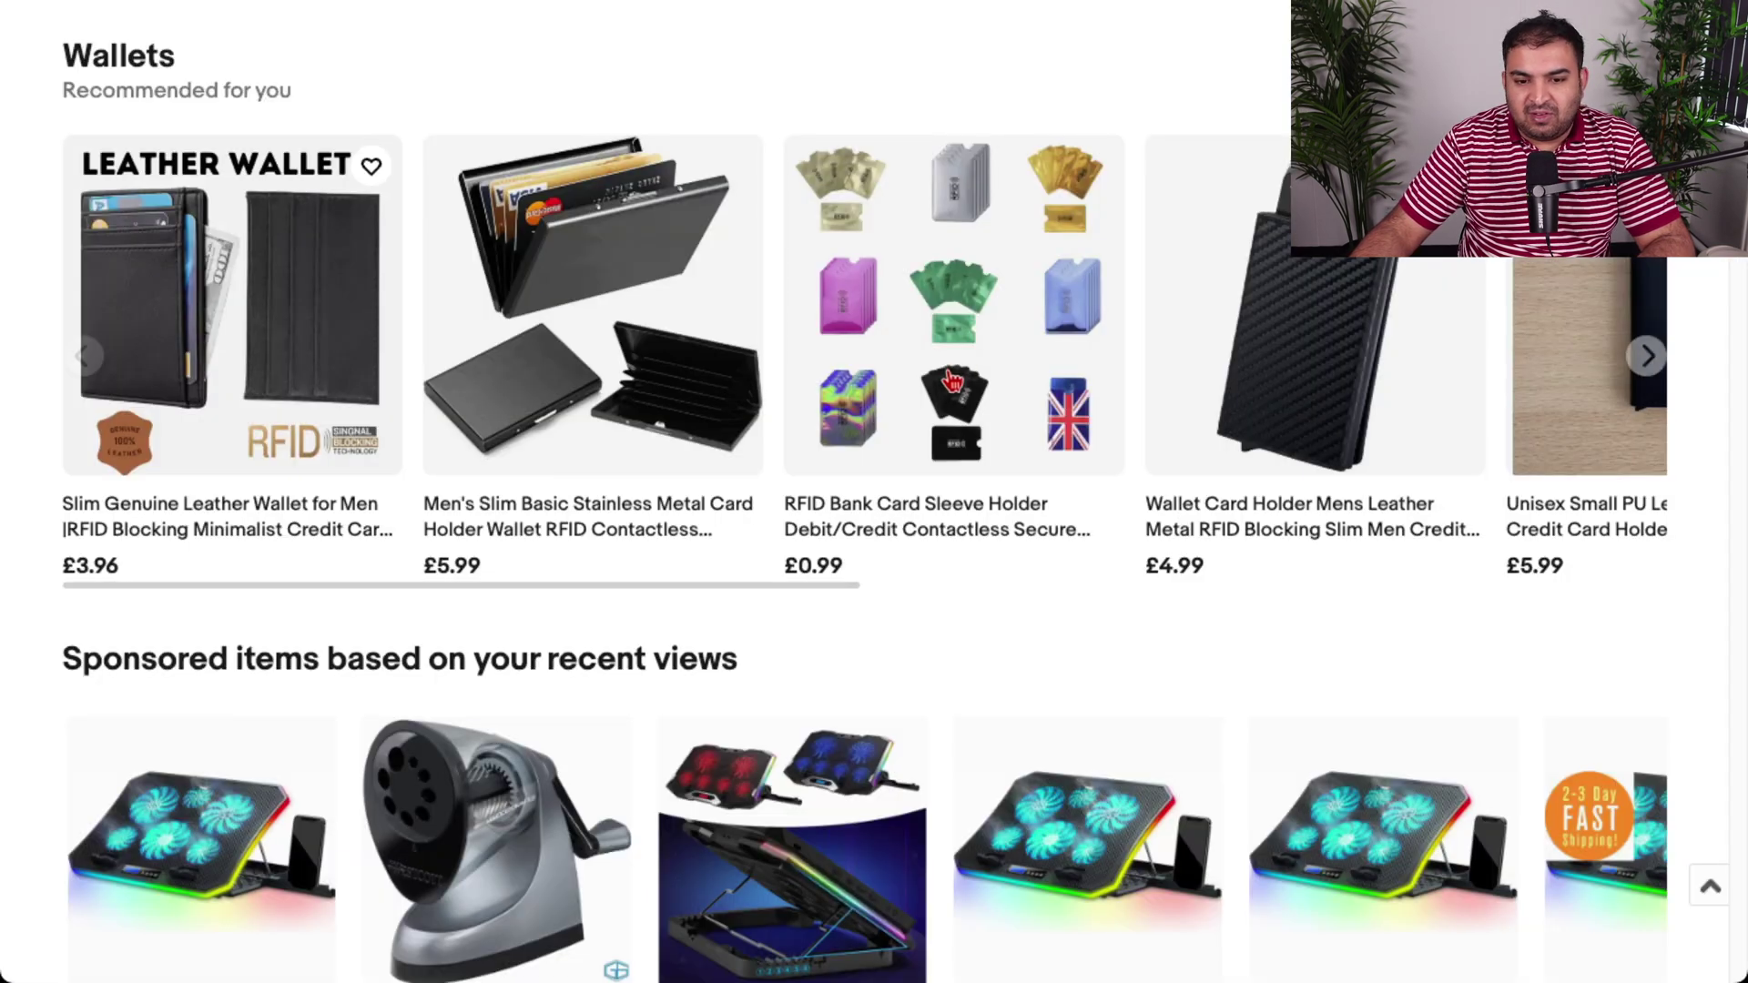
scroll(874, 492, "down", 8)
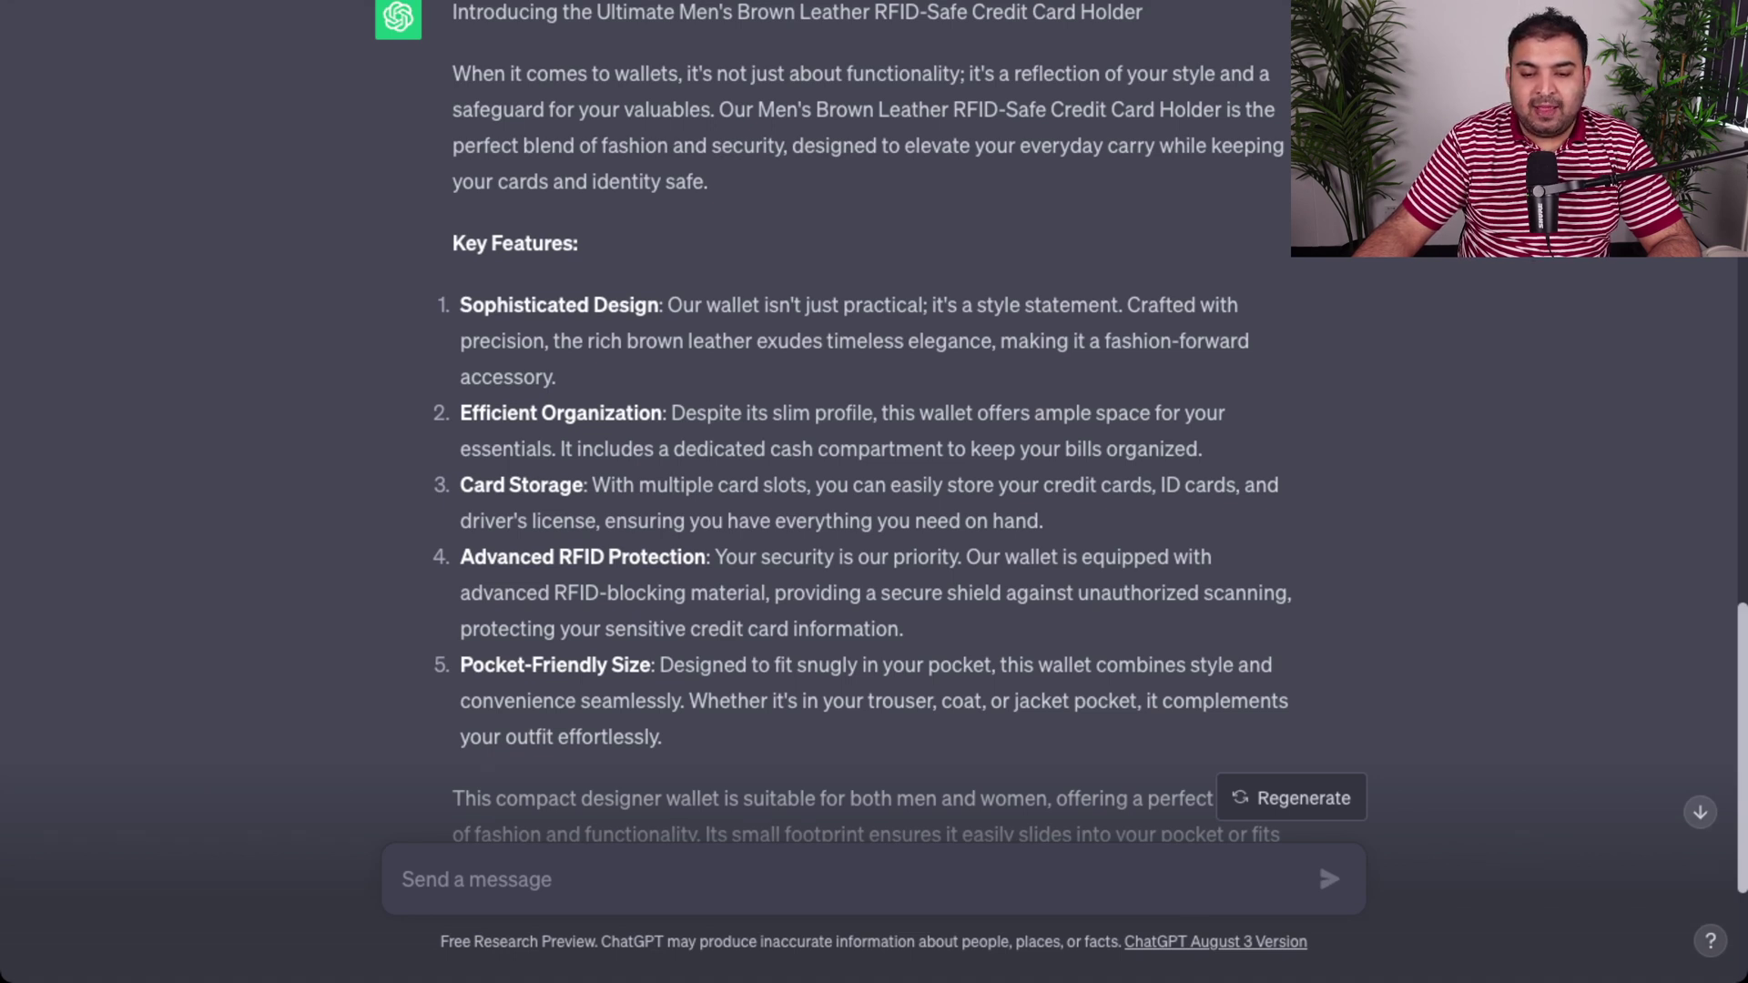
Request a customer-service agent's reply telling a buyer missing their item to wait 2-3 more days.
type("customer sent me message say")
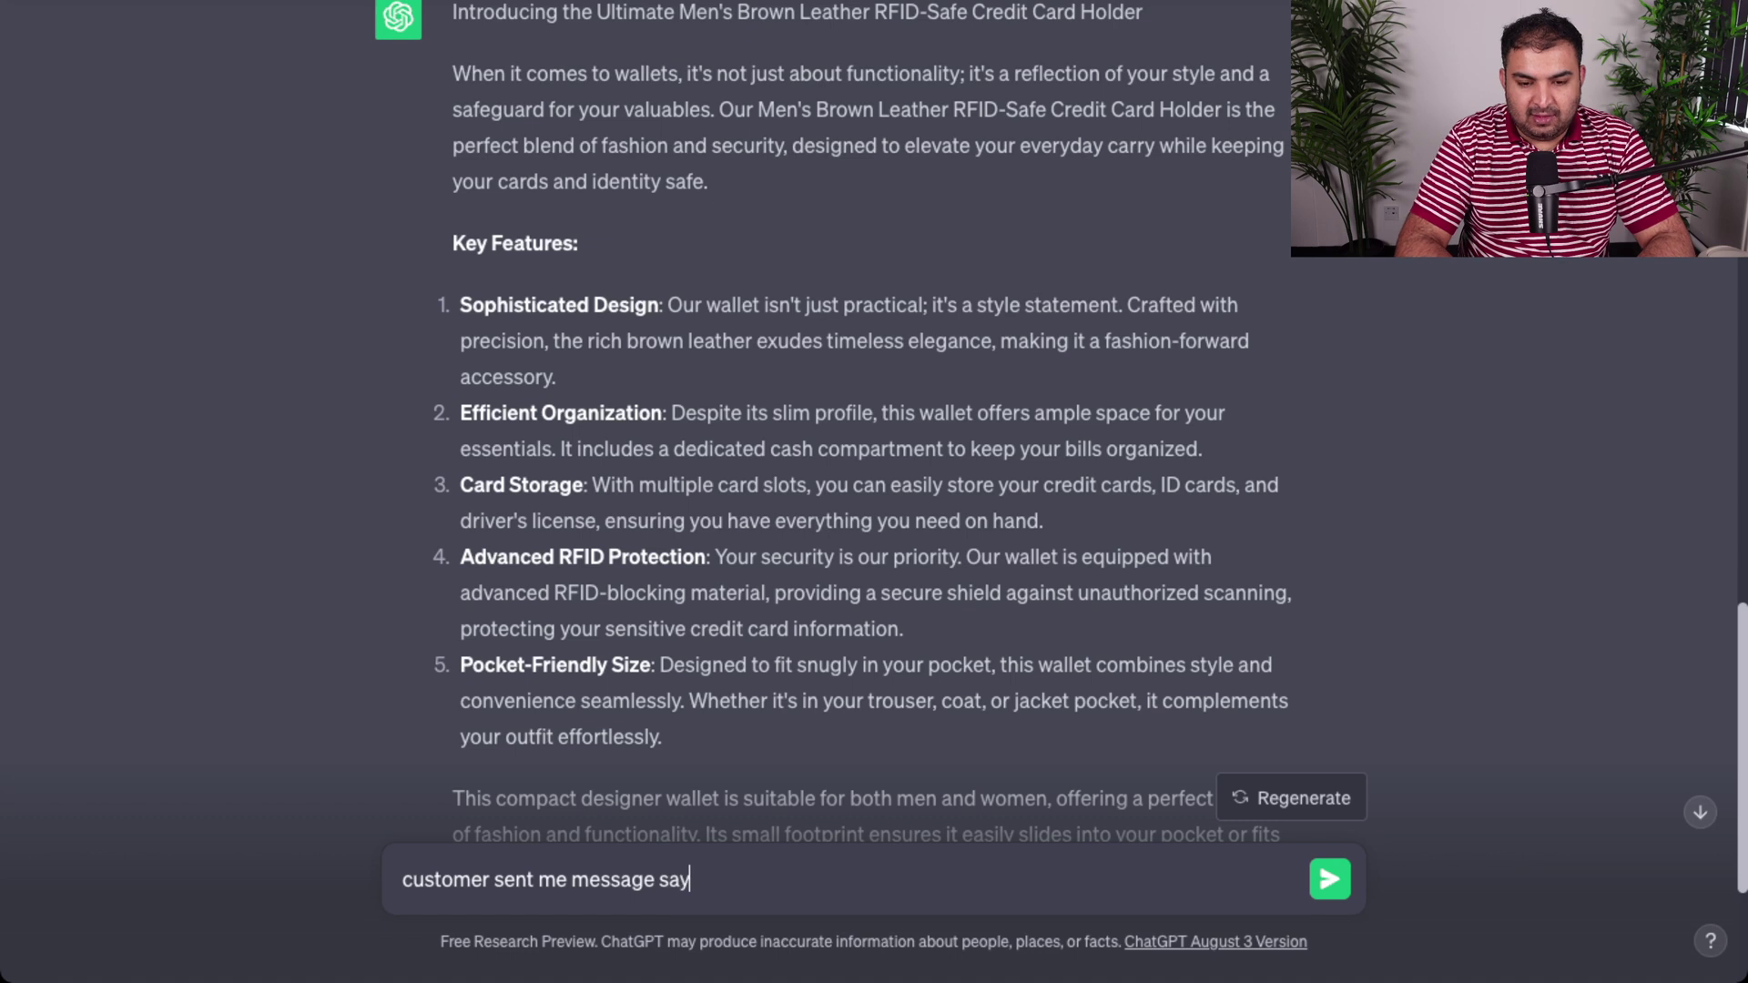
type(": ")
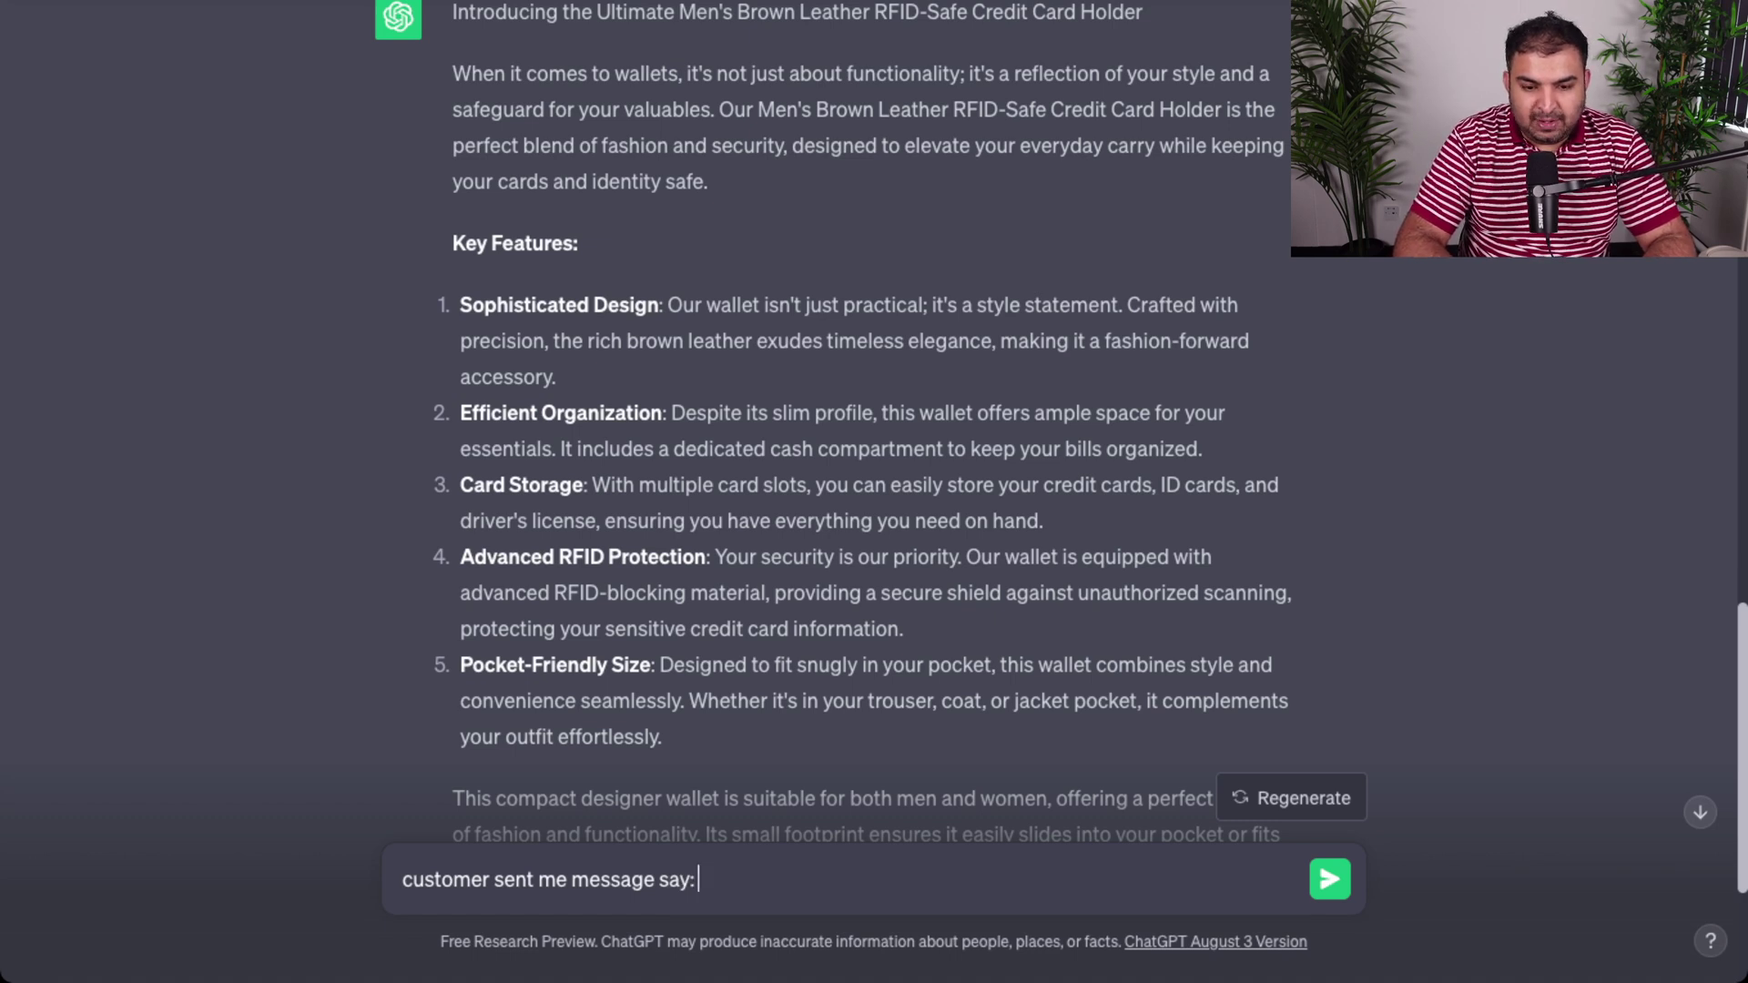
type("i have not received my item please update.... Plea")
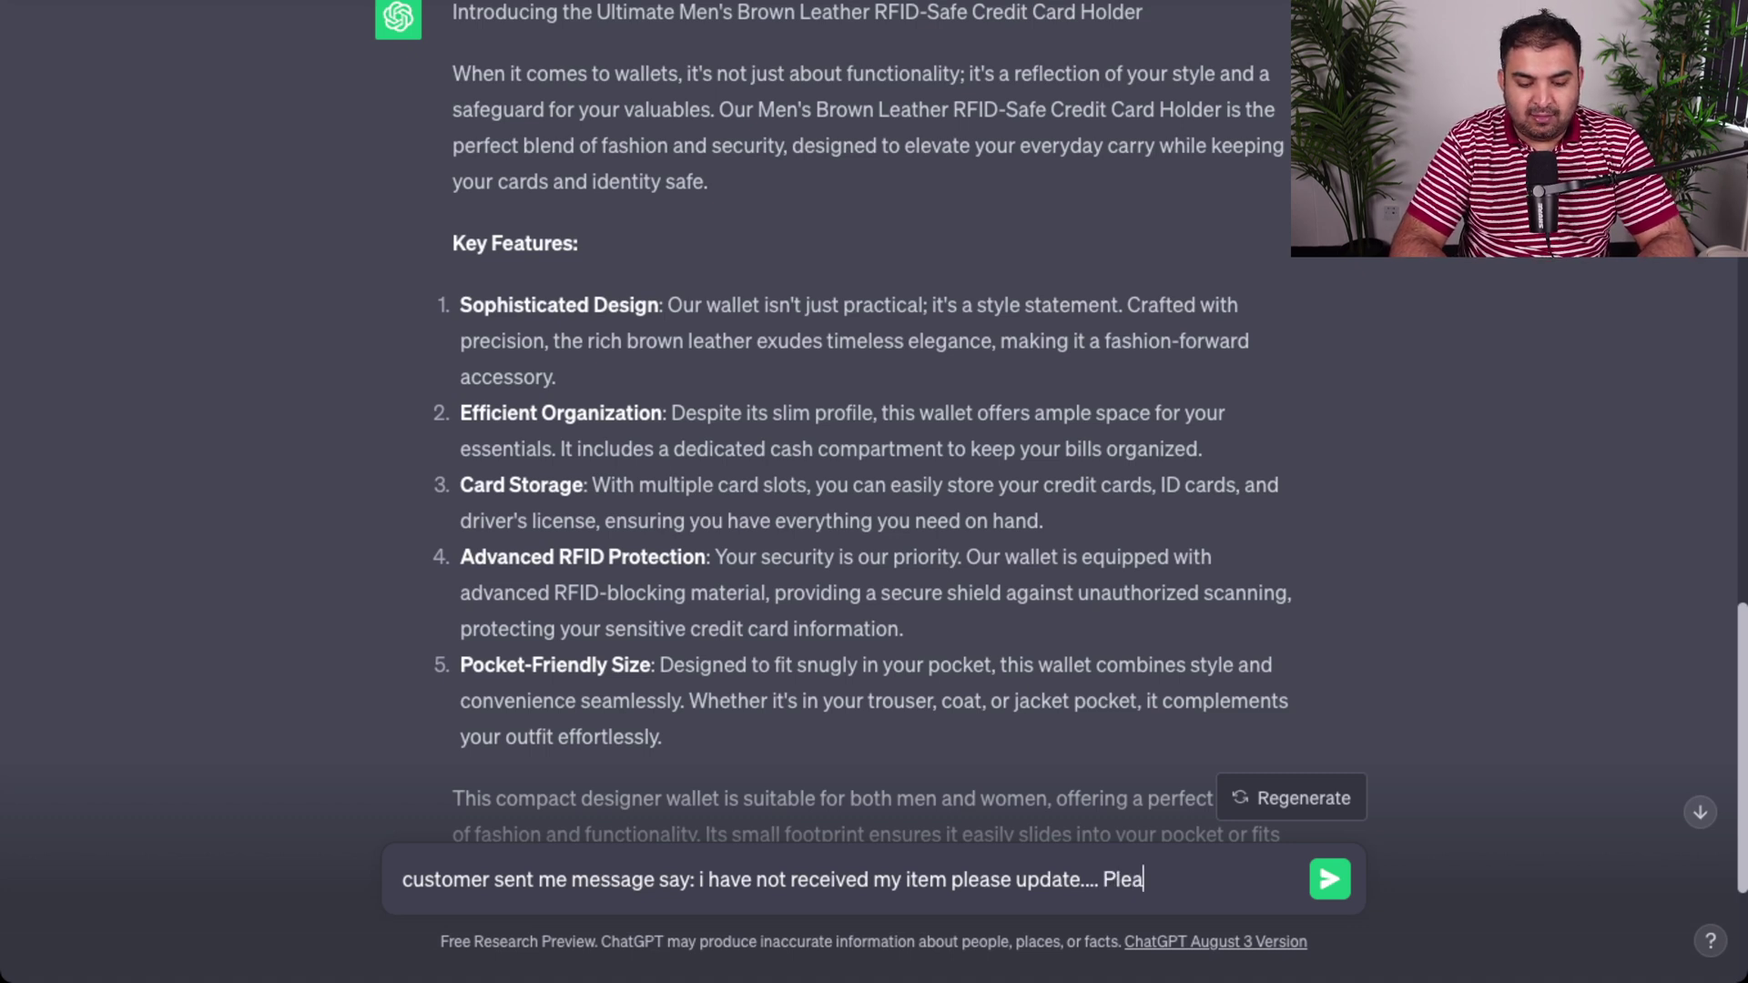
type("reply")
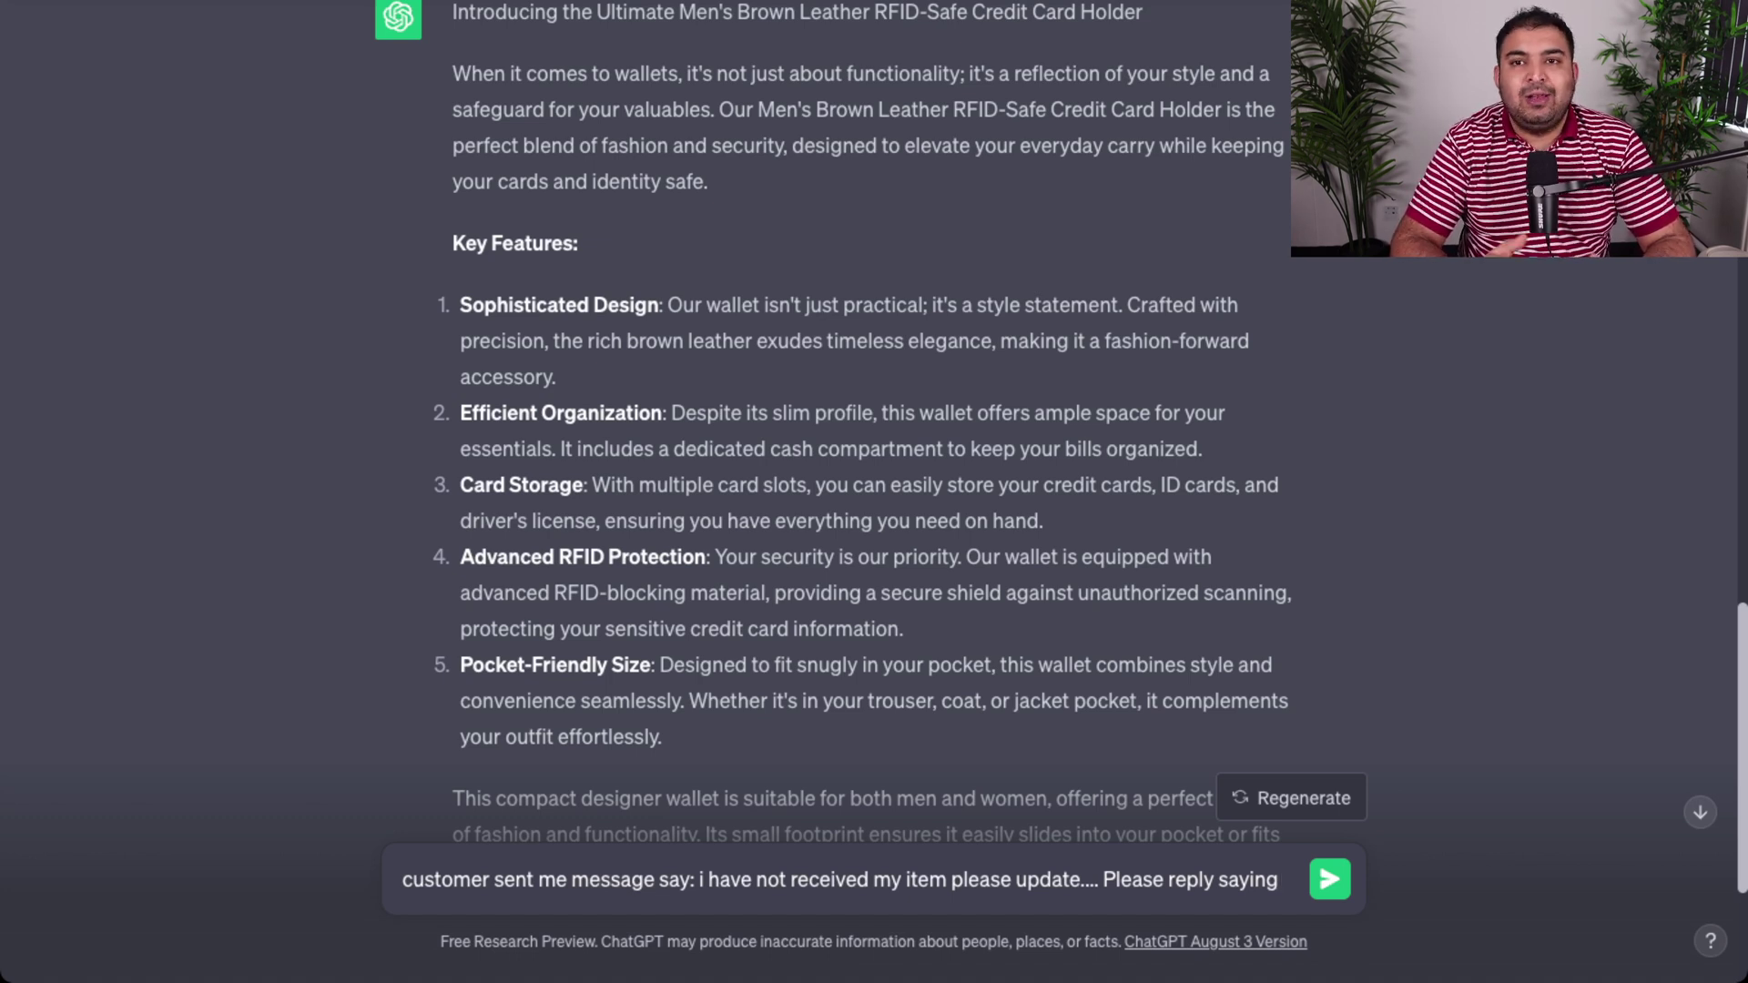
type("saying Please")
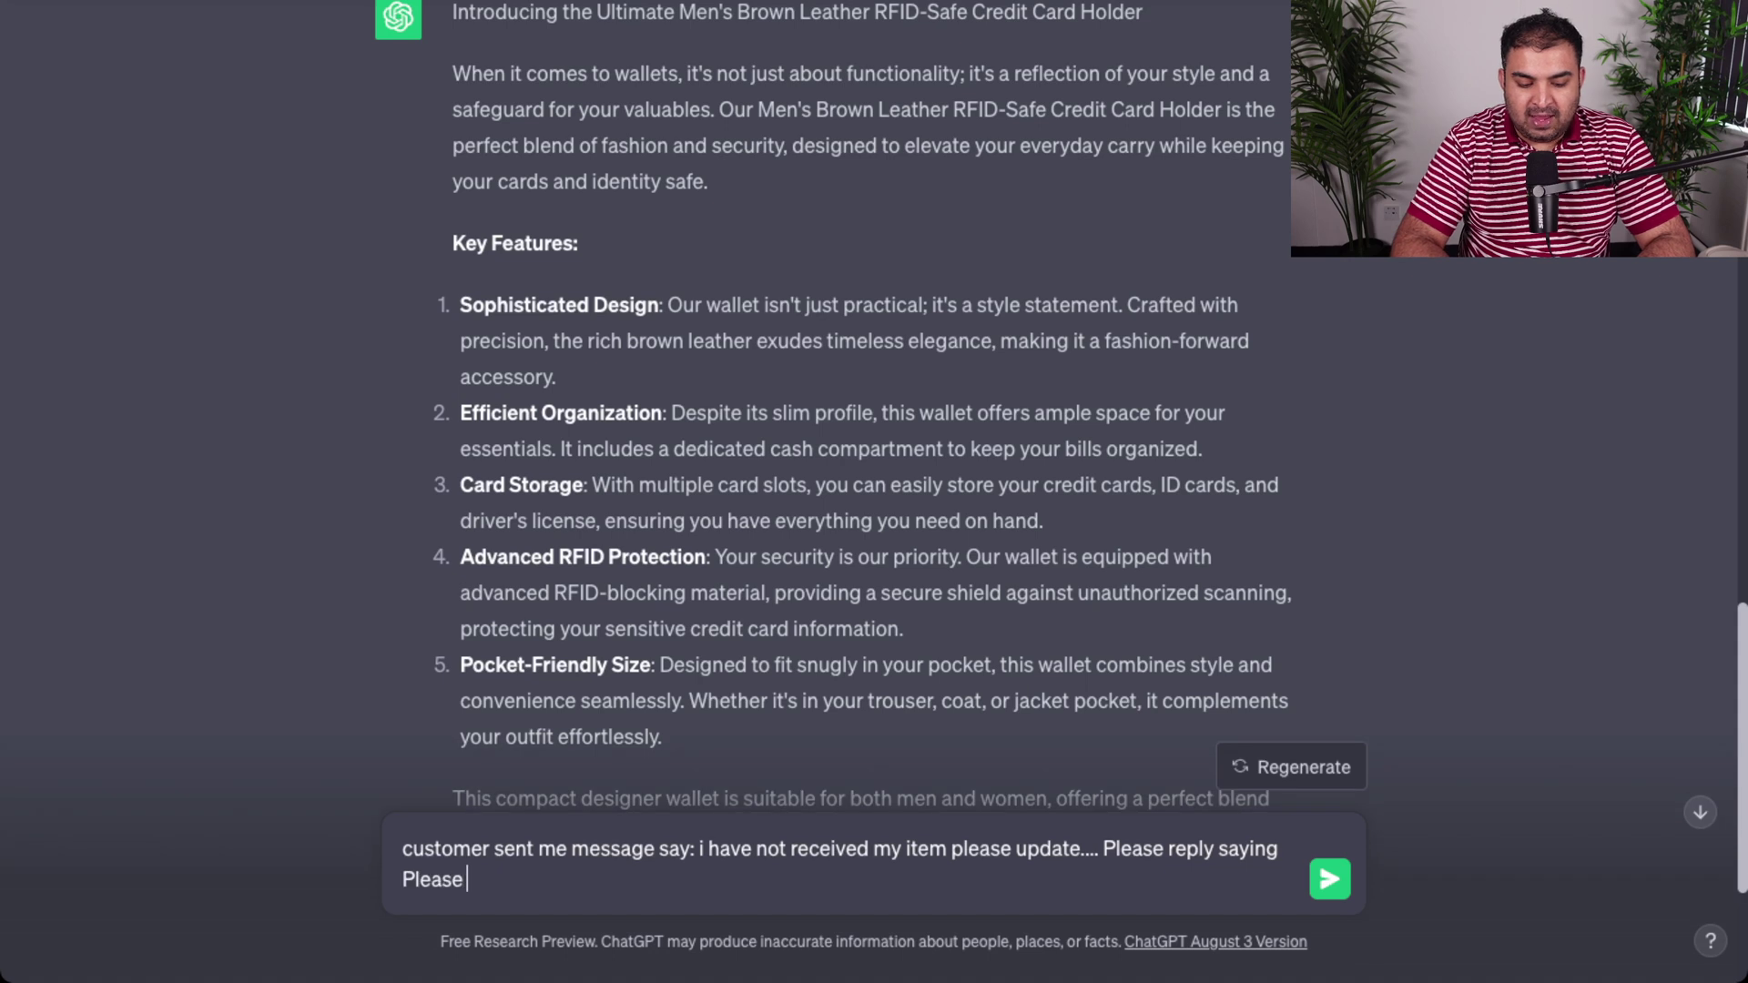
type(" wait another 2-3")
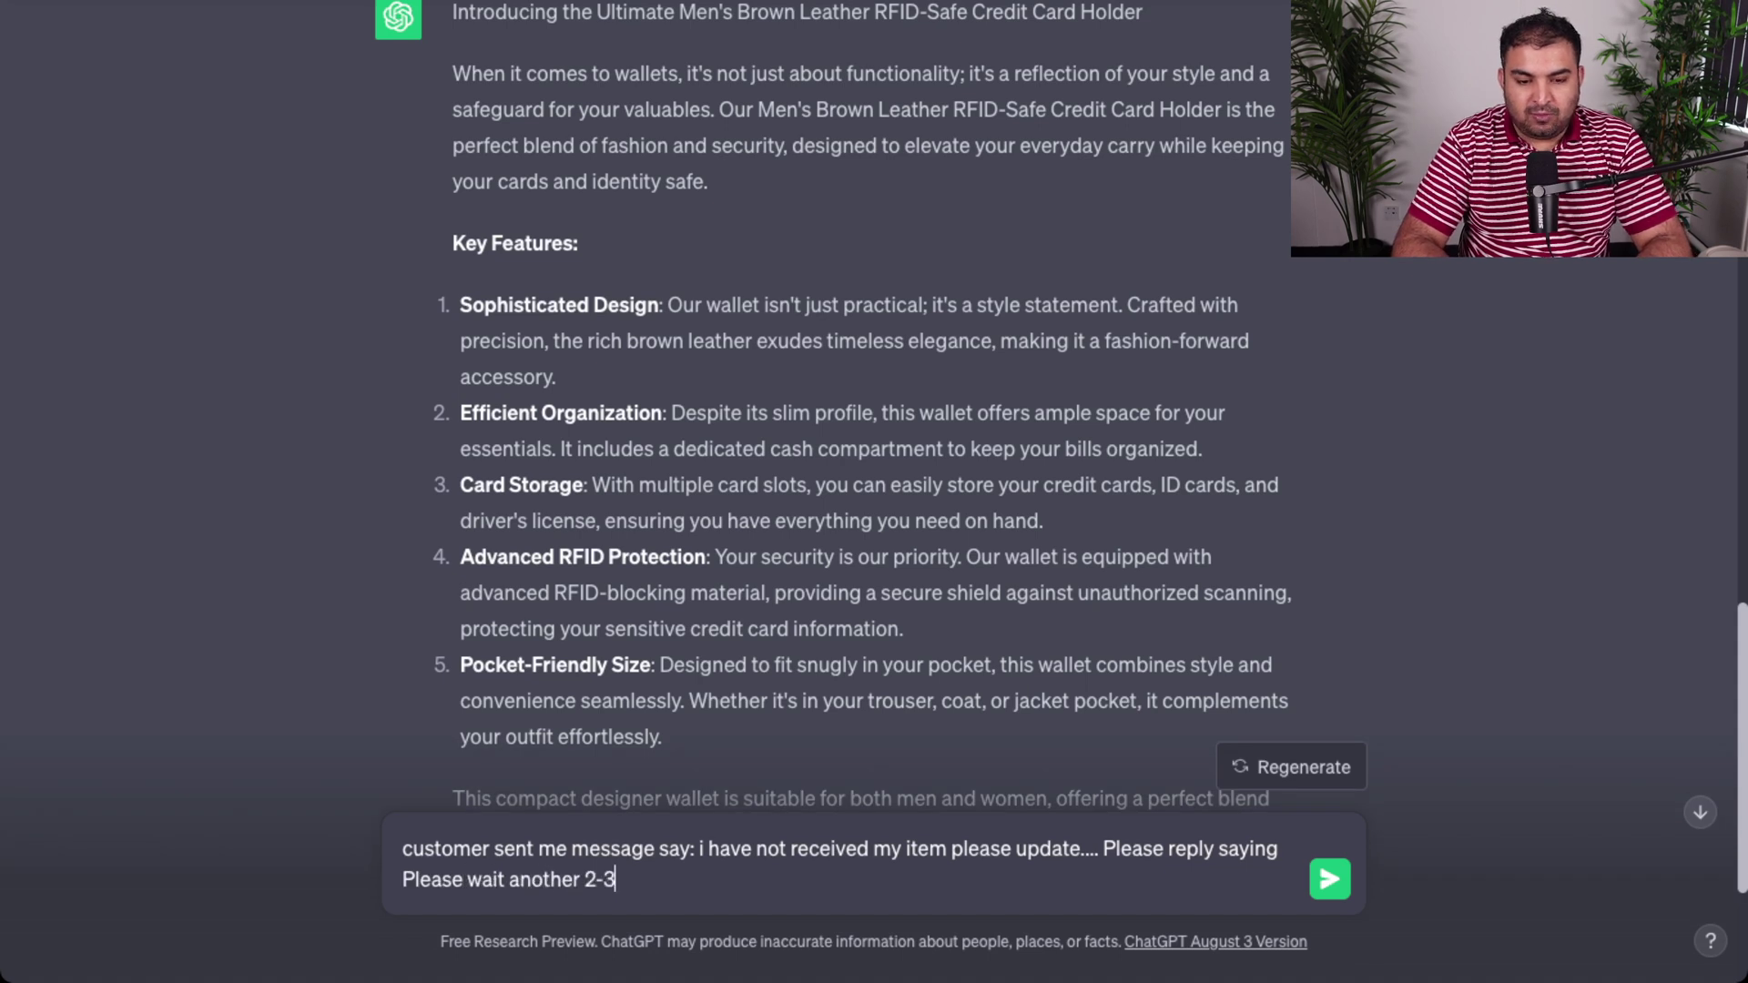
type(" days and couier will deliver")
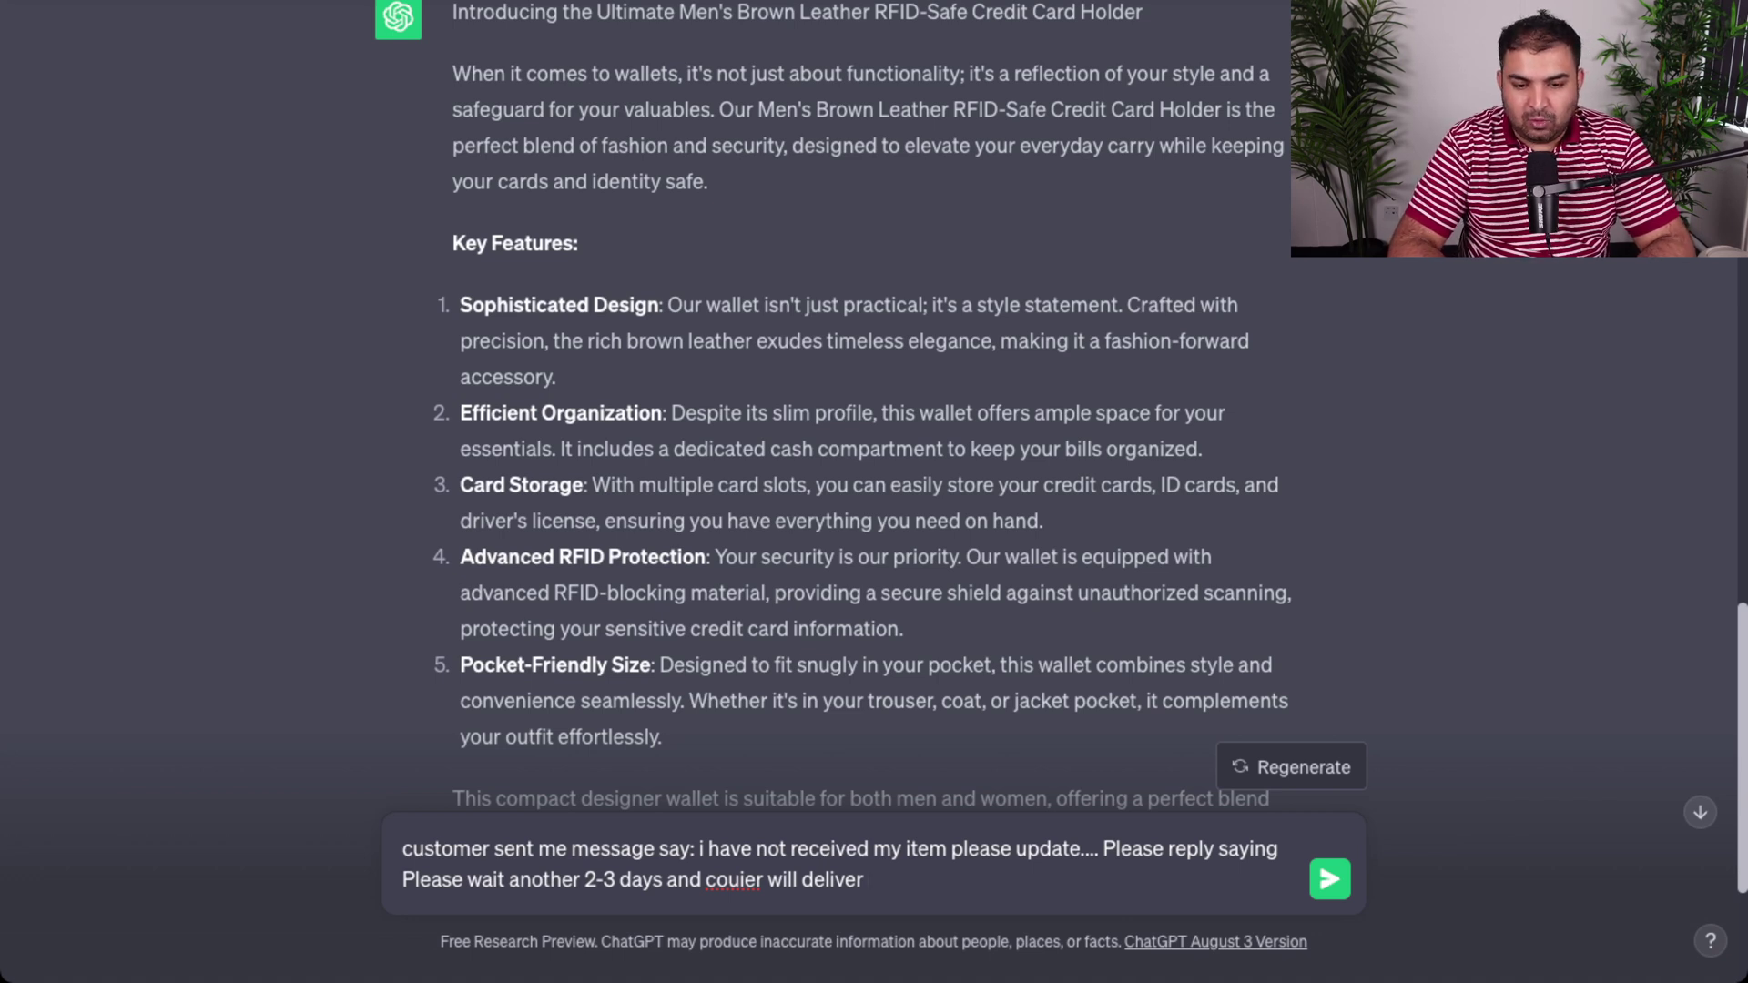
type("and i a")
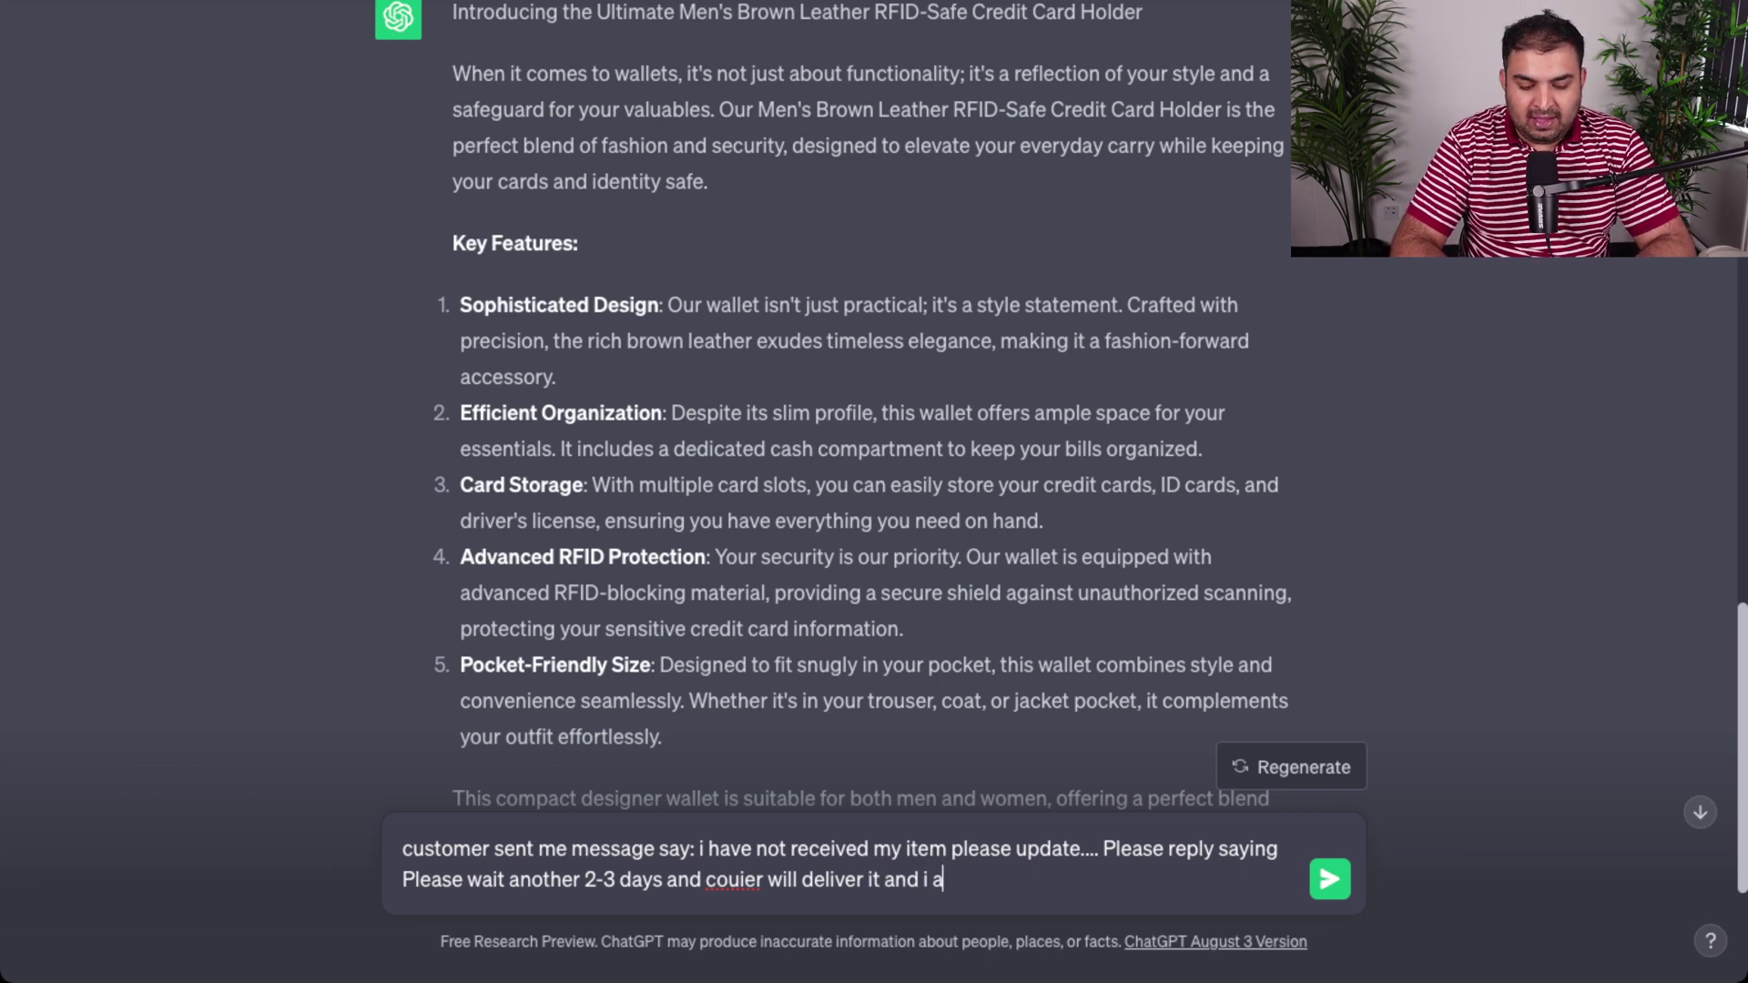
type("m pretending to")
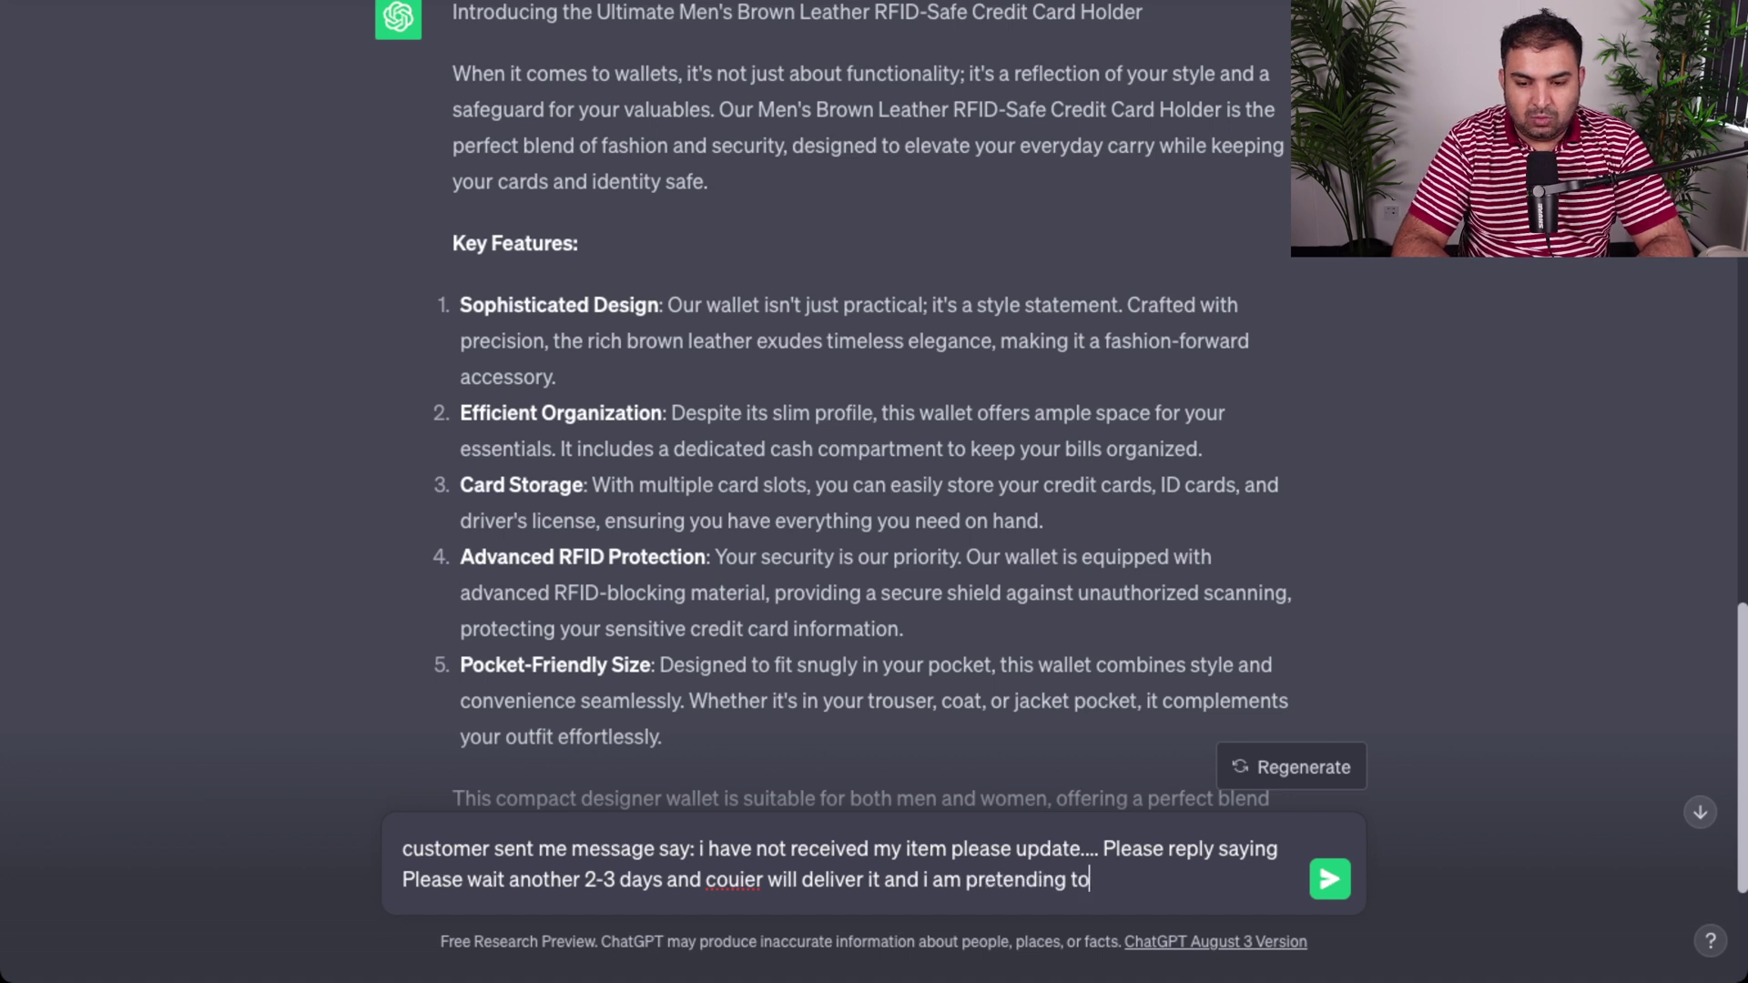
type(" be custome")
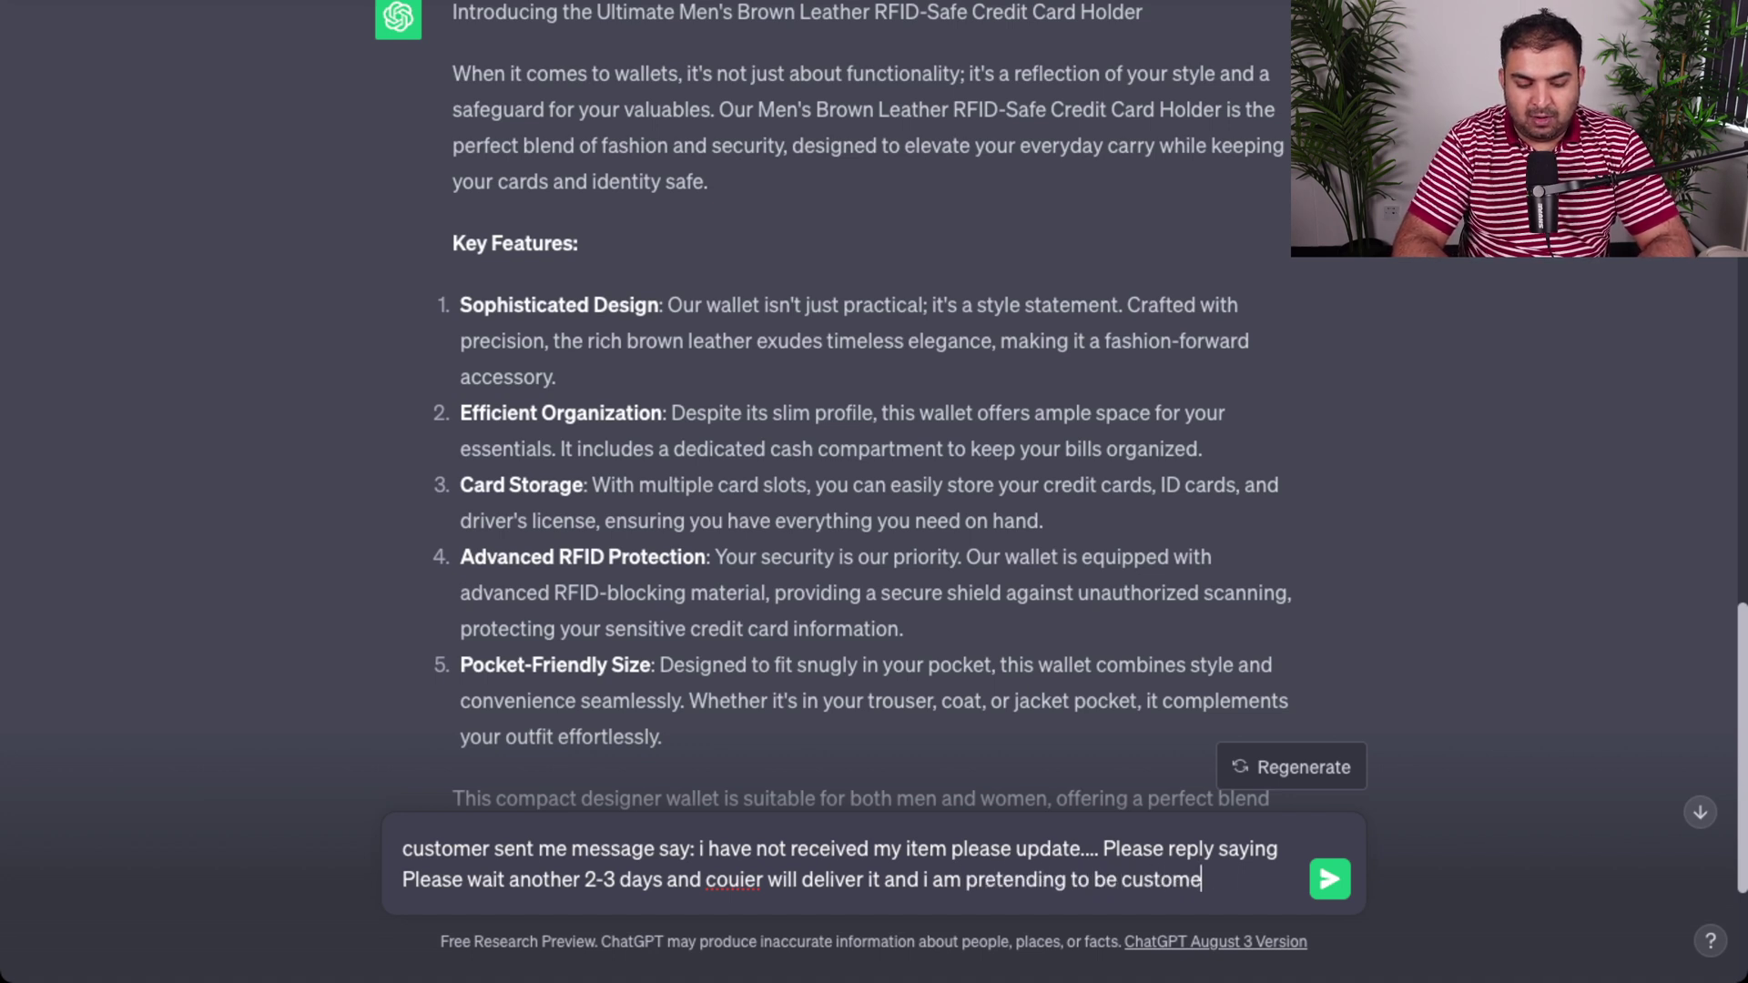
type("r services guy name ")
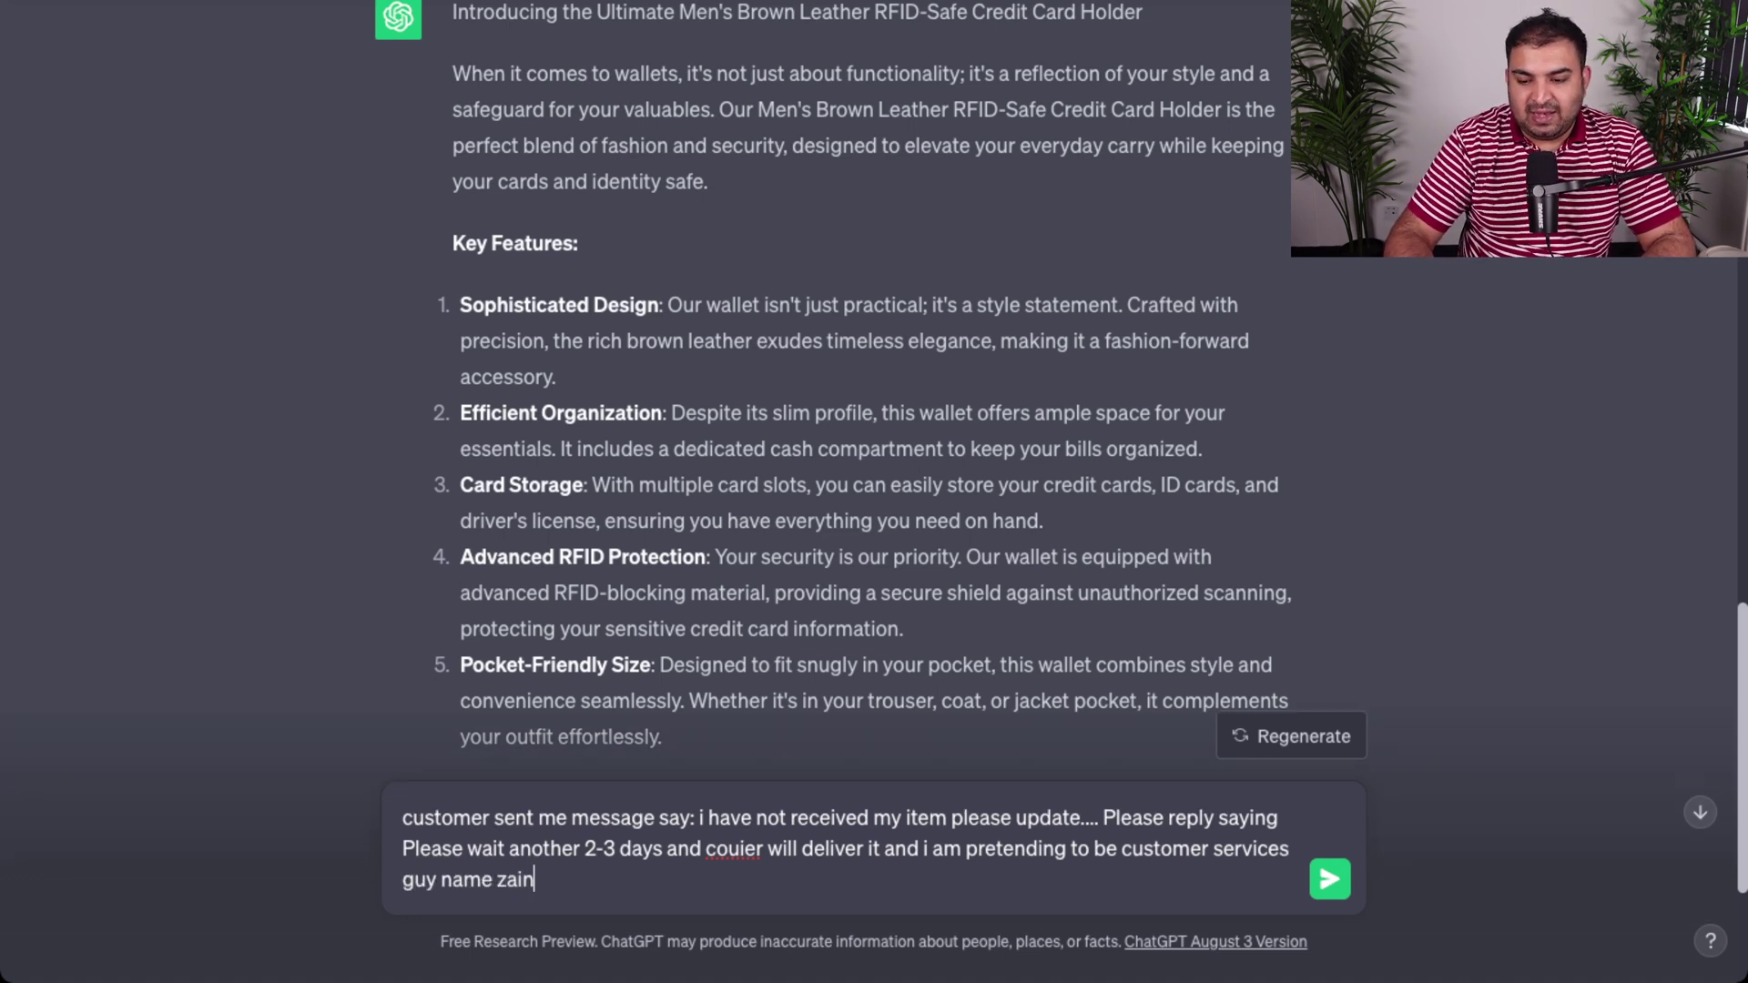
type("zain")
key("Return")
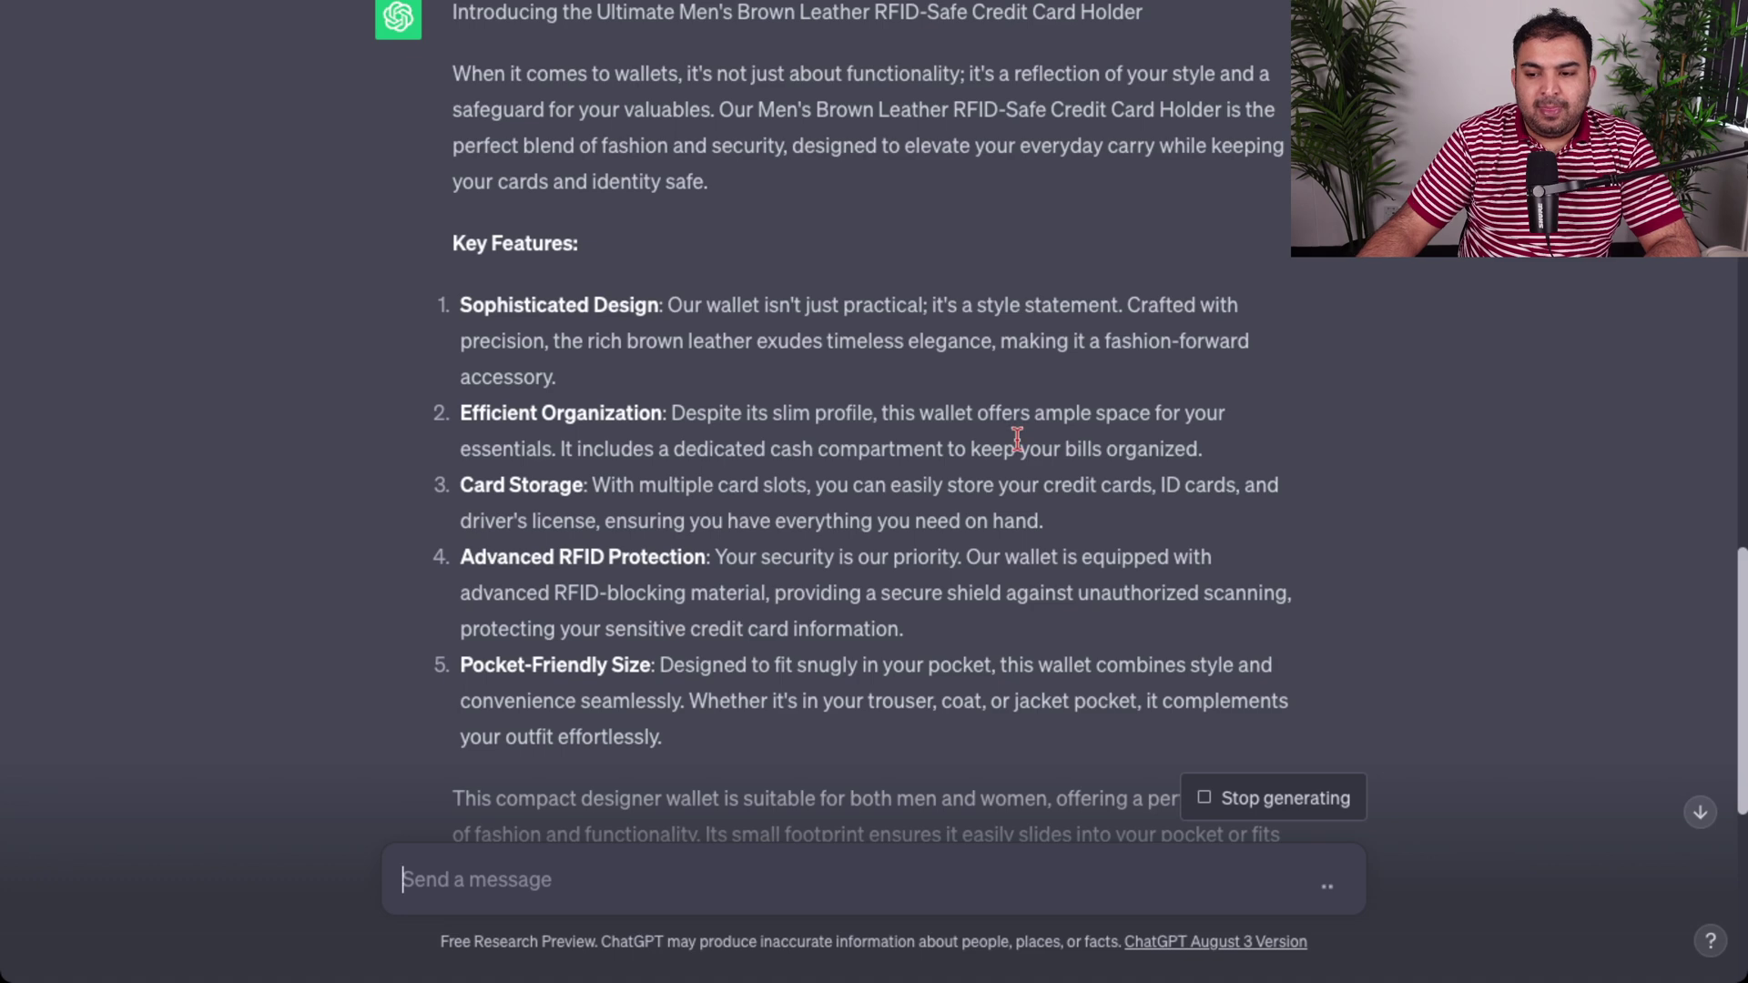
Highlight the reply's apology sentence, body paragraphs and Warm regards sign-off while reviewing it.
scroll(1023, 439, "down", 8)
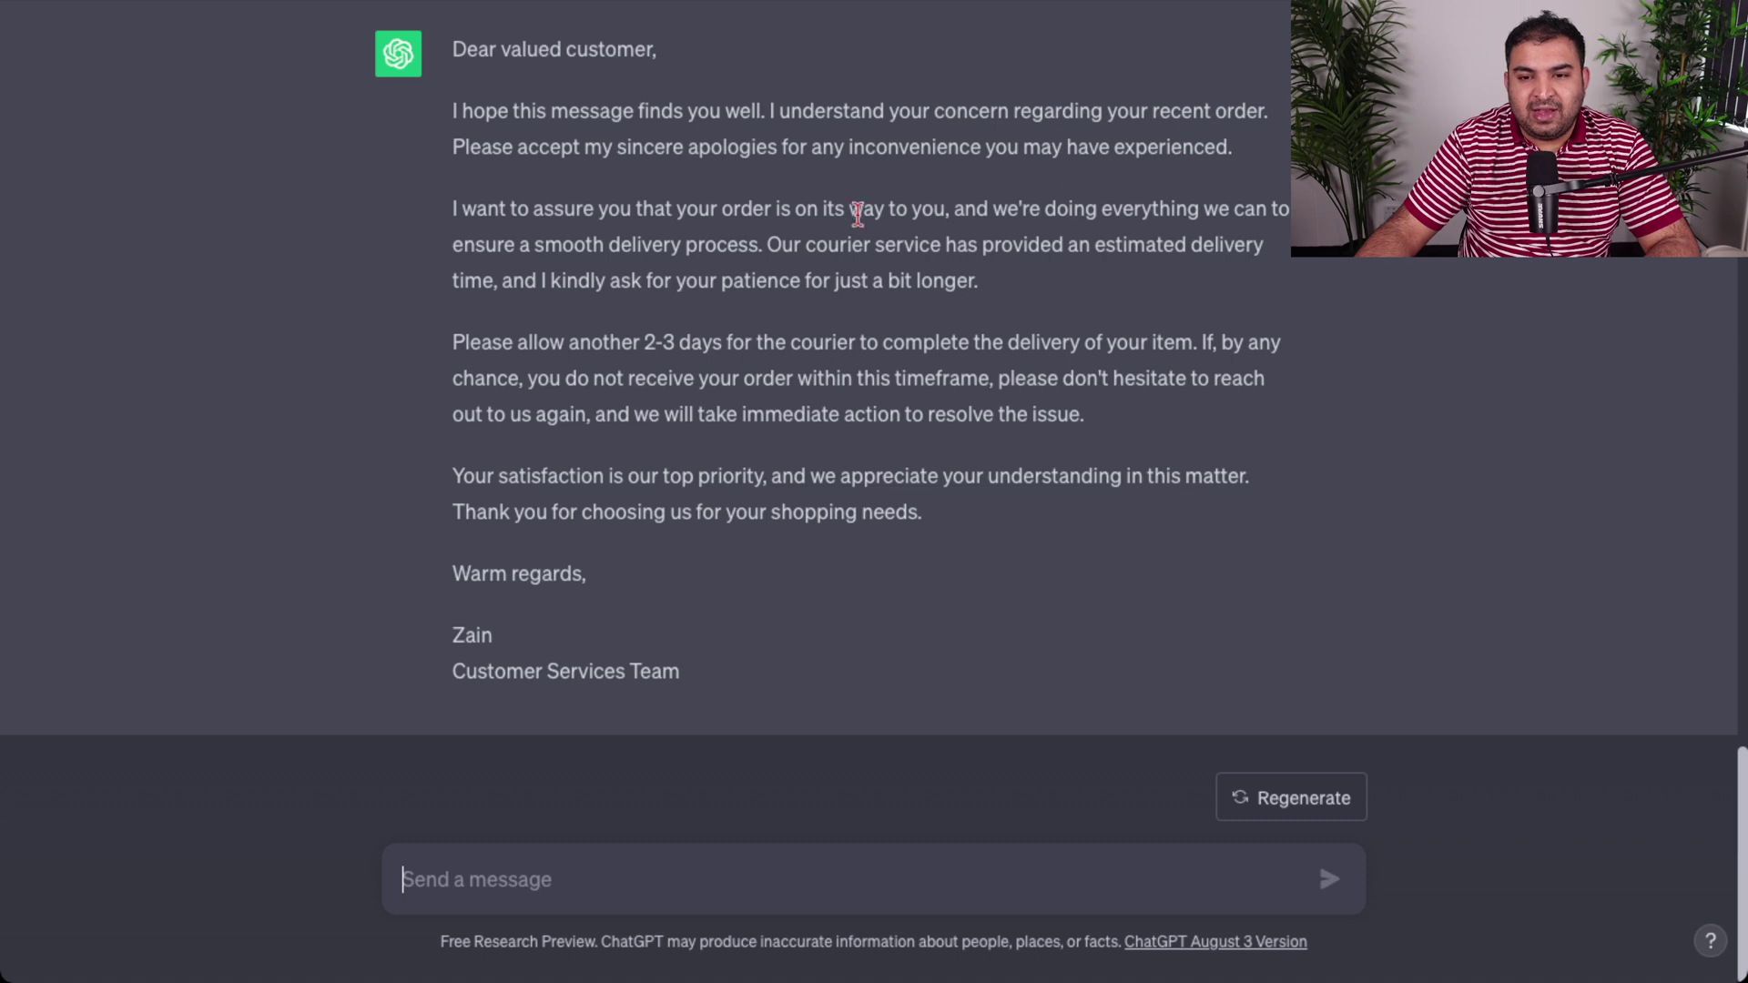
left_click_drag(583, 145, 1183, 155)
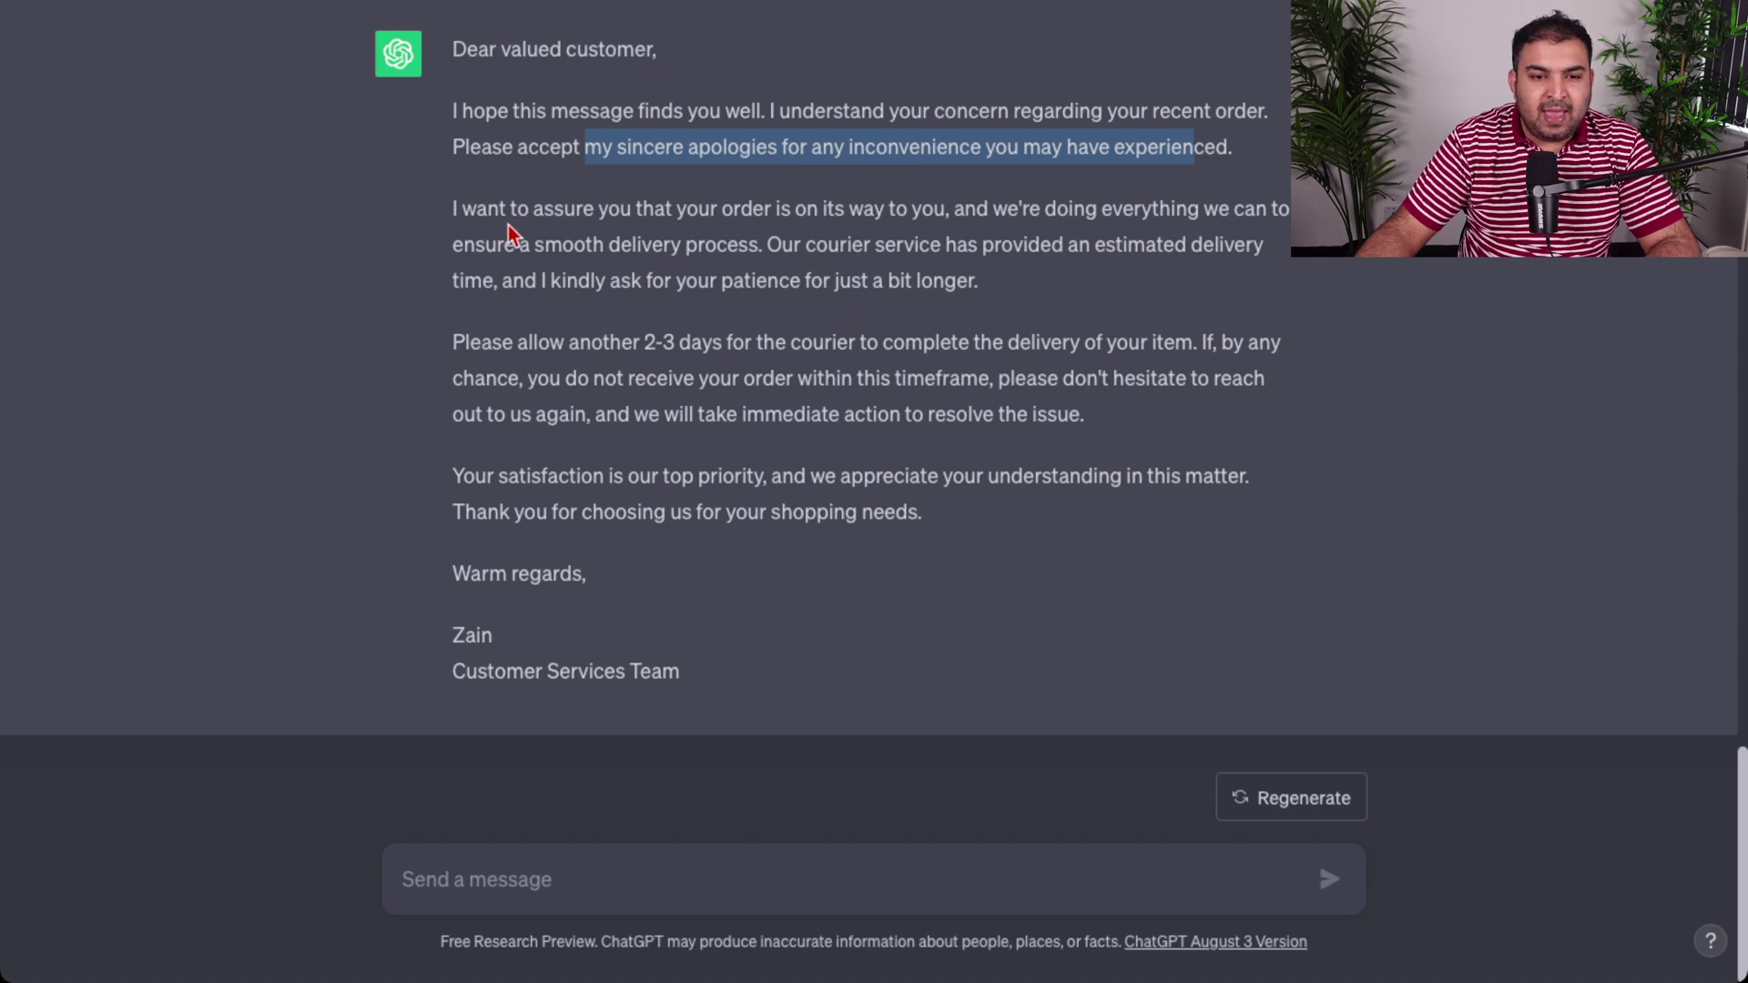
mouse_move(462, 207)
left_mouse_down()
mouse_move(758, 244)
mouse_move(801, 344)
mouse_move(882, 401)
mouse_move(900, 460)
mouse_move(793, 708)
left_mouse_up()
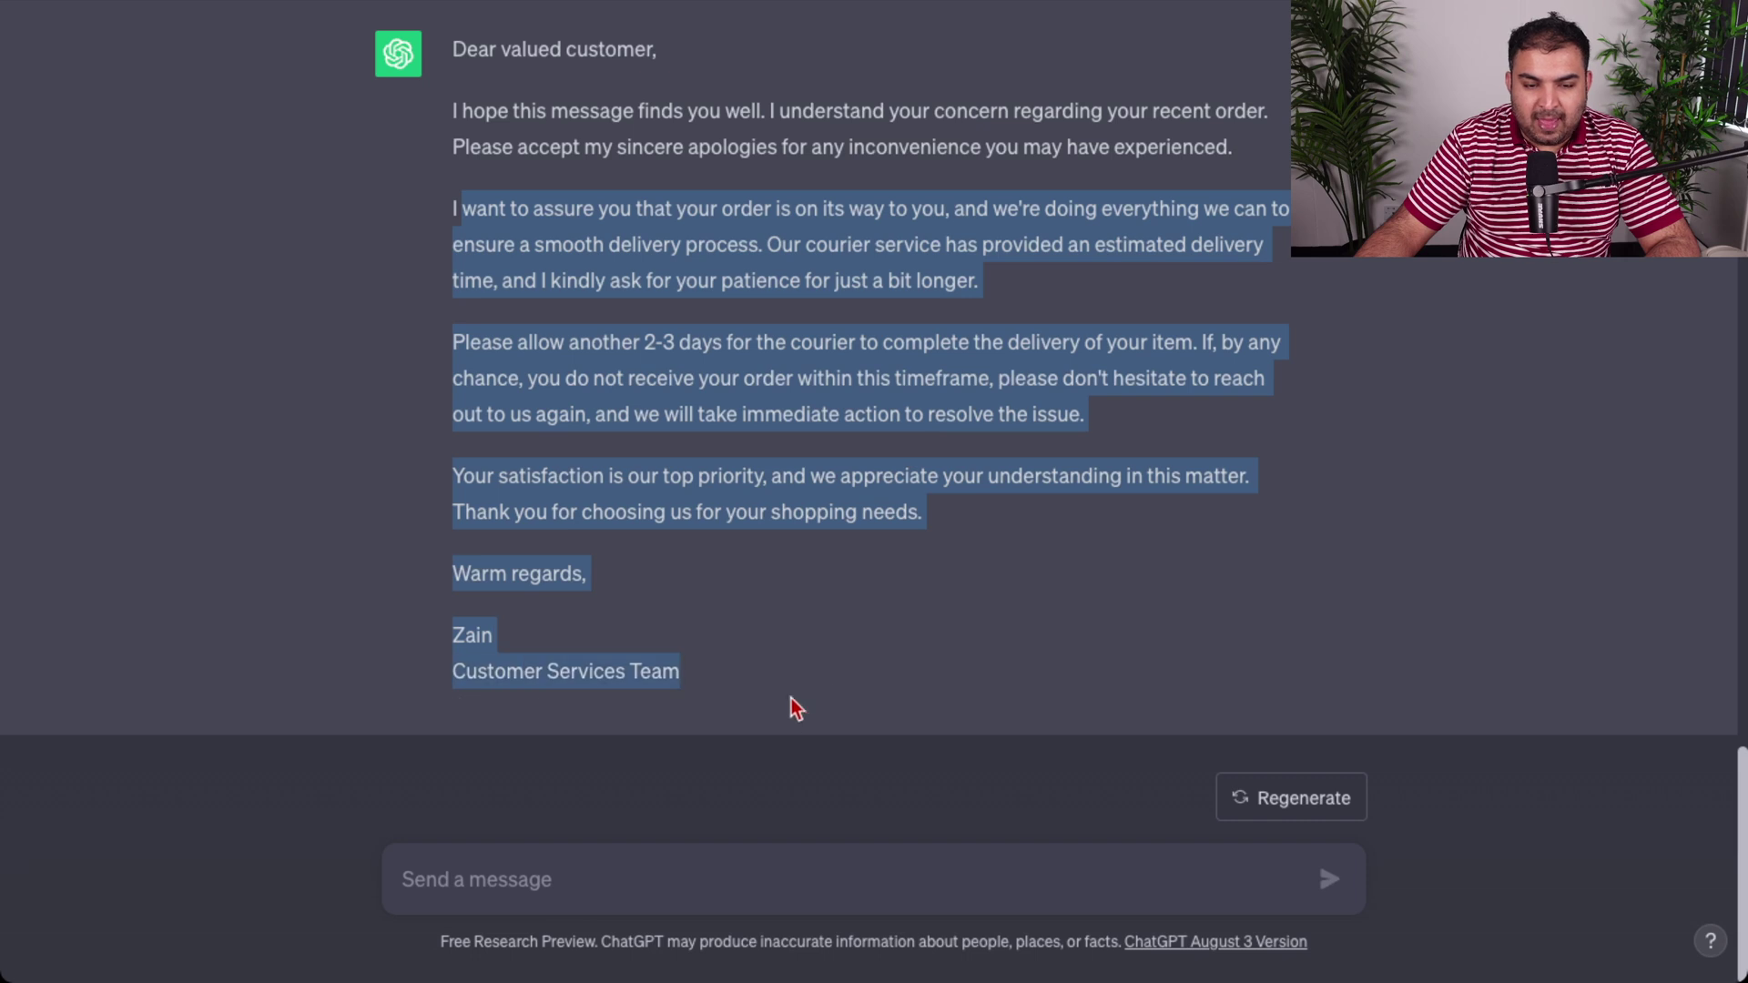
left_click(648, 577)
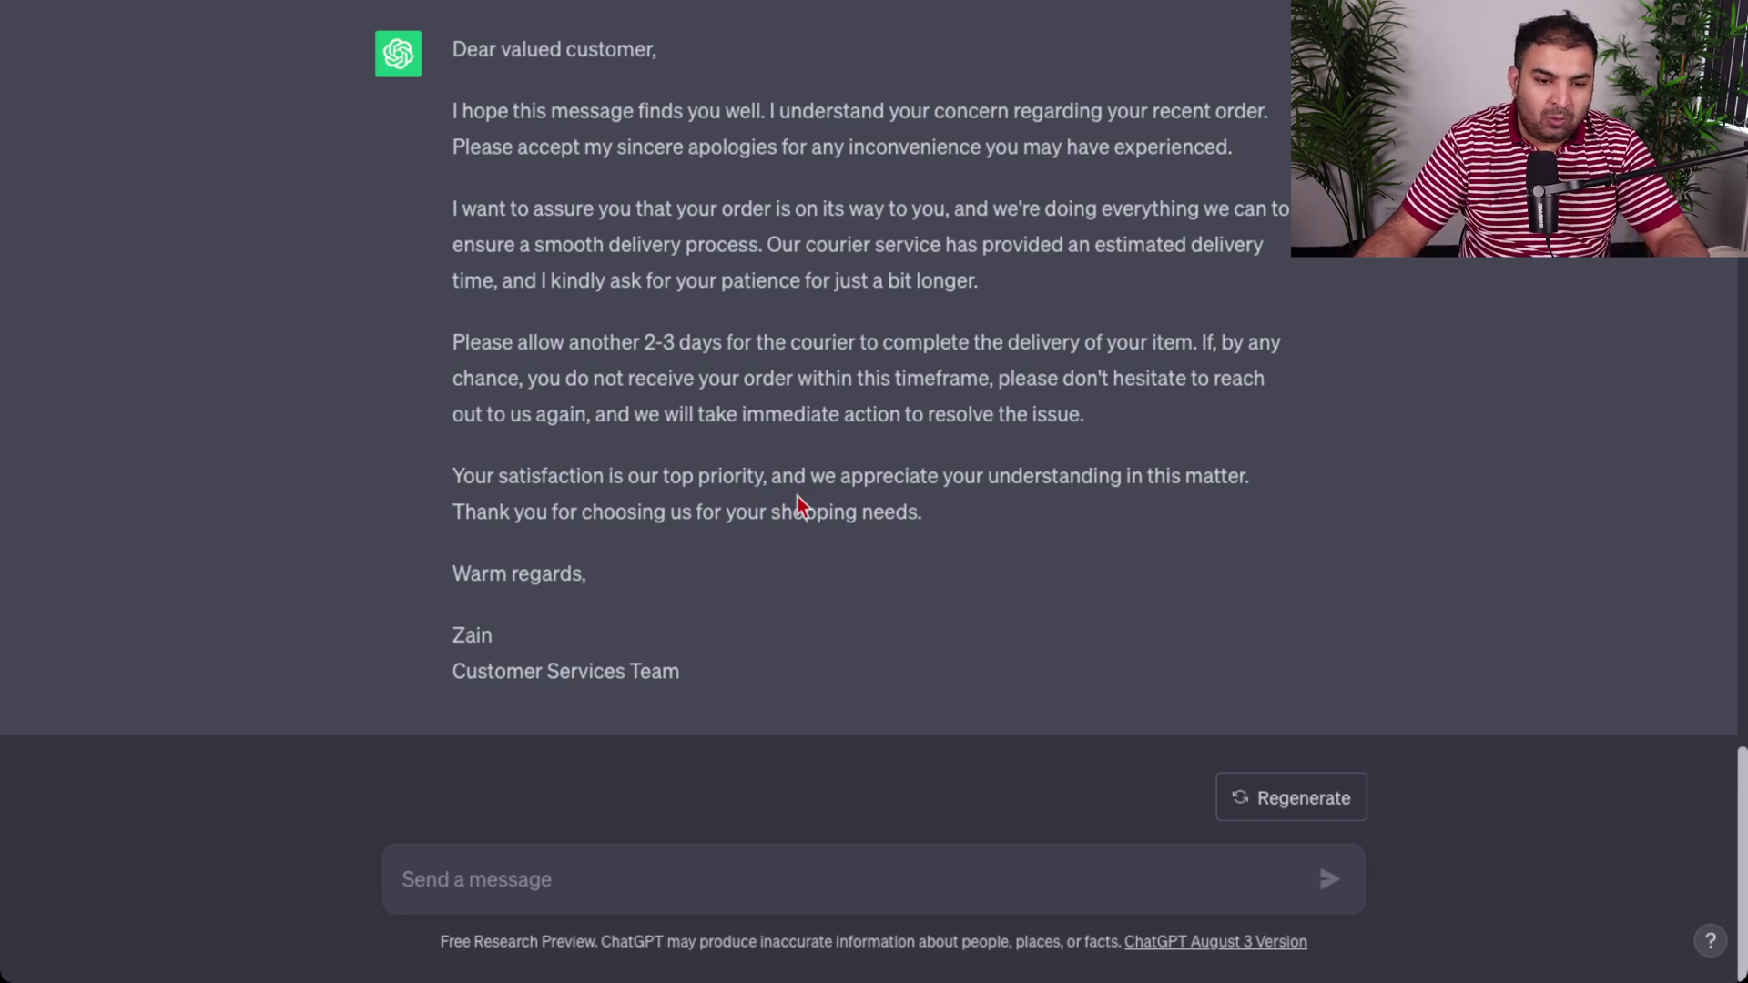
left_click_drag(455, 576, 596, 592)
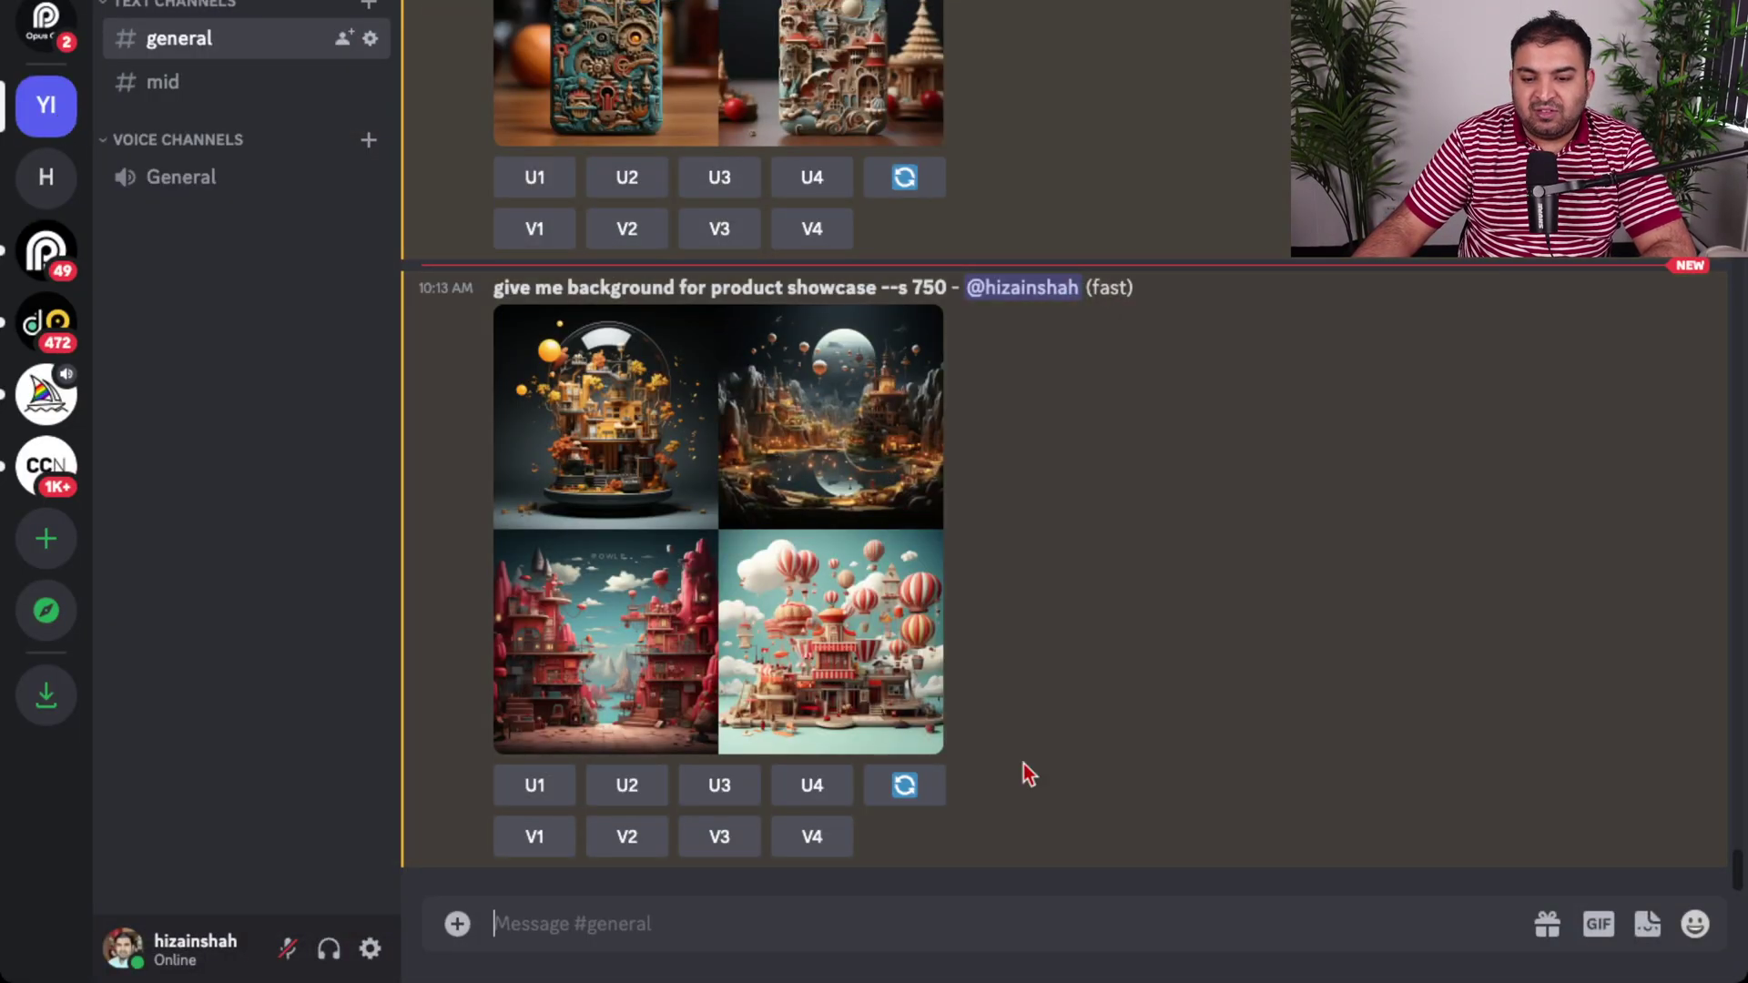
scroll(997, 526, "up", 10)
scroll(990, 516, "up", 1)
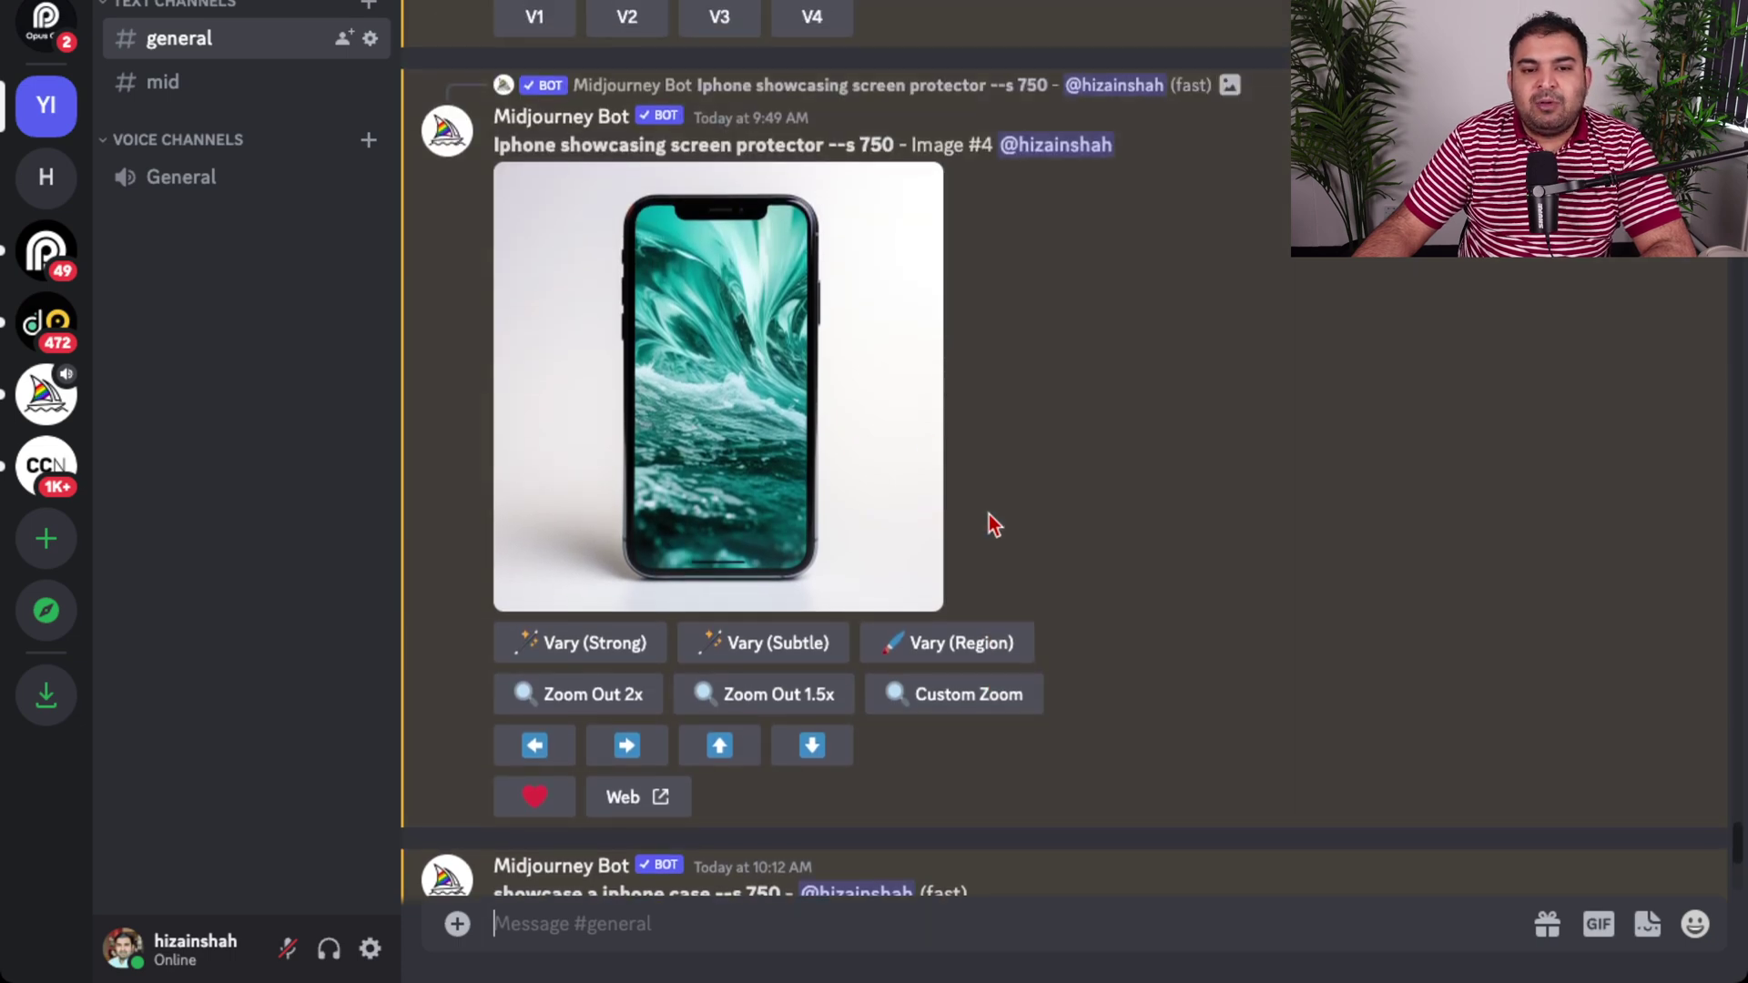
left_click_drag(493, 144, 889, 144)
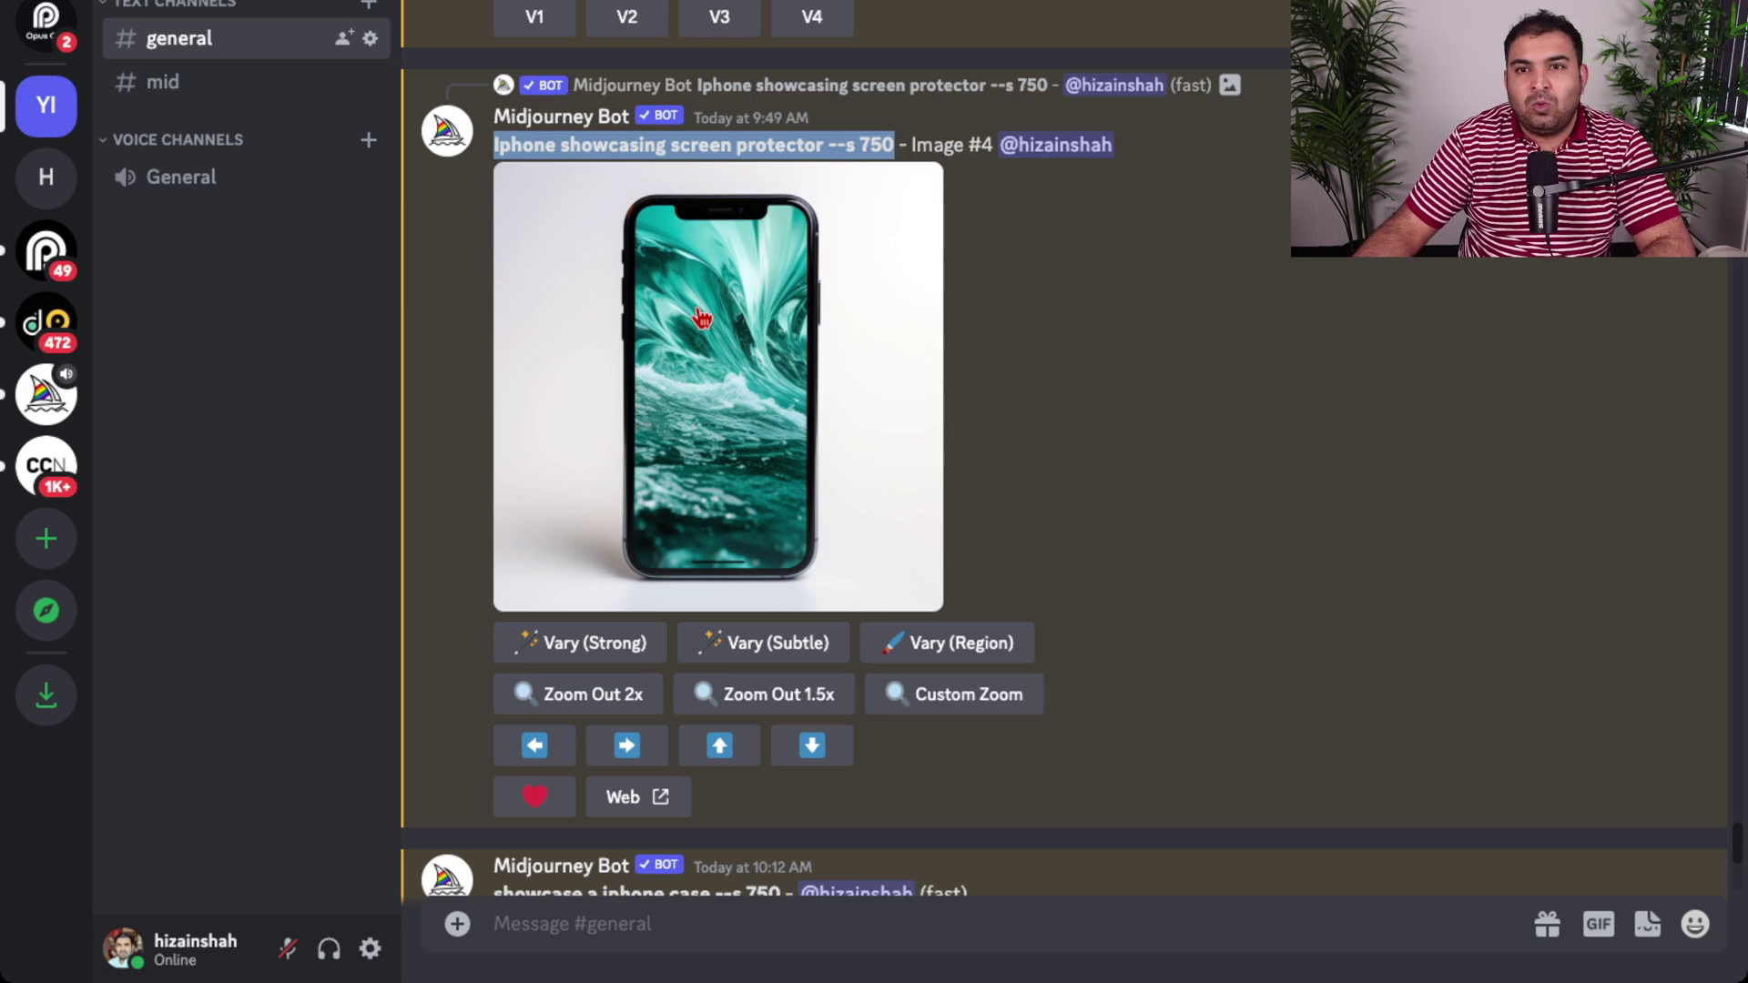
scroll(703, 316, "down", 3)
scroll(708, 273, "up", 3)
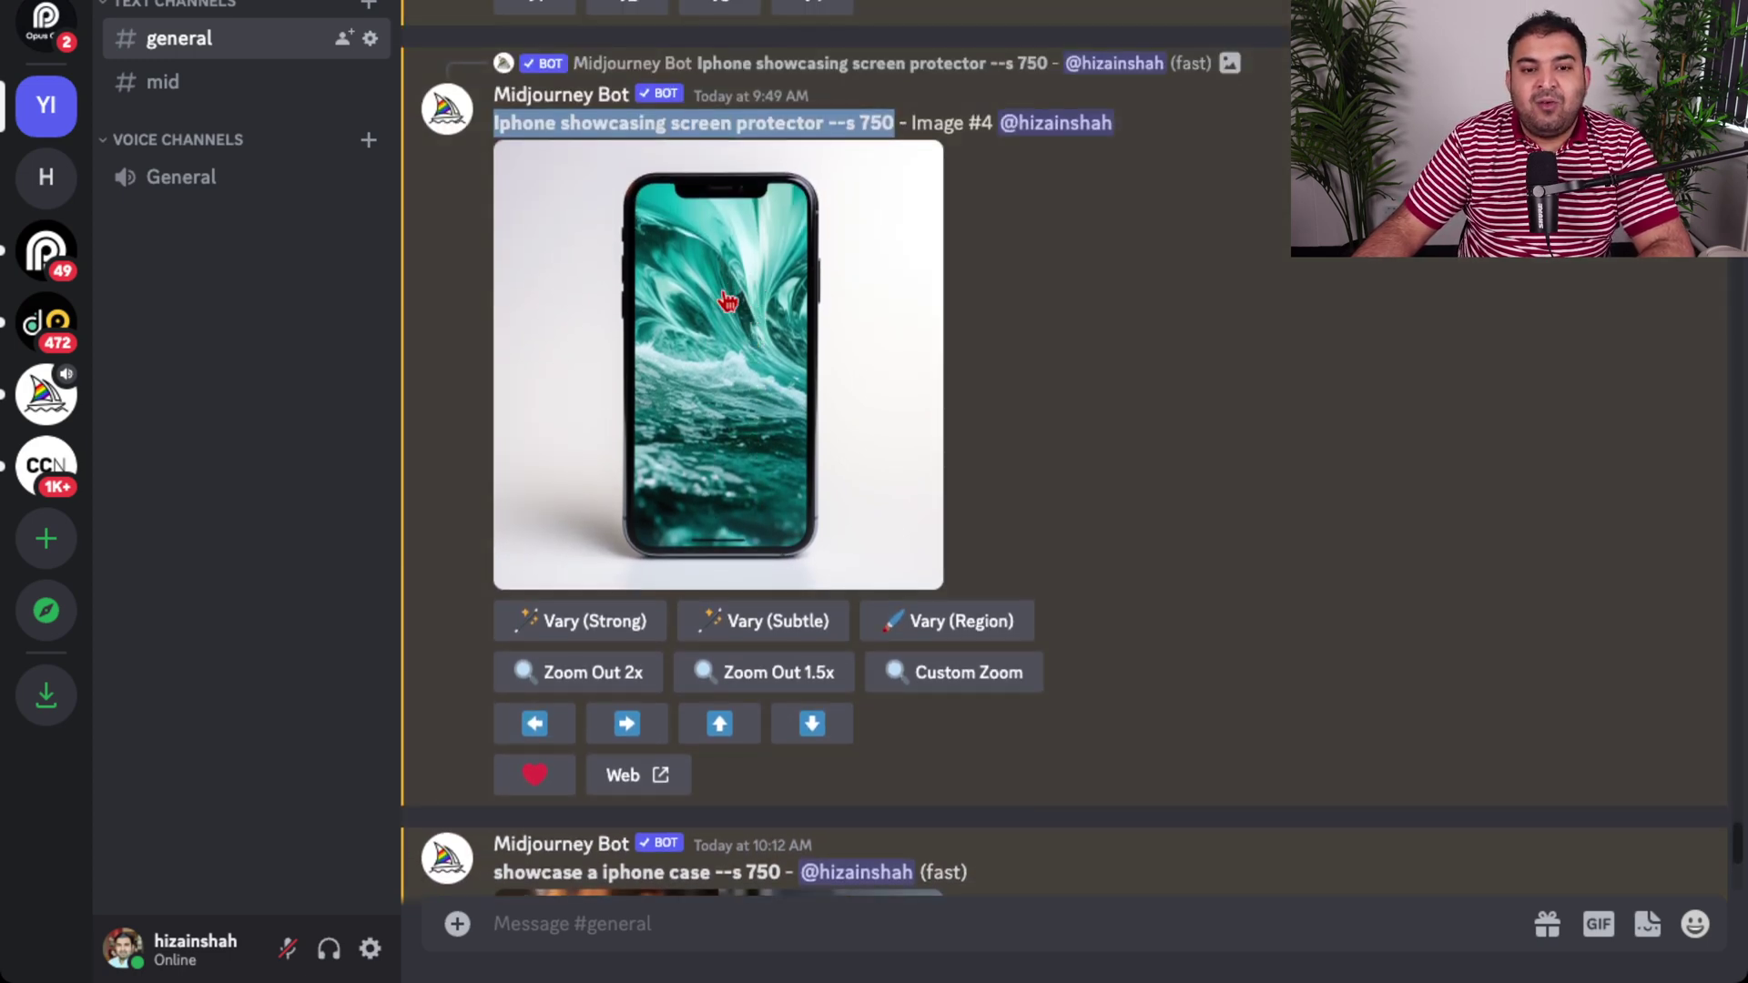
scroll(725, 271, "up", 10)
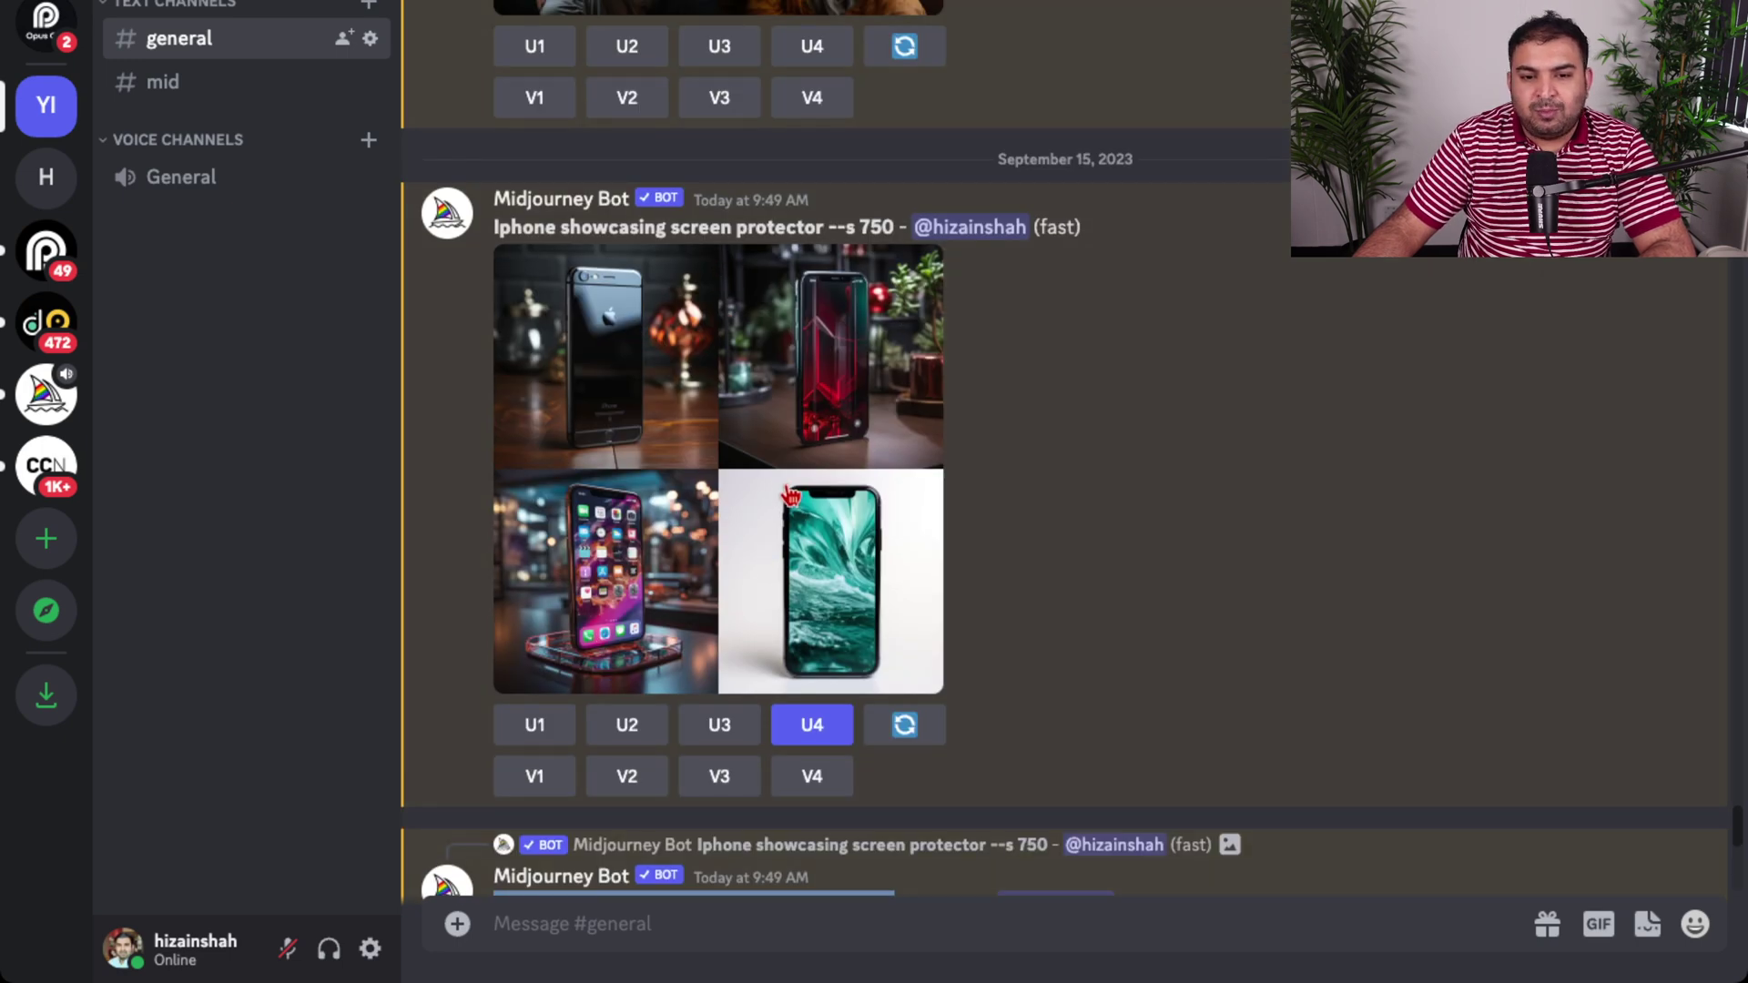
scroll(790, 478, "down", 2)
scroll(788, 460, "down", 8)
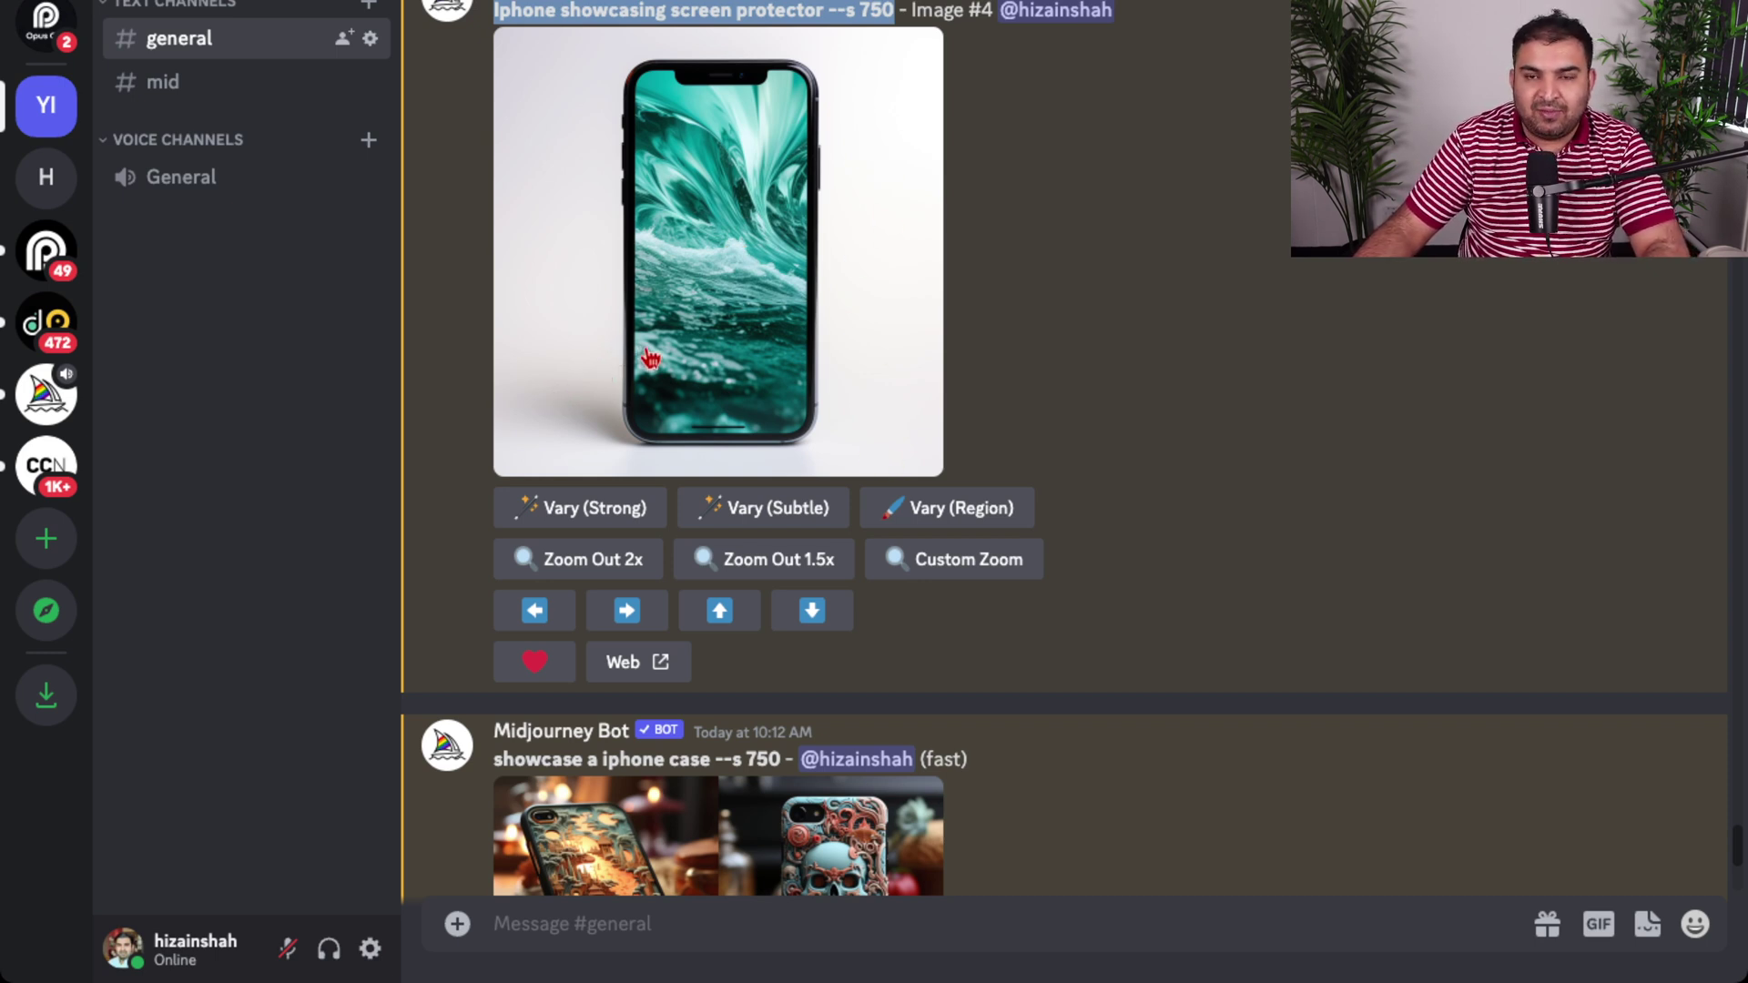
scroll(651, 359, "down", 1)
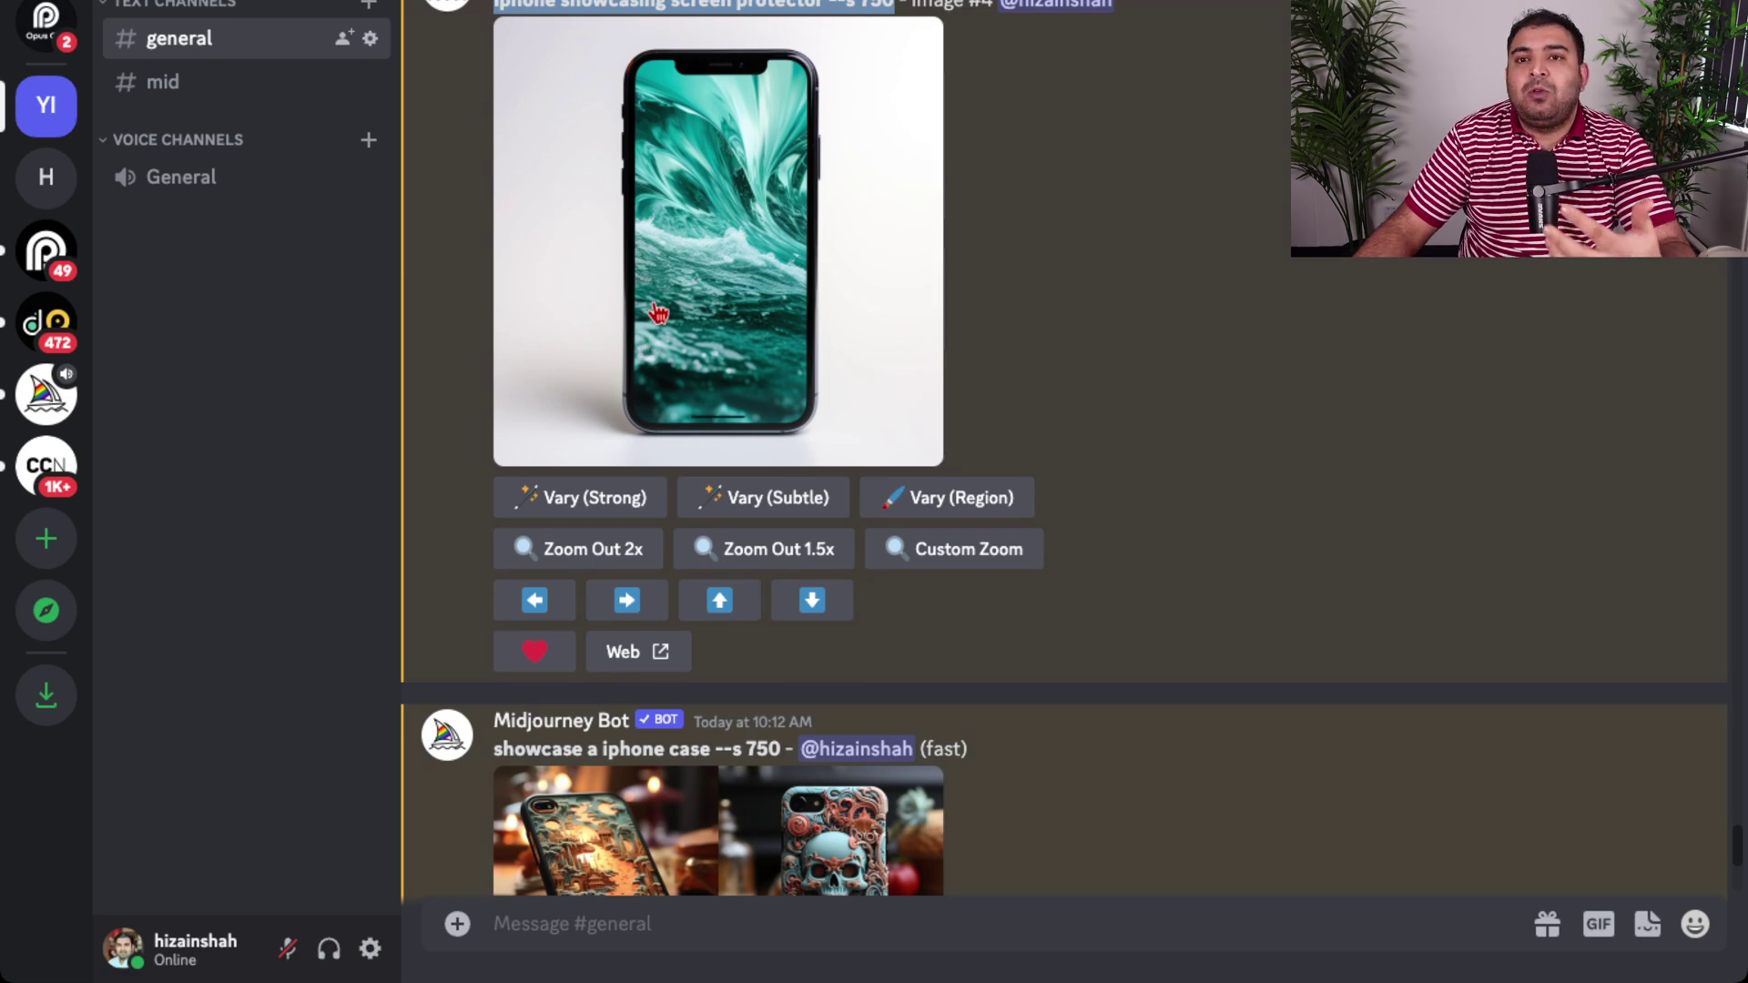
scroll(658, 315, "down", 2)
scroll(657, 315, "down", 10)
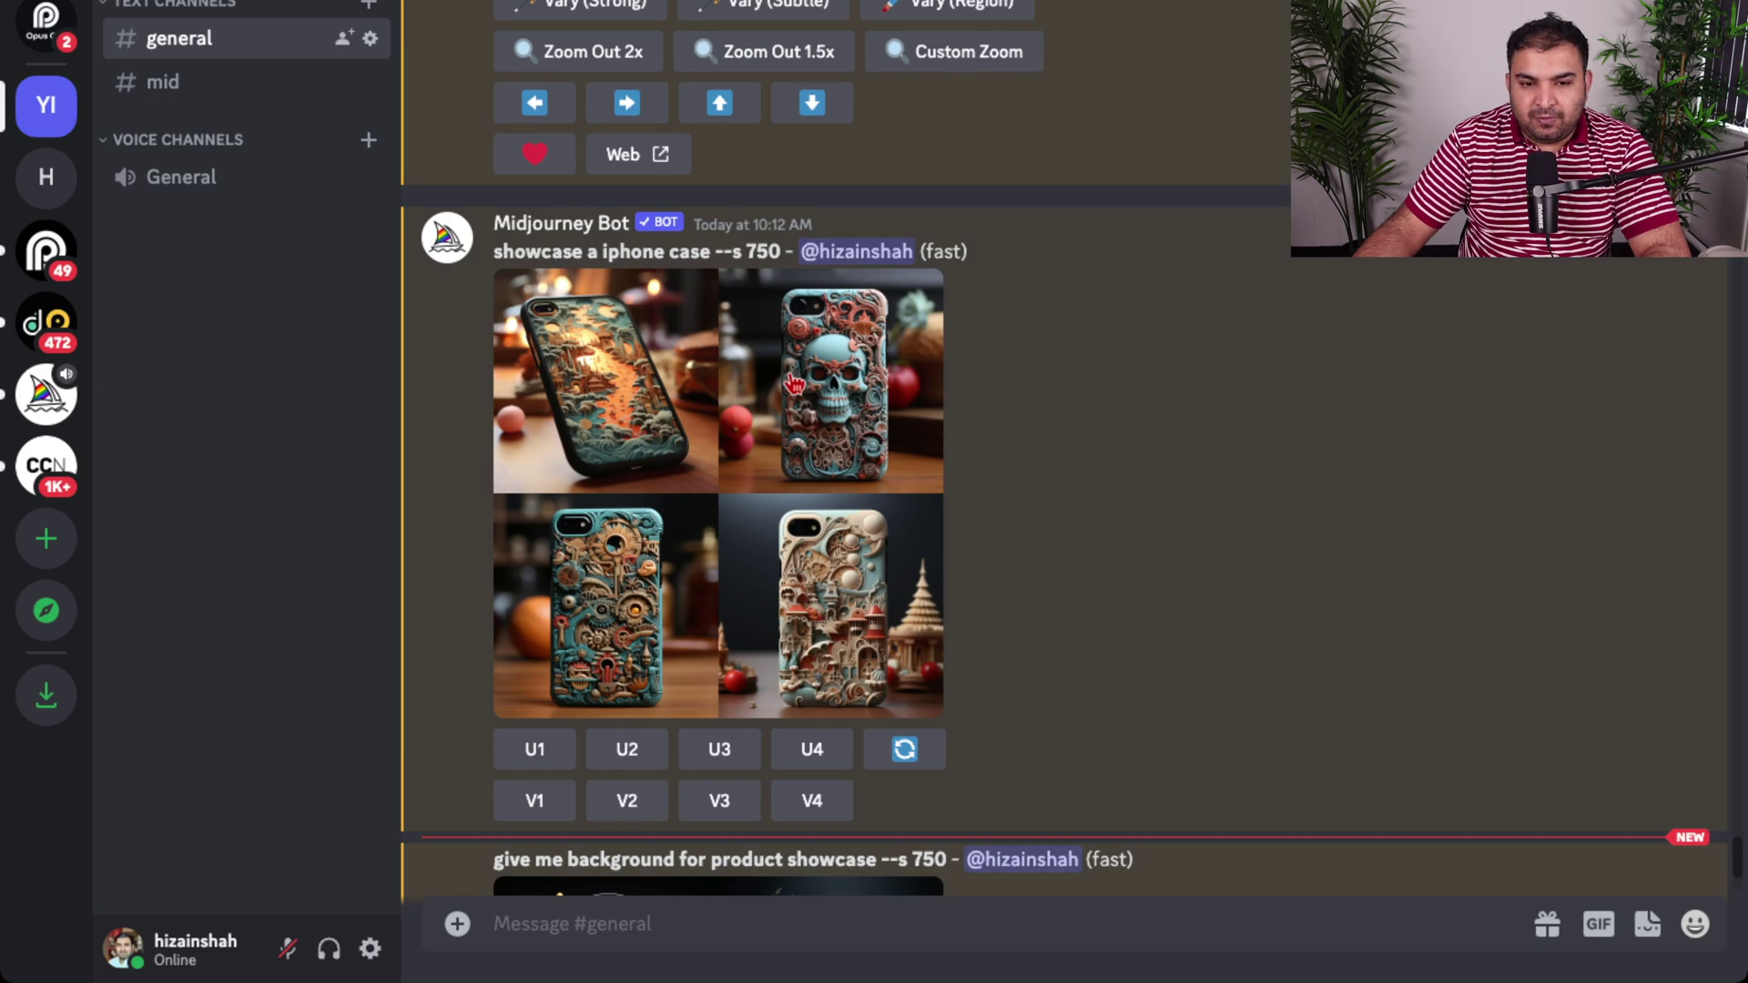
scroll(802, 427, "down", 9)
scroll(769, 337, "up", 6)
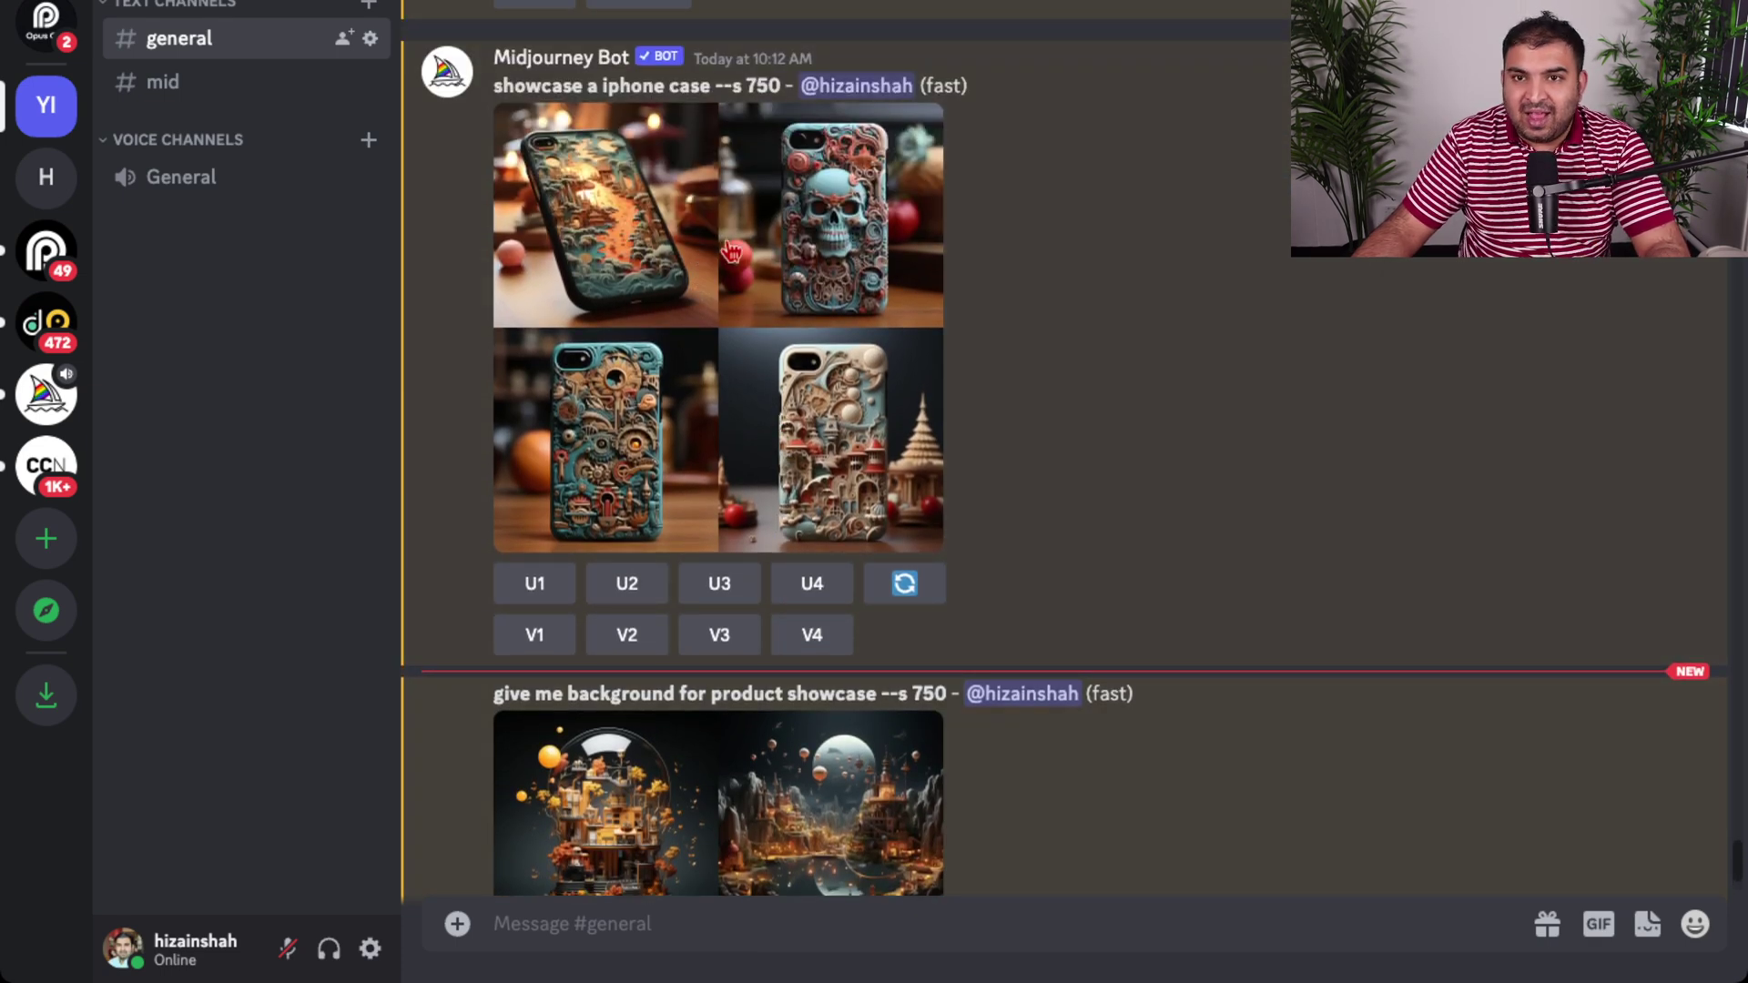
scroll(759, 344, "down", 5)
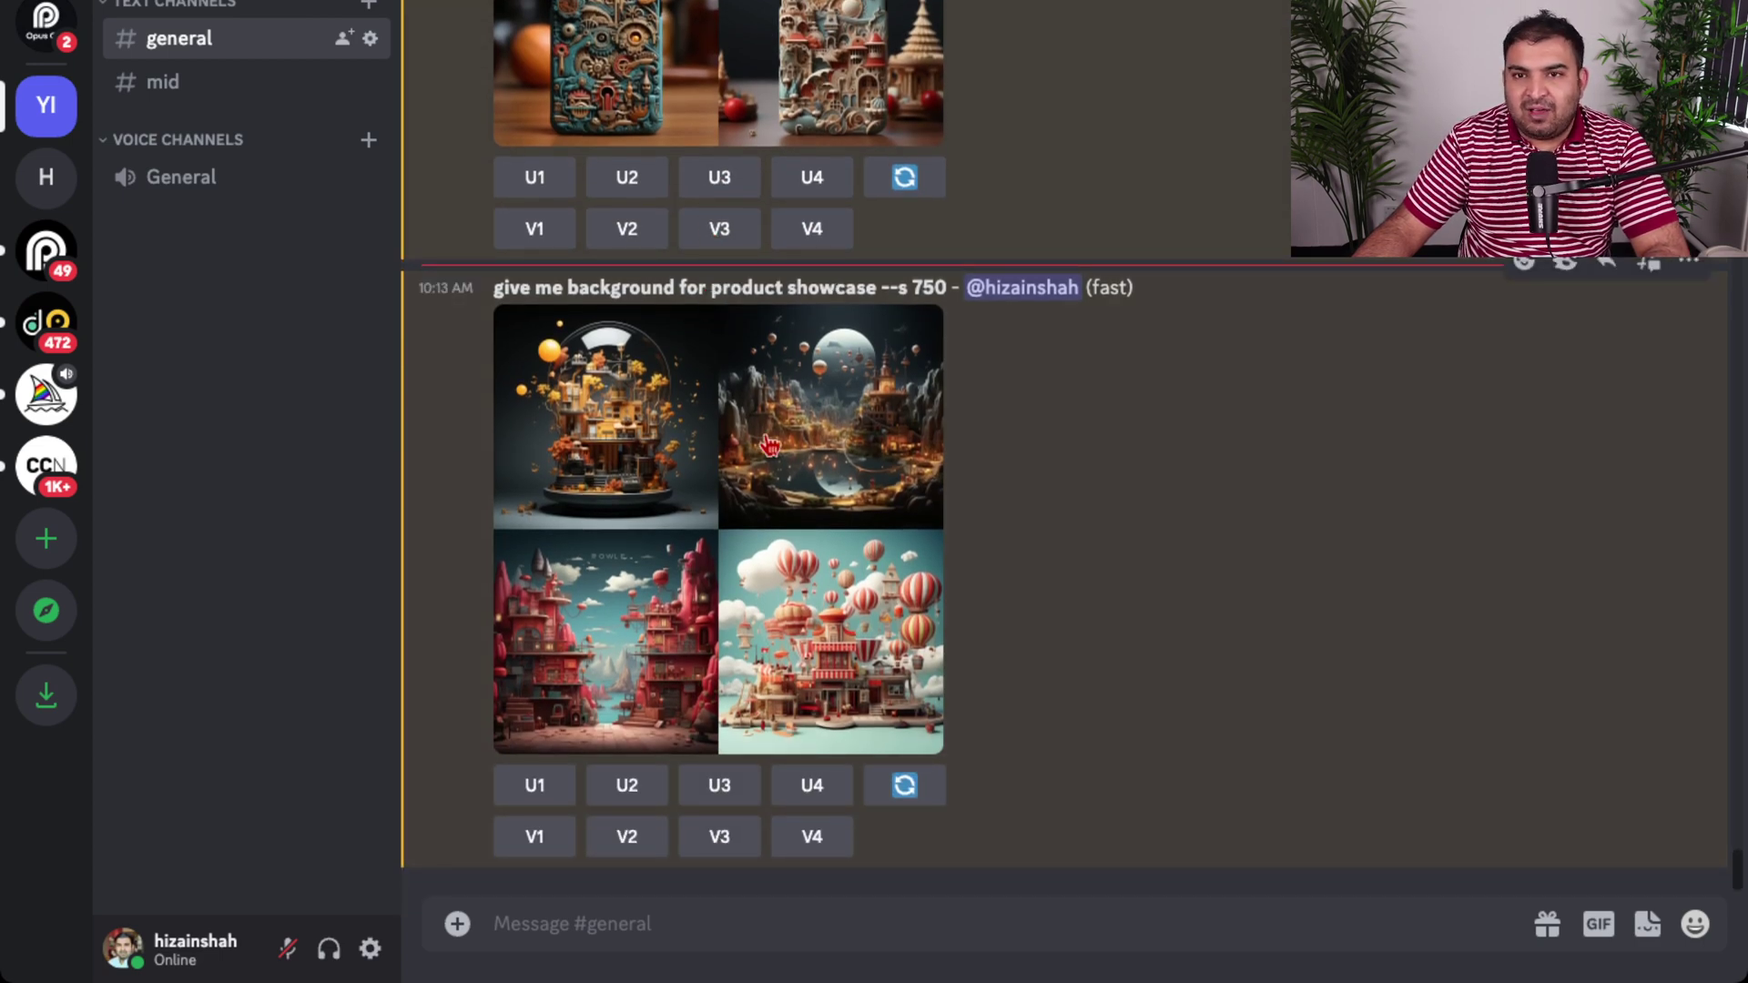
scroll(769, 446, "up", 1)
scroll(819, 441, "down", 1)
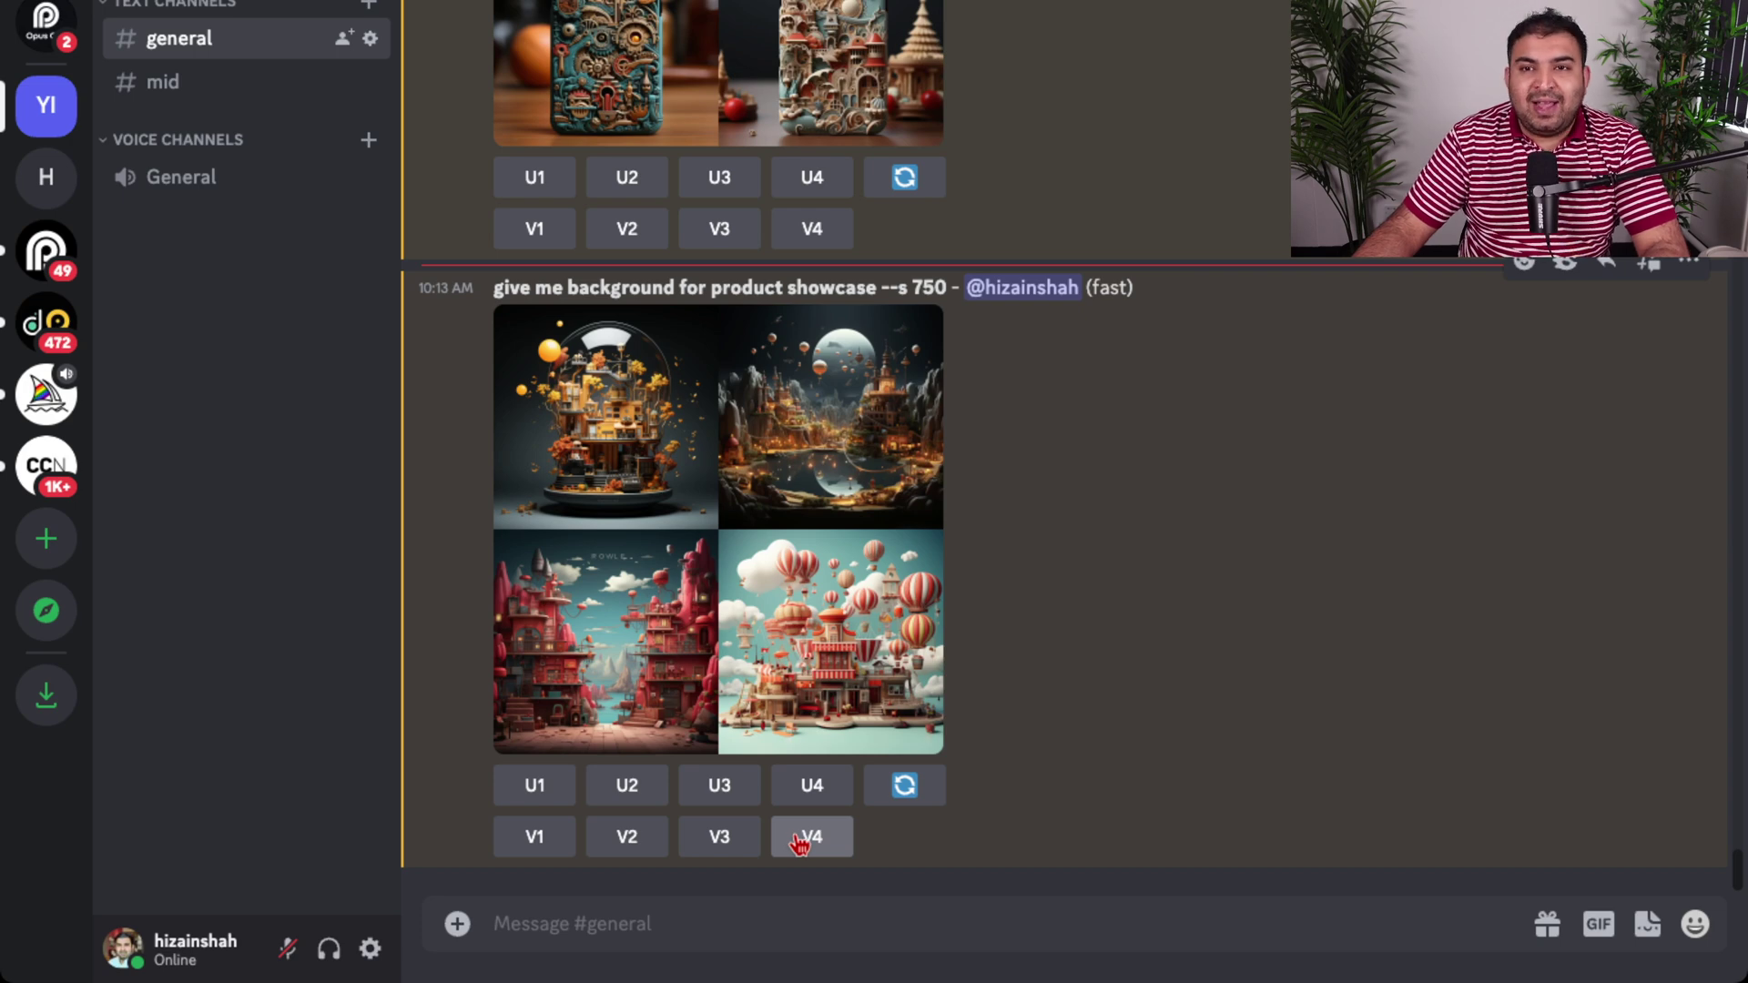
Submit the Midjourney /imagine prompt 'design a coffe mug with heart on it'.
type("/")
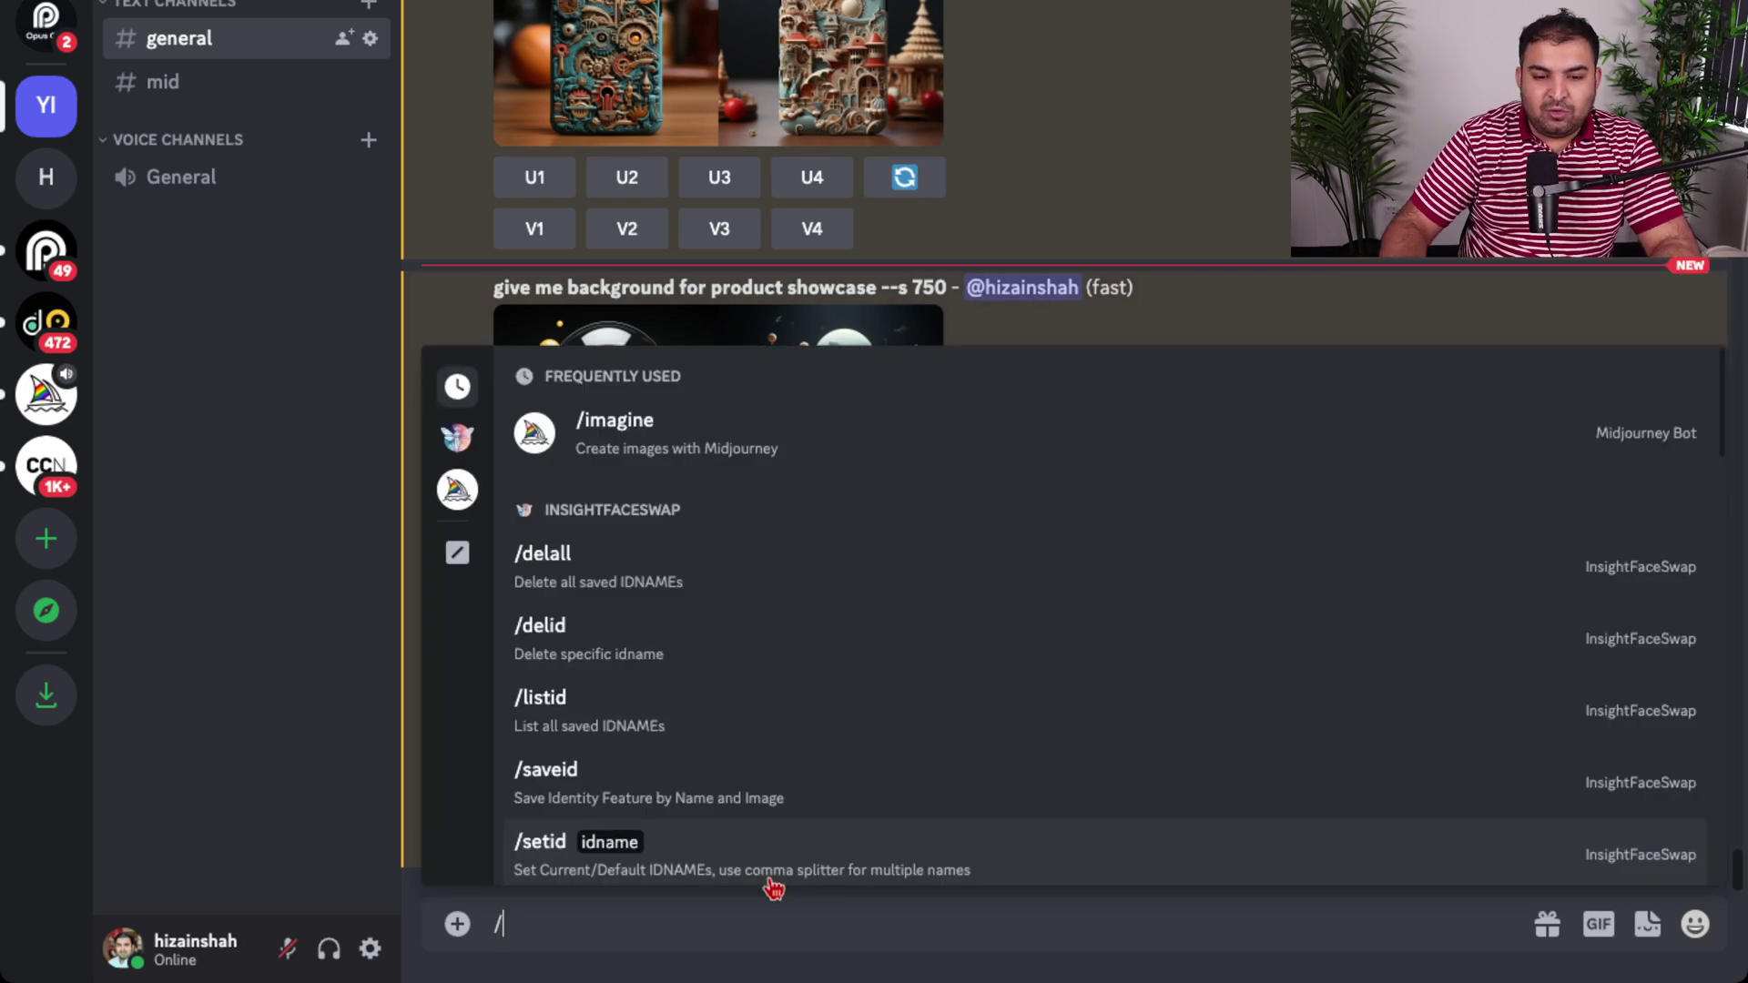
left_click(853, 455)
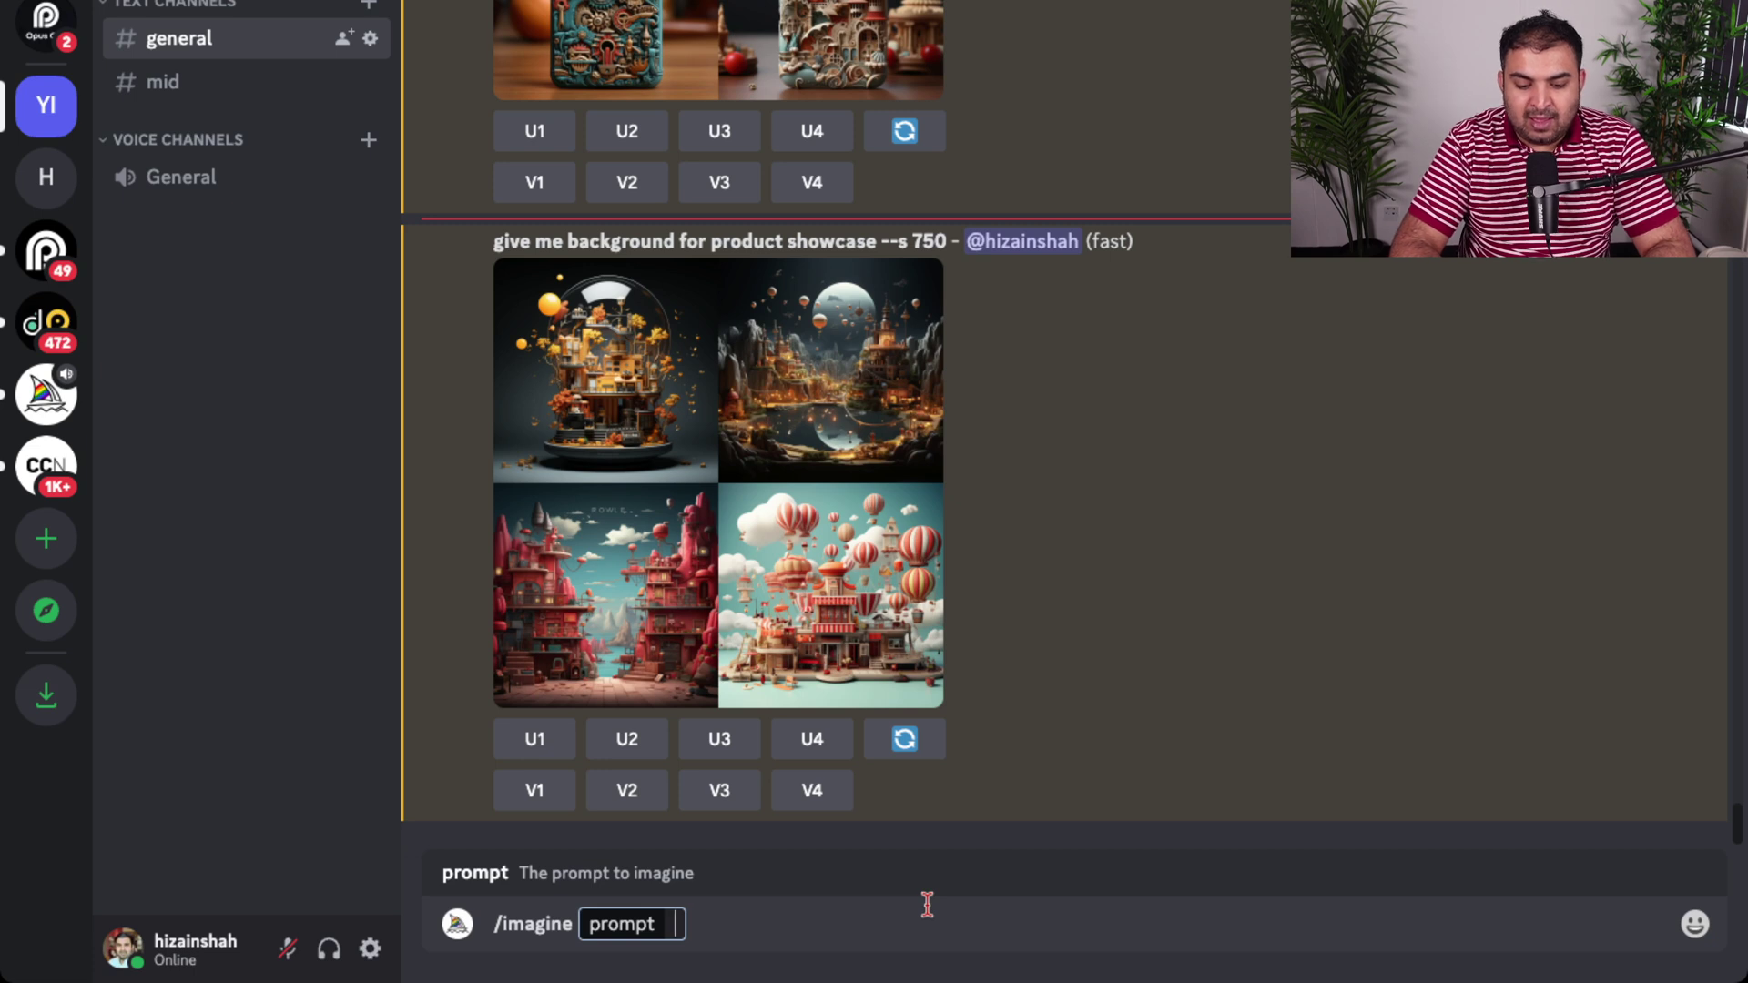
type("design a co")
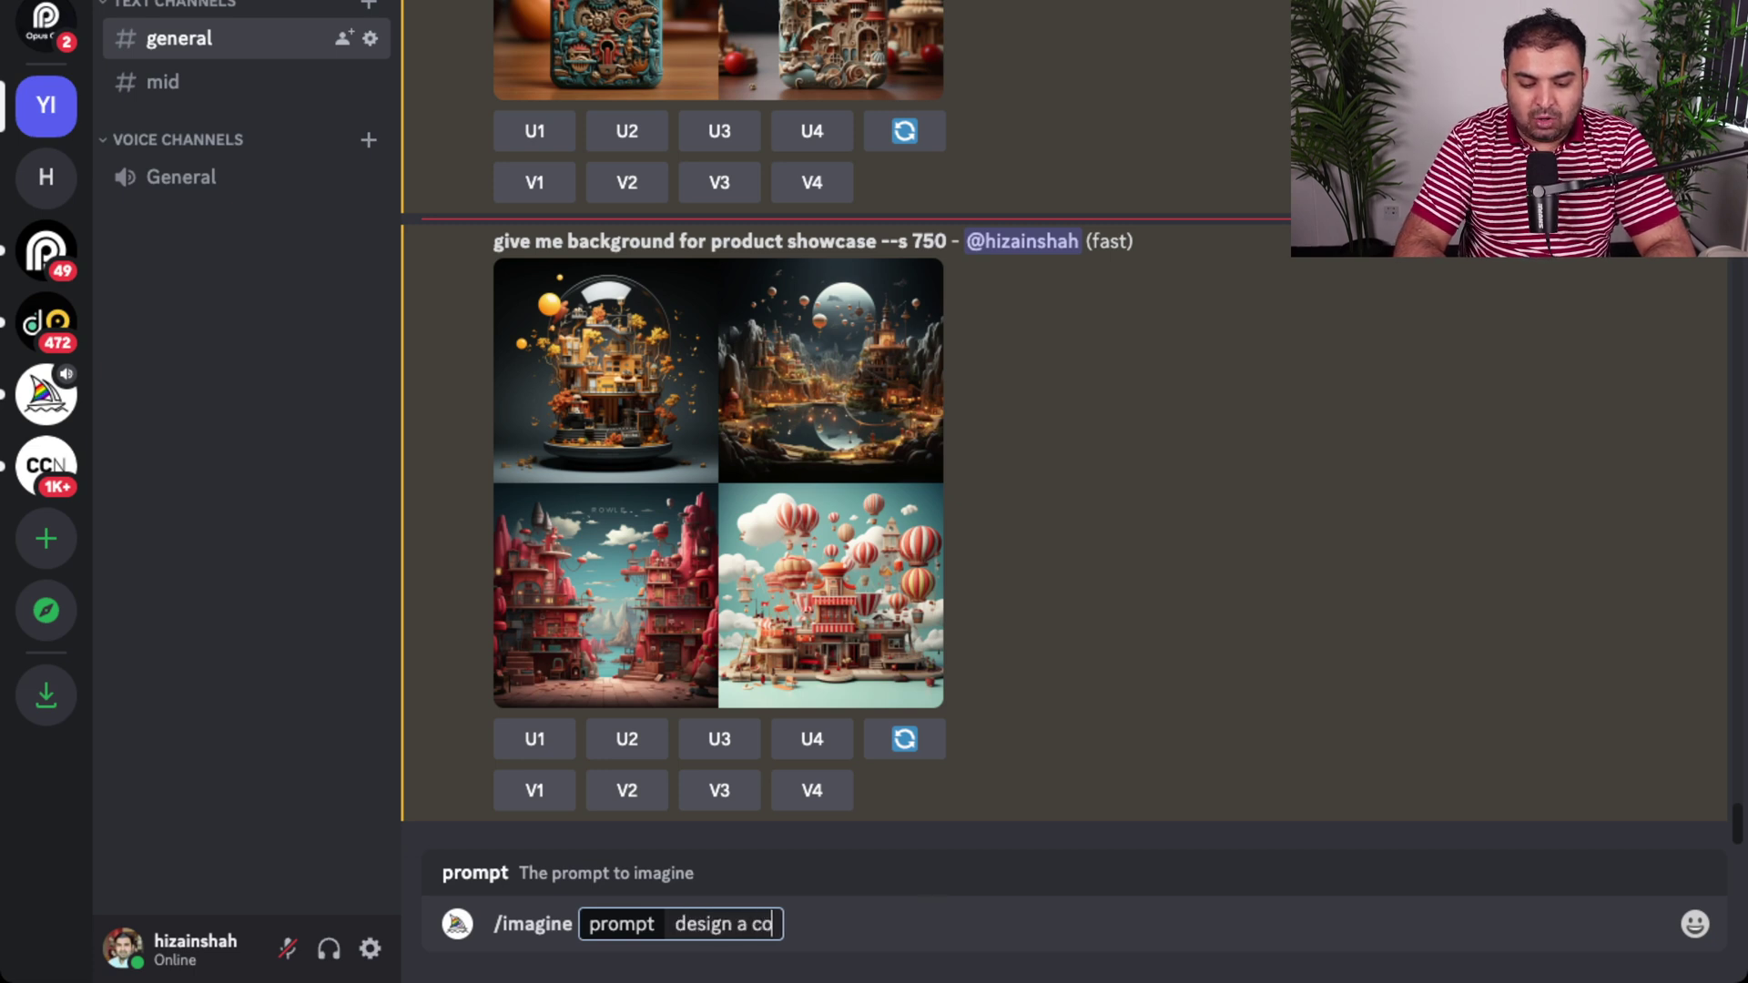
type("ffe mug with he")
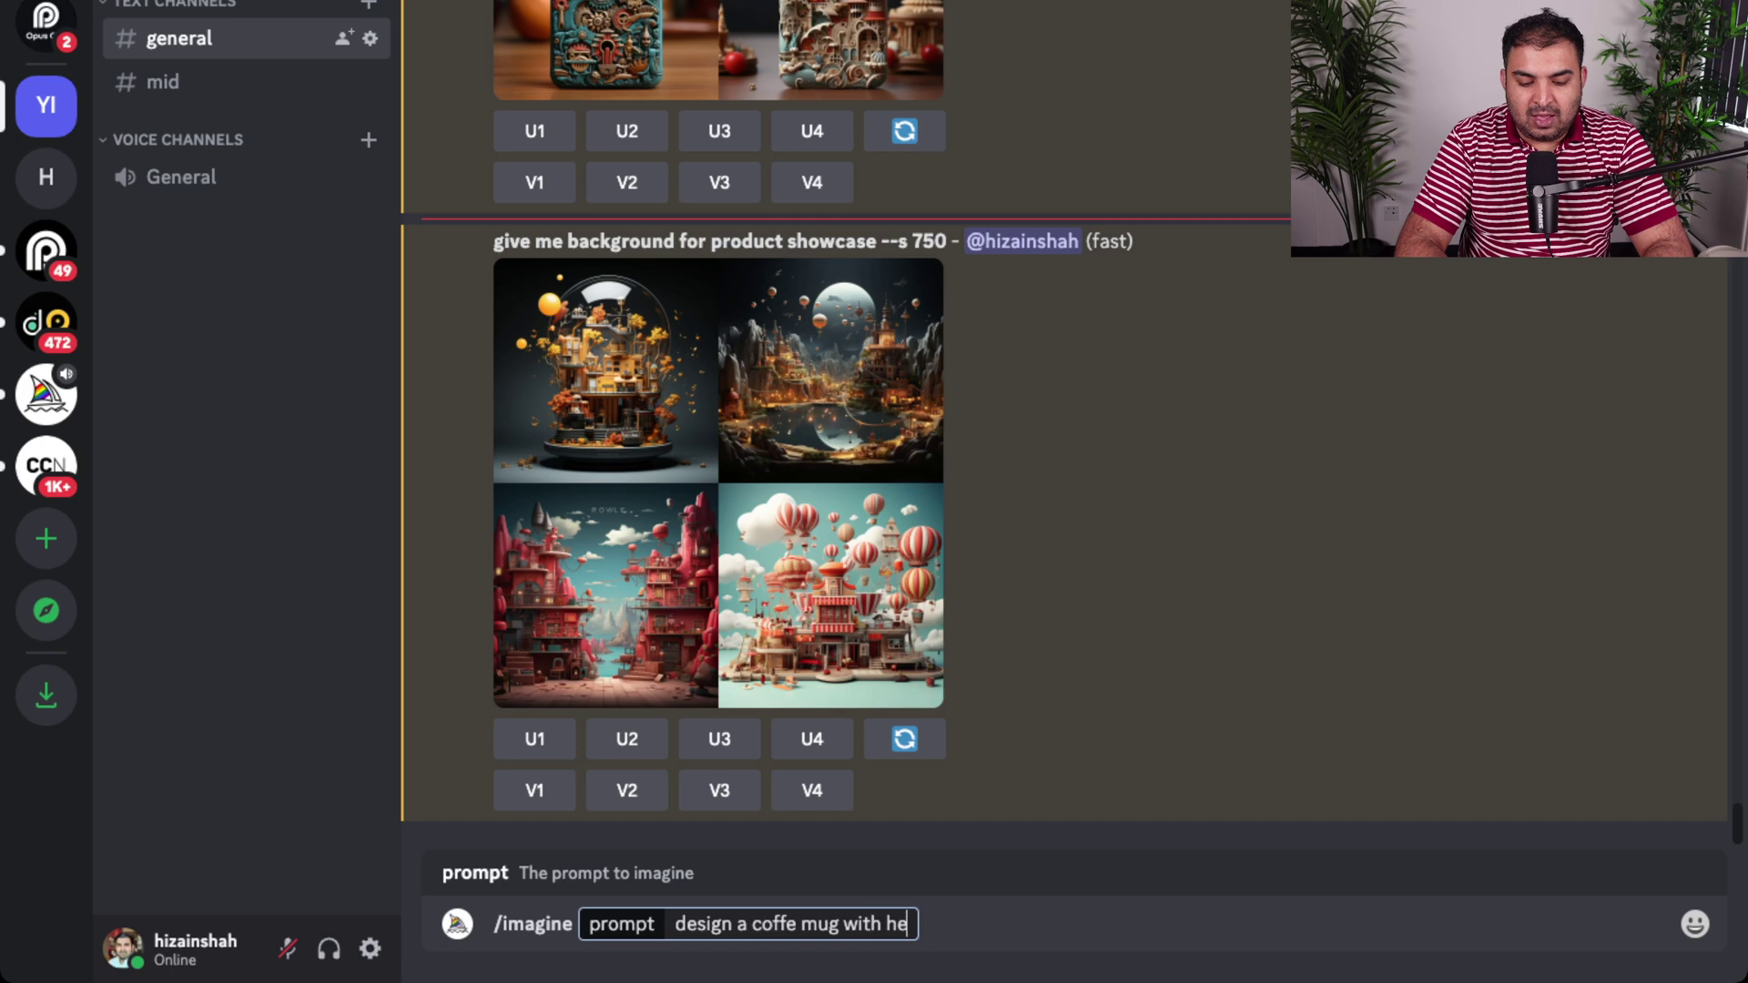
type("art on it")
key("Return")
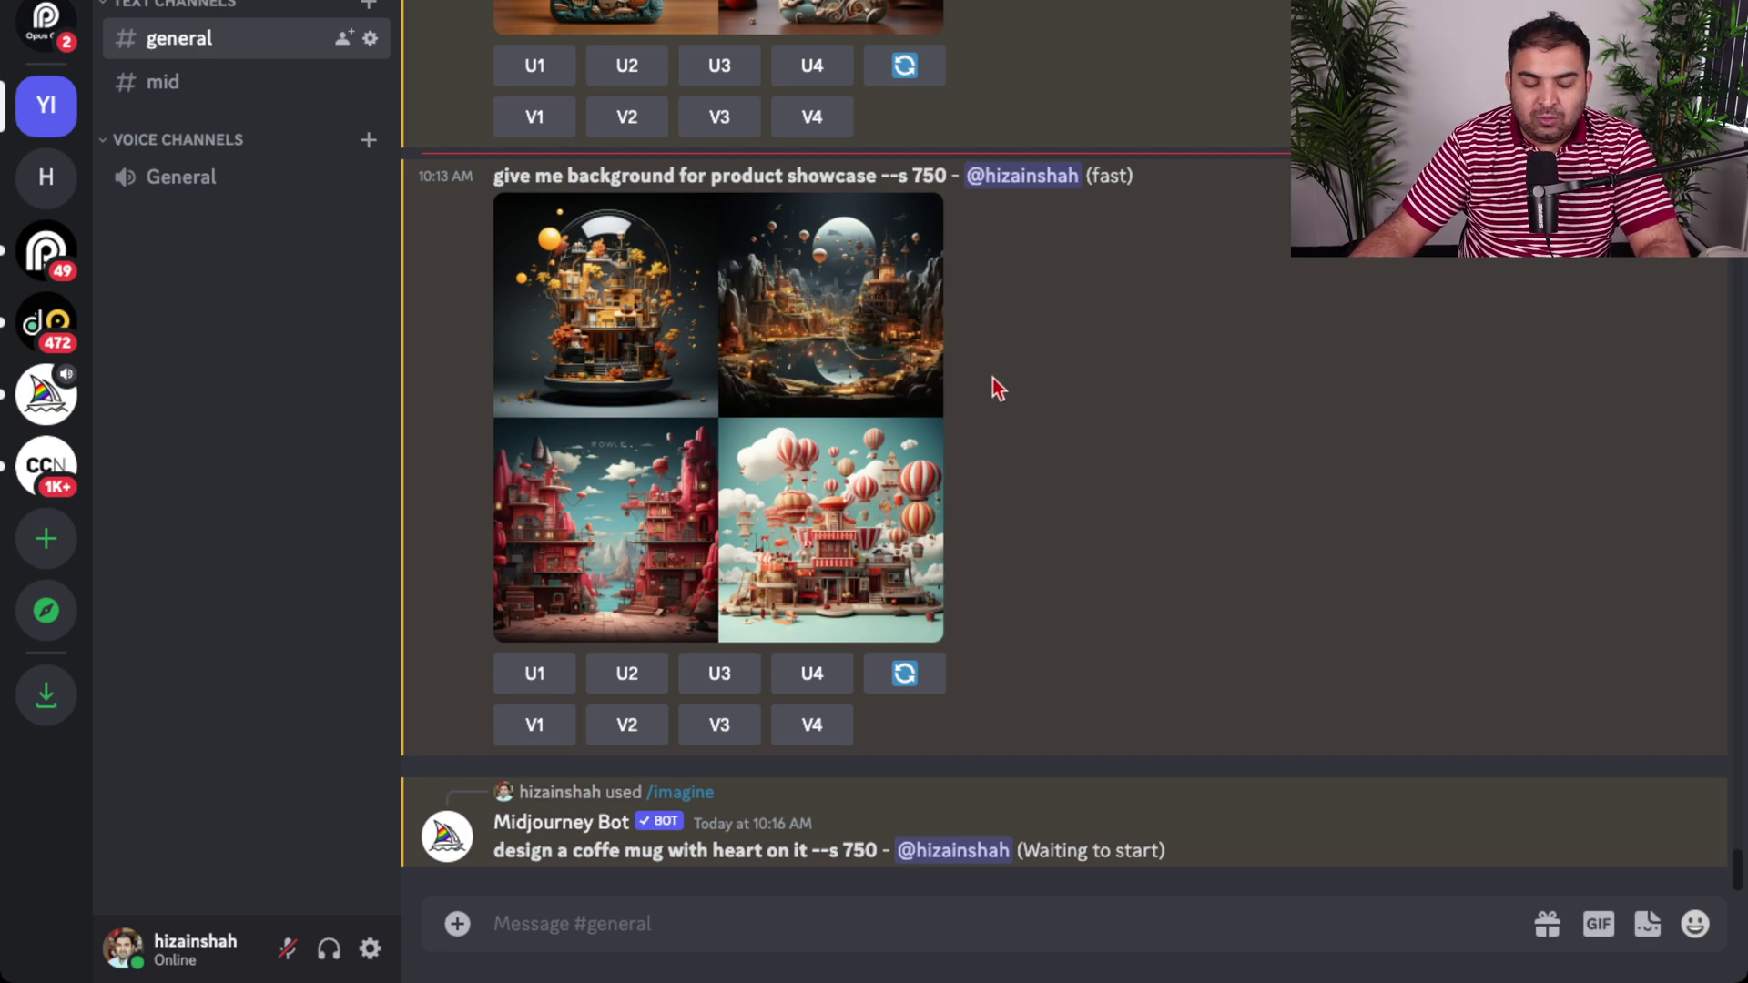
Check the mug generation progress, then enlarge the upscaled iPhone screen protector image.
scroll(1002, 392, "up", 20)
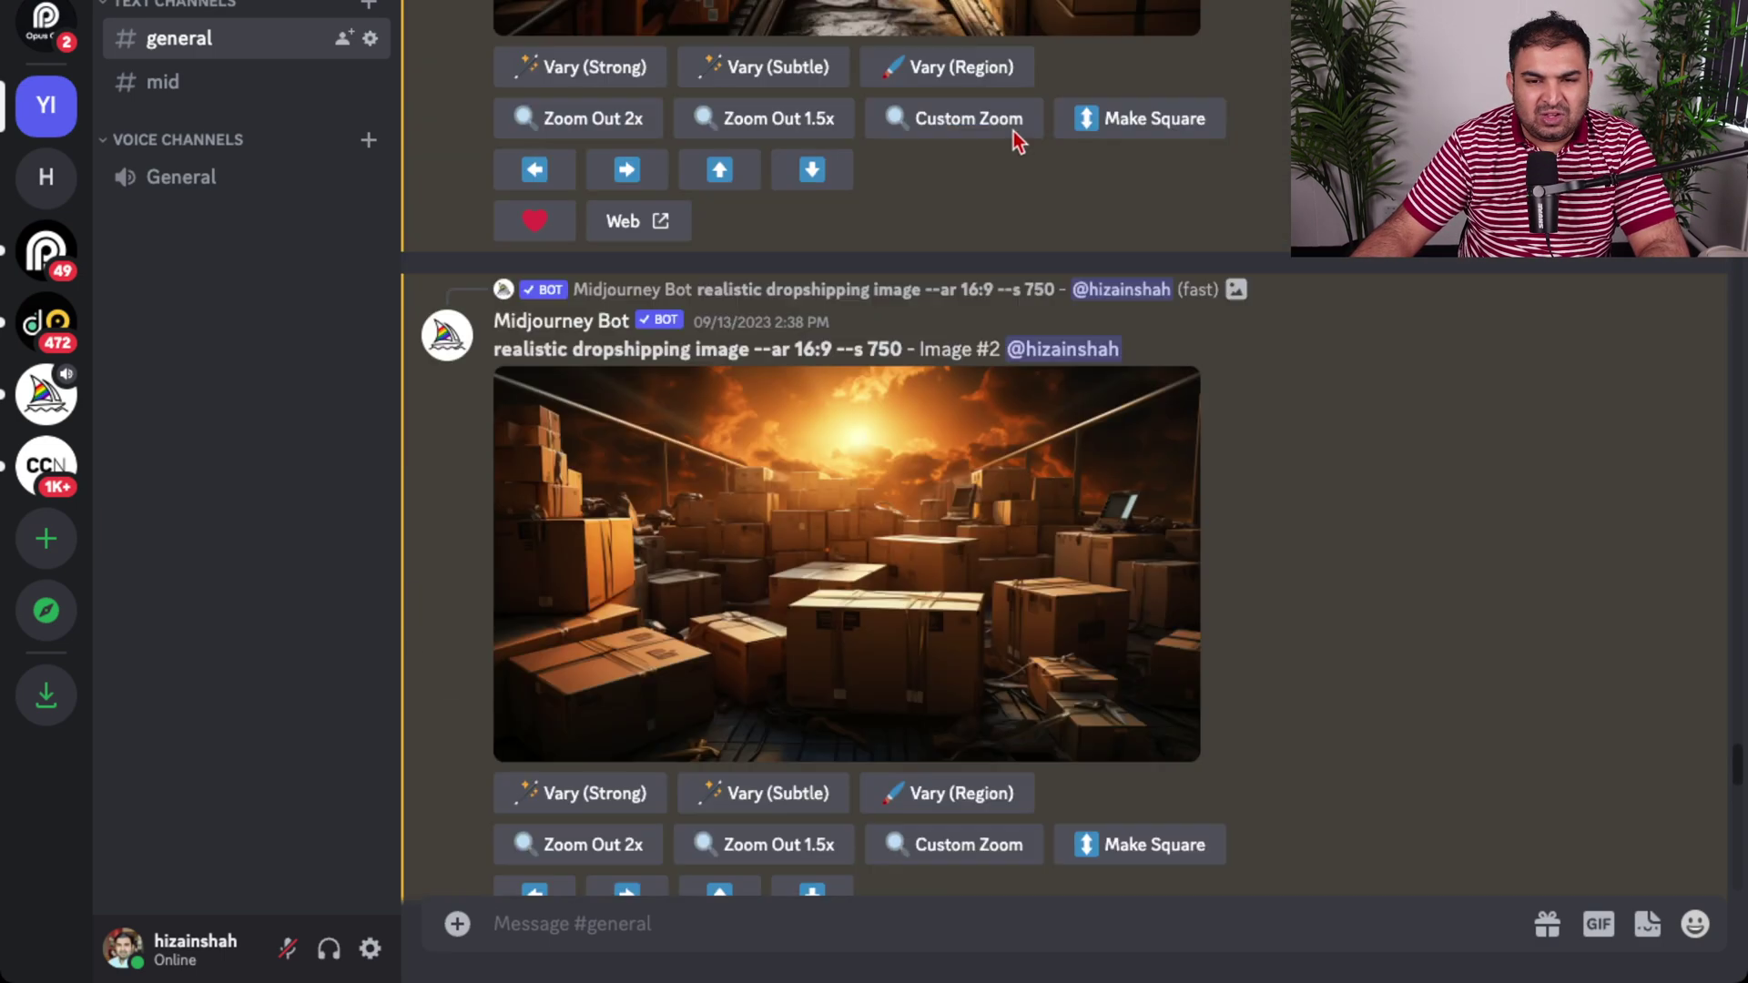
scroll(956, 223, "down", 20)
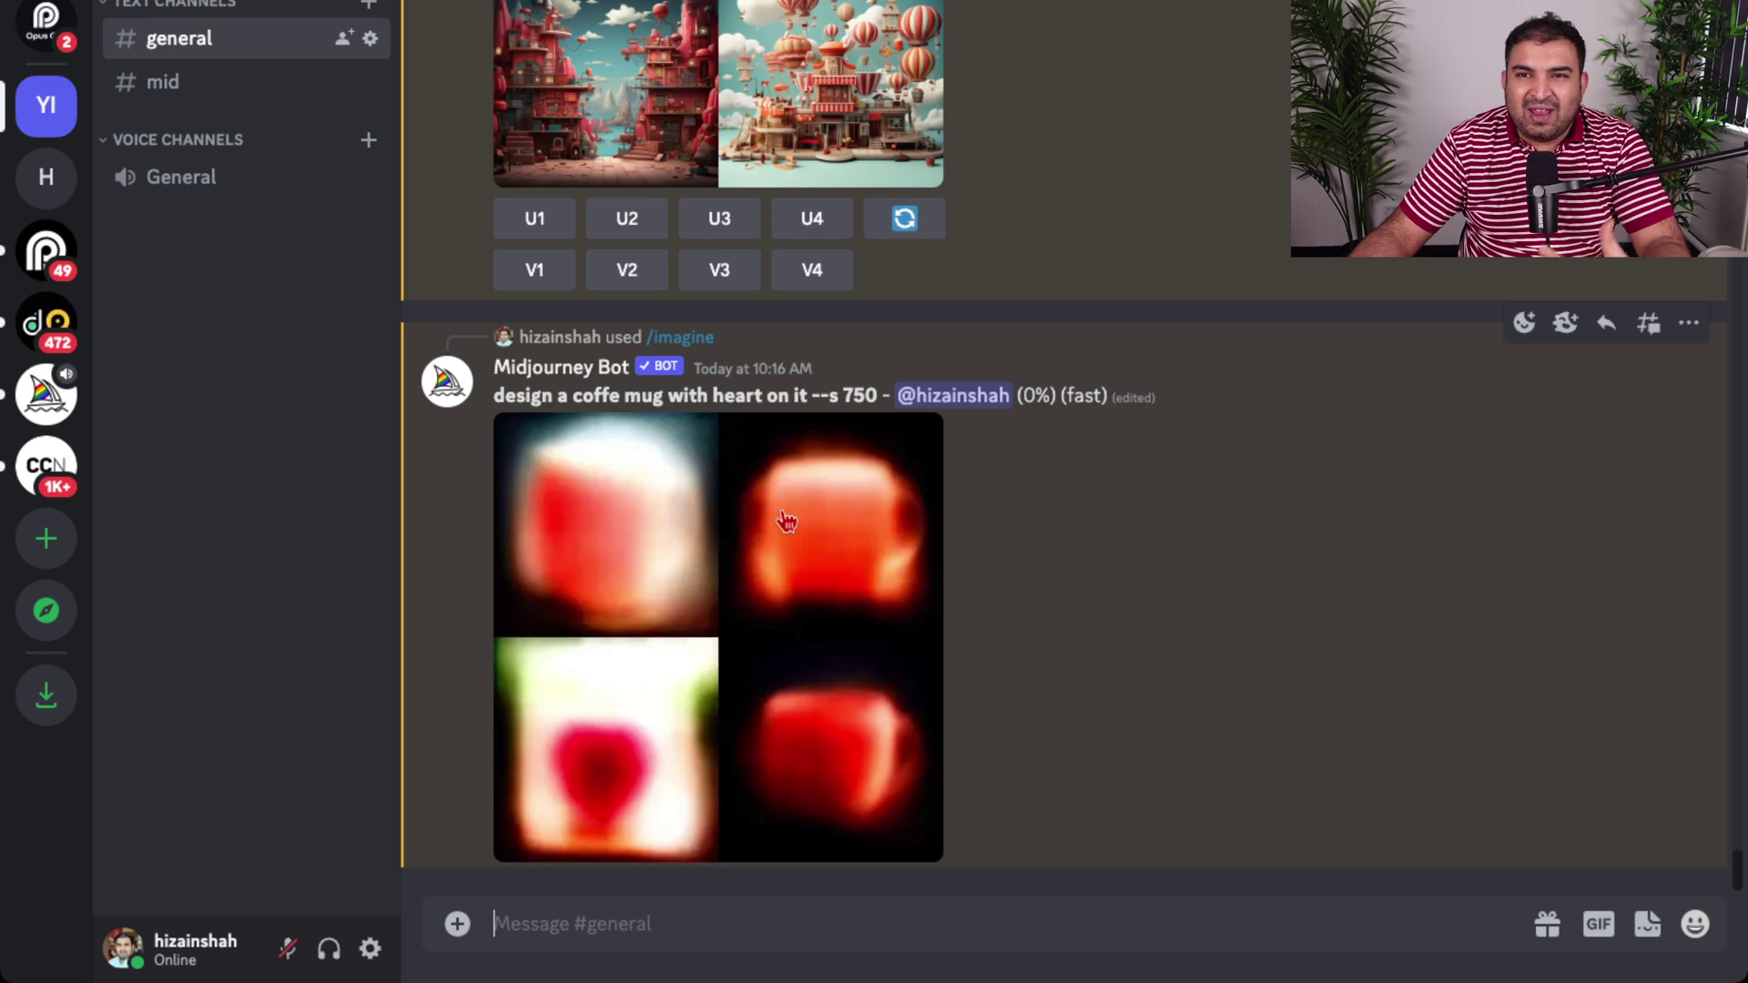
scroll(768, 523, "up", 15)
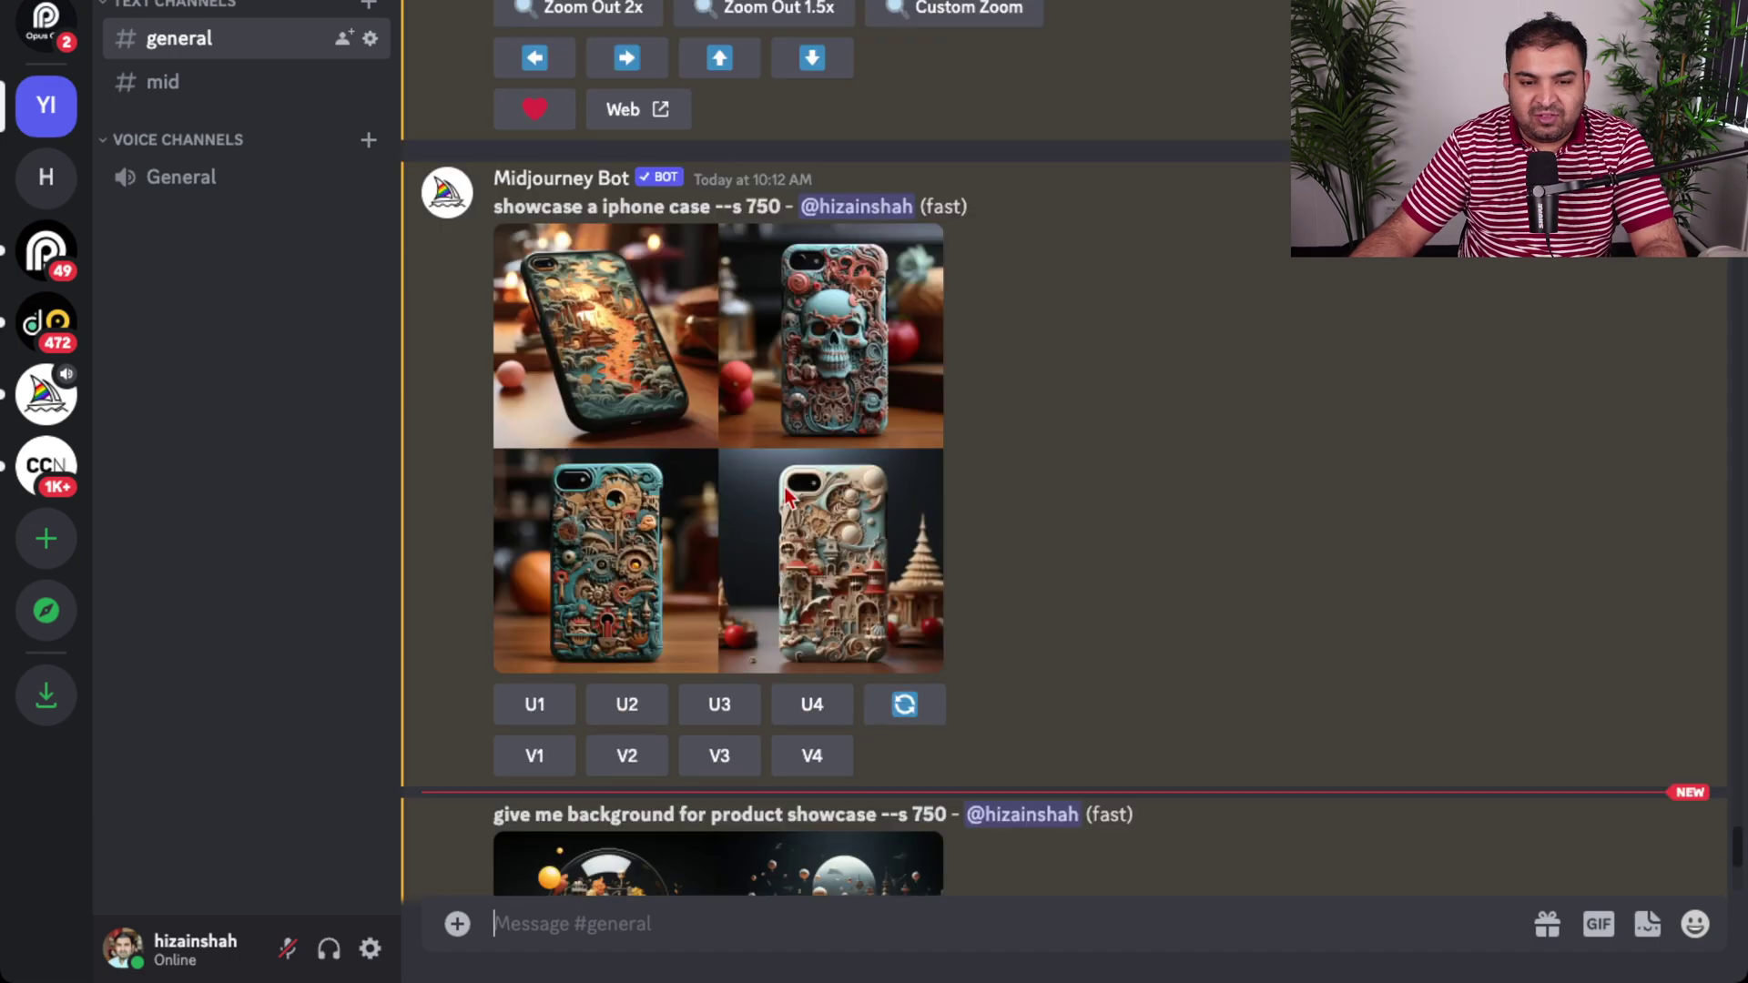
left_click(788, 467)
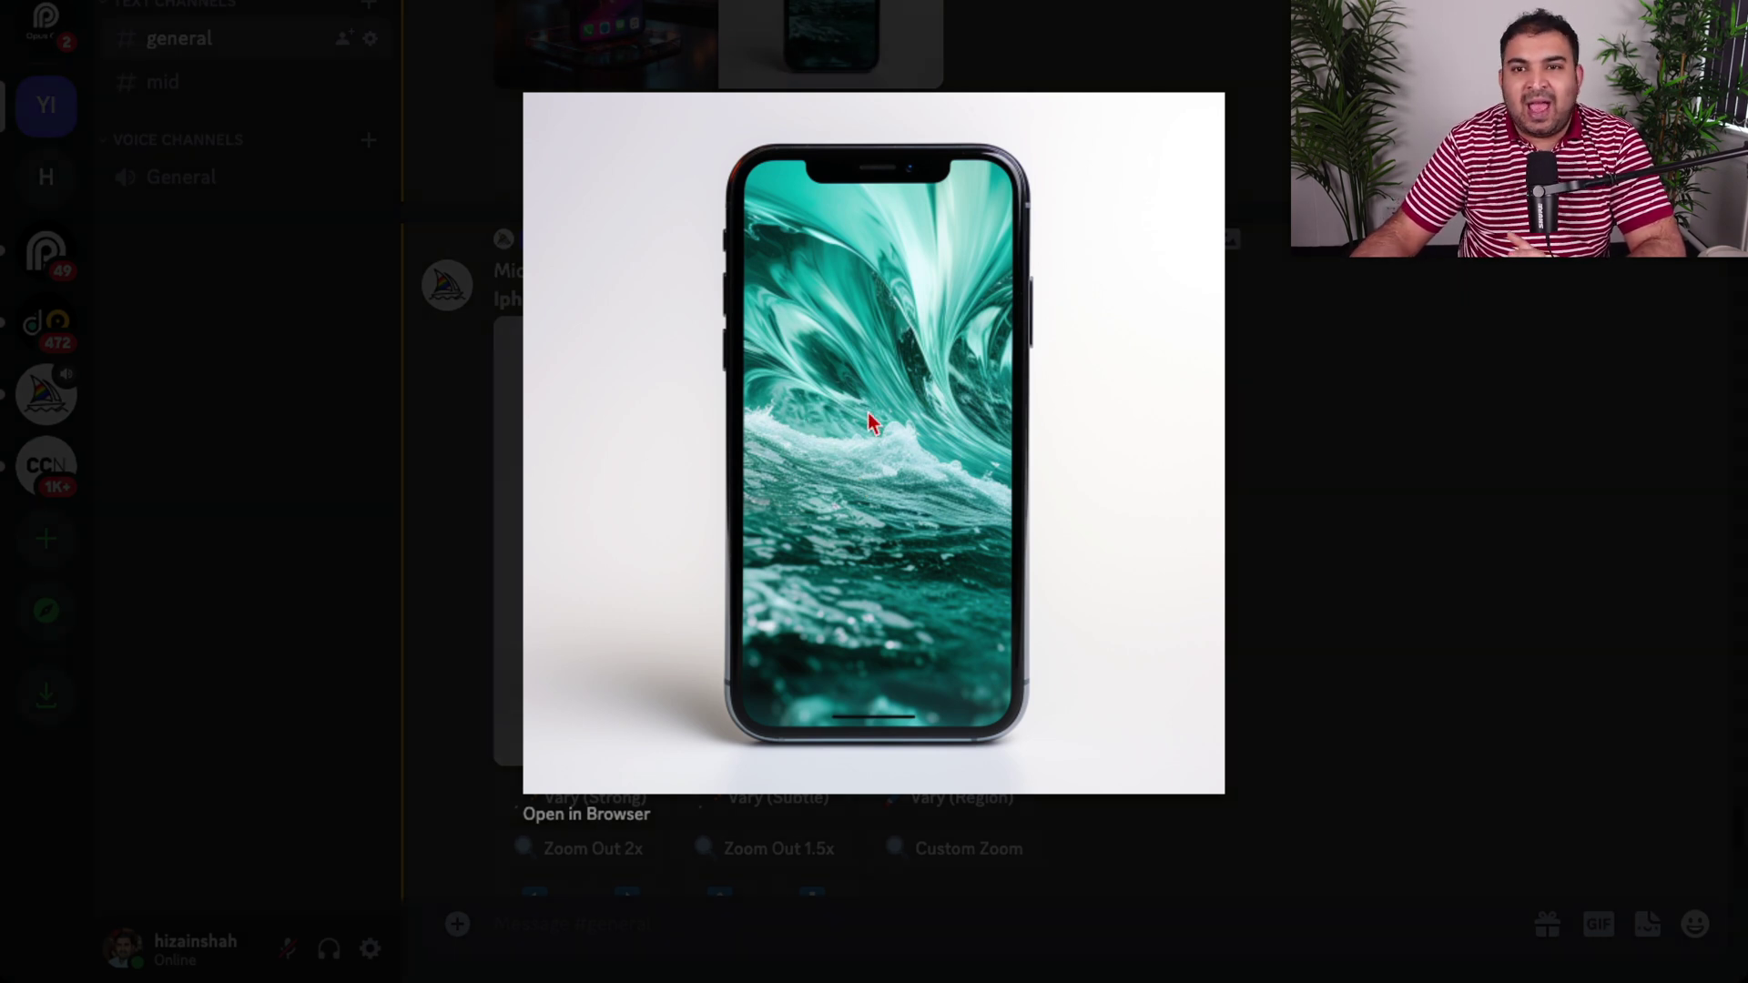
Close the iPhone image, scroll to the finished four-mug heart grid and dismiss its preview.
left_click(1183, 36)
scroll(791, 374, "down", 15)
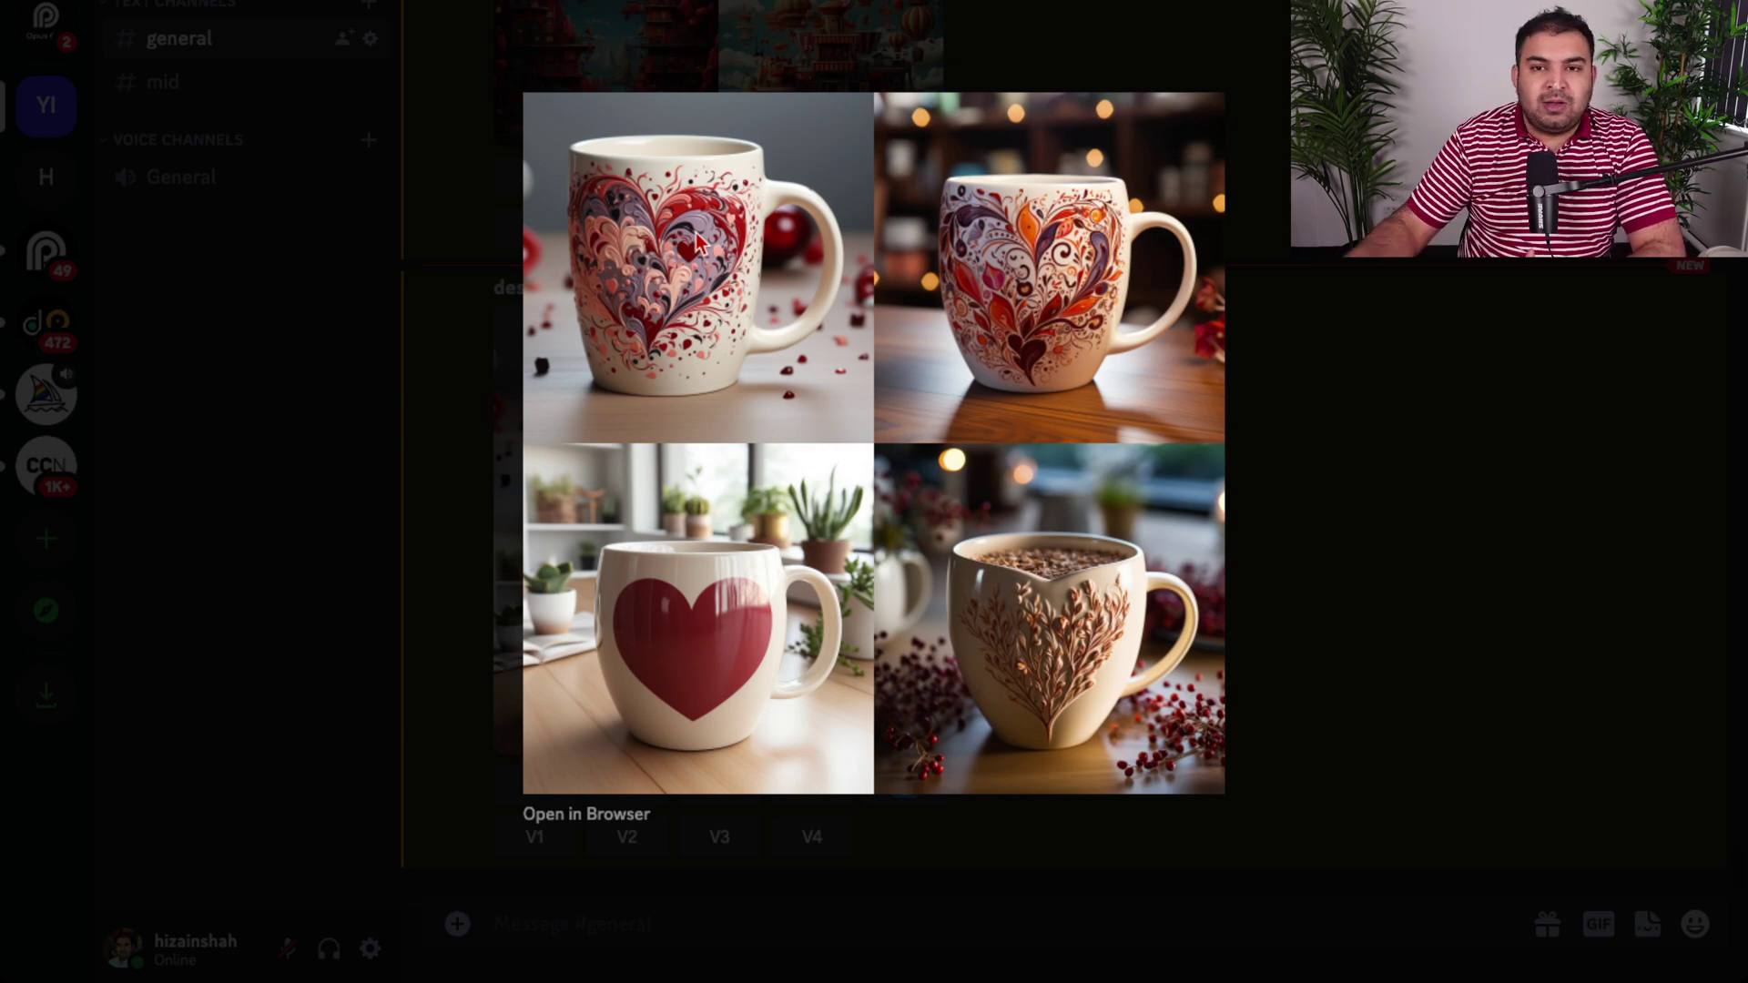
key("Escape")
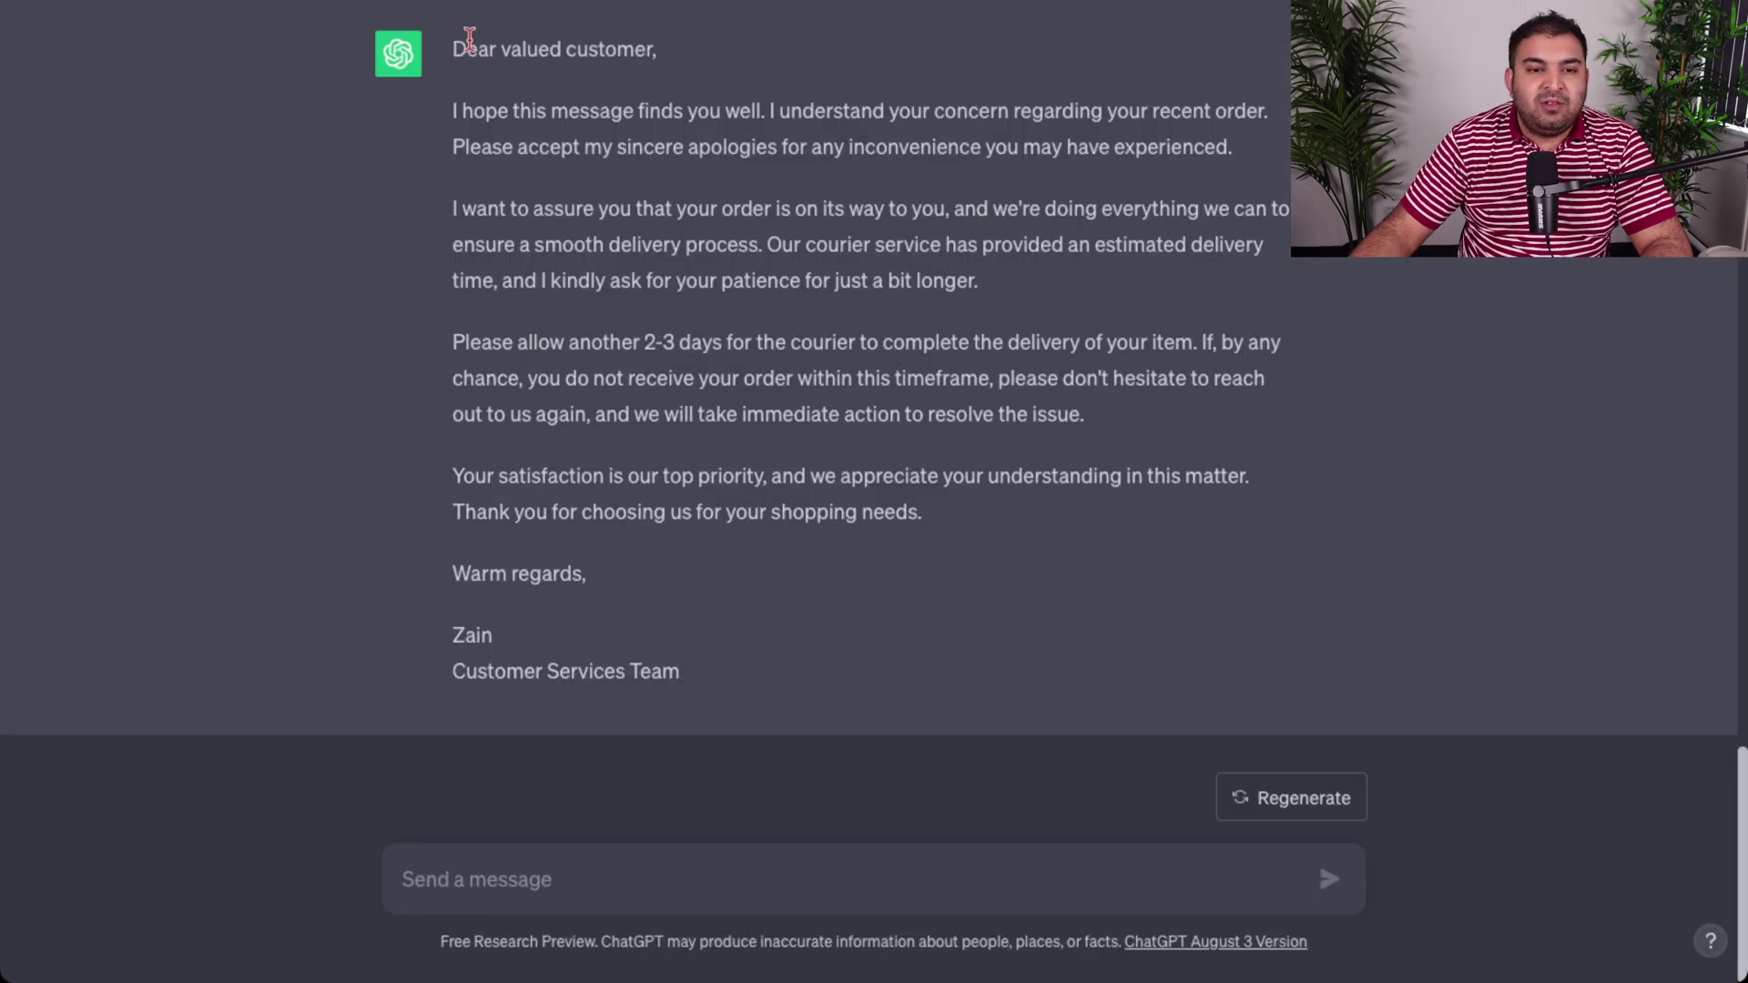
Select the ChatGPT reply from 'Dear valued customer,' through 'Warm regards,' for copying.
left_click_drag(452, 40, 731, 675)
key("super+c")
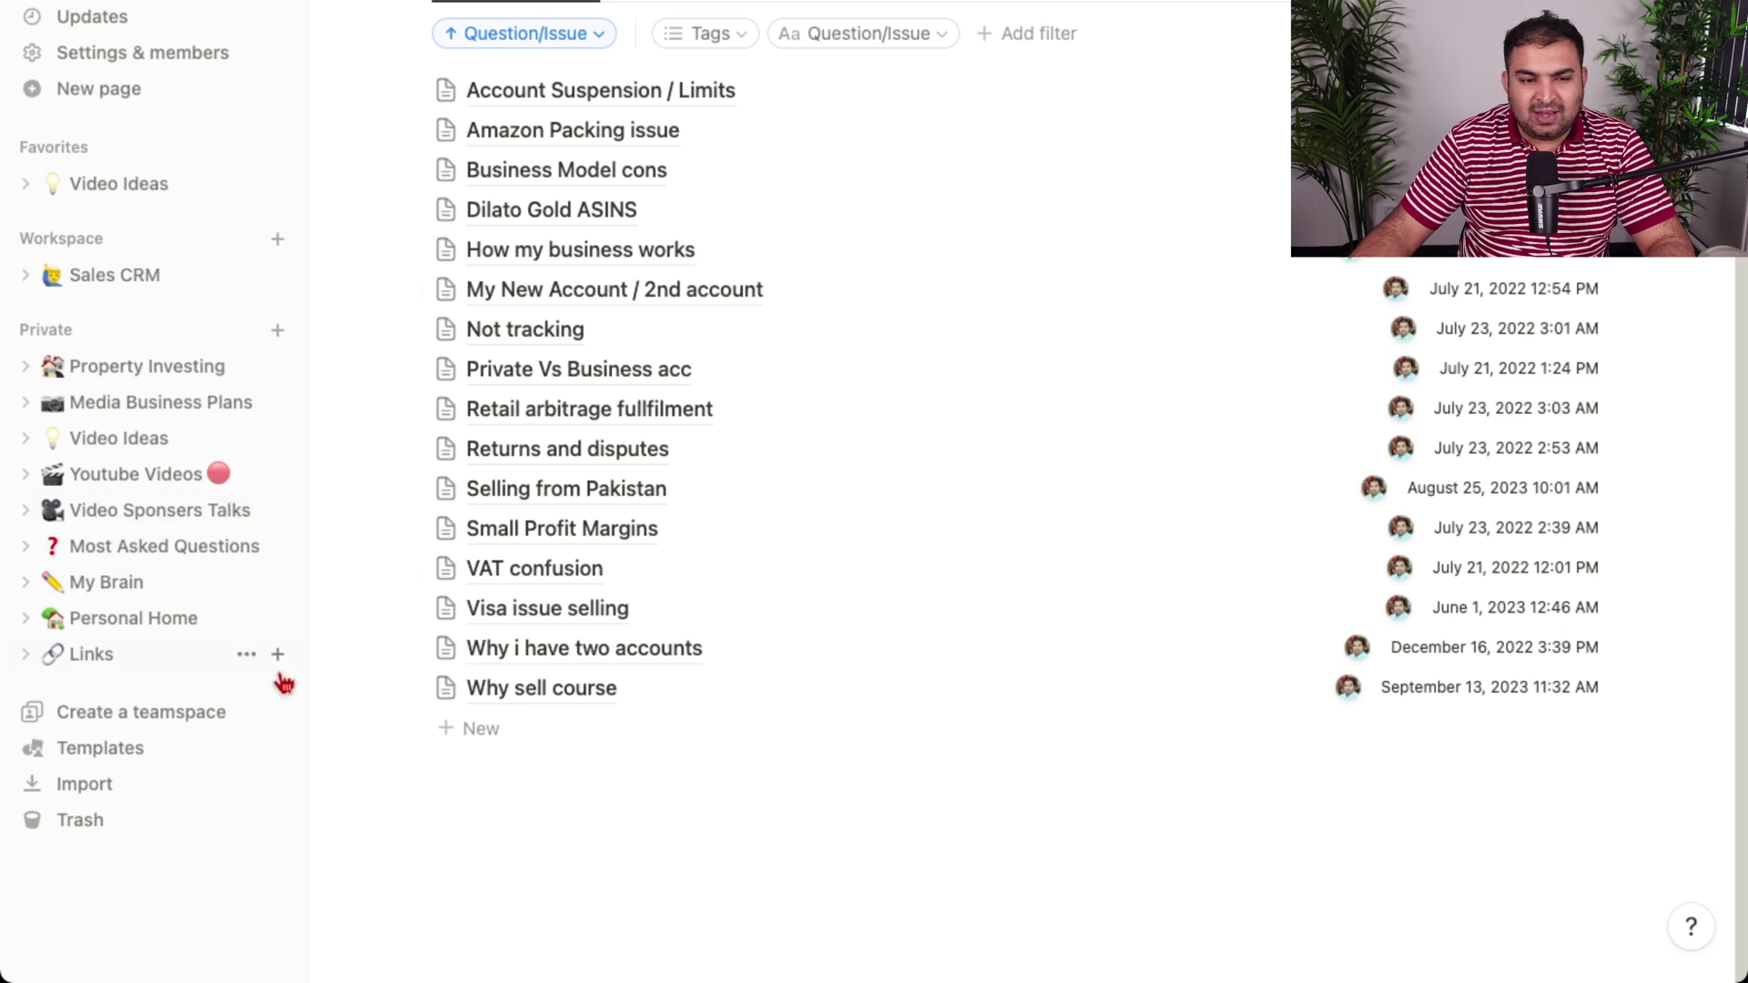
Add a 'where is my item' entry to the Notion responses database.
left_click(492, 738)
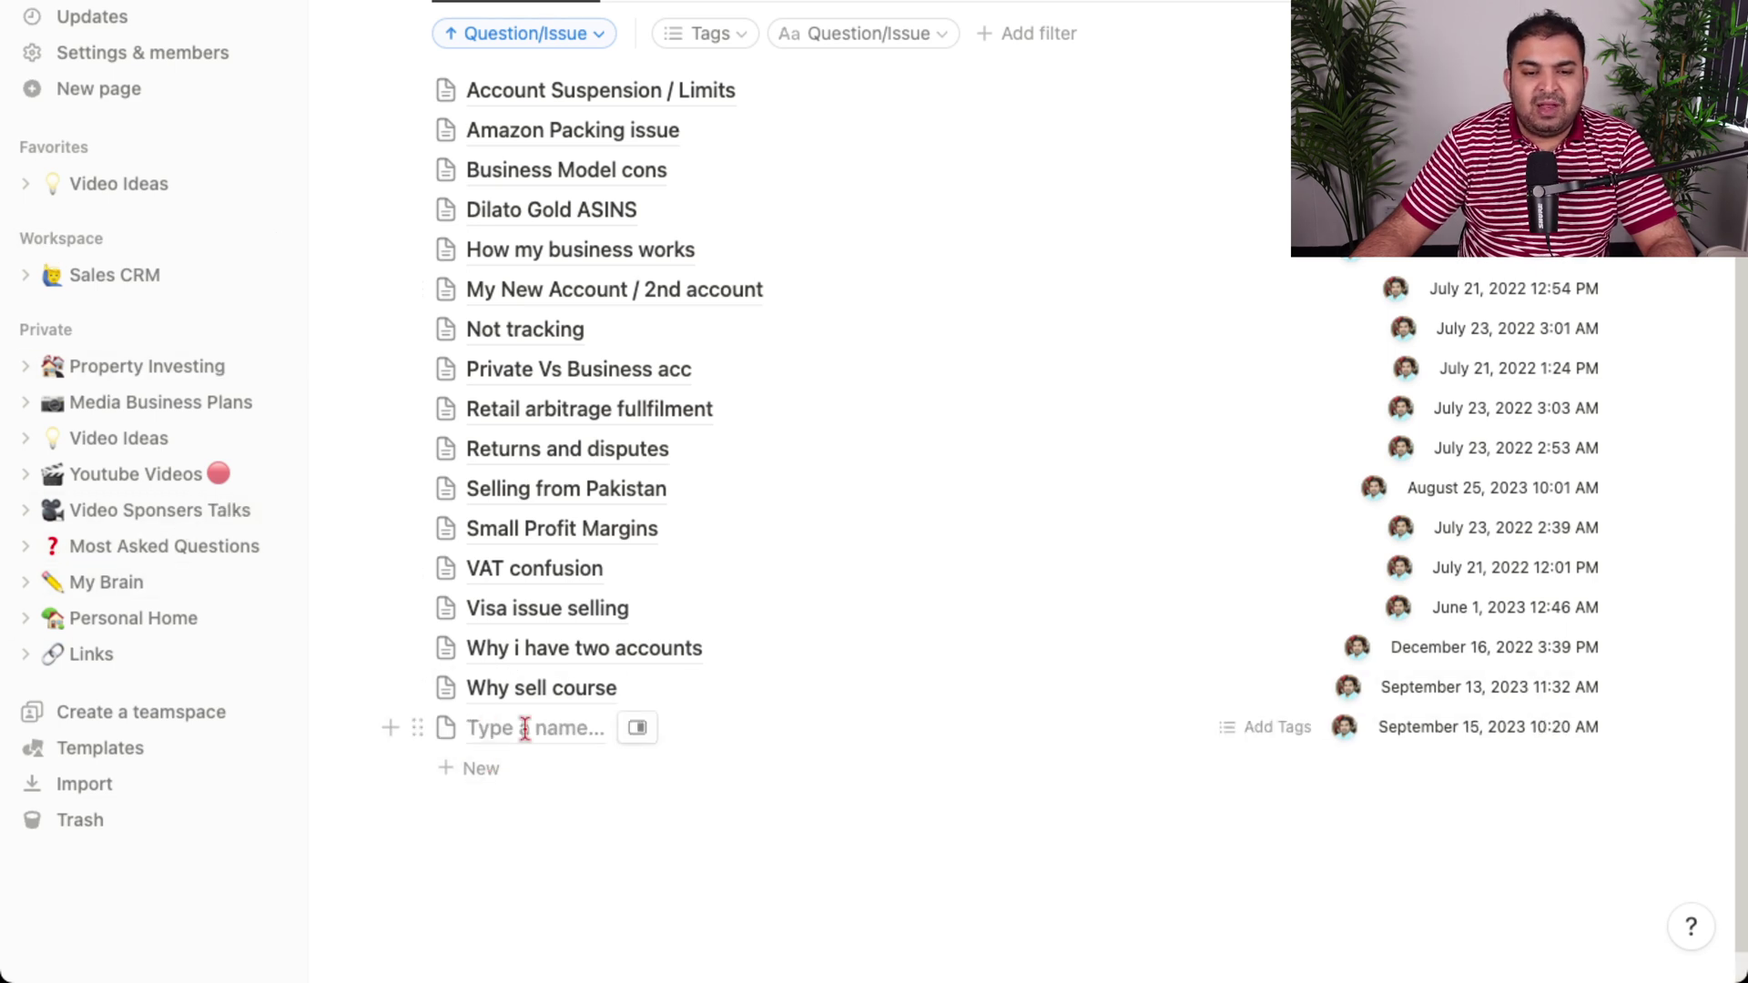
type("w")
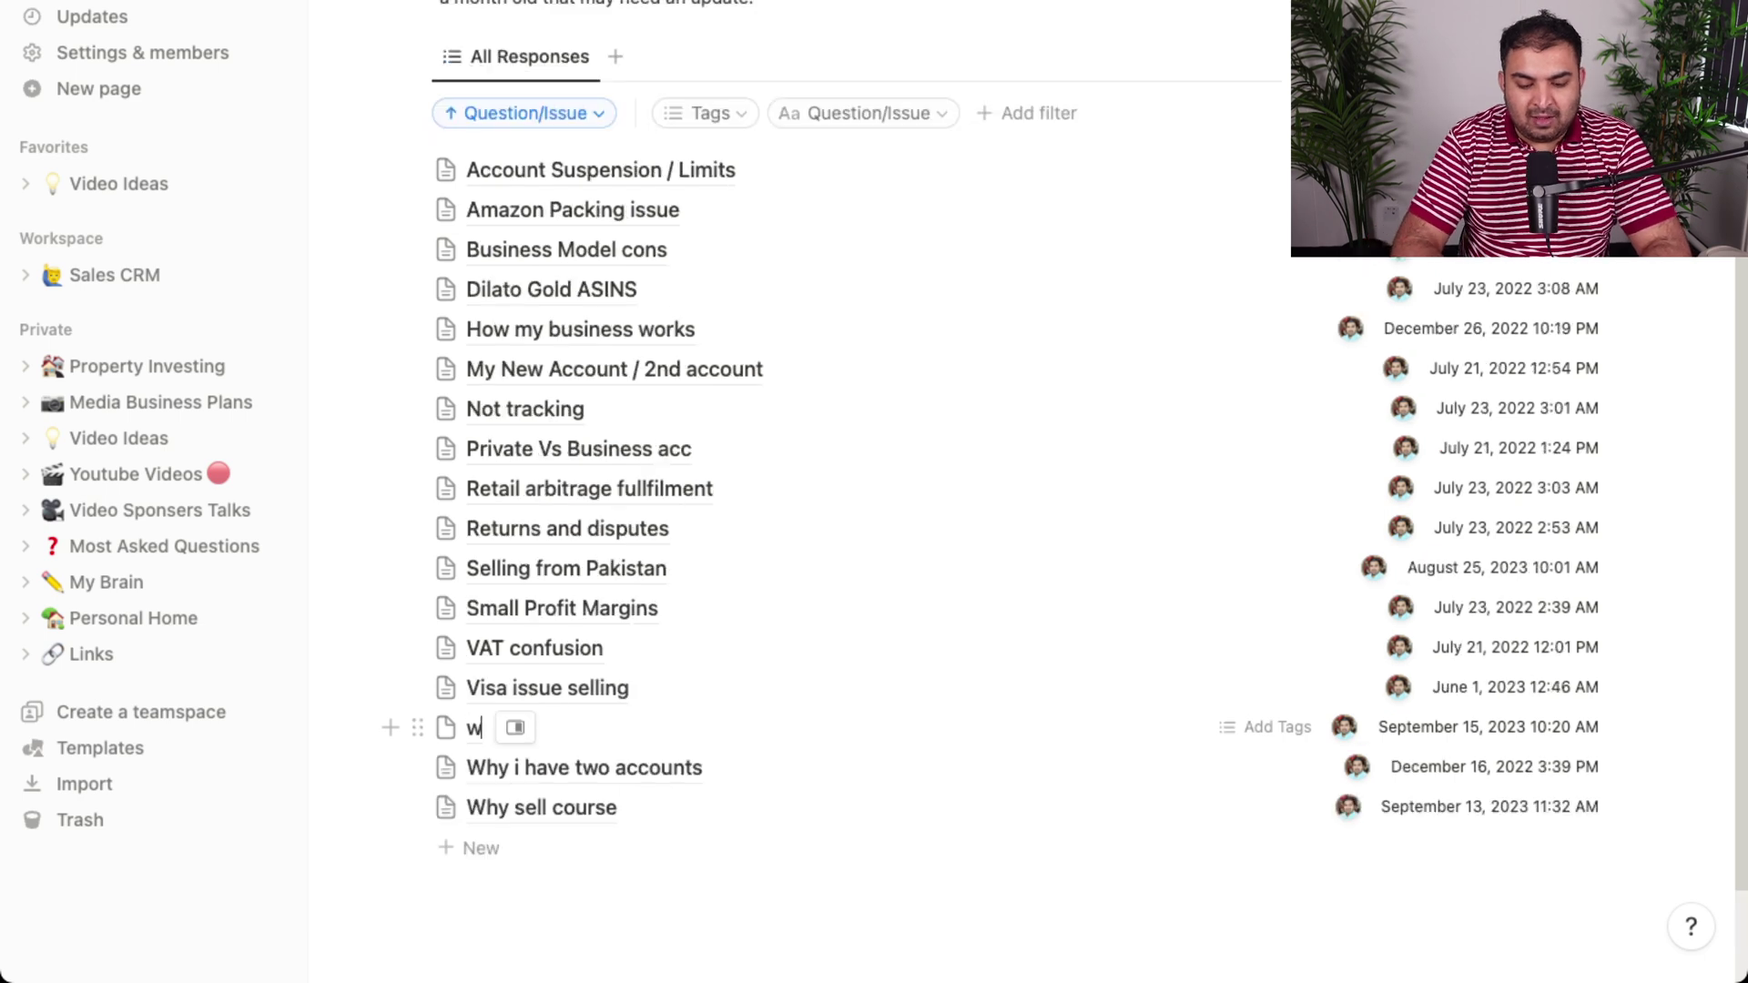
type("here is my item")
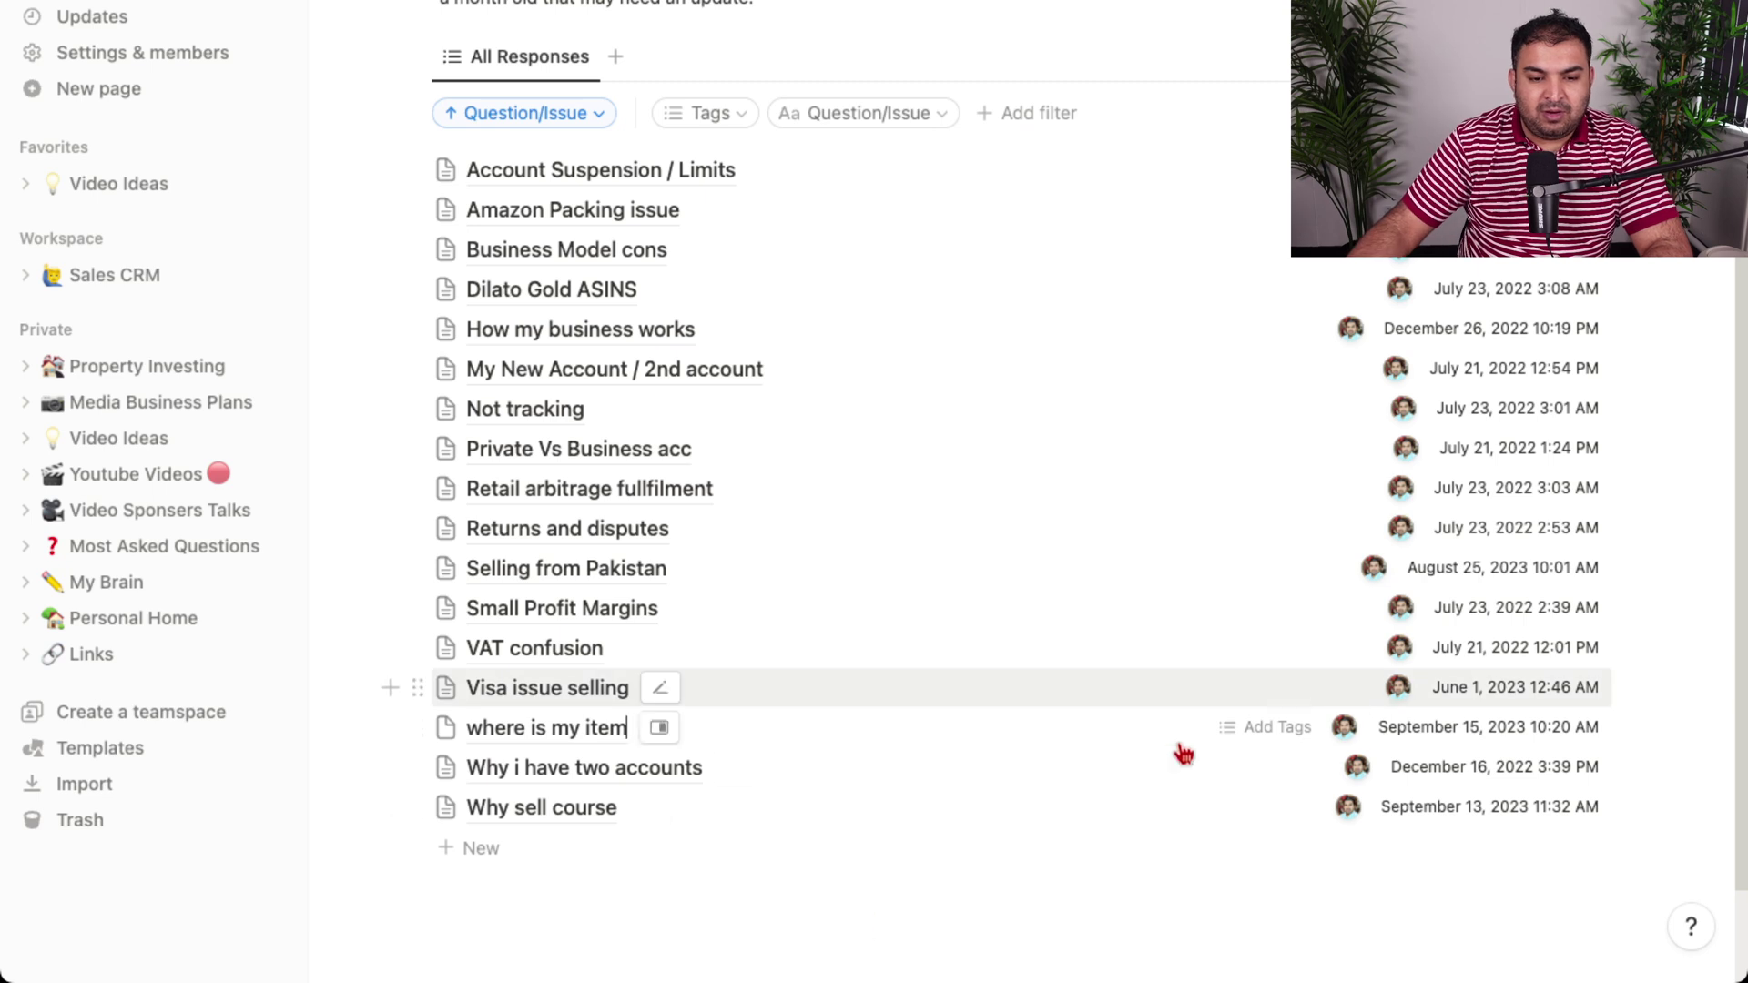
left_click(563, 745)
Paste the customer reply letter into the 'where is my item' page and select it.
left_click(1152, 492)
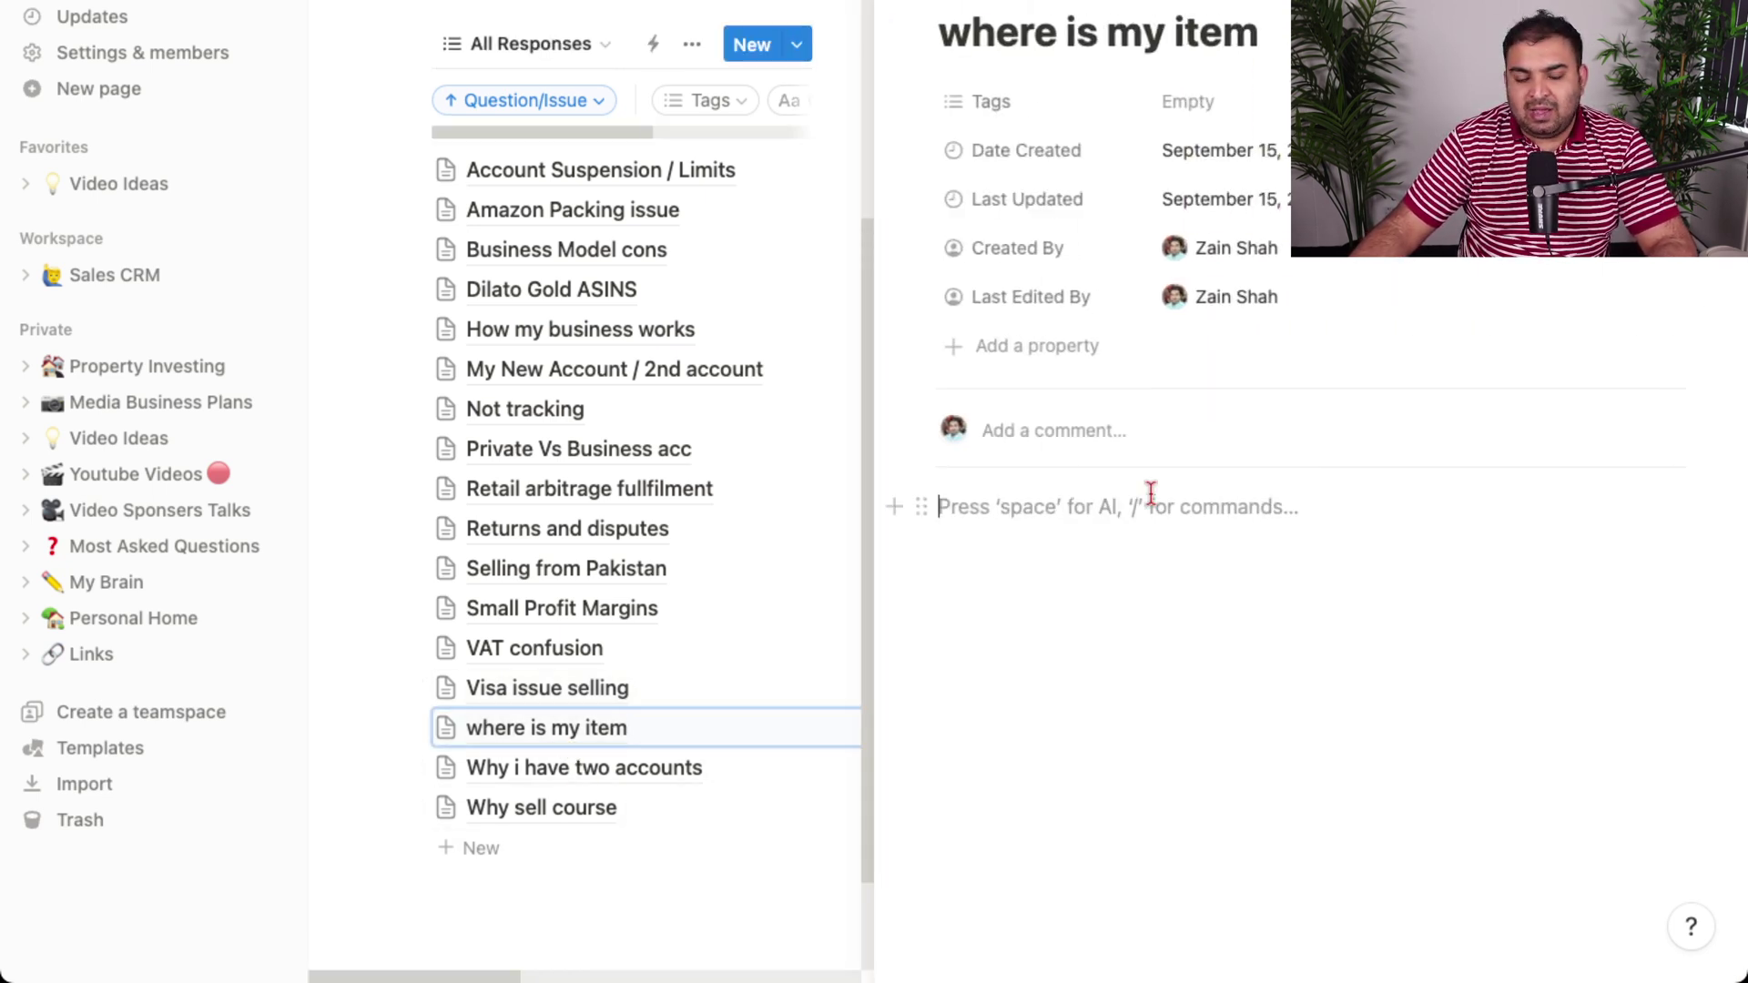
key("super+v")
scroll(1151, 492, "down", 3)
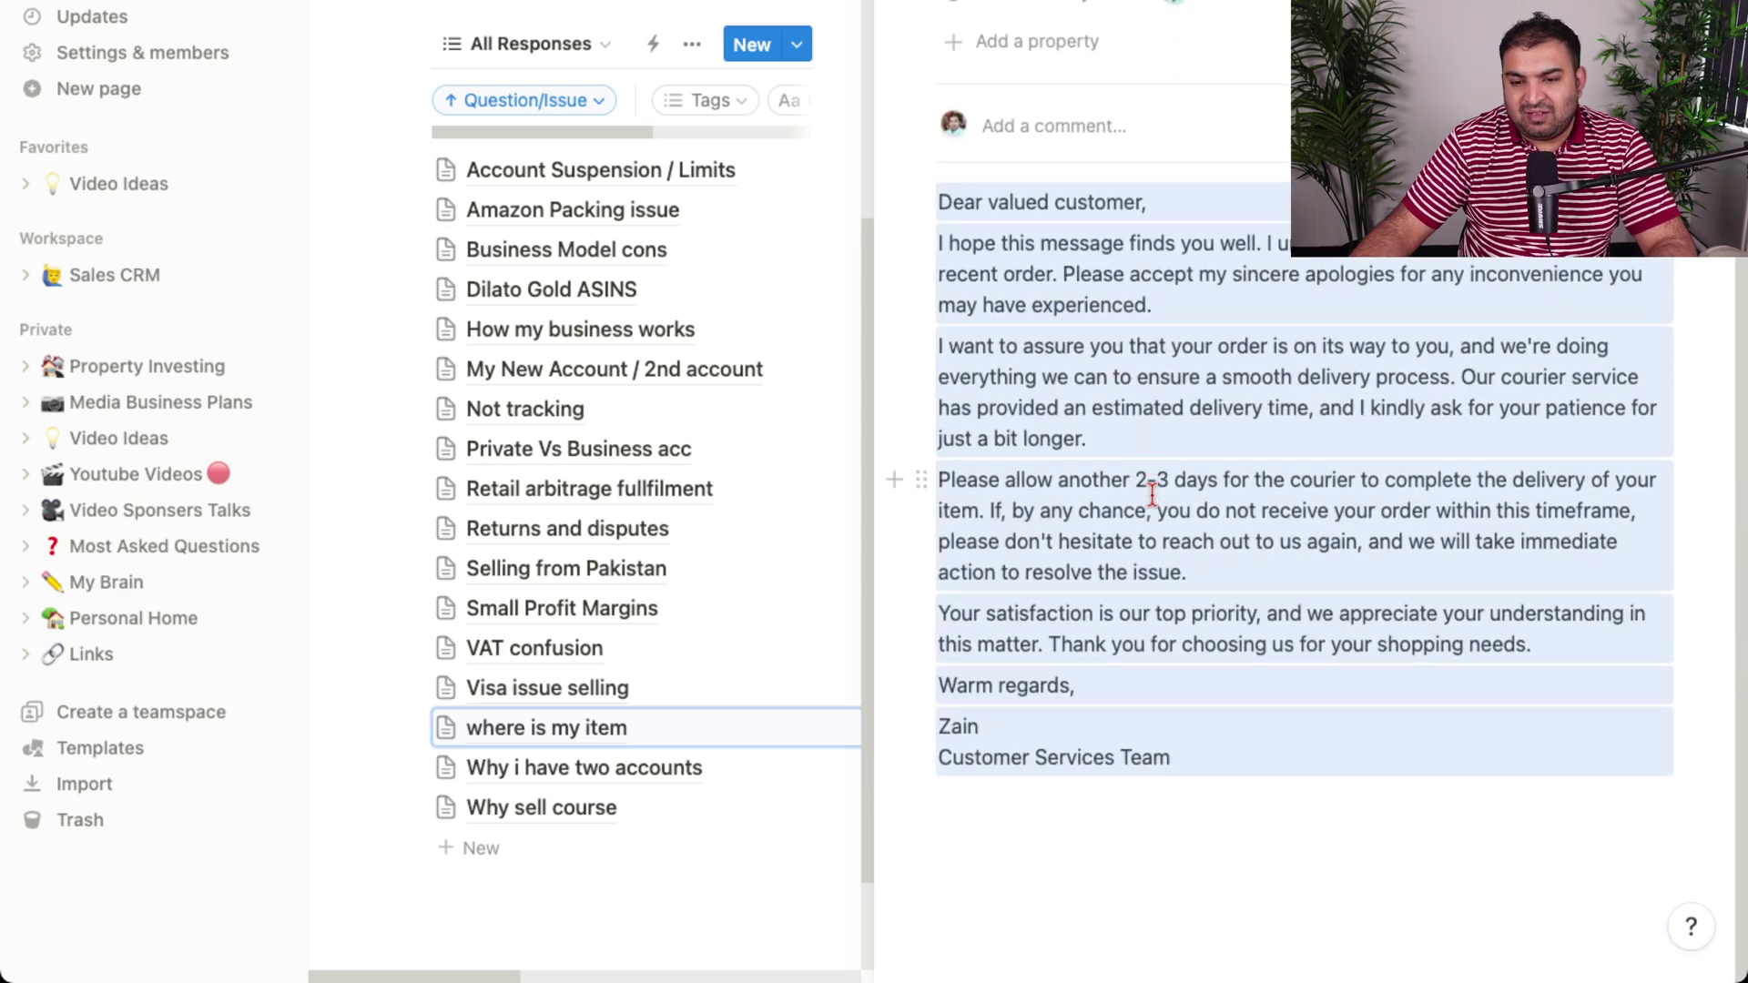
left_click_drag(1306, 758, 932, 185)
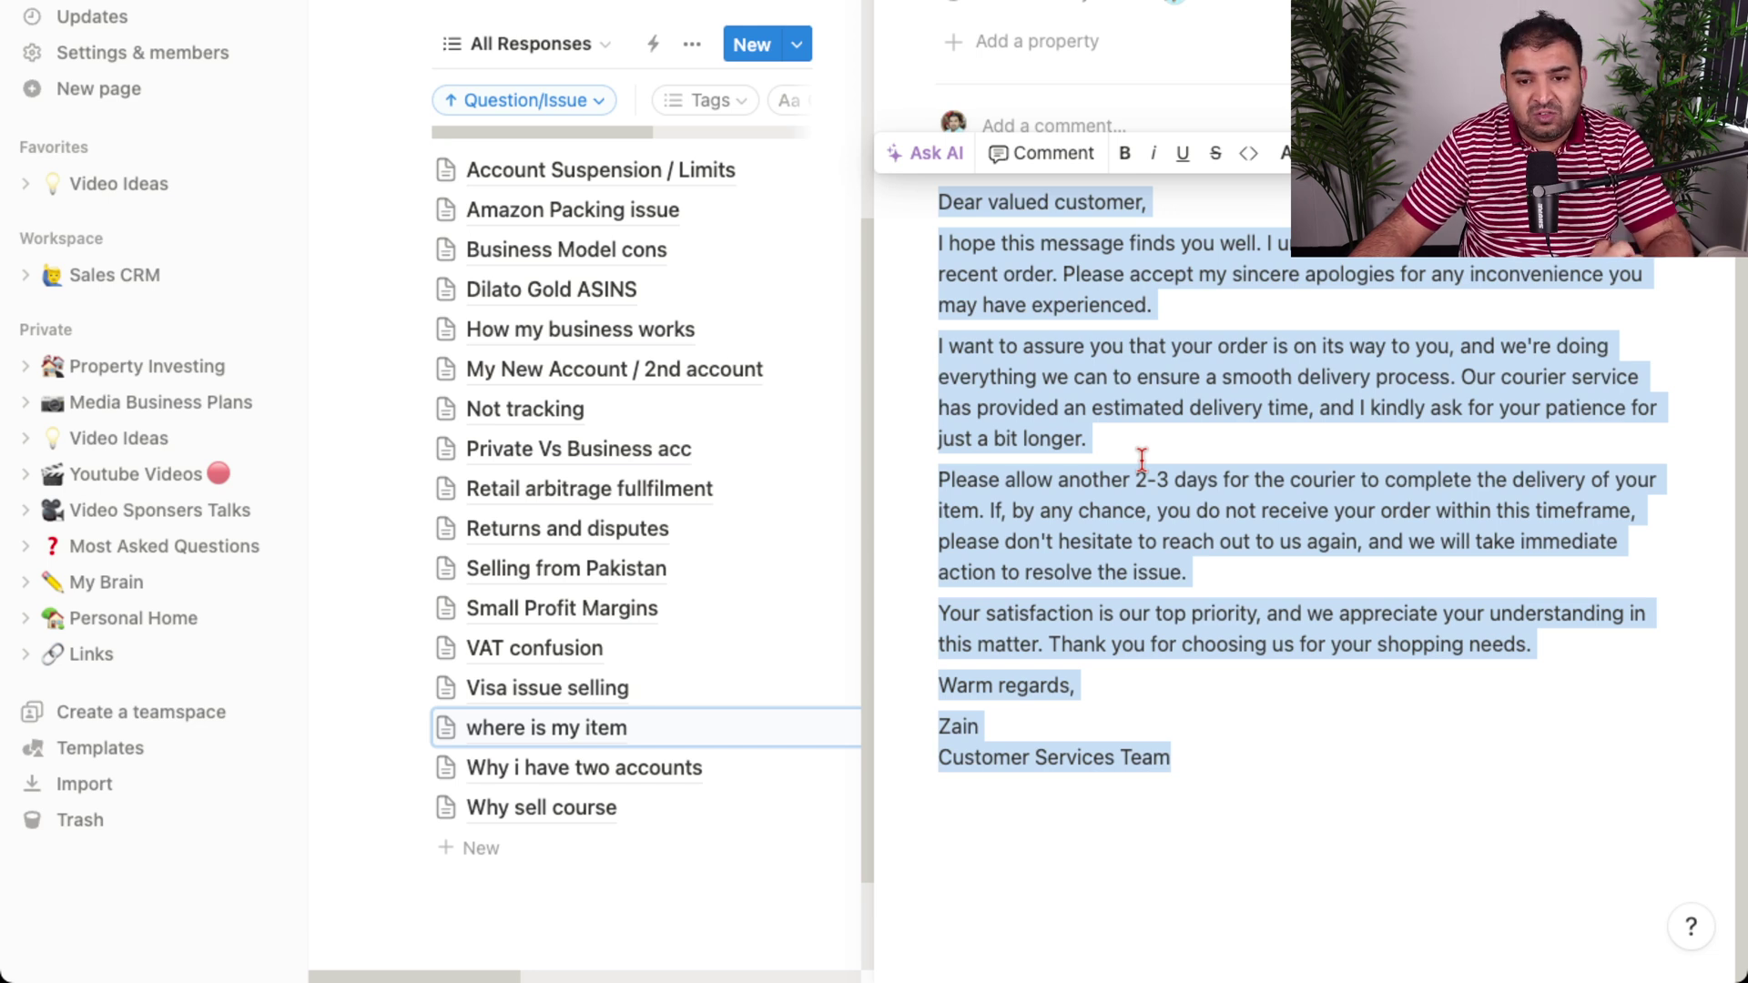
left_click(930, 157)
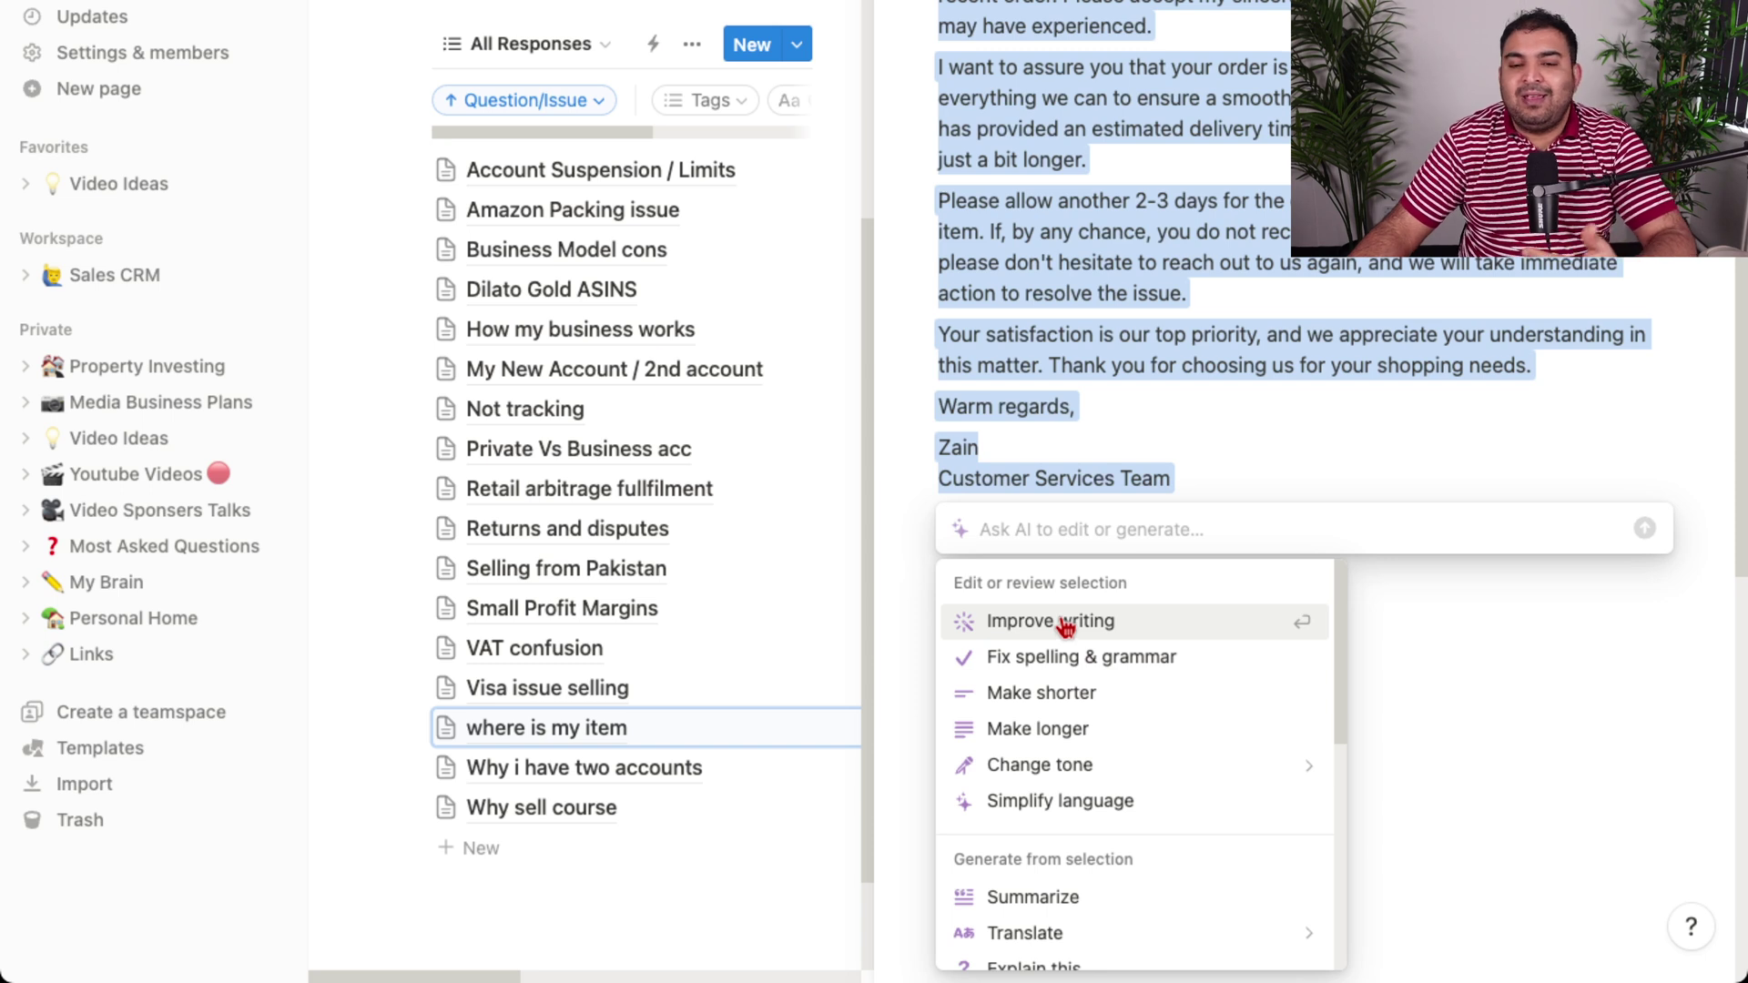
scroll(1066, 621, "down", 1)
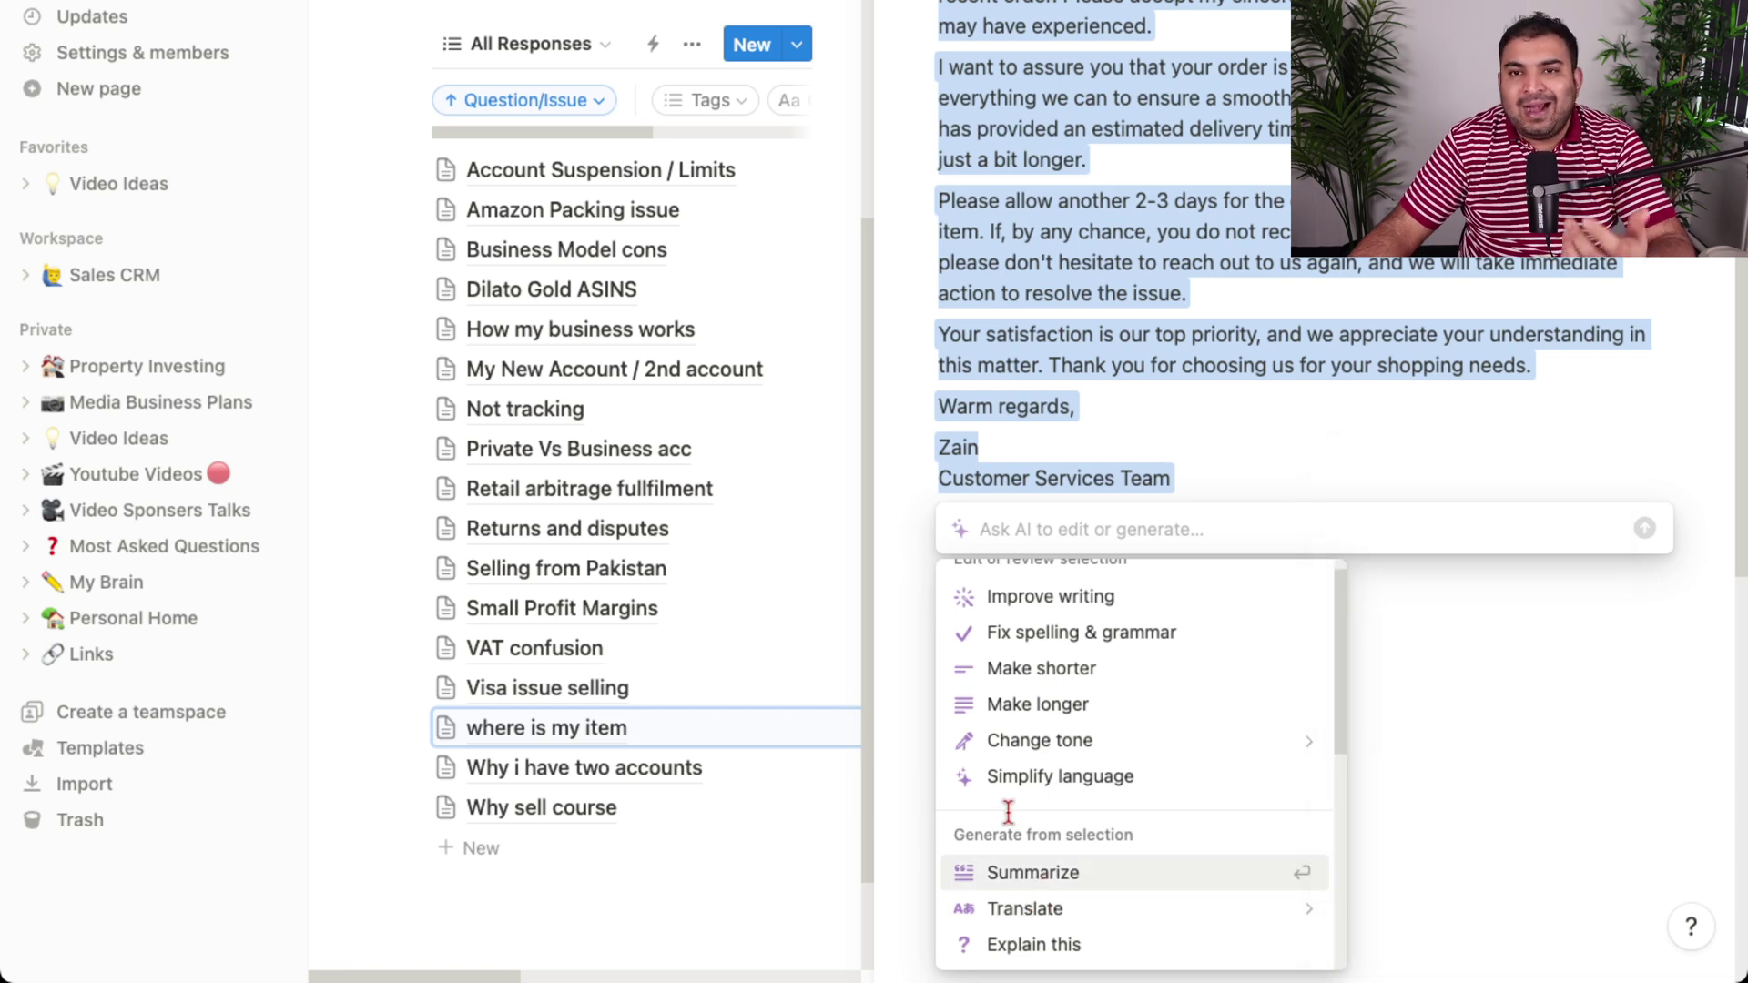
scroll(1035, 715, "down", 5)
scroll(1002, 705, "up", 5)
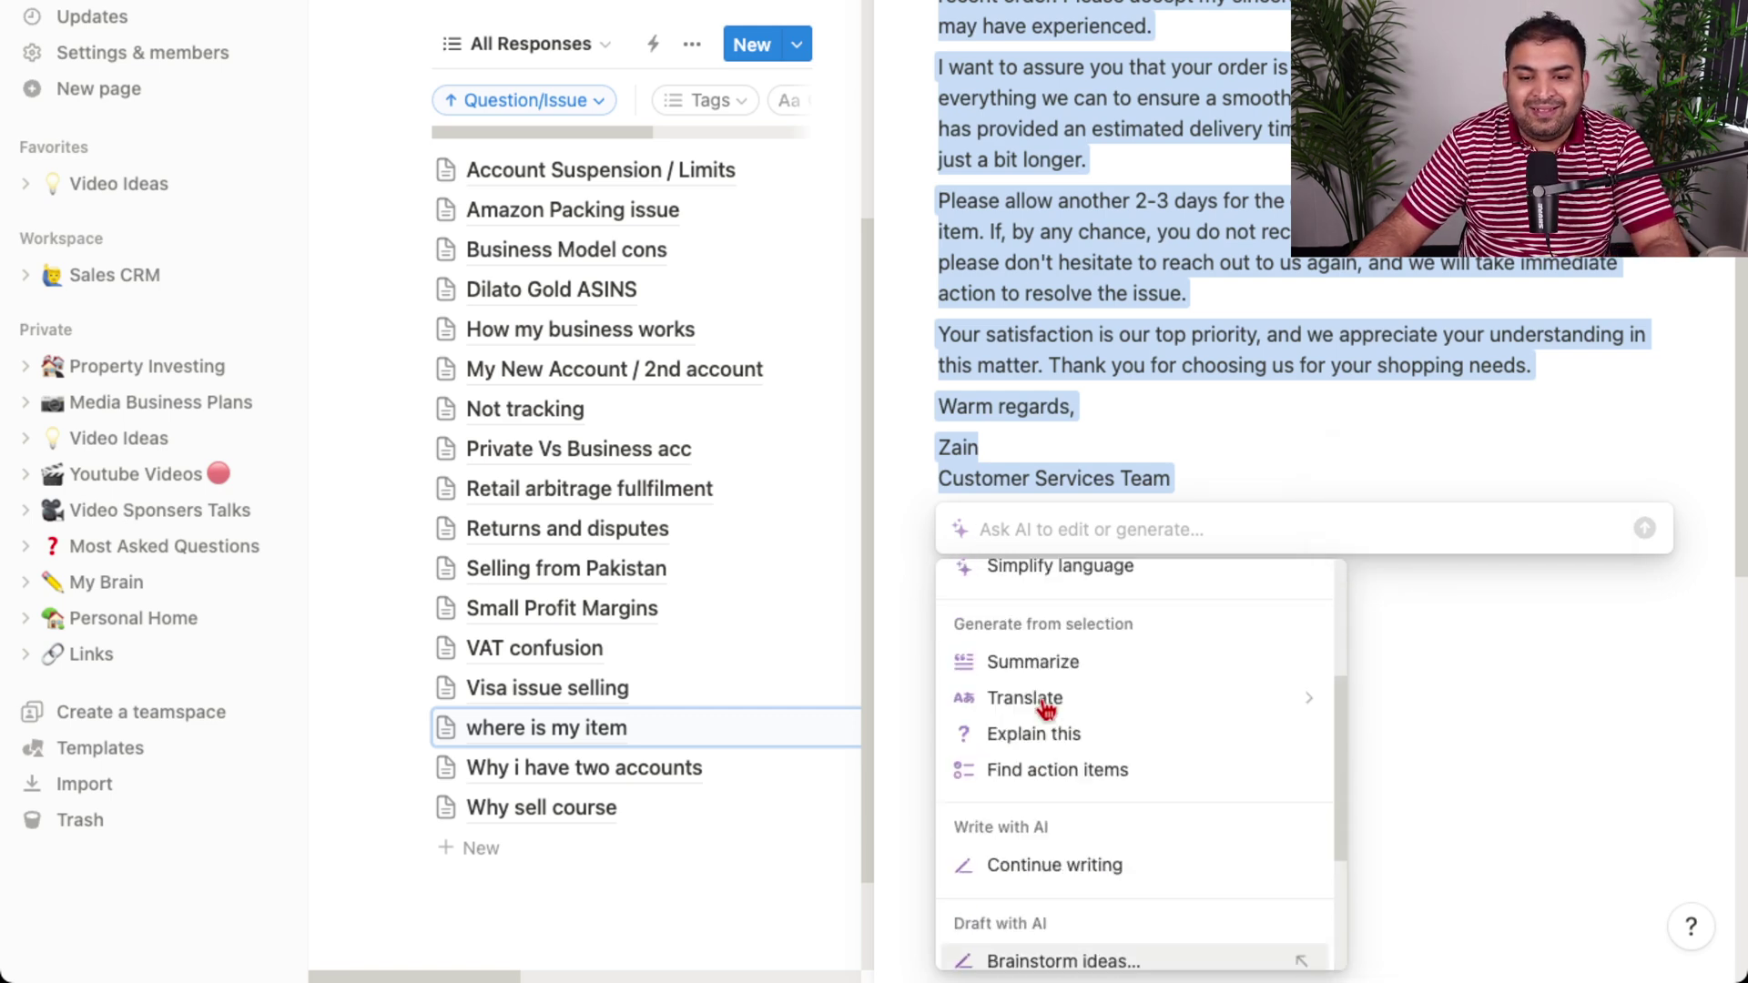
scroll(1034, 768, "down", 5)
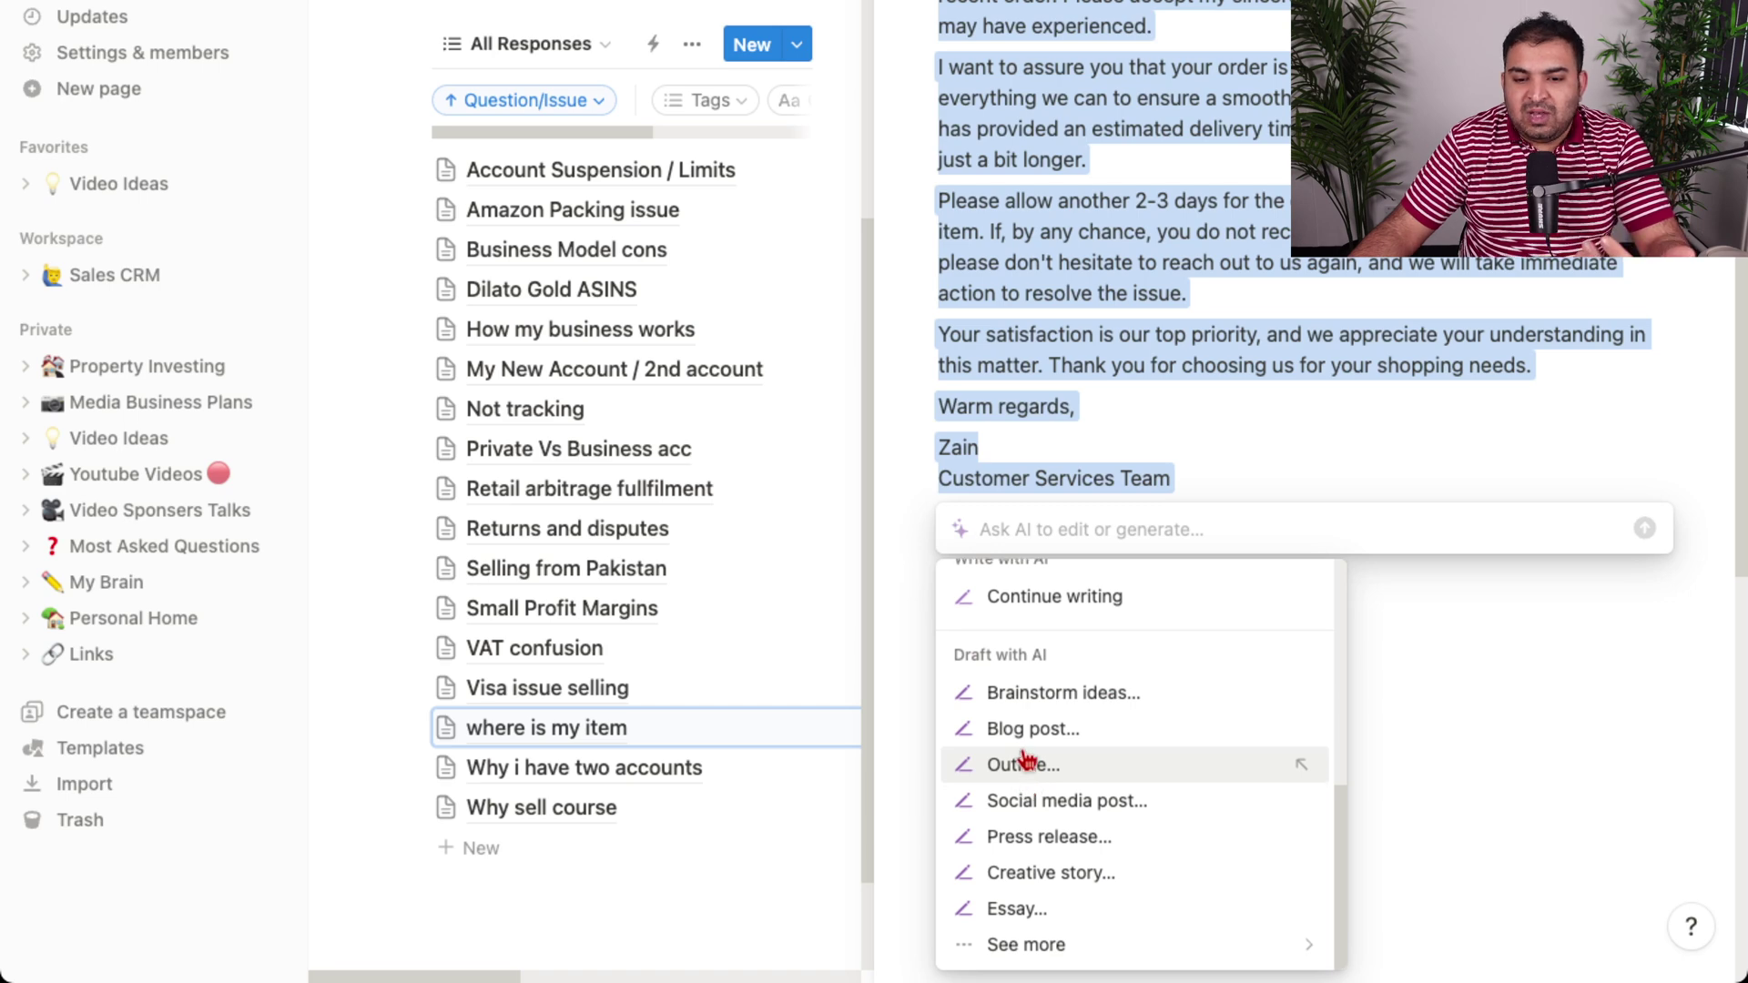
scroll(1034, 710, "up", 10)
scroll(1034, 701, "down", 2)
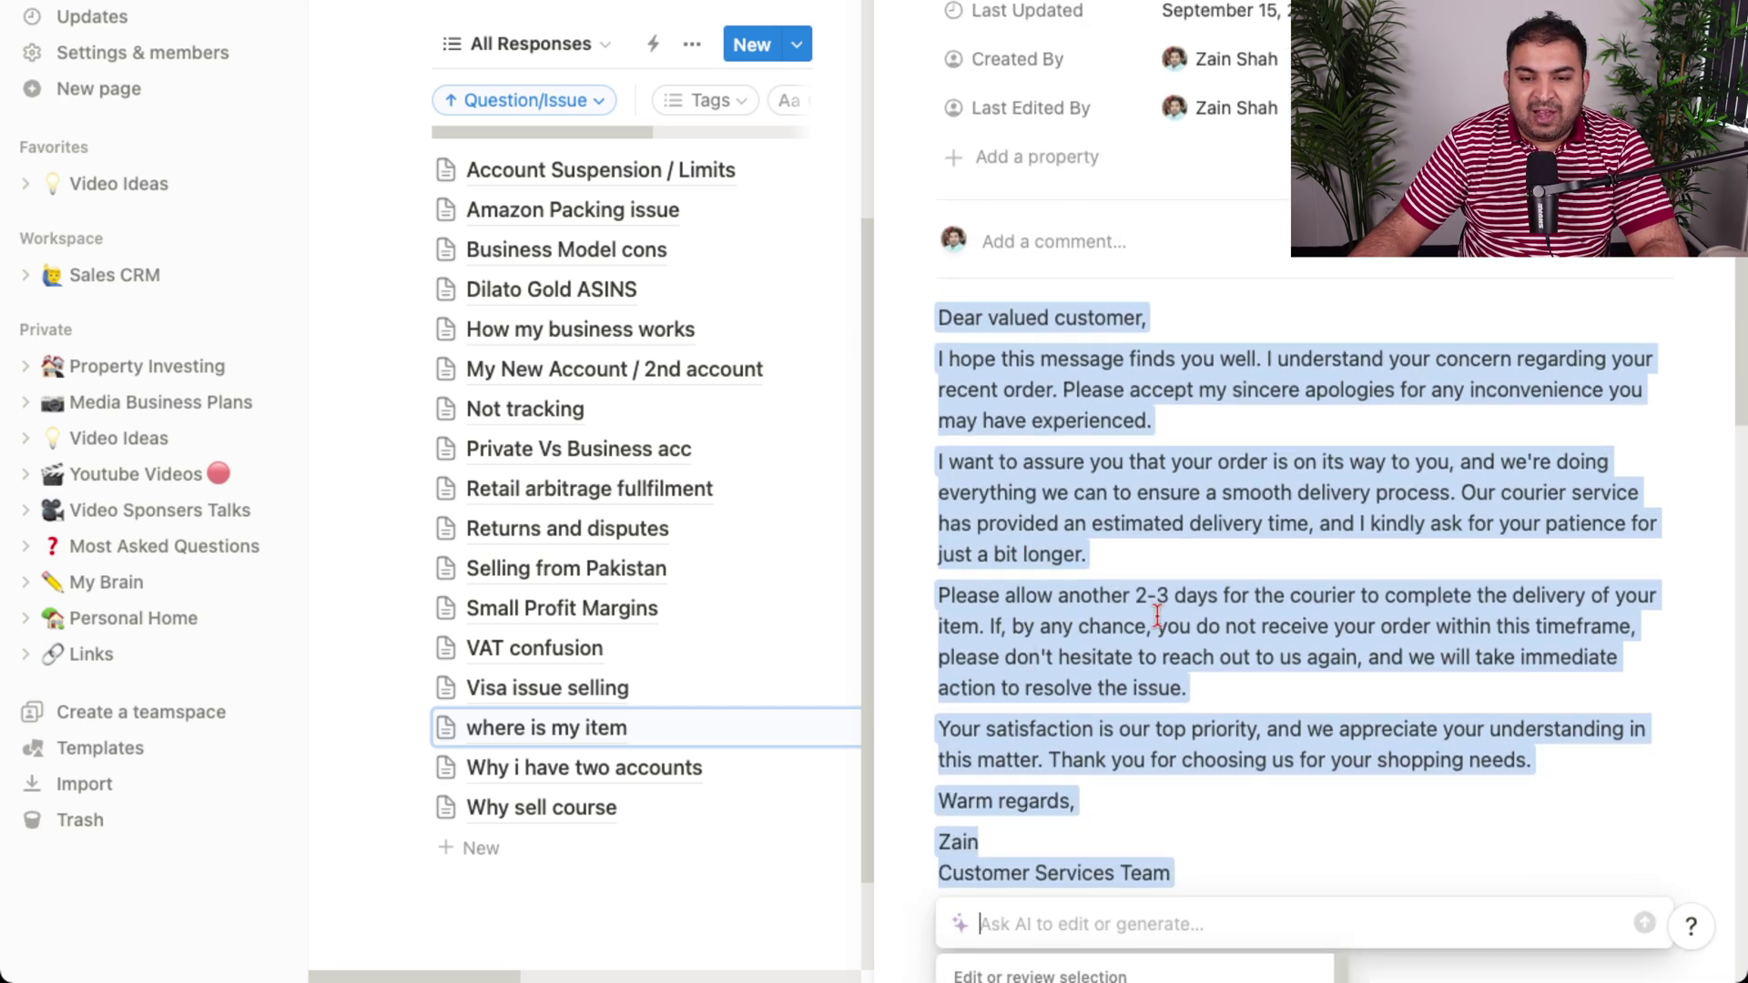
key("Escape")
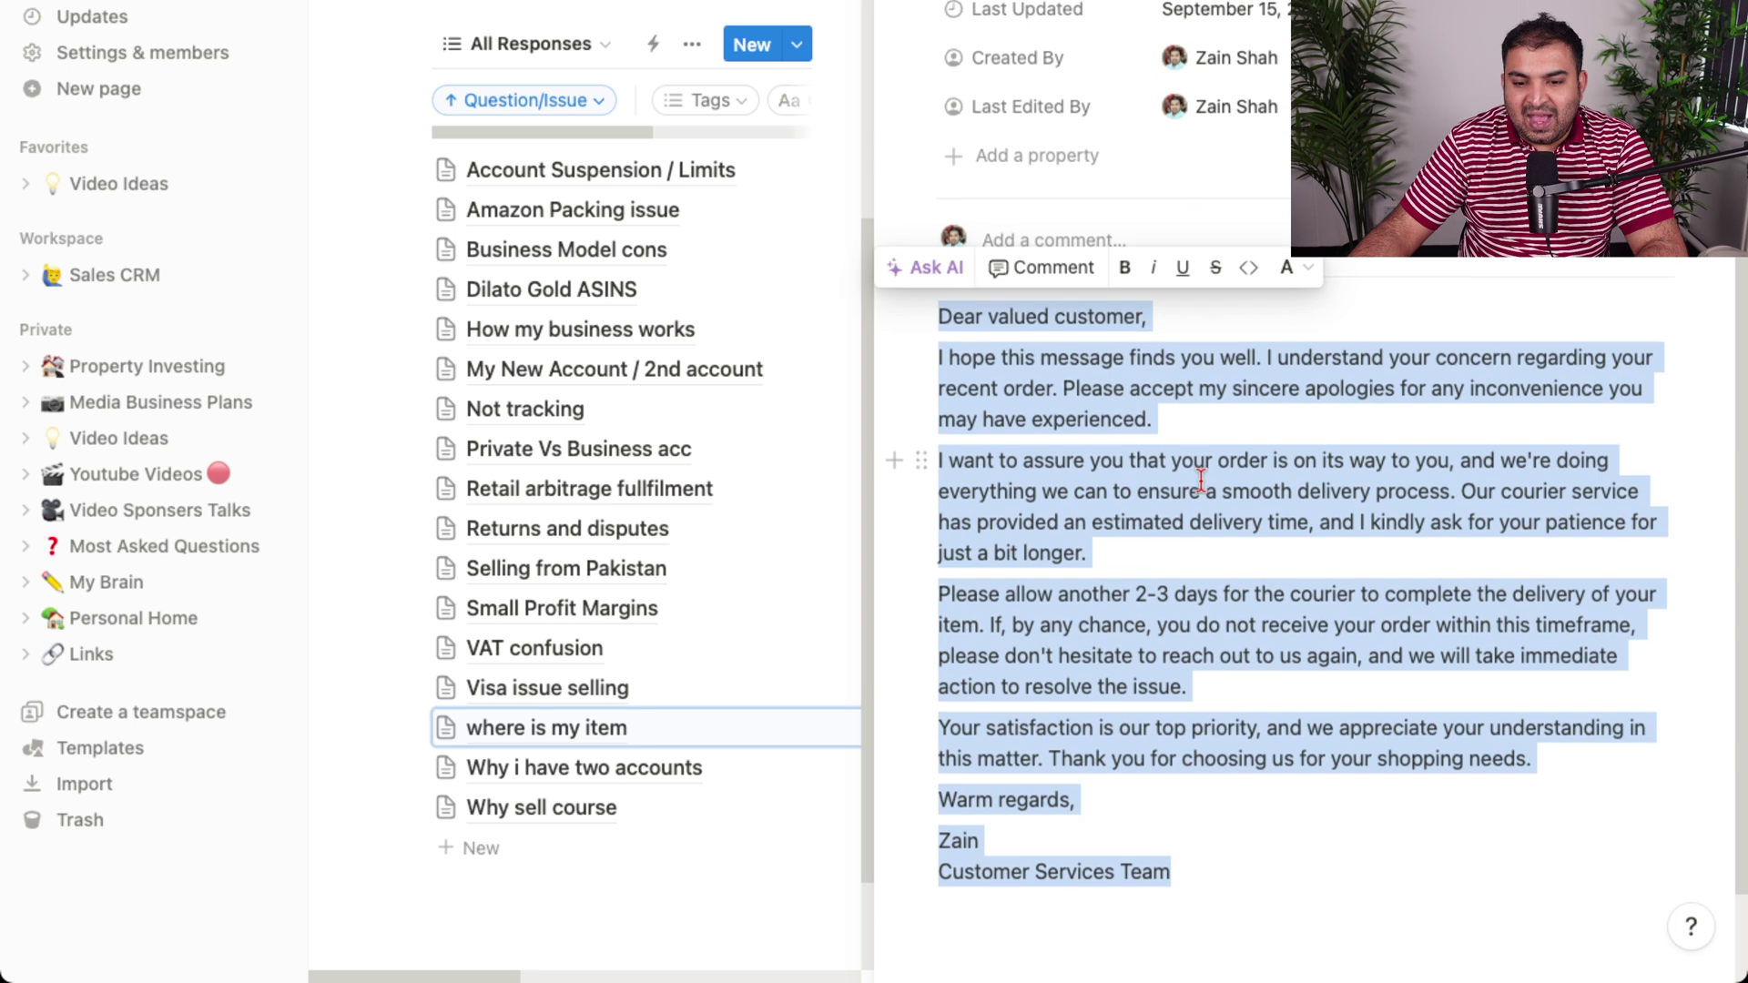
scroll(1202, 487, "down", 1)
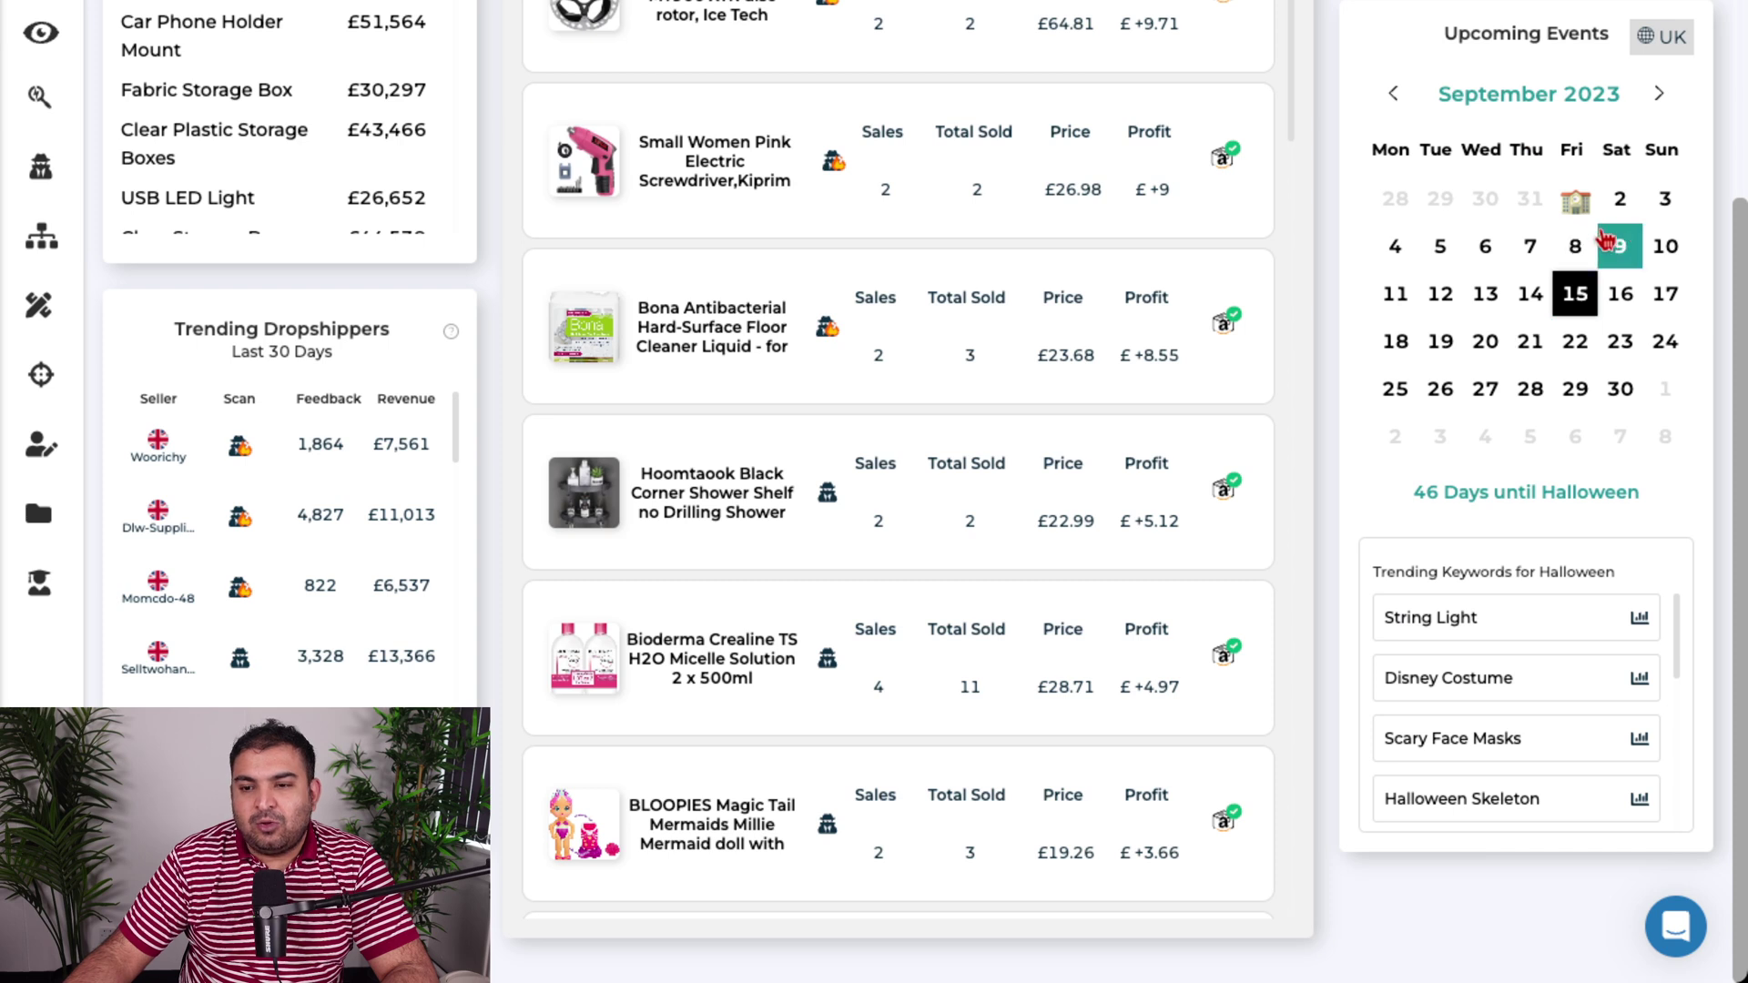
Move the events calendar to October 2023 and highlight the 46 Days until Halloween countdown.
left_click(1662, 96)
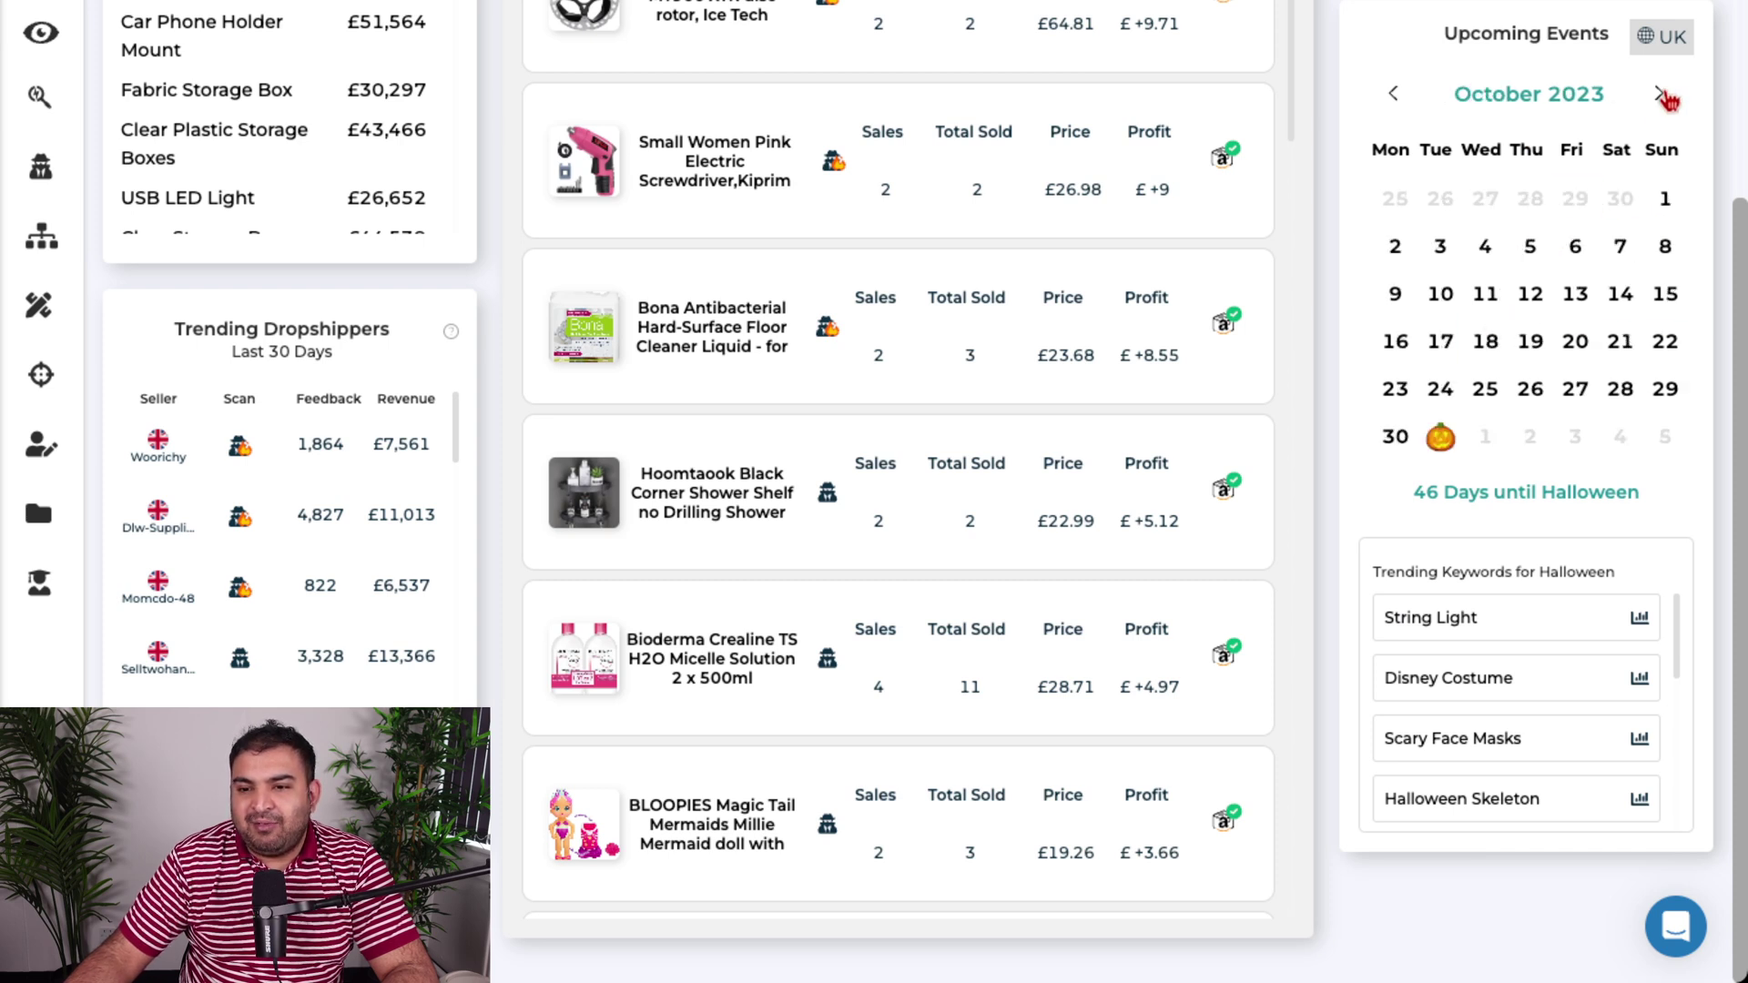
mouse_move(1439, 443)
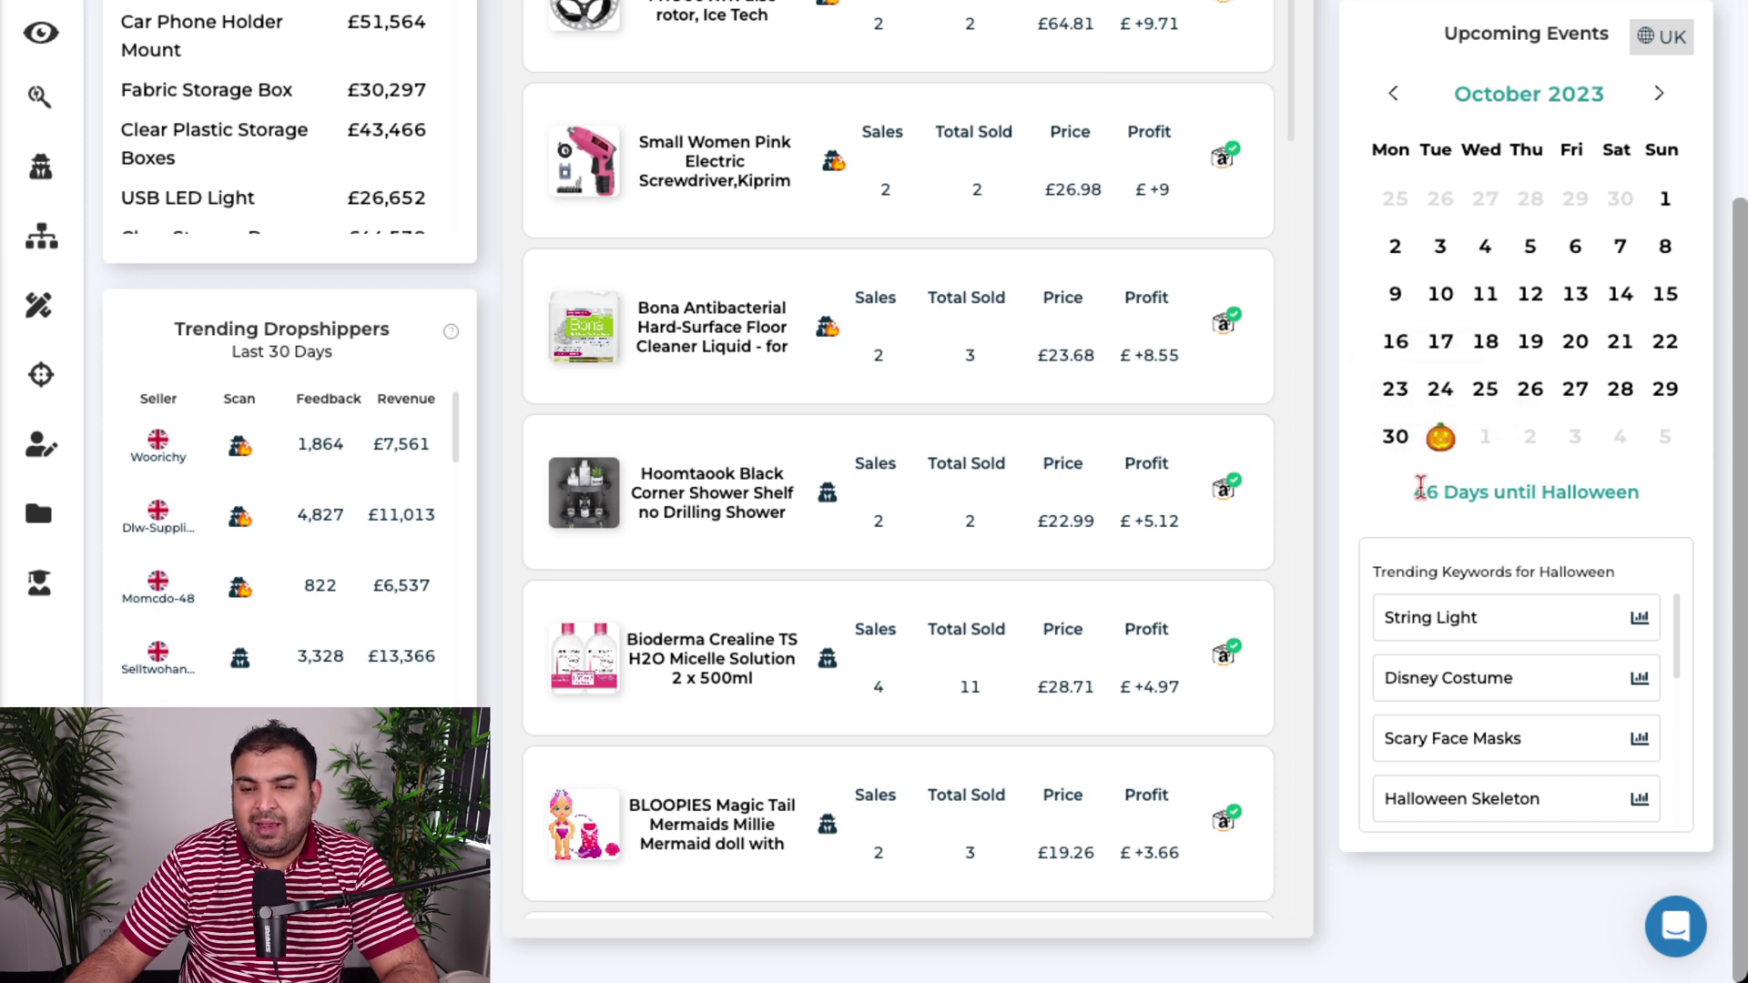
left_click_drag(1413, 492, 1648, 513)
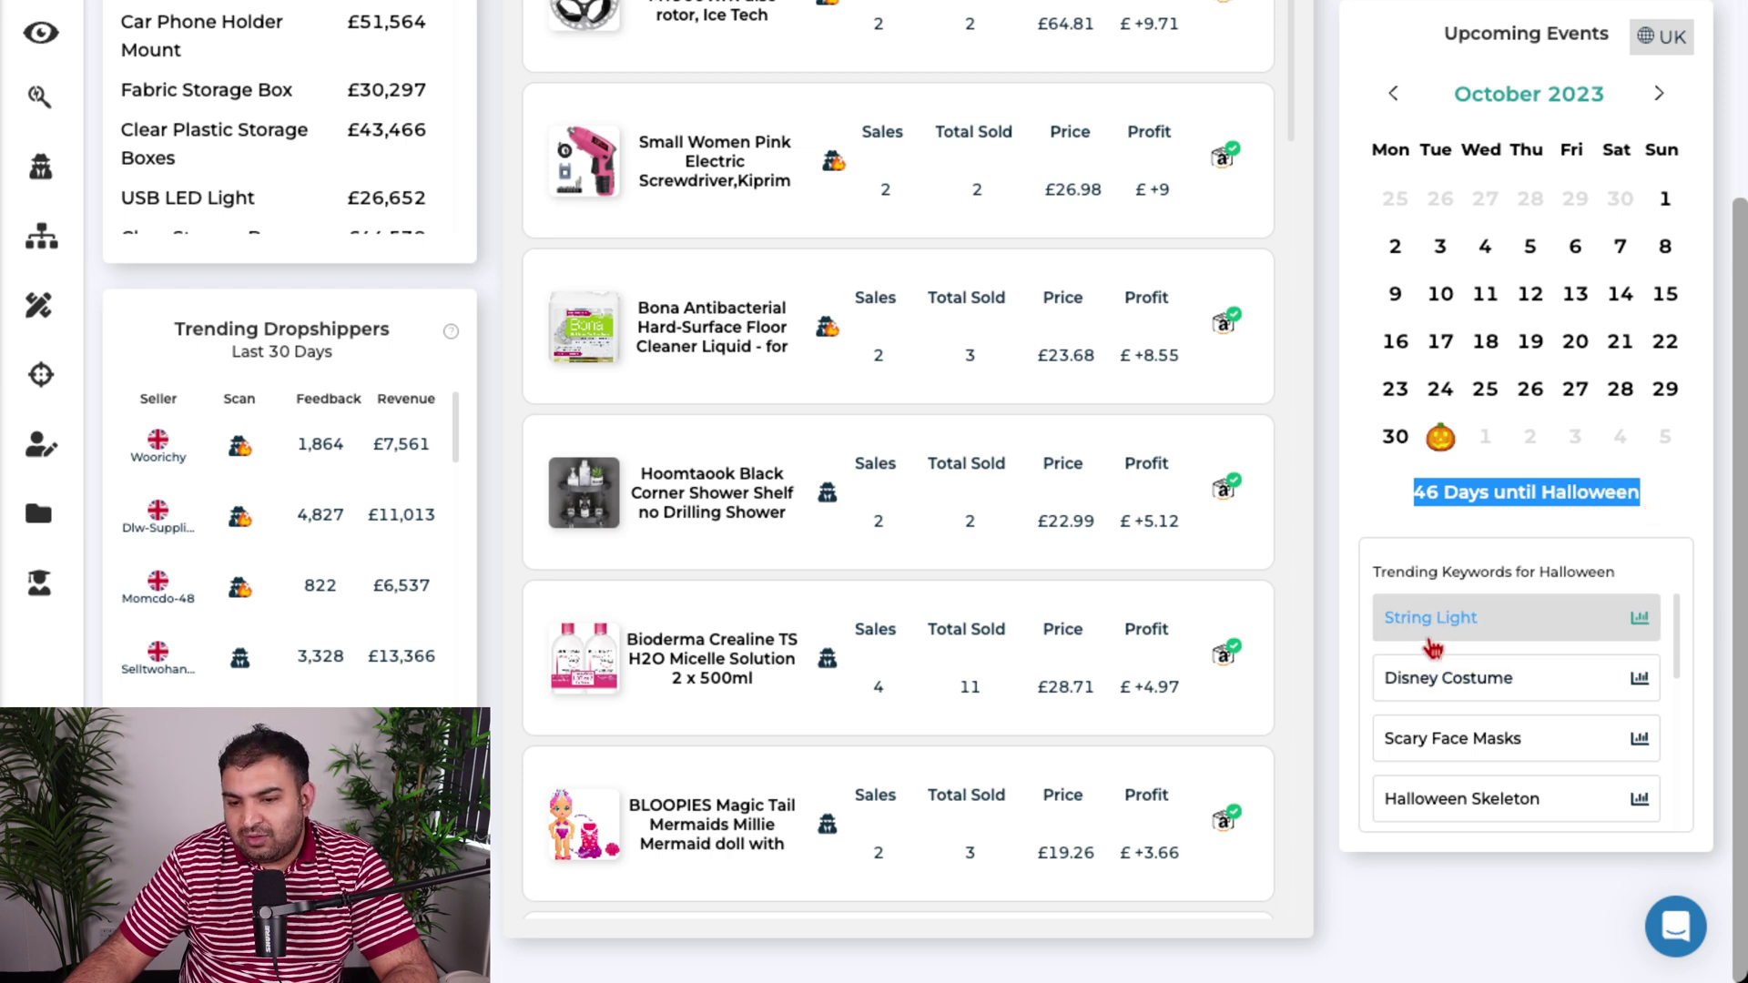
scroll(1432, 648, "down", 3)
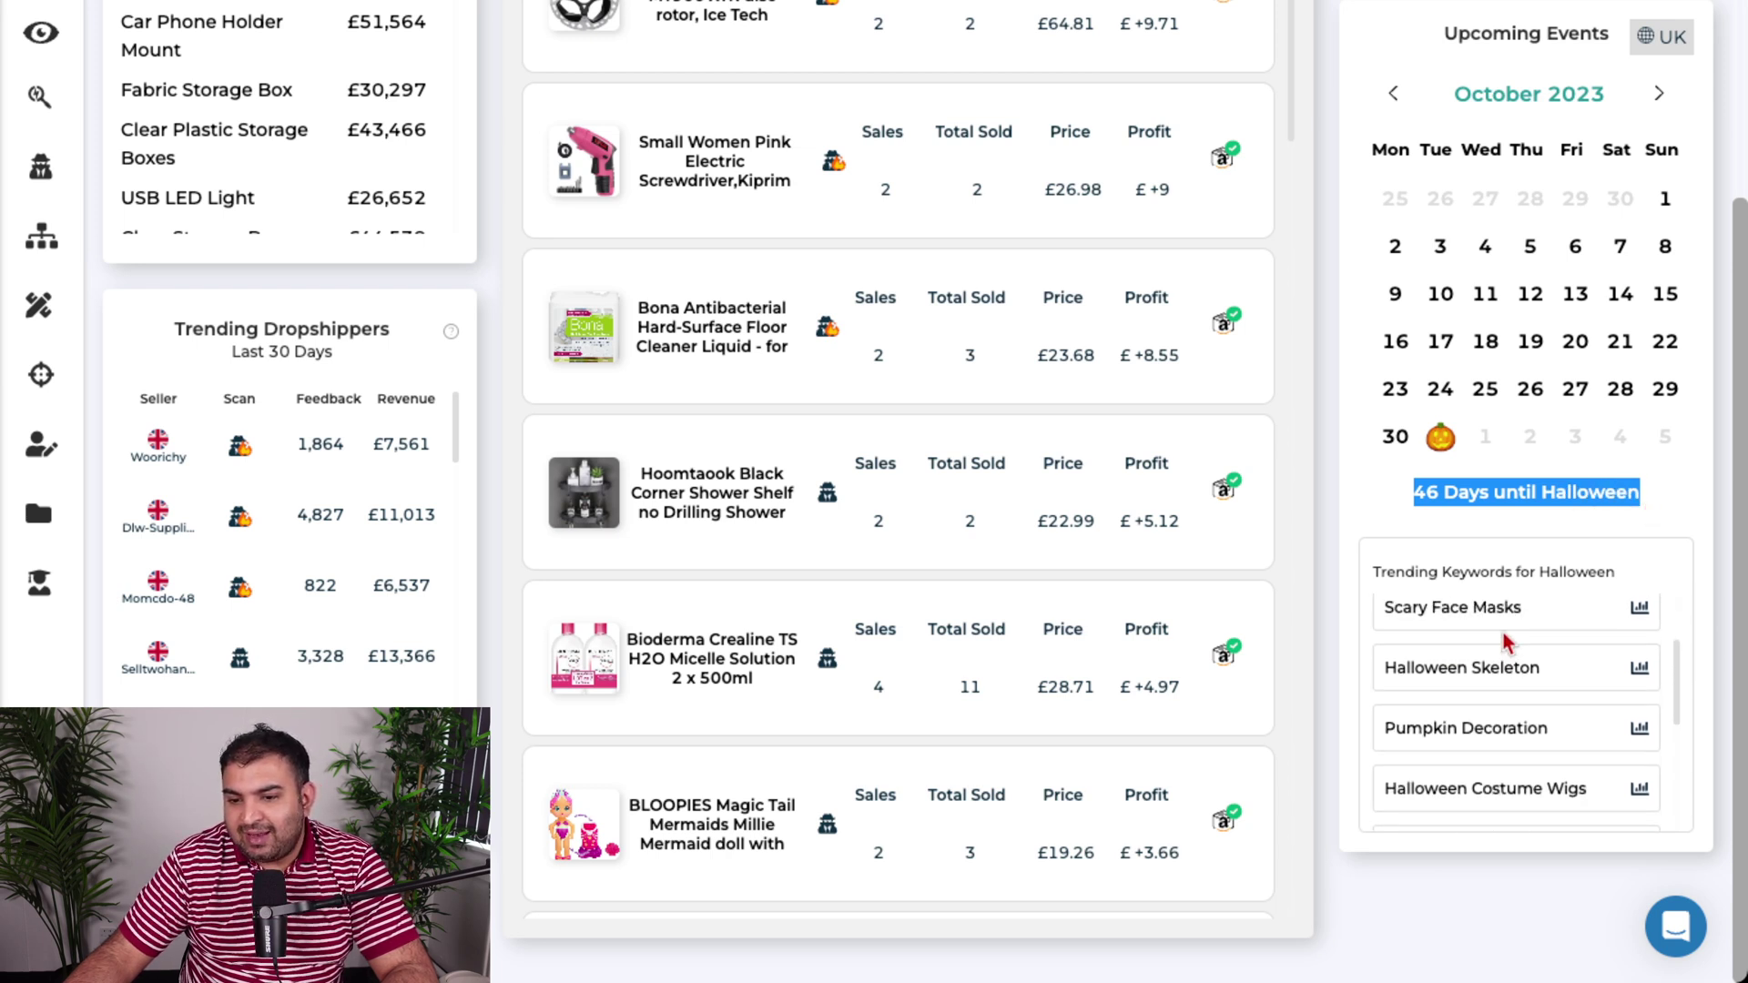
scroll(1503, 643, "up", 3)
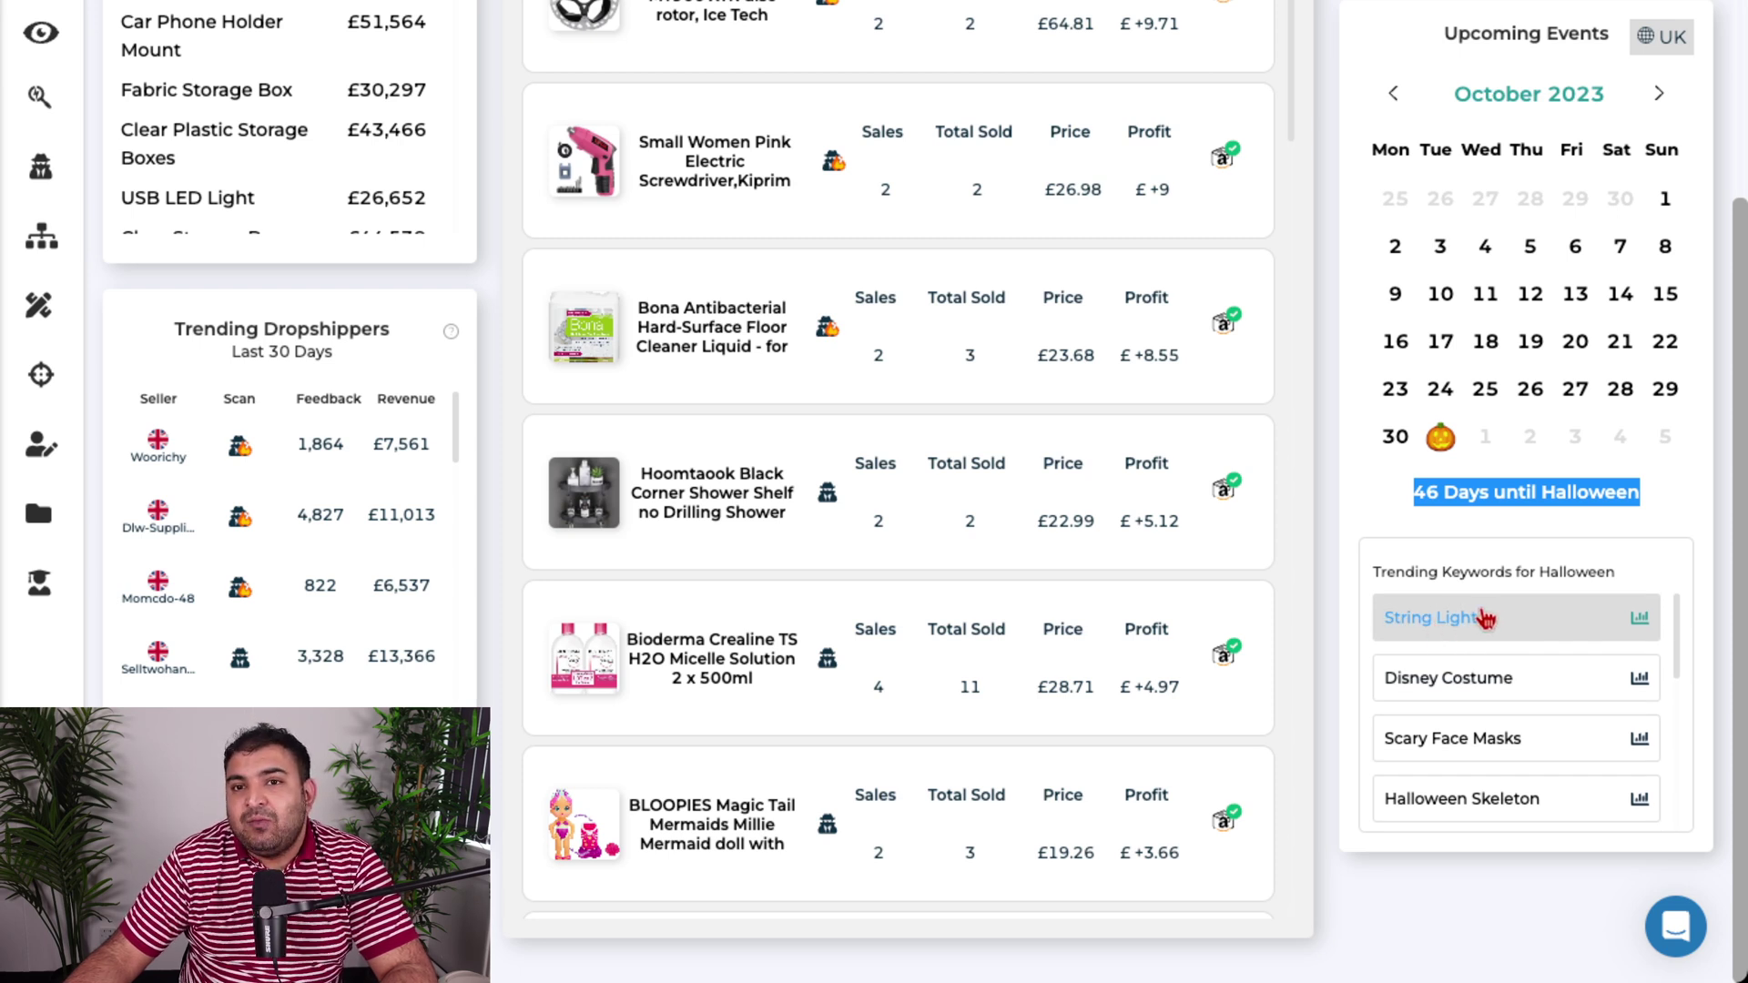
scroll(1506, 630, "down", 1)
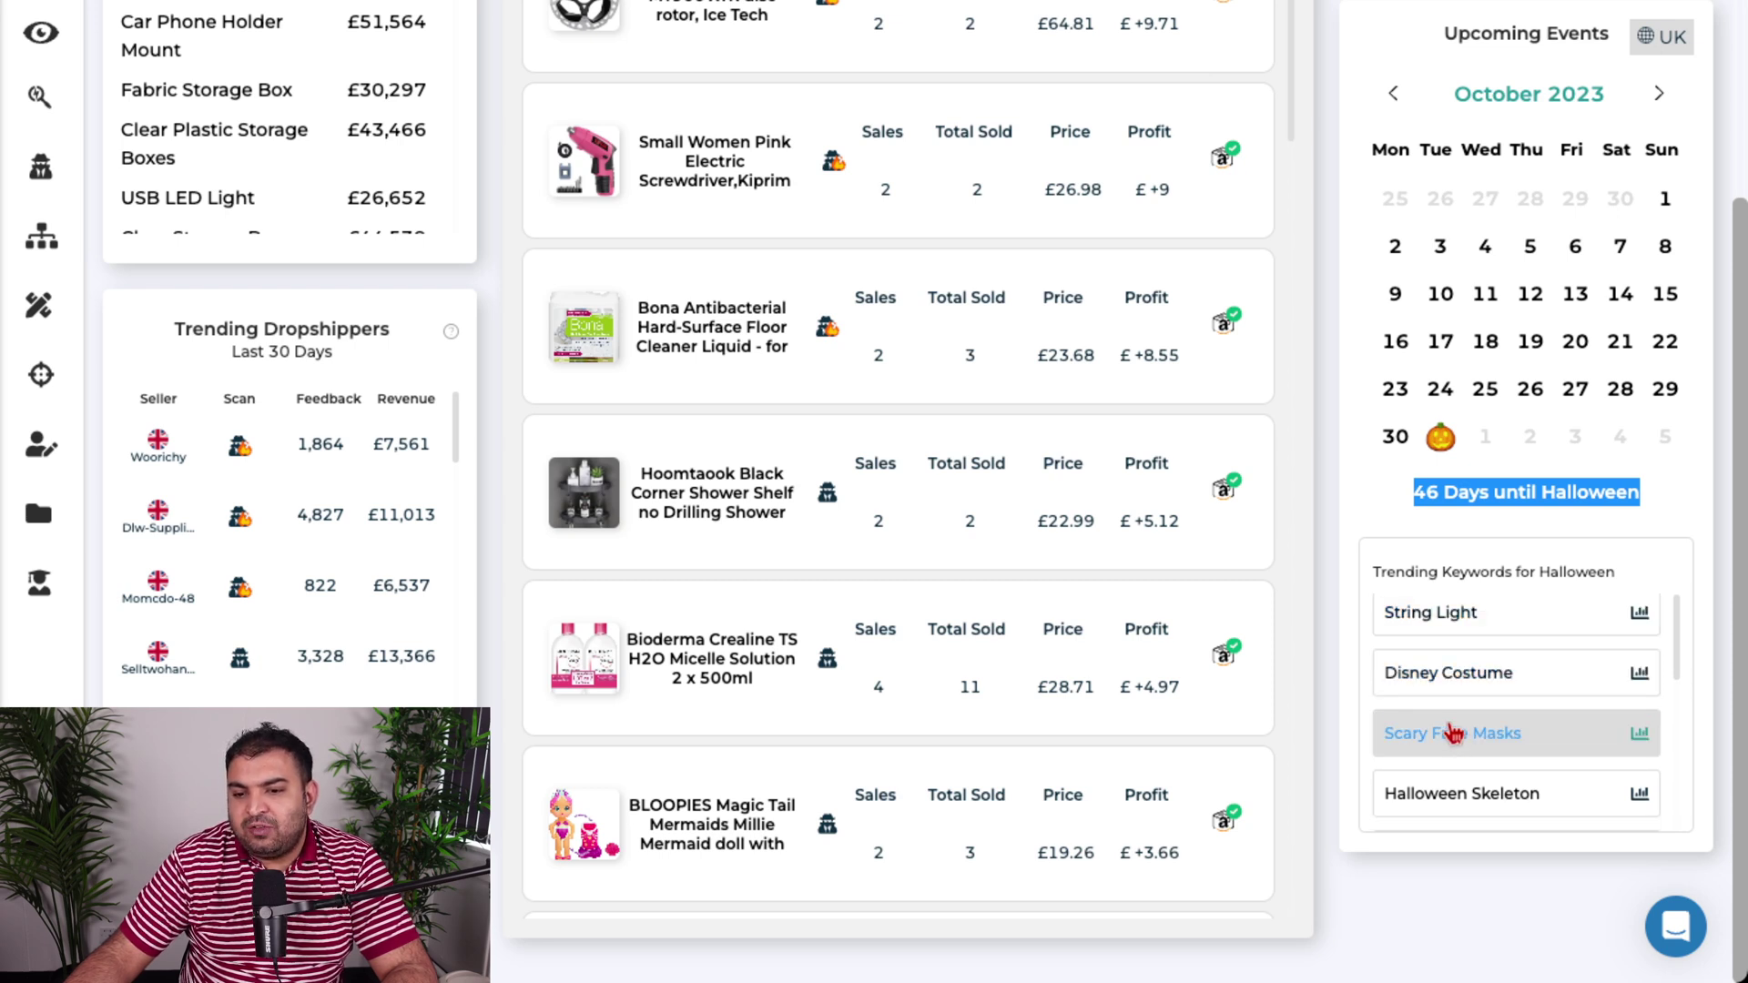
scroll(1511, 729, "down", 1)
scroll(1616, 684, "up", 1)
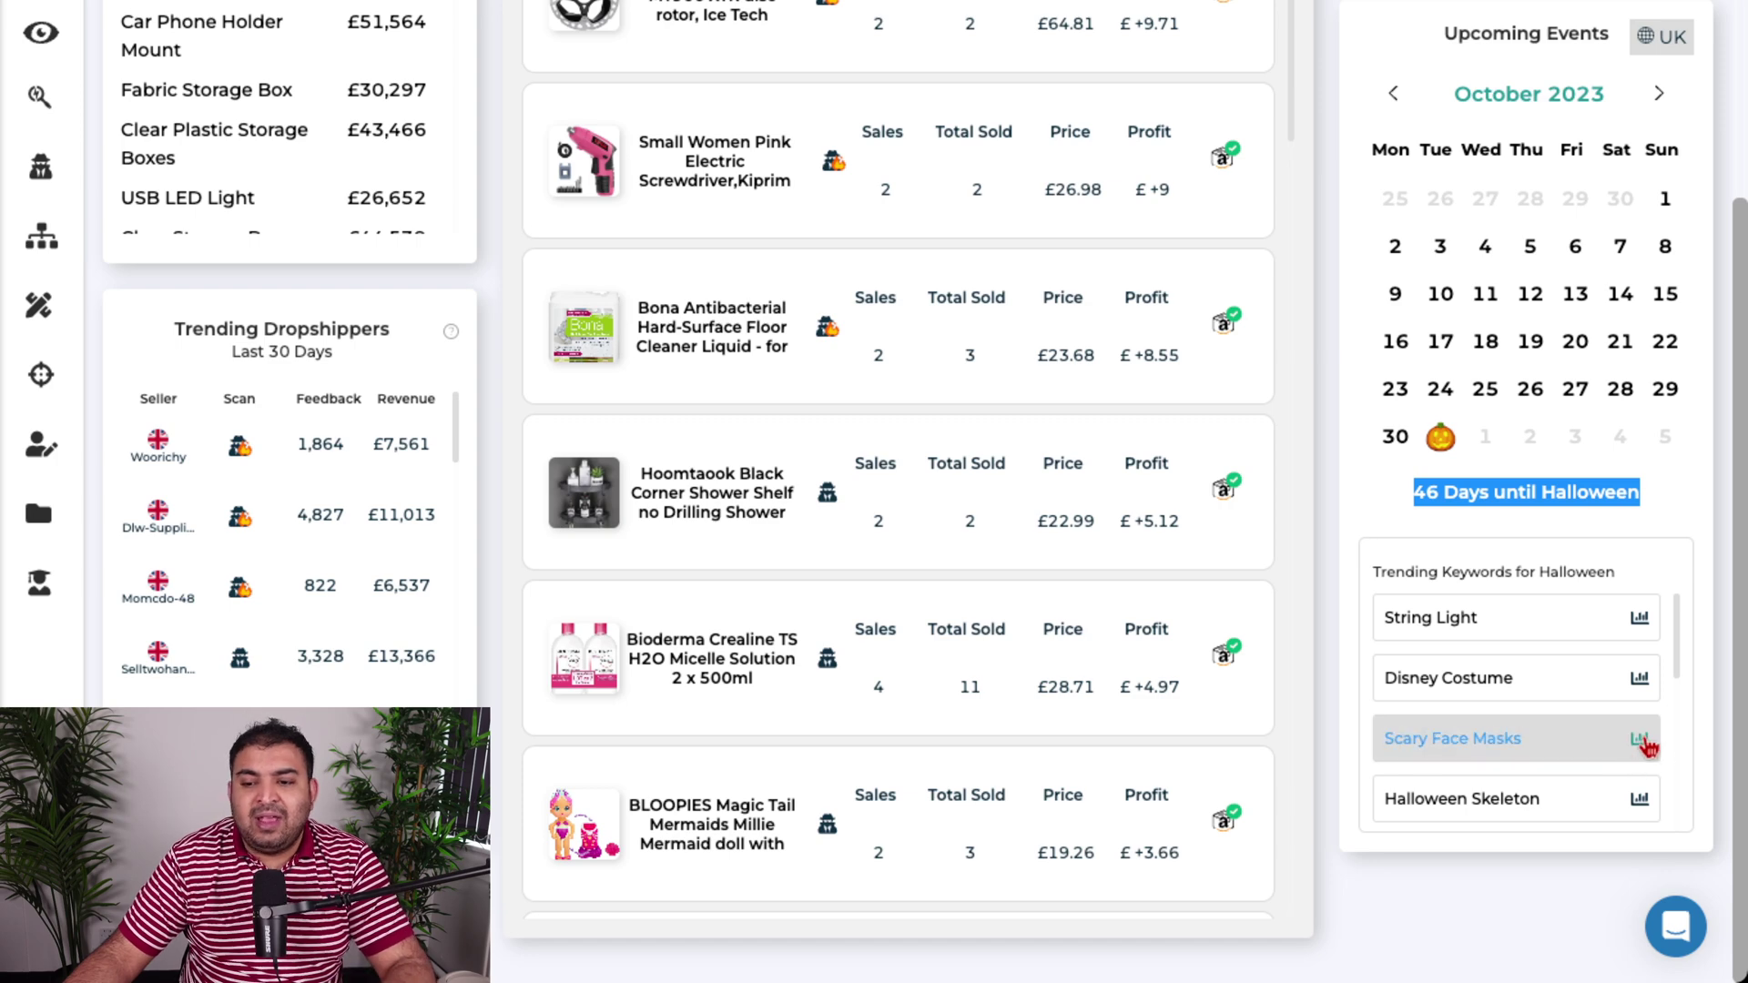
scroll(1604, 644, "up", 5)
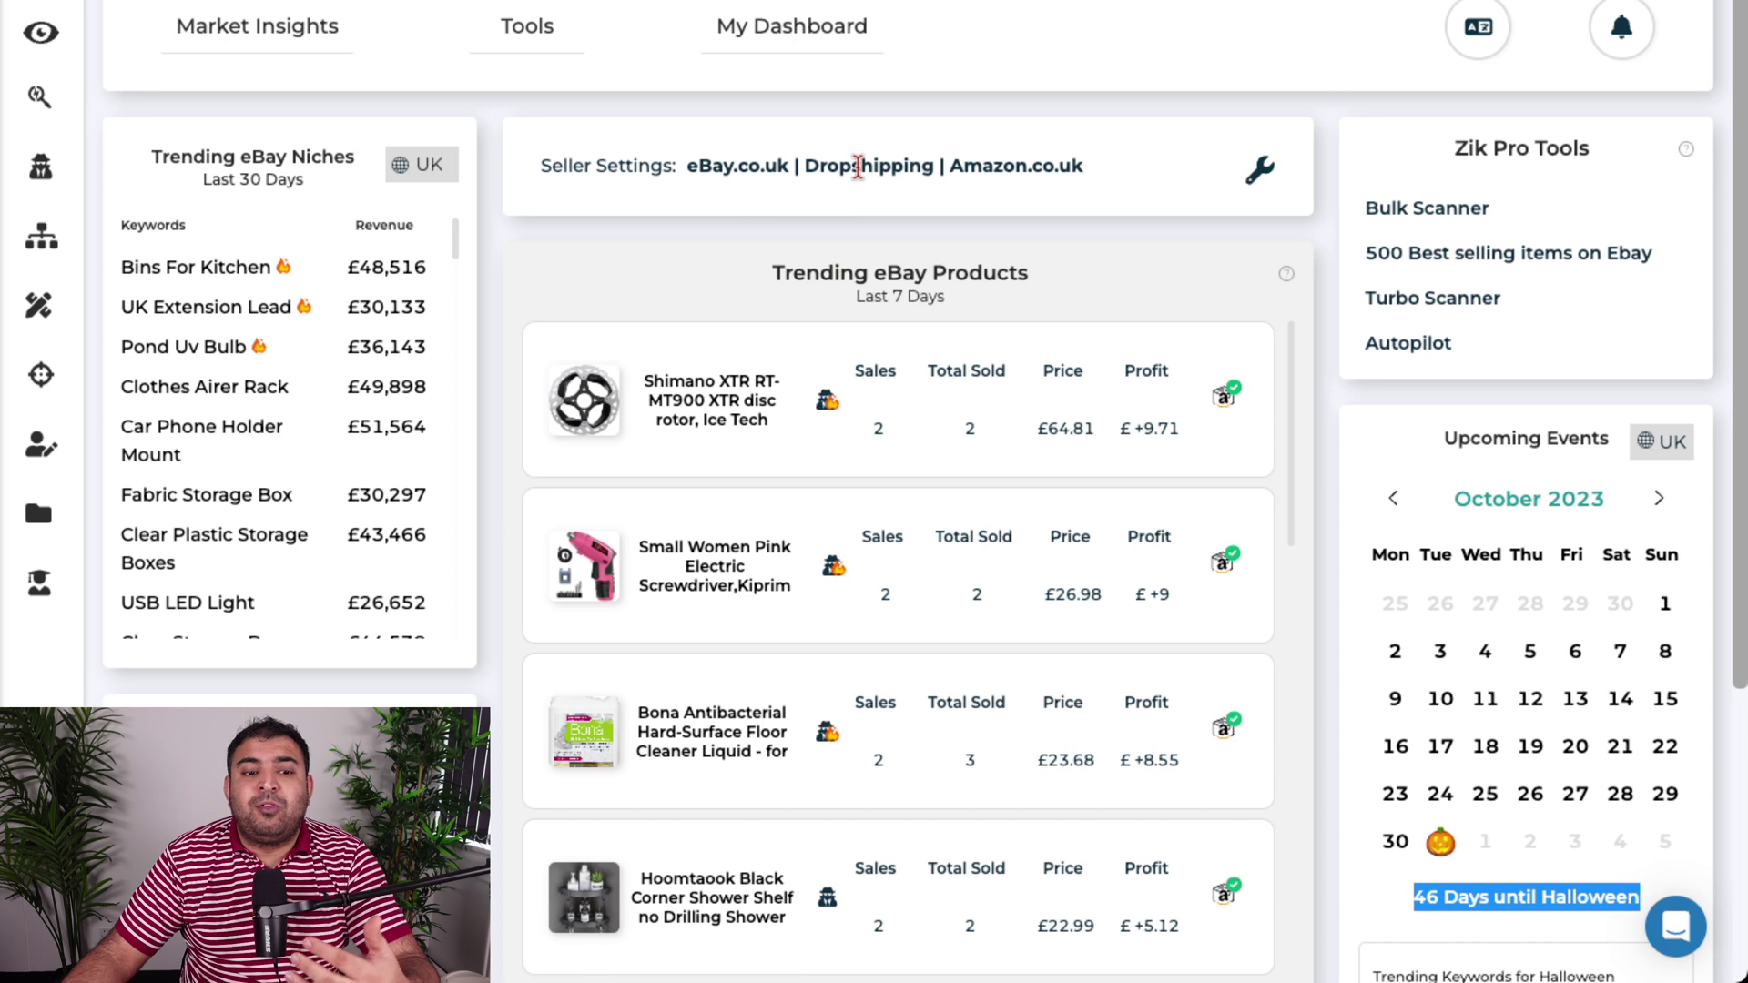
left_click_drag(150, 155, 423, 638)
scroll(259, 383, "down", 6)
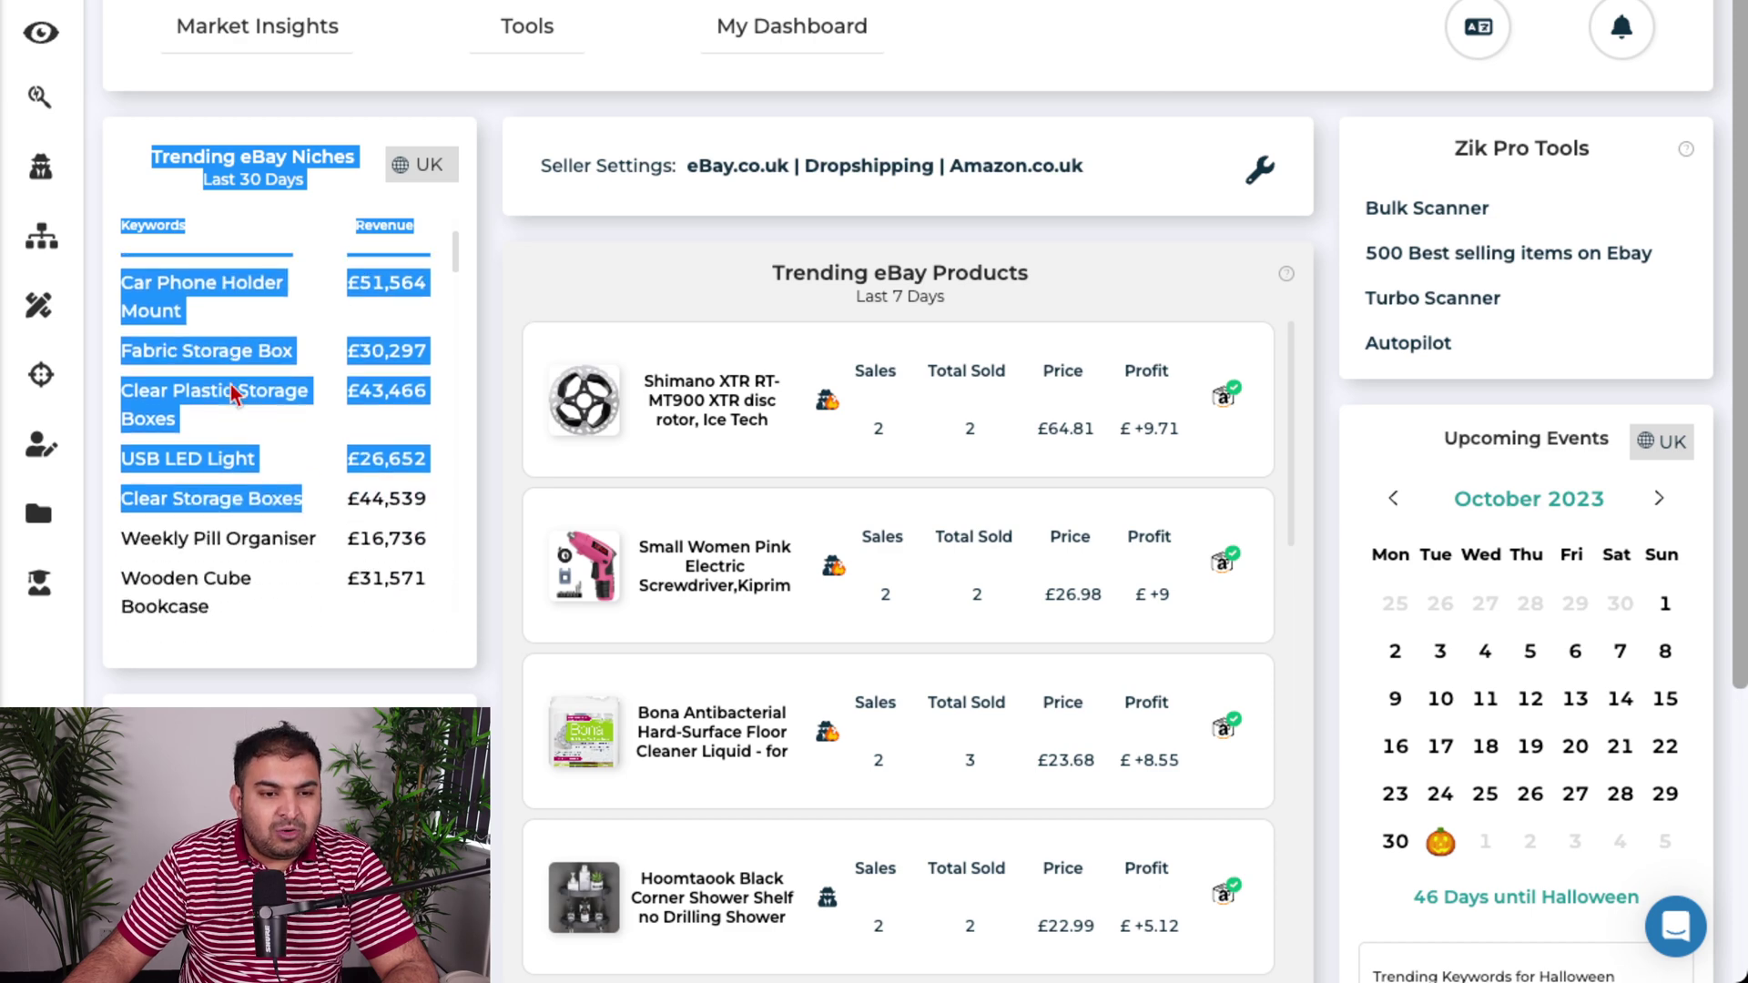
scroll(401, 528, "down", 1)
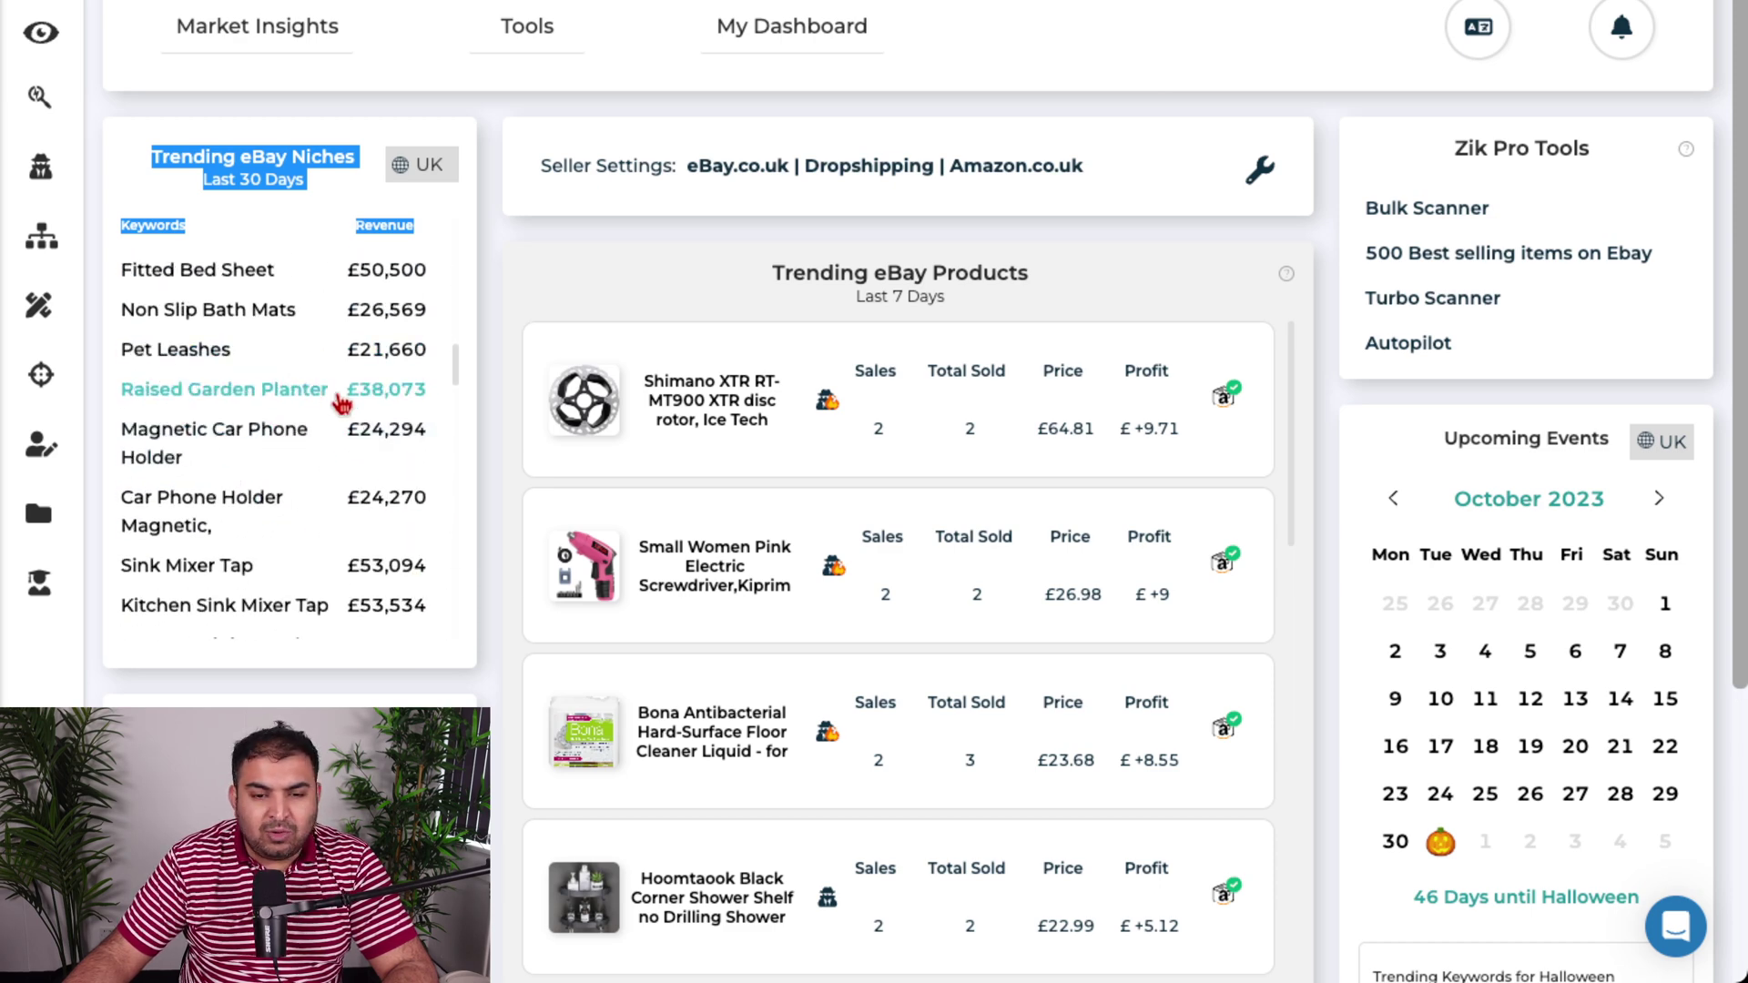
scroll(909, 343, "down", 3)
scroll(907, 339, "up", 3)
scroll(909, 339, "up", 1)
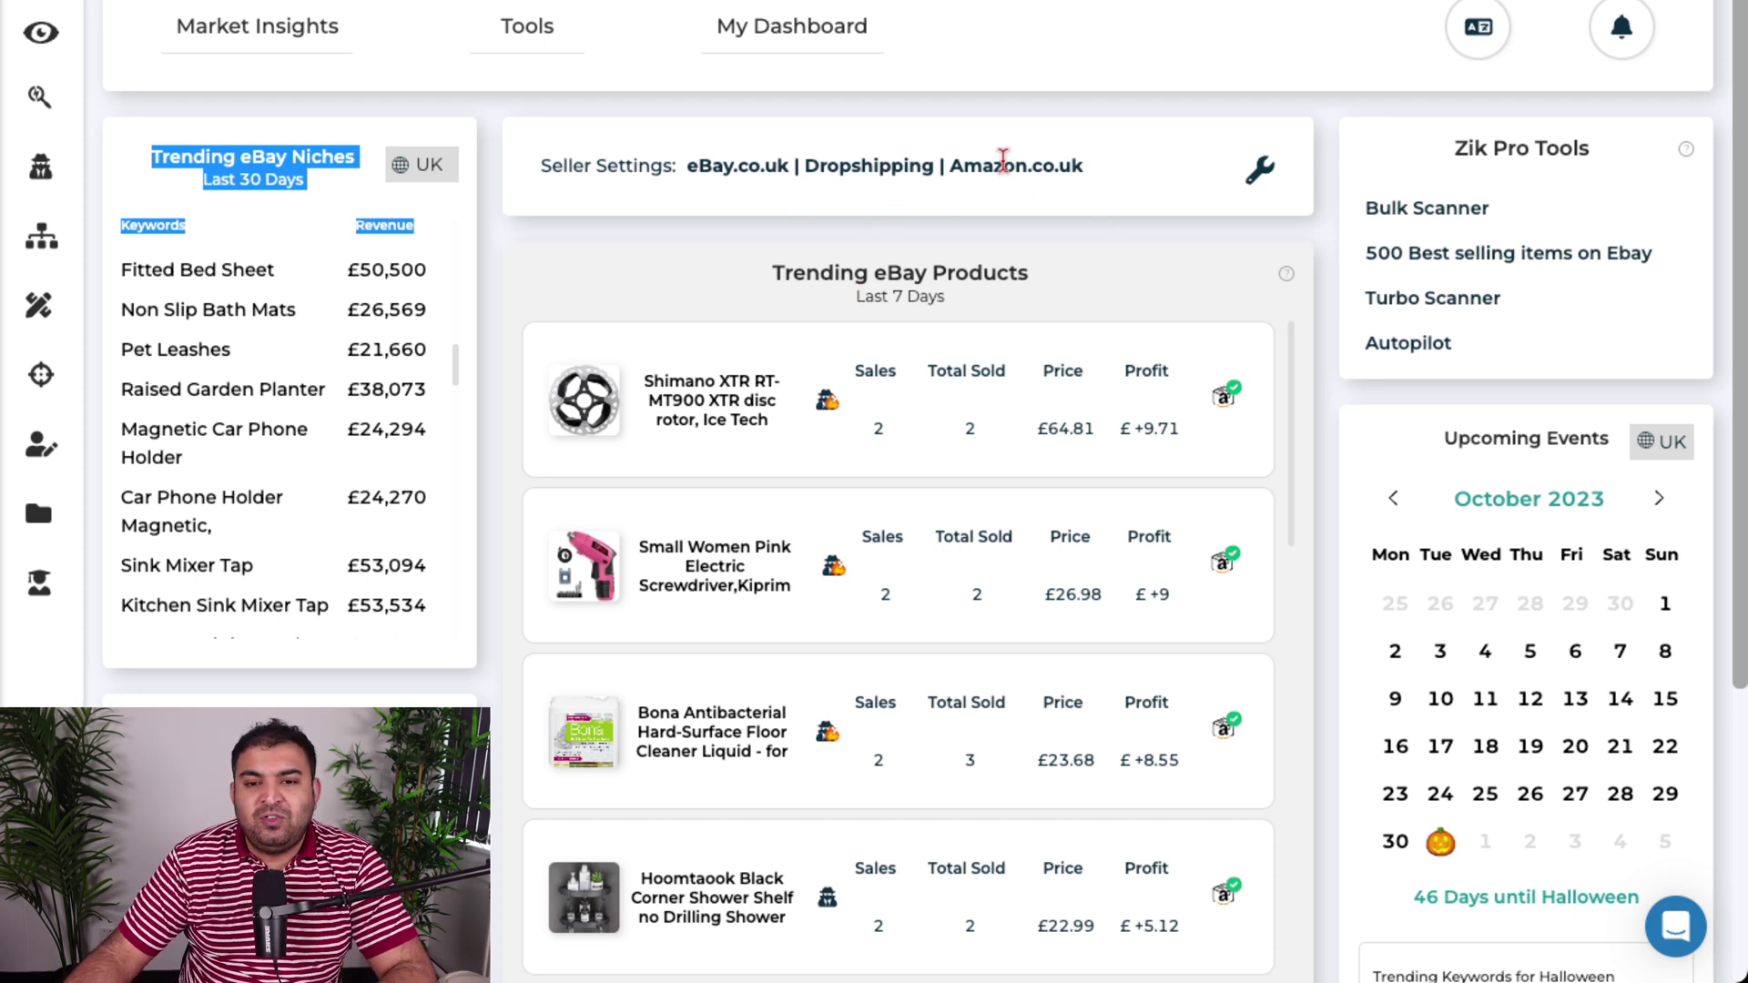
scroll(967, 187, "down", 3)
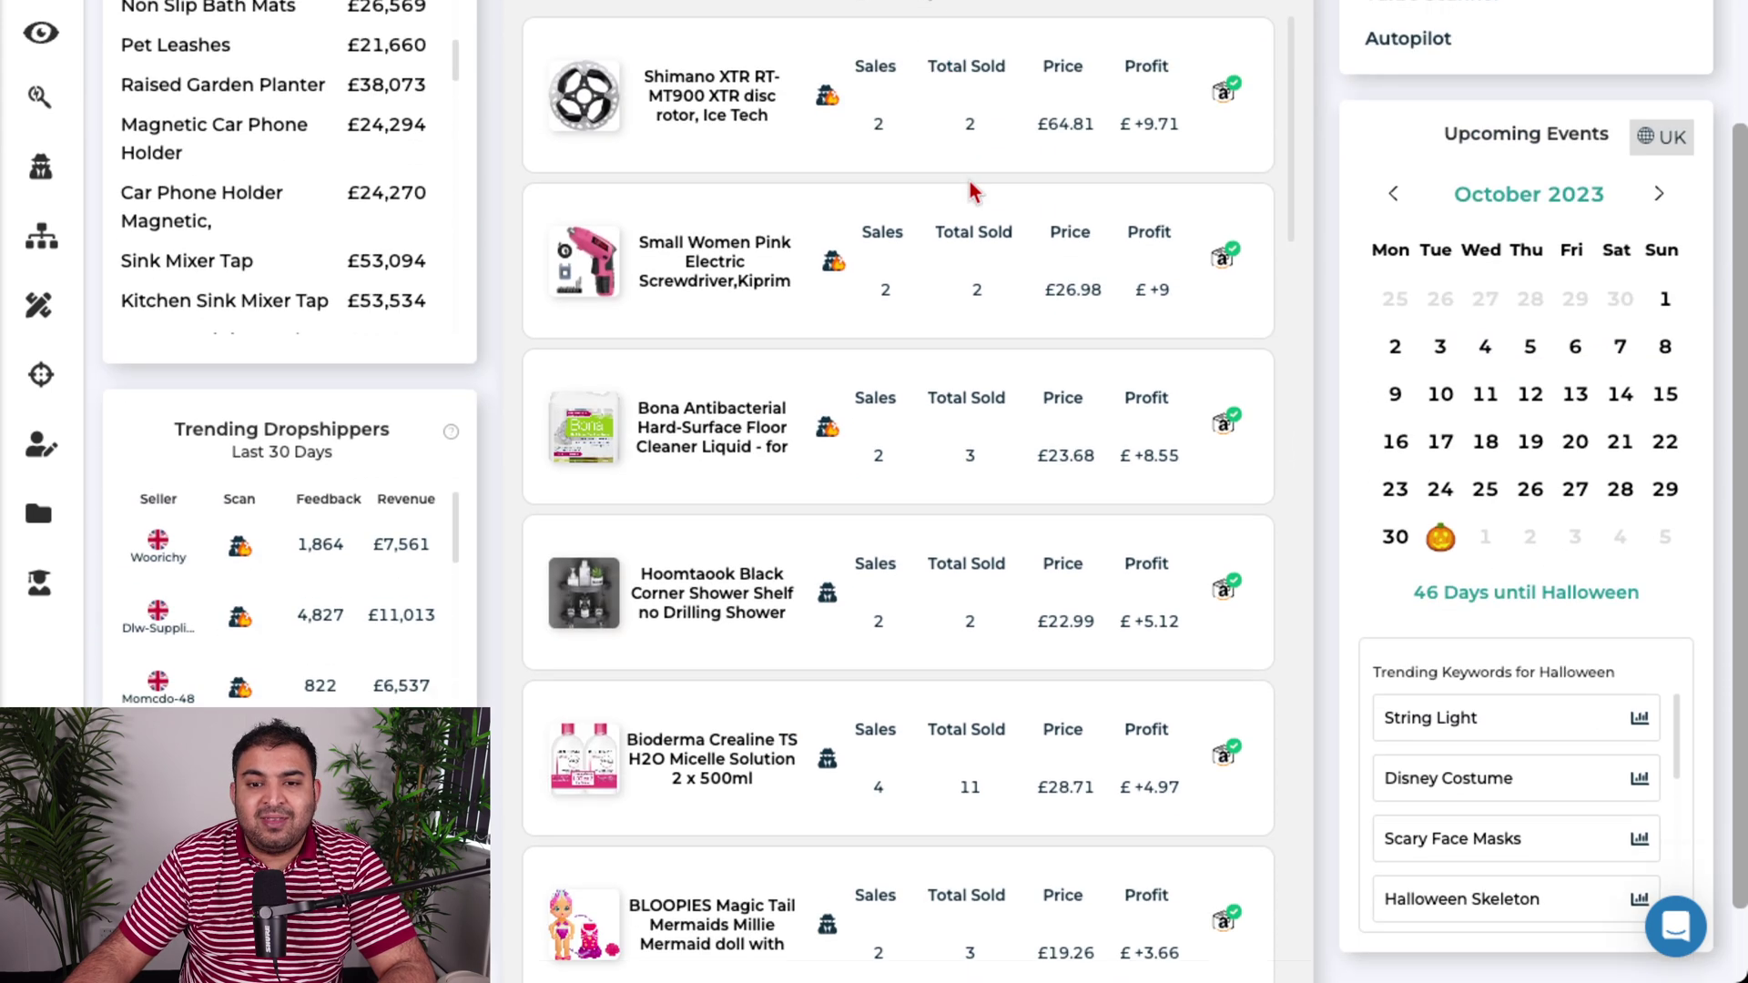
scroll(968, 177, "up", 3)
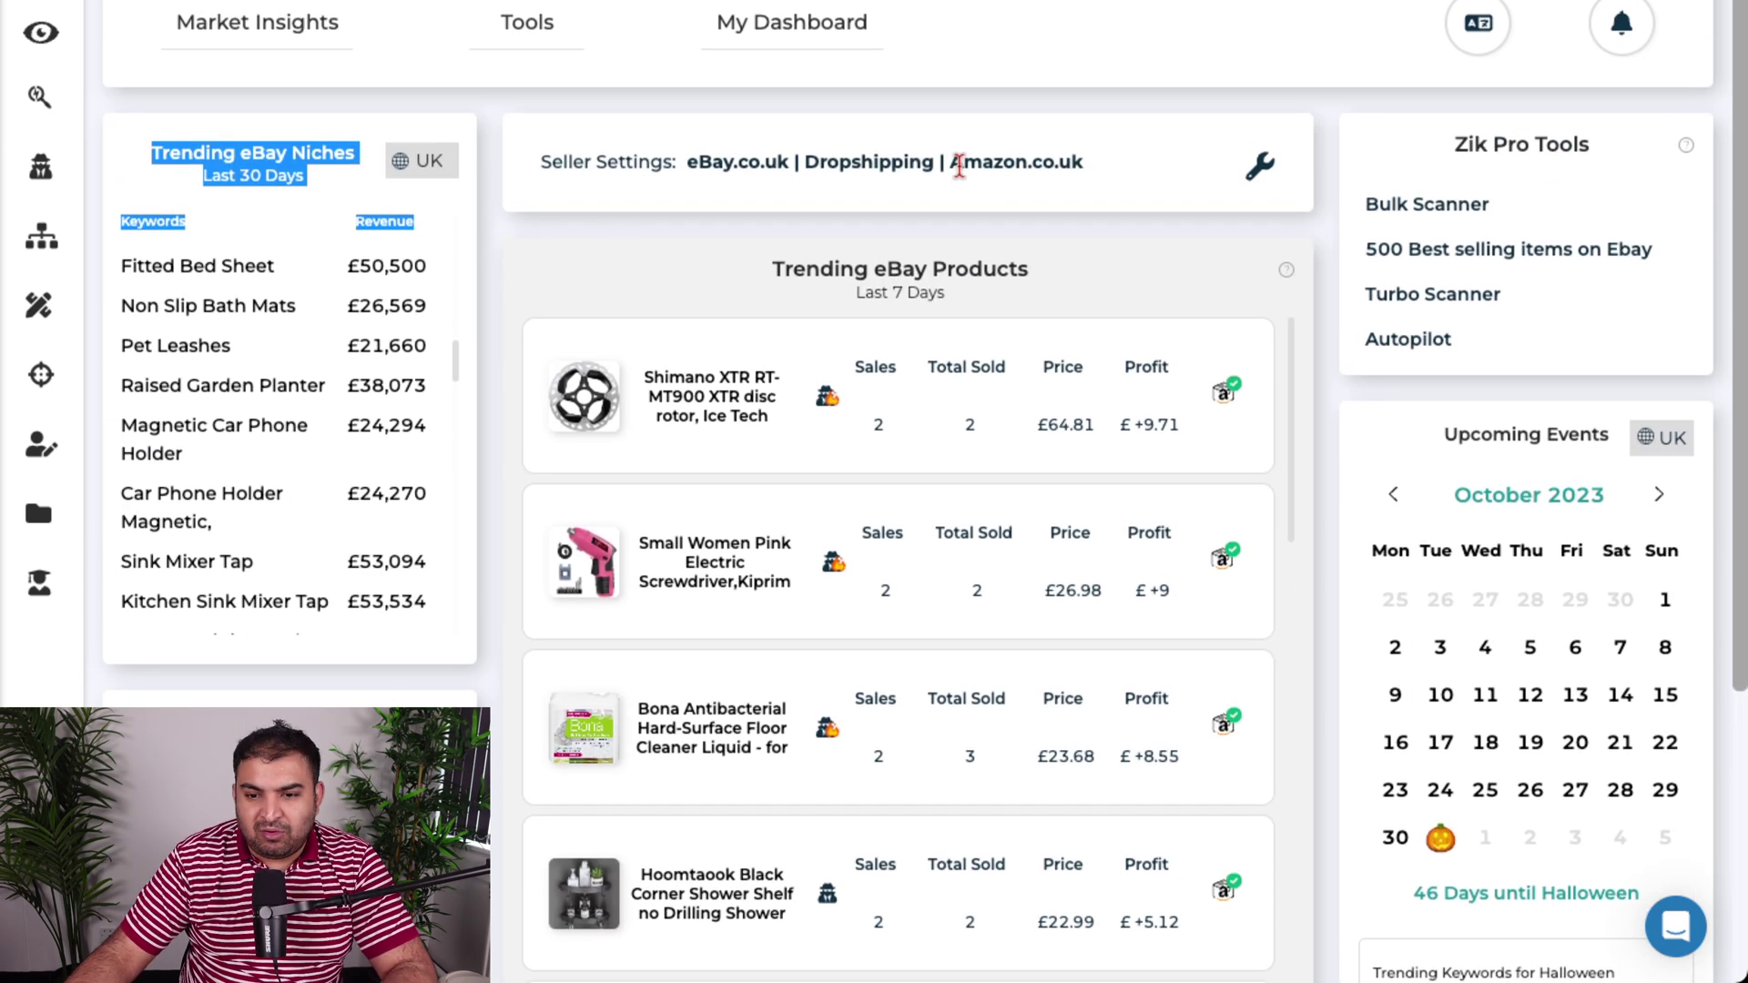
scroll(865, 209, "down", 2)
scroll(746, 253, "down", 1)
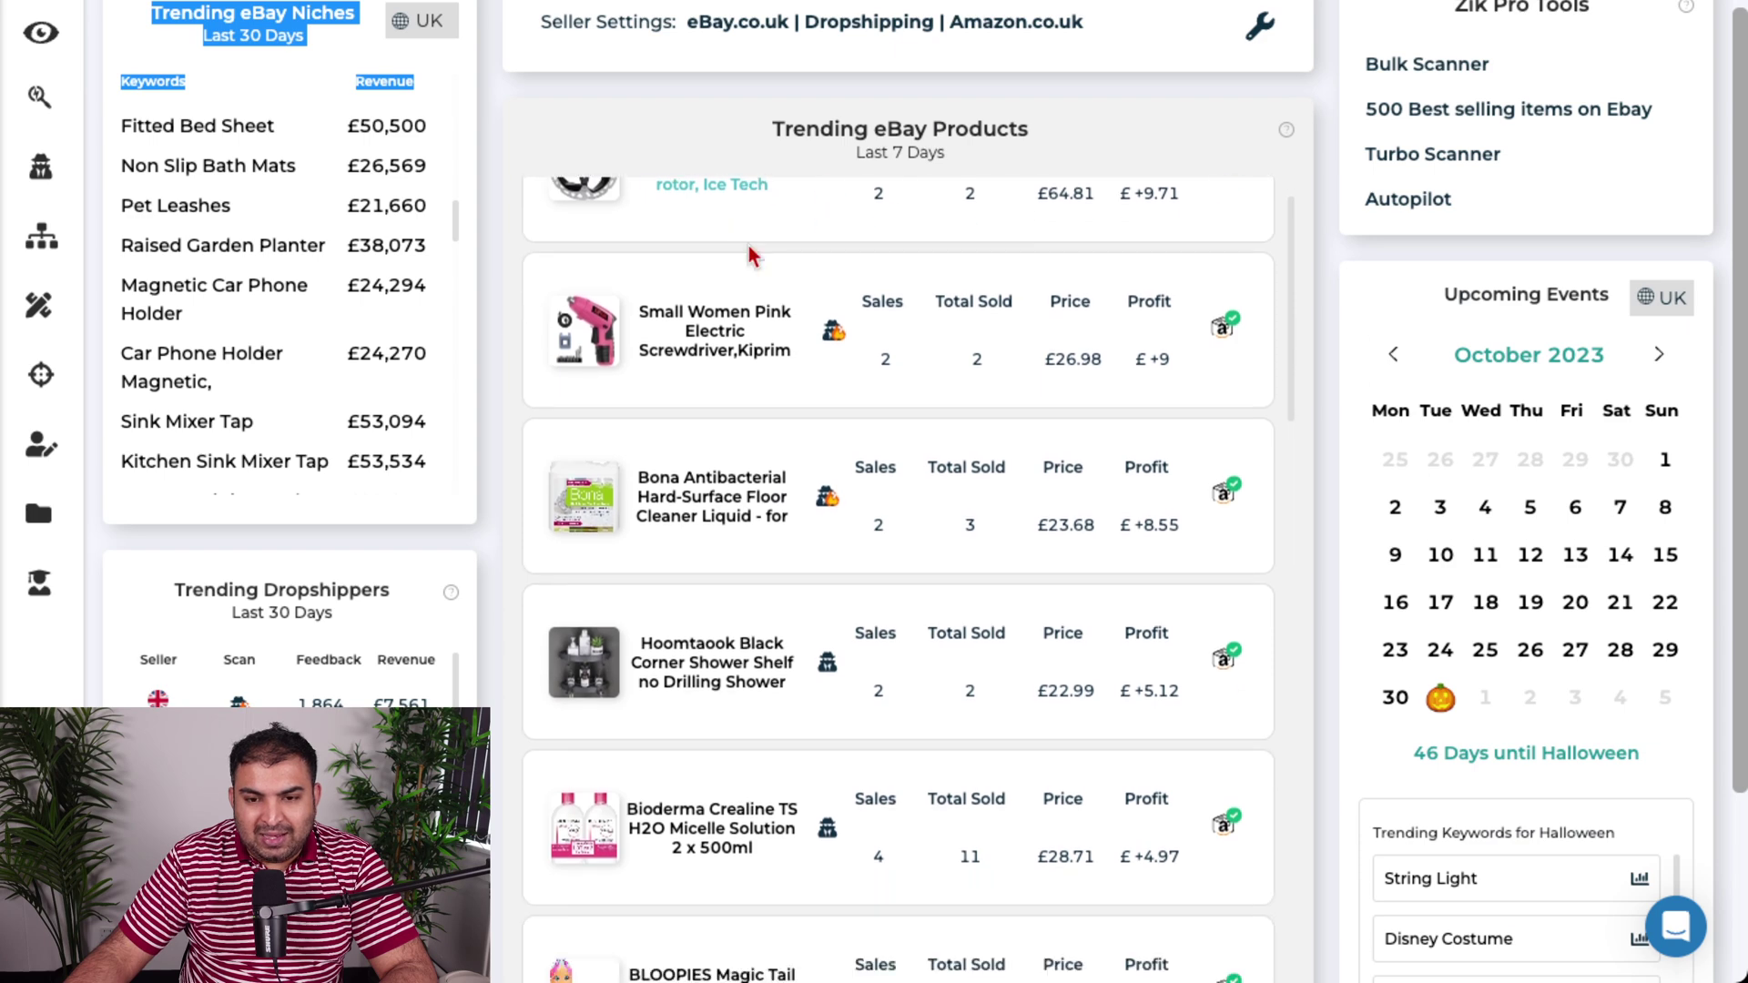
scroll(732, 251, "up", 1)
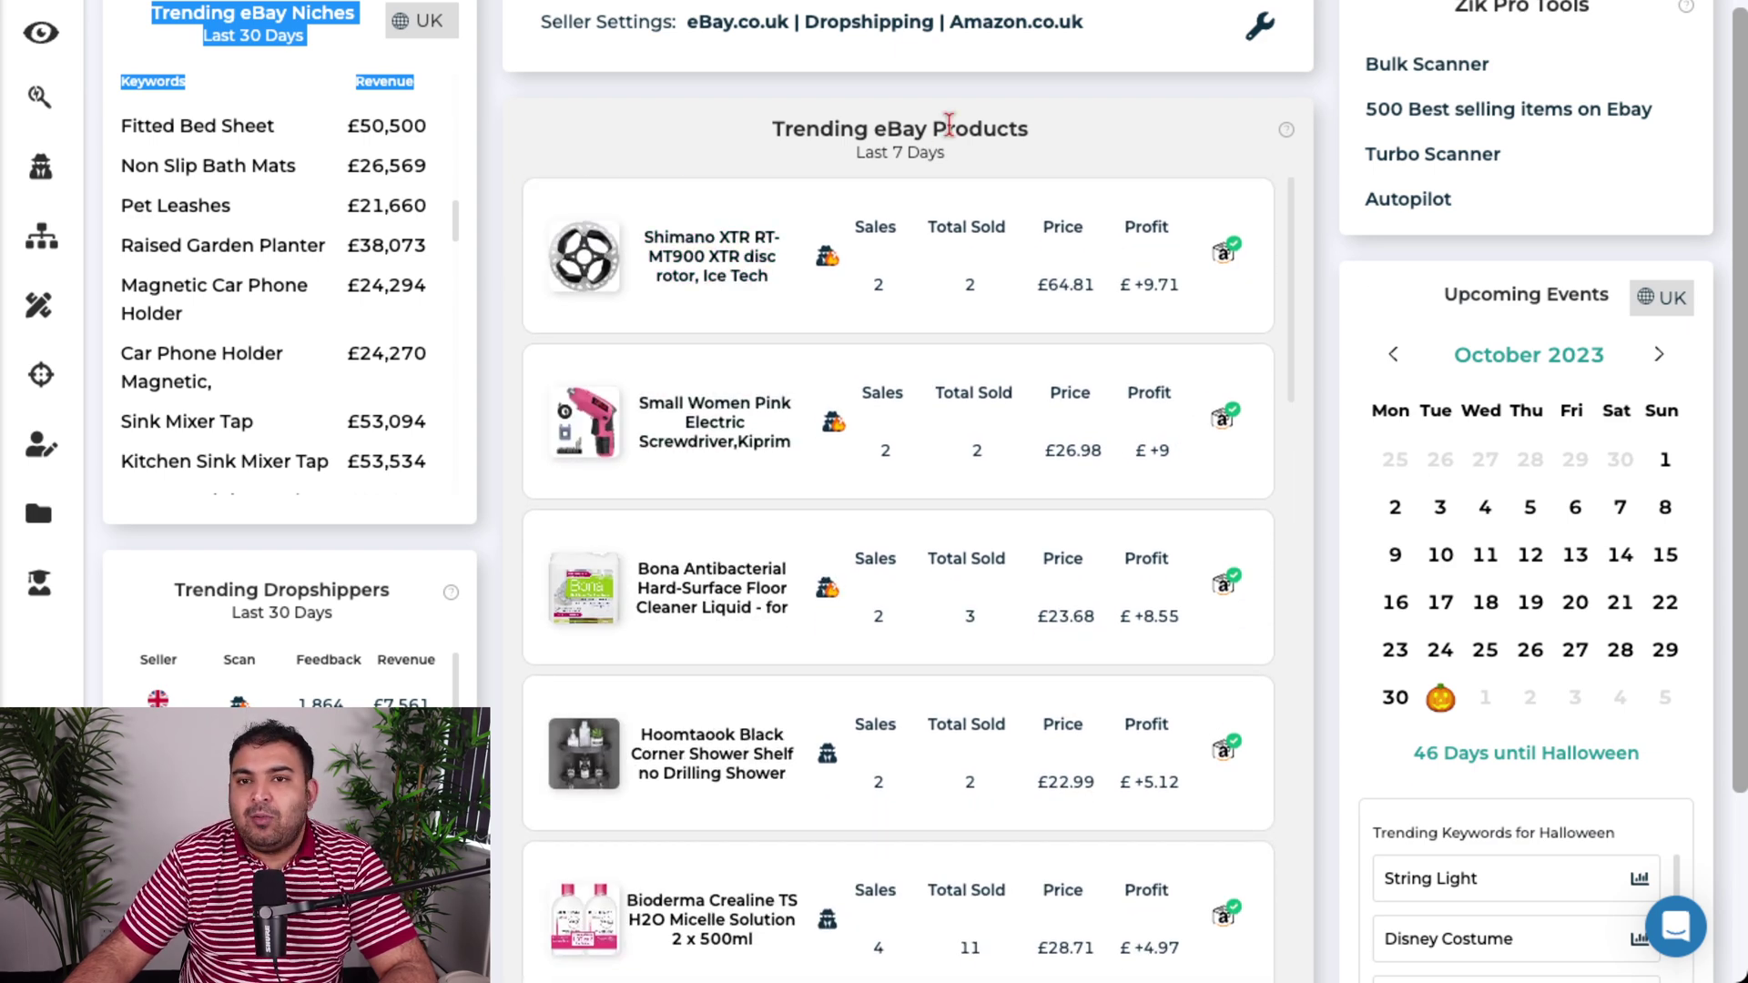
Set the product source to AliExpress and business model to Wholesale, then view Trending eBay Products.
left_click(1259, 25)
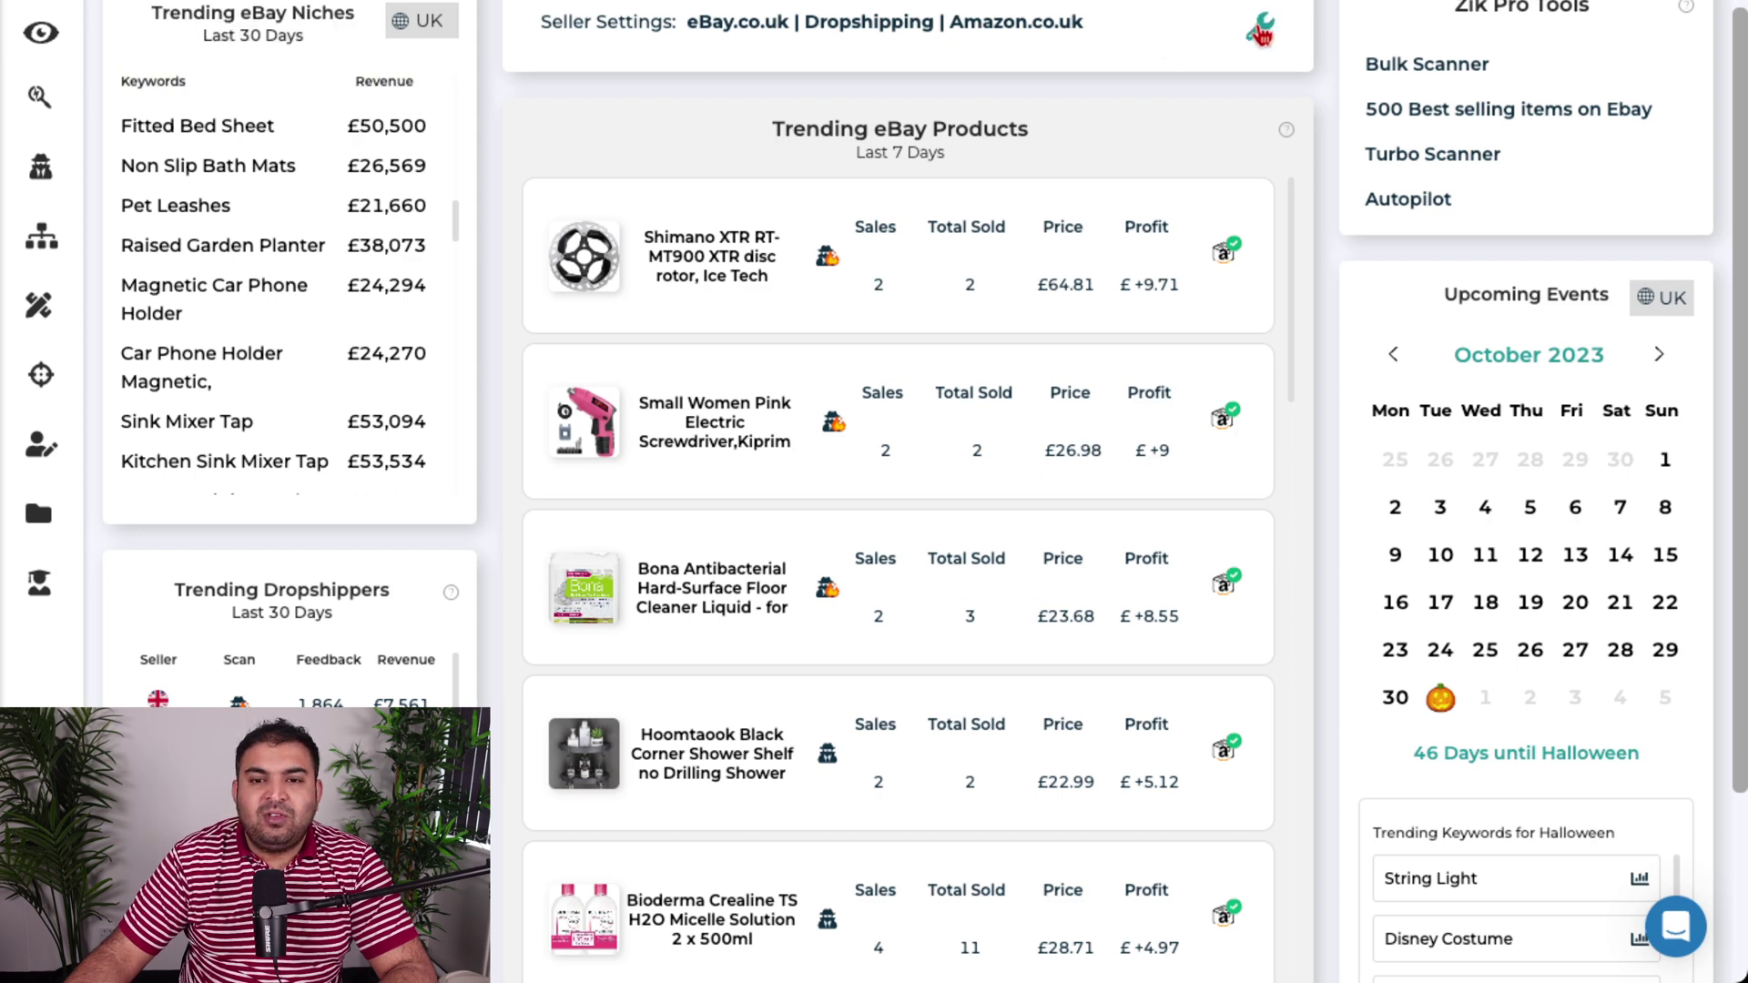
left_click(879, 184)
left_click(793, 238)
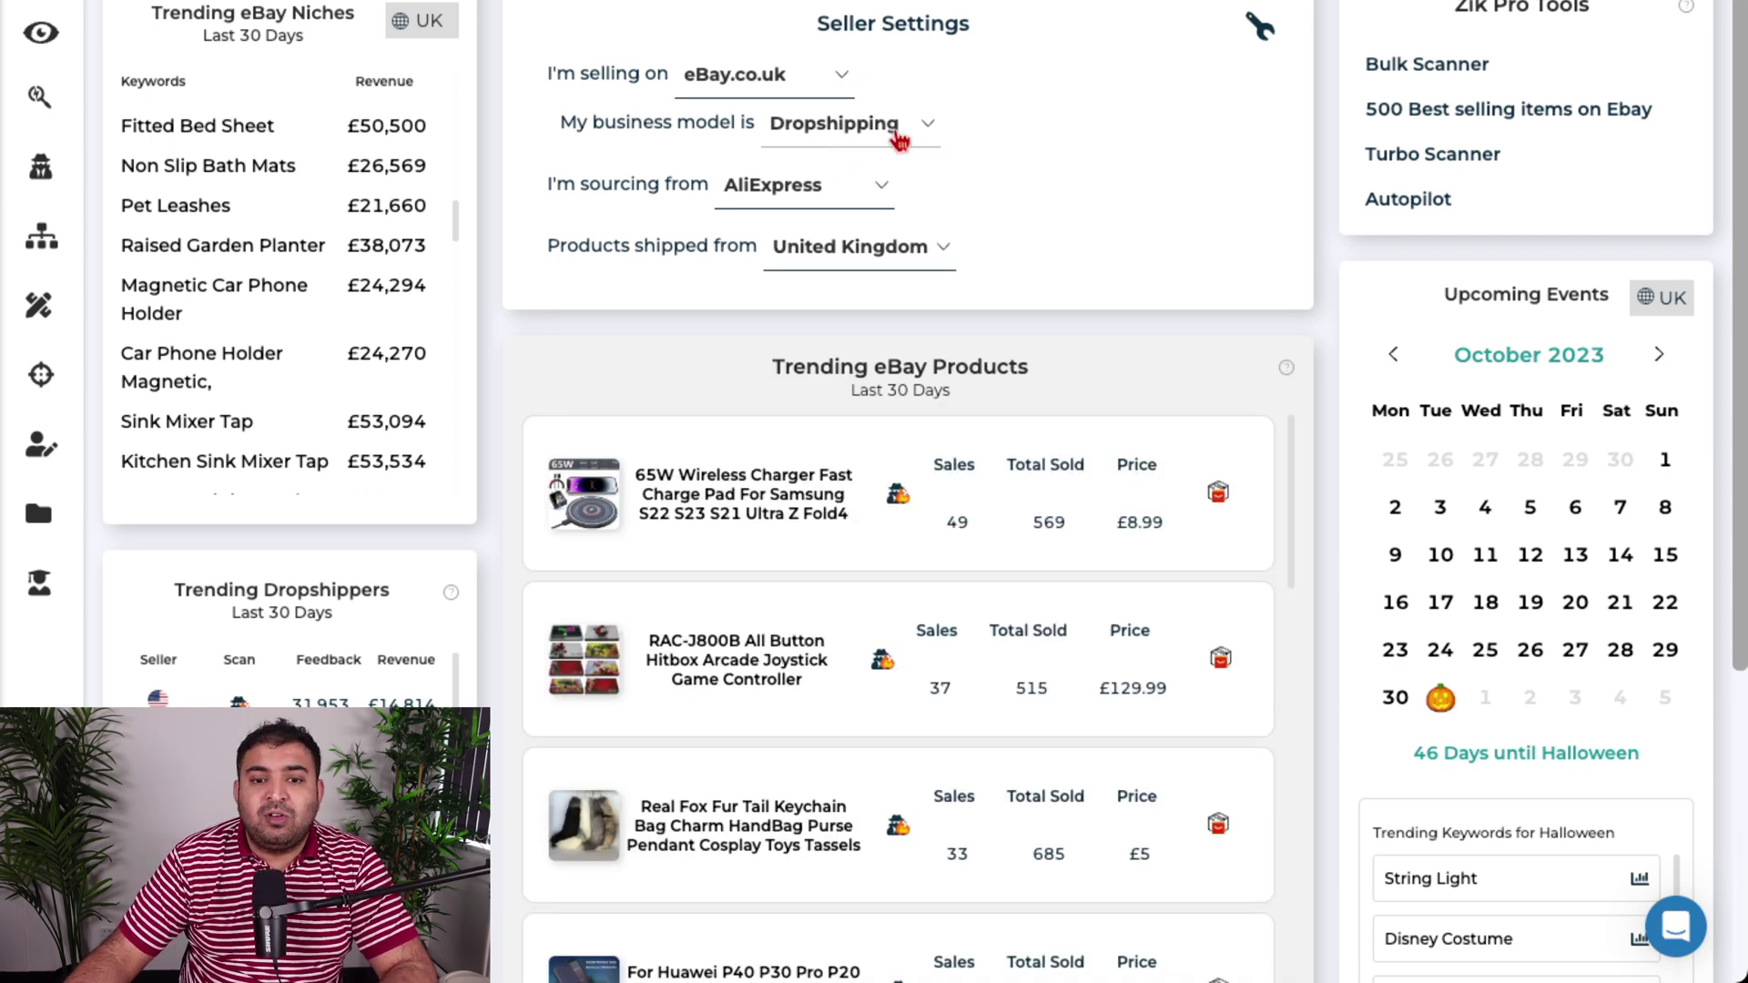
left_click(891, 137)
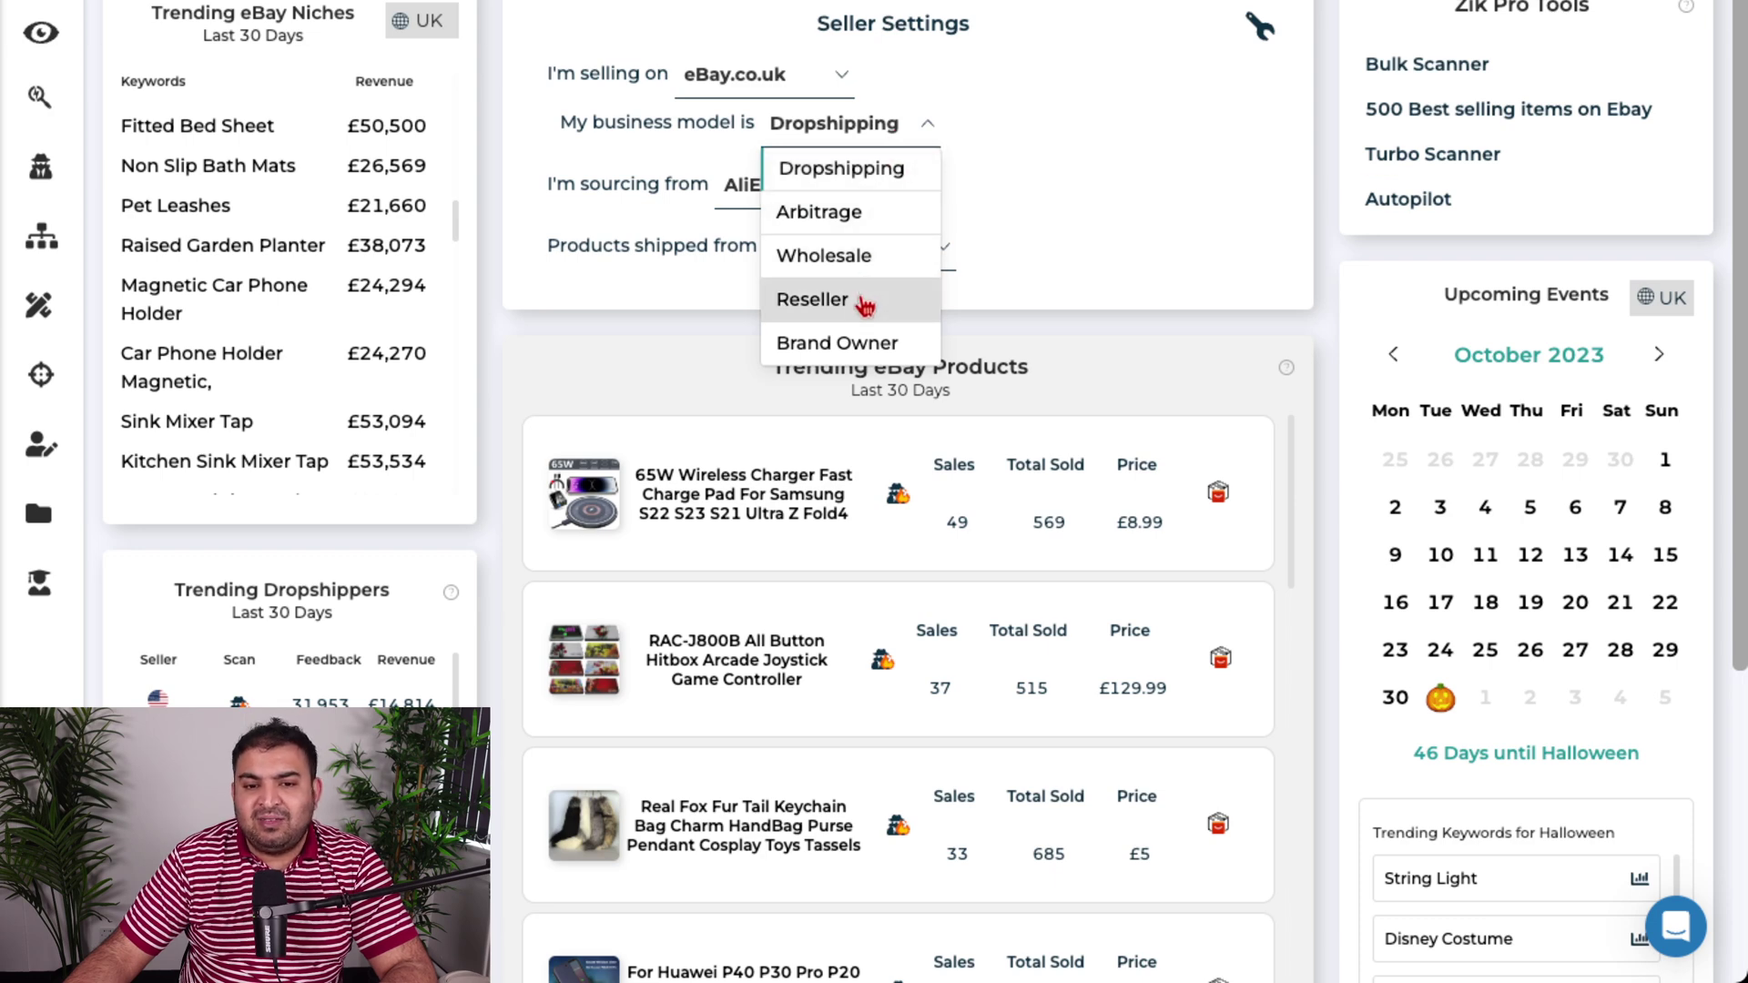
left_click(862, 260)
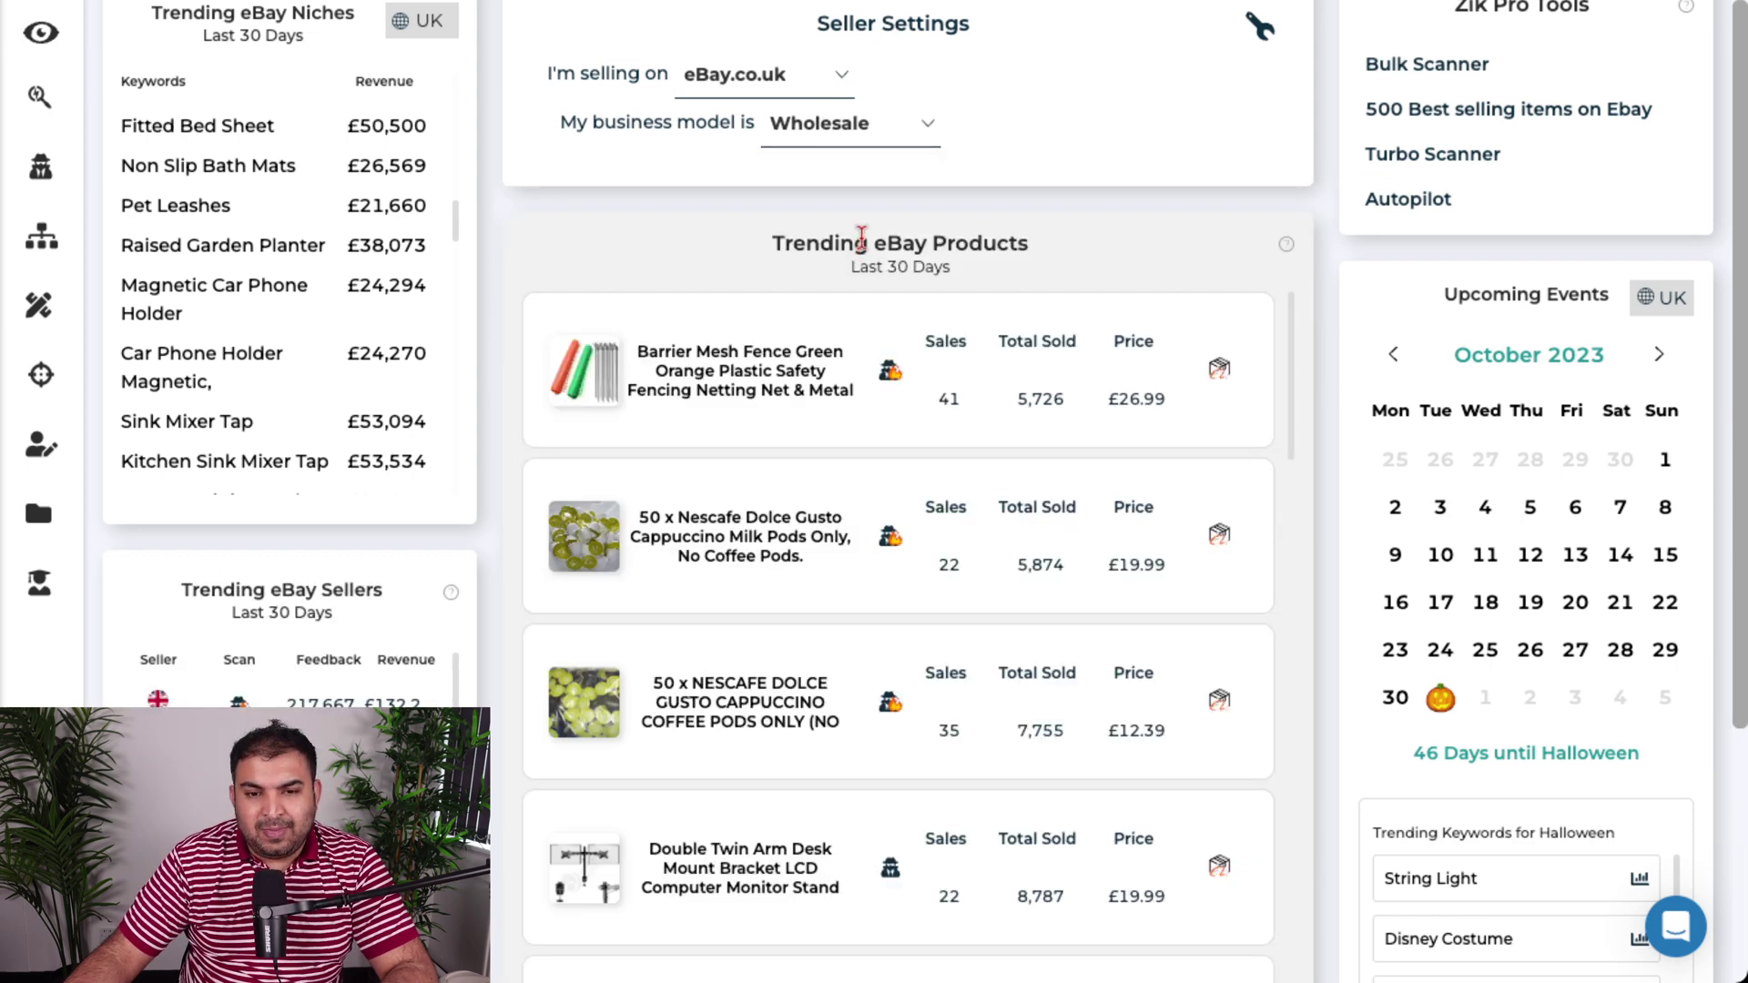
scroll(863, 237, "down", 1)
scroll(1222, 281, "down", 1)
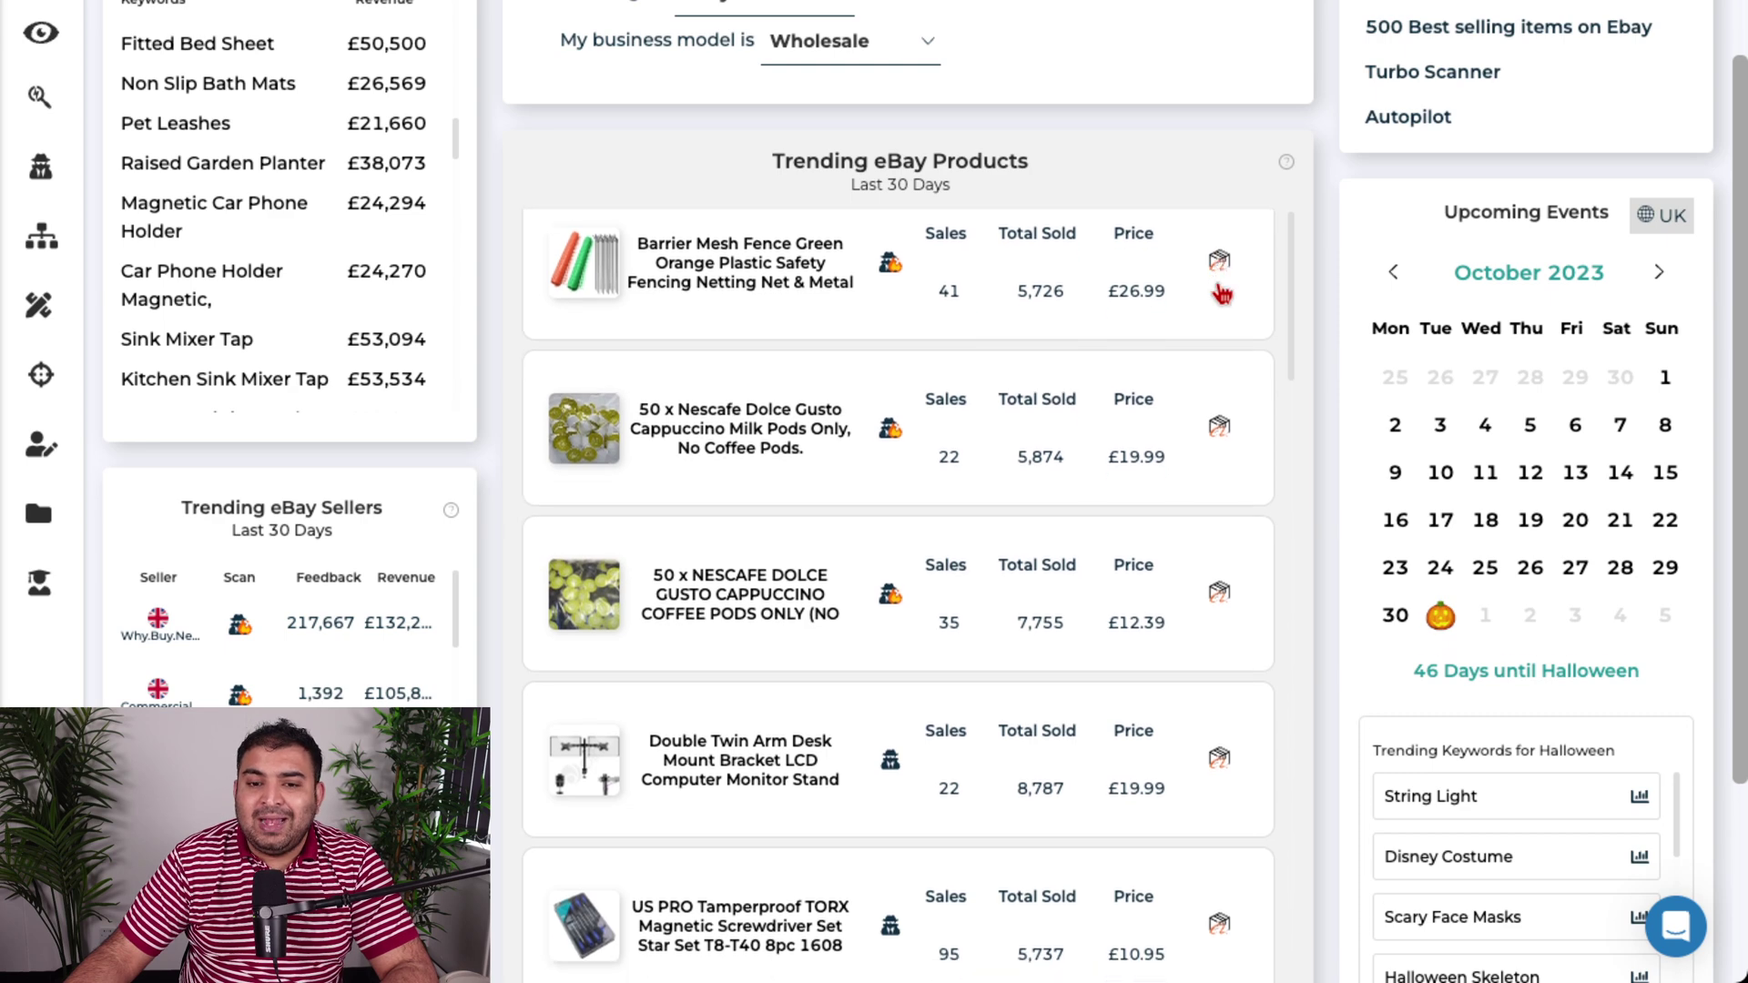
scroll(947, 296, "up", 1)
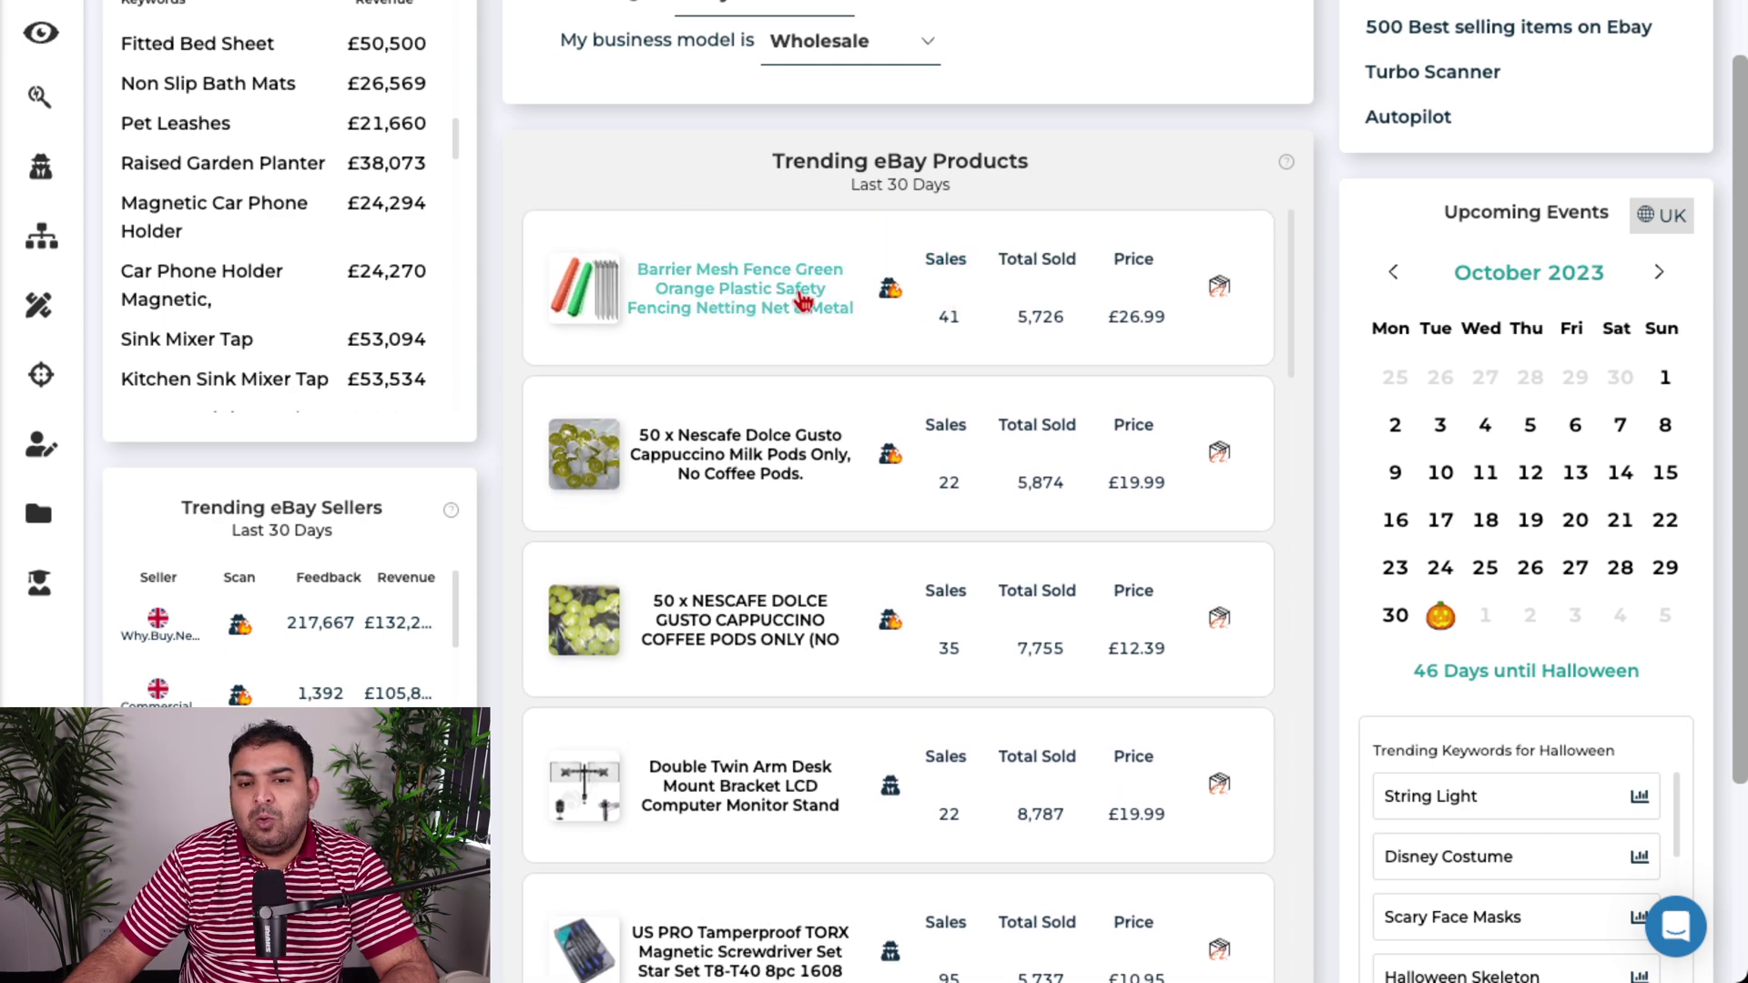
scroll(785, 279, "down", 2)
scroll(764, 265, "up", 2)
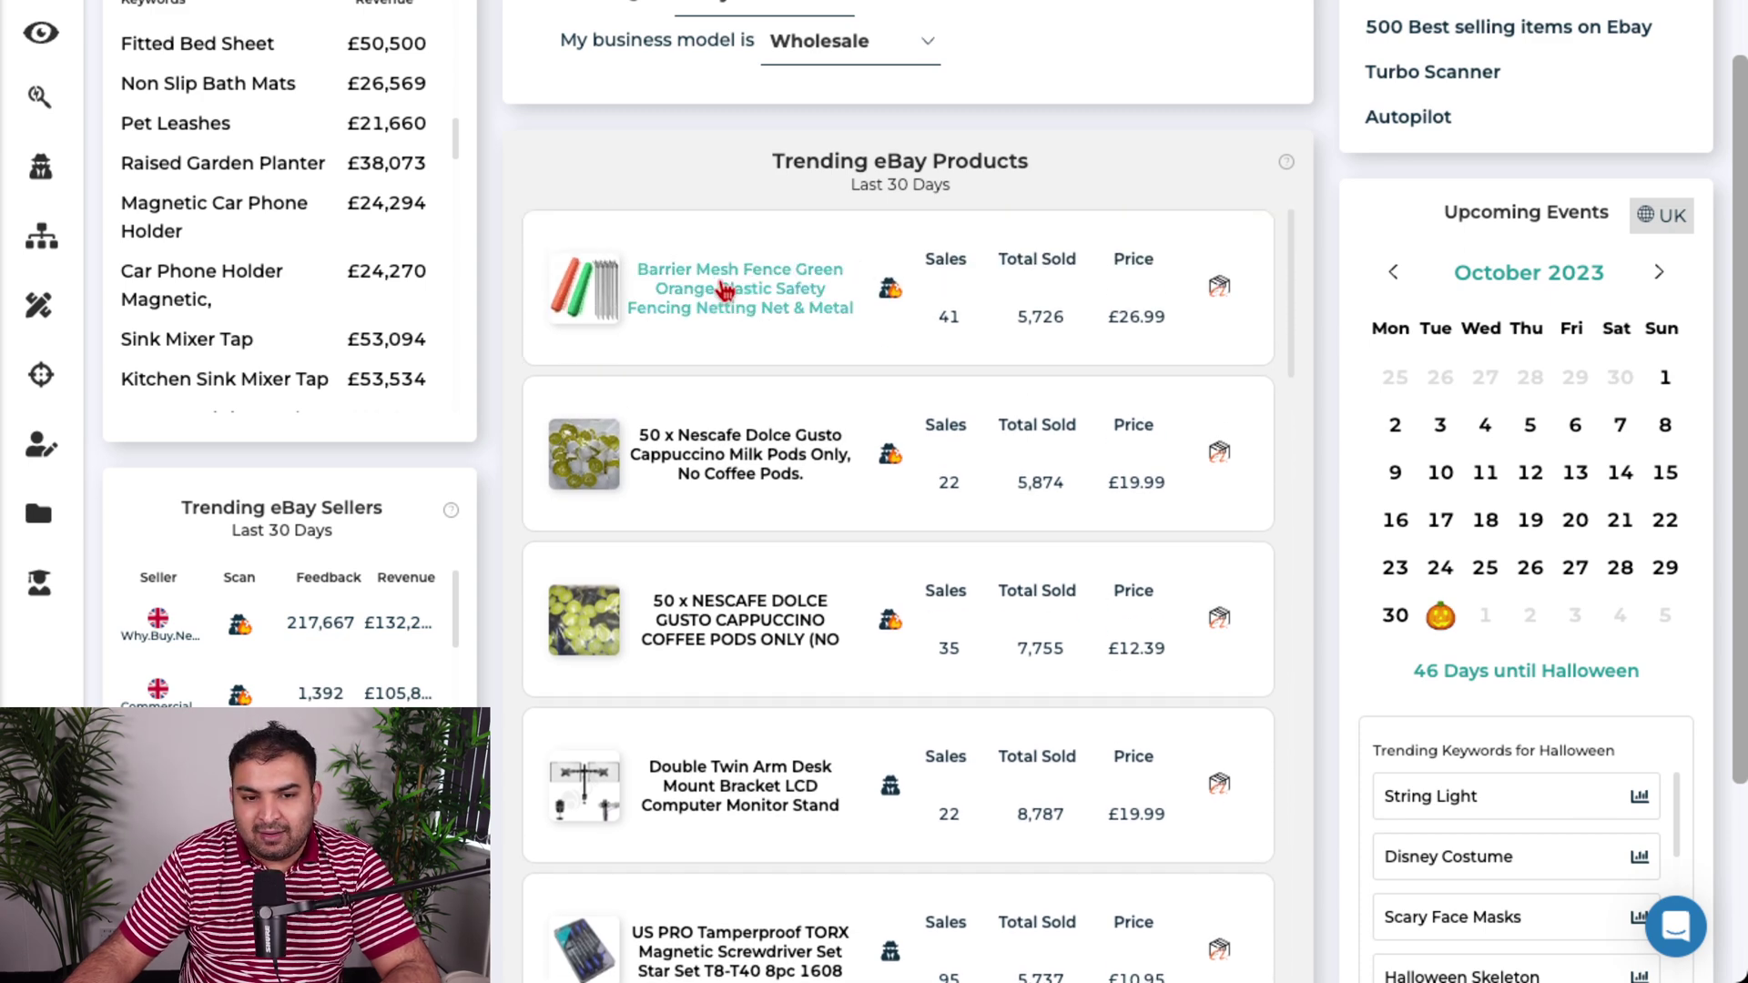
left_click(723, 289)
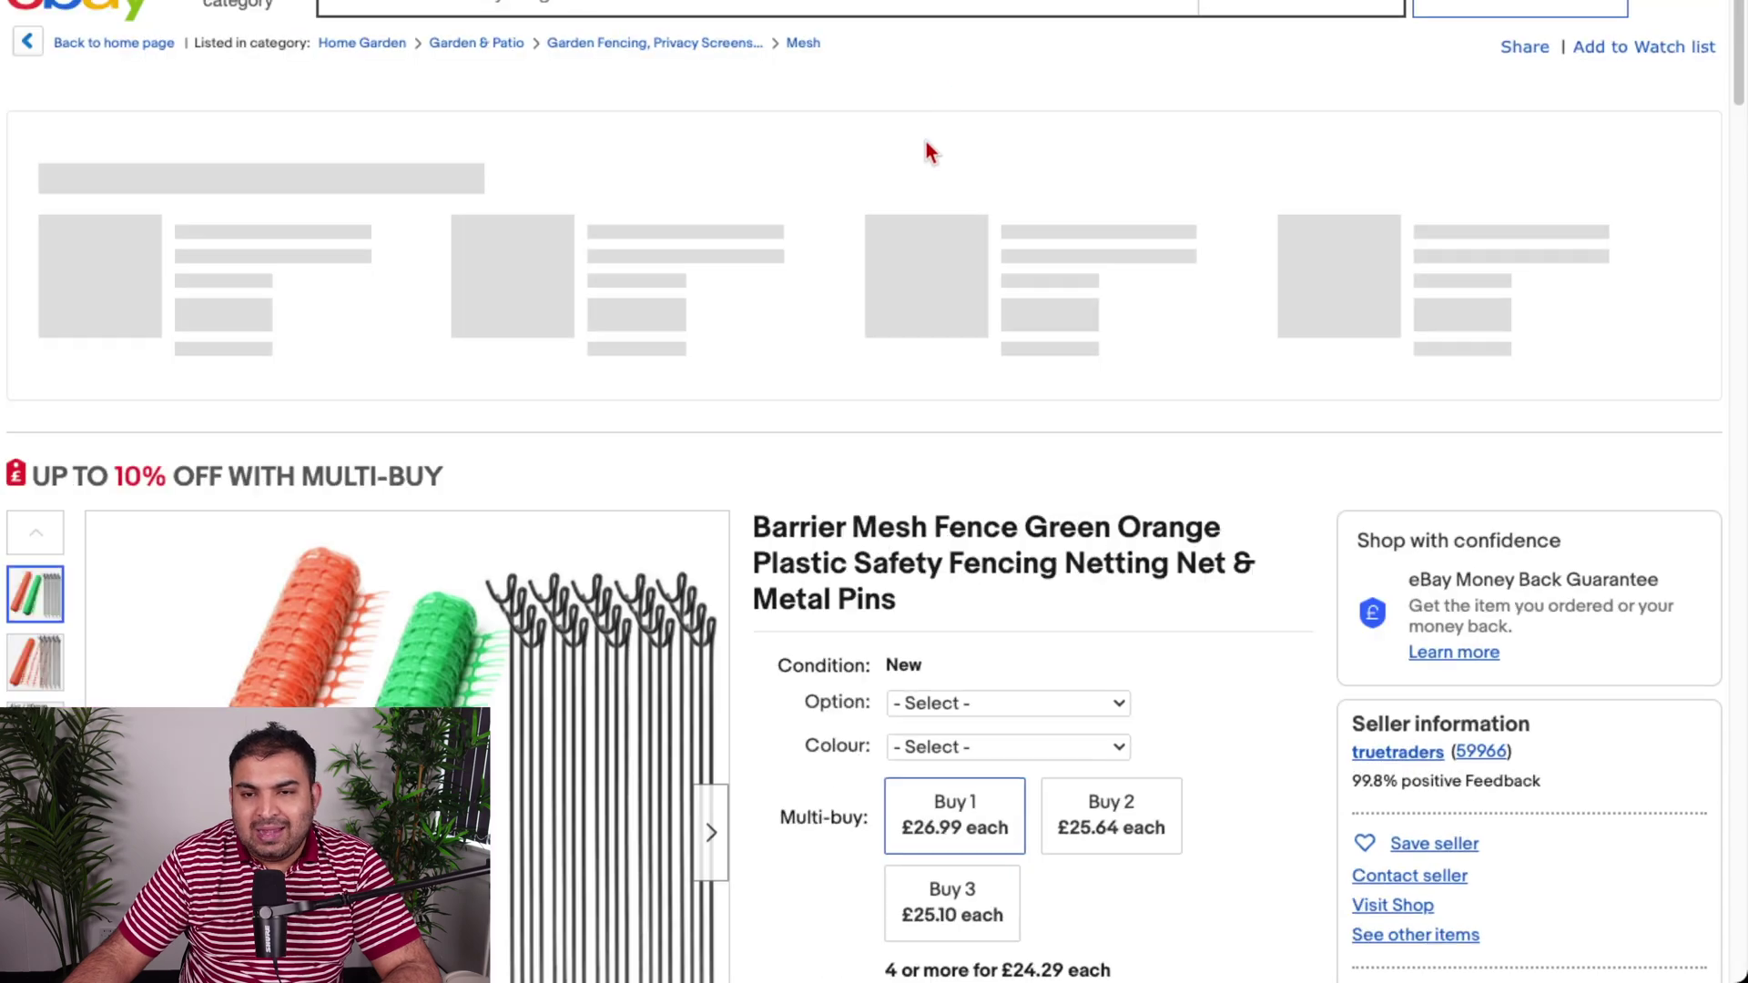
scroll(925, 145, "down", 5)
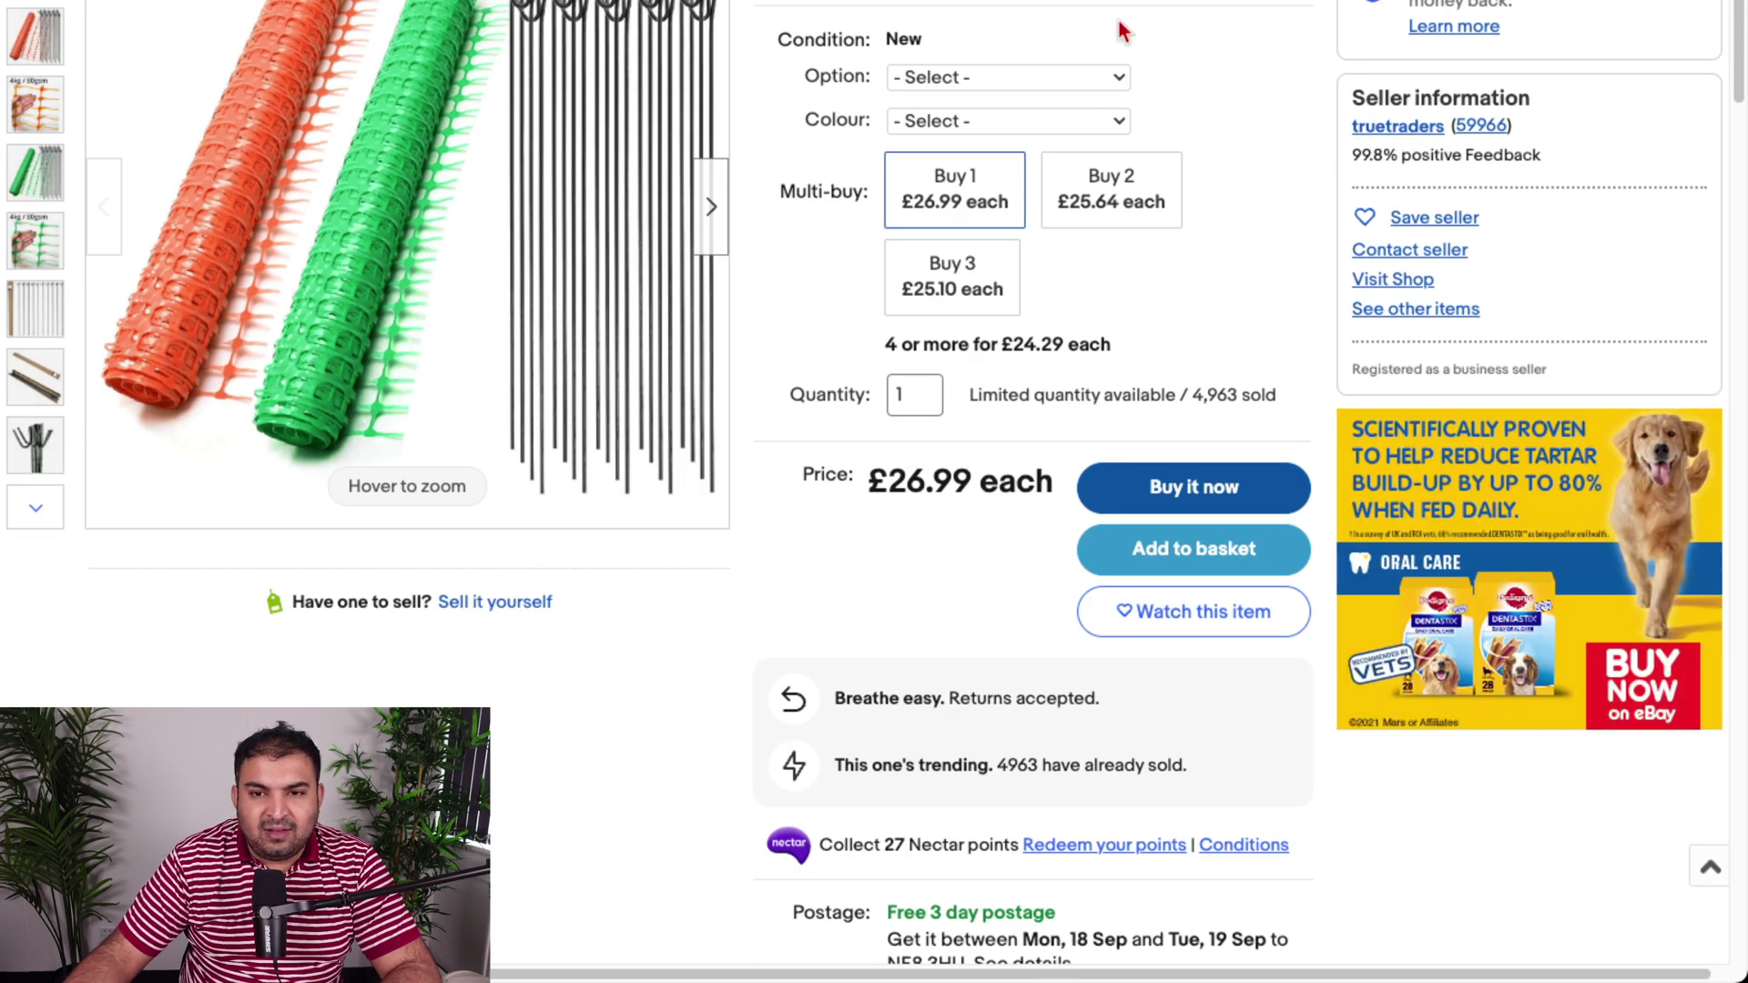
key("ctrl+w")
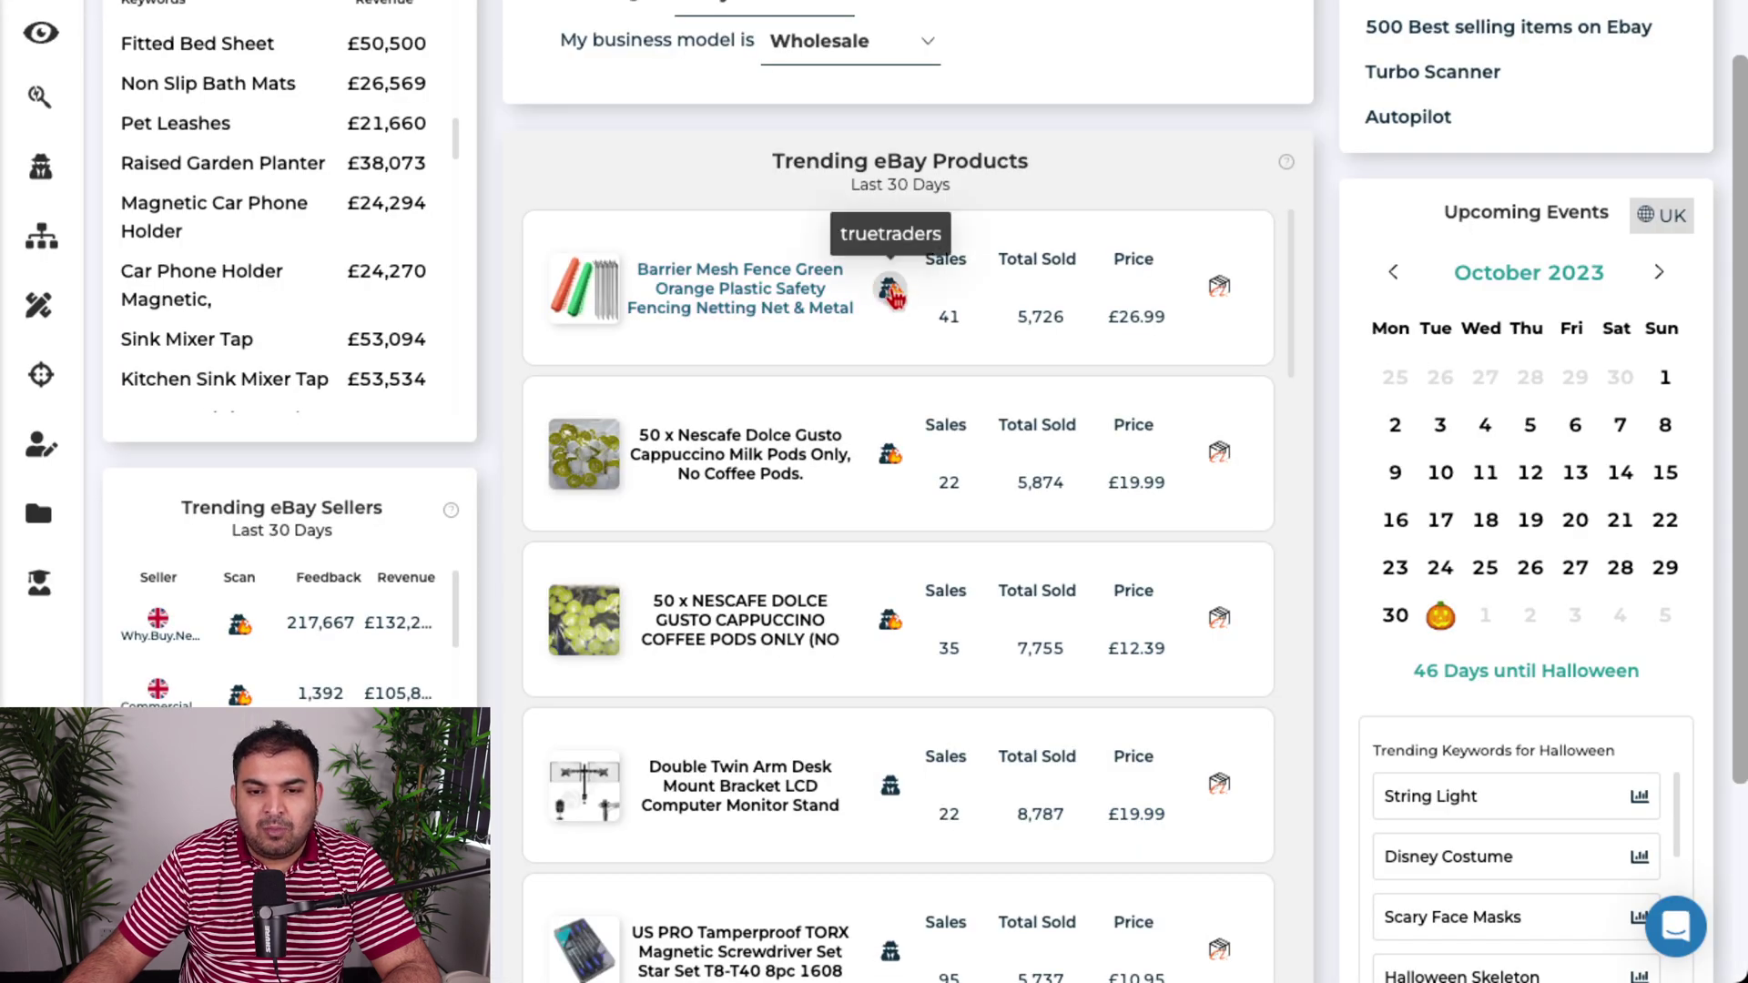
Open the fence's supplier and similar-items panel, then close it.
left_click(1219, 290)
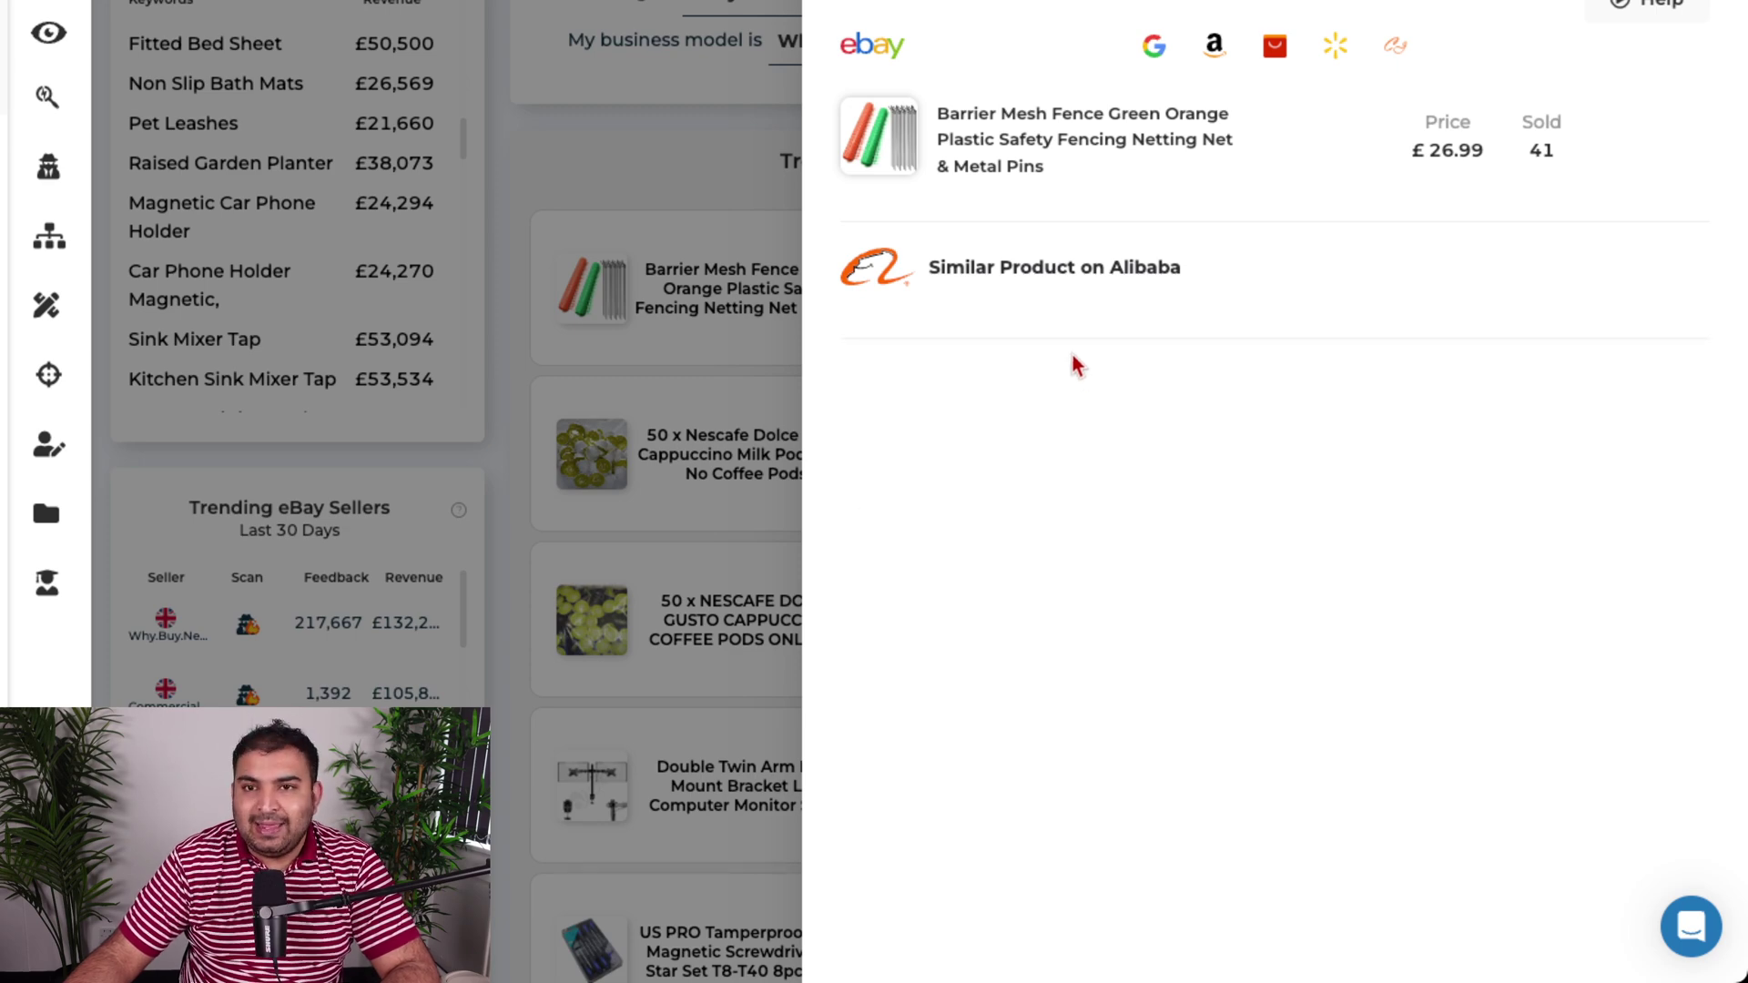
left_click(666, 107)
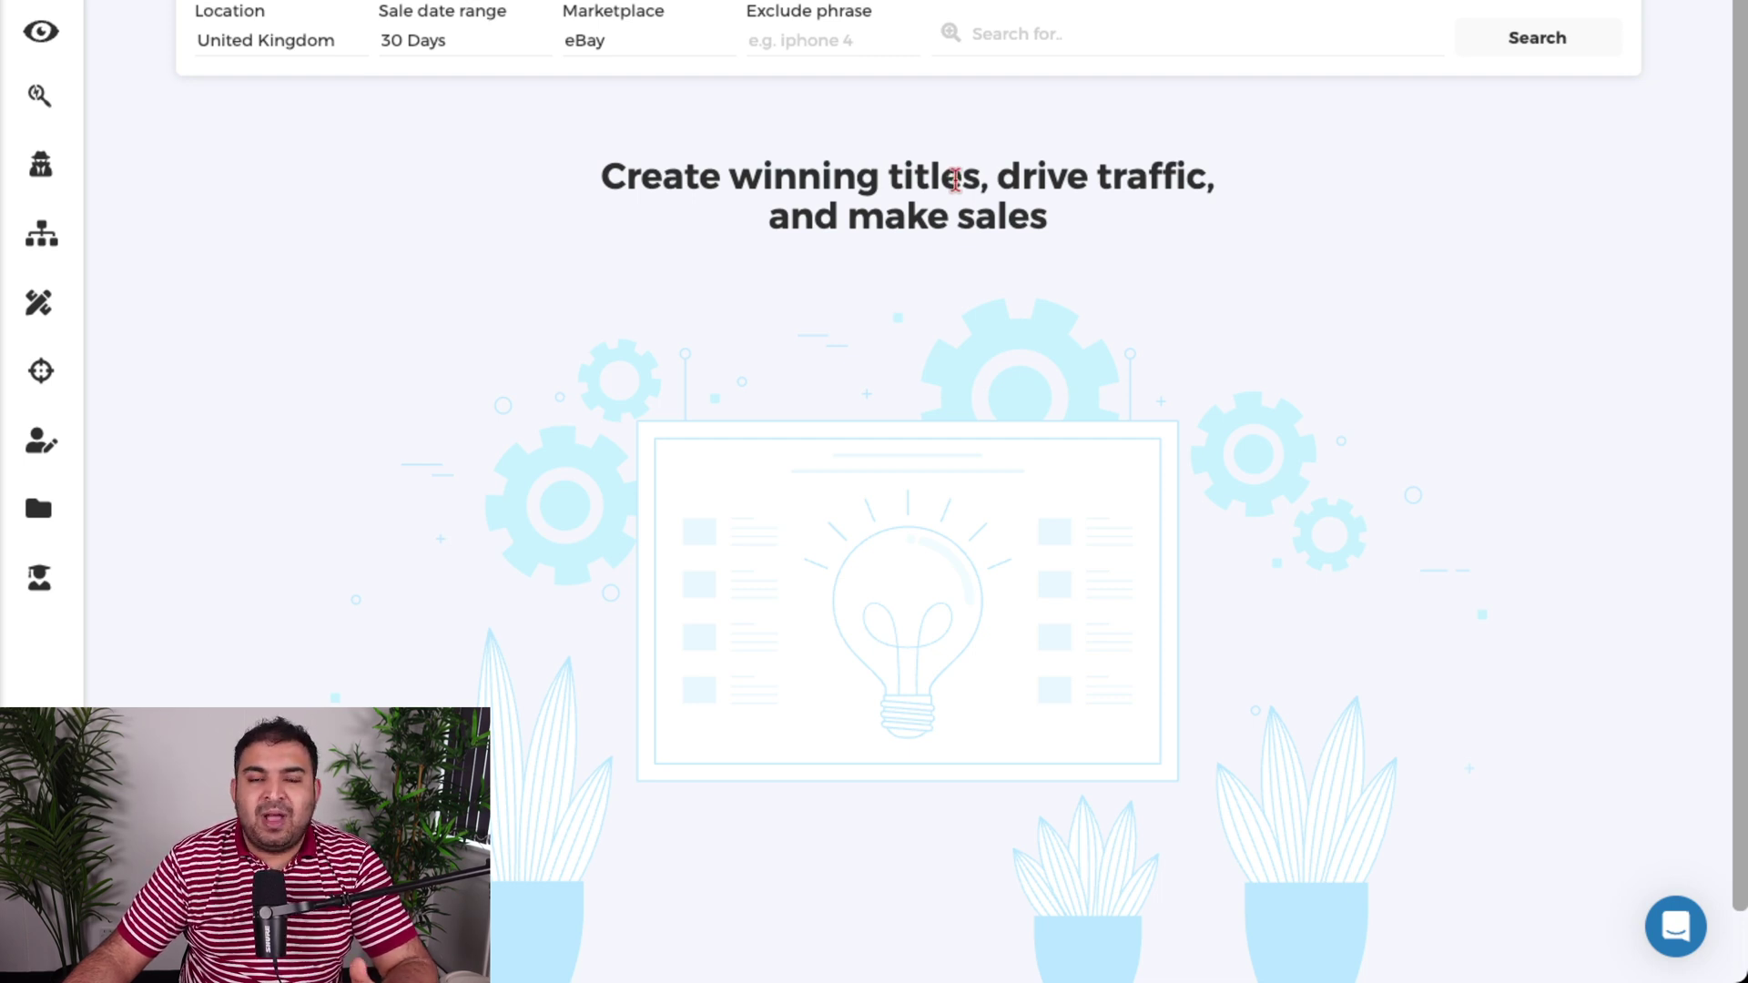
Search the Title Builder for 'air fryer' and review the Long Tail and Generic keyword ideas.
left_click(1120, 38)
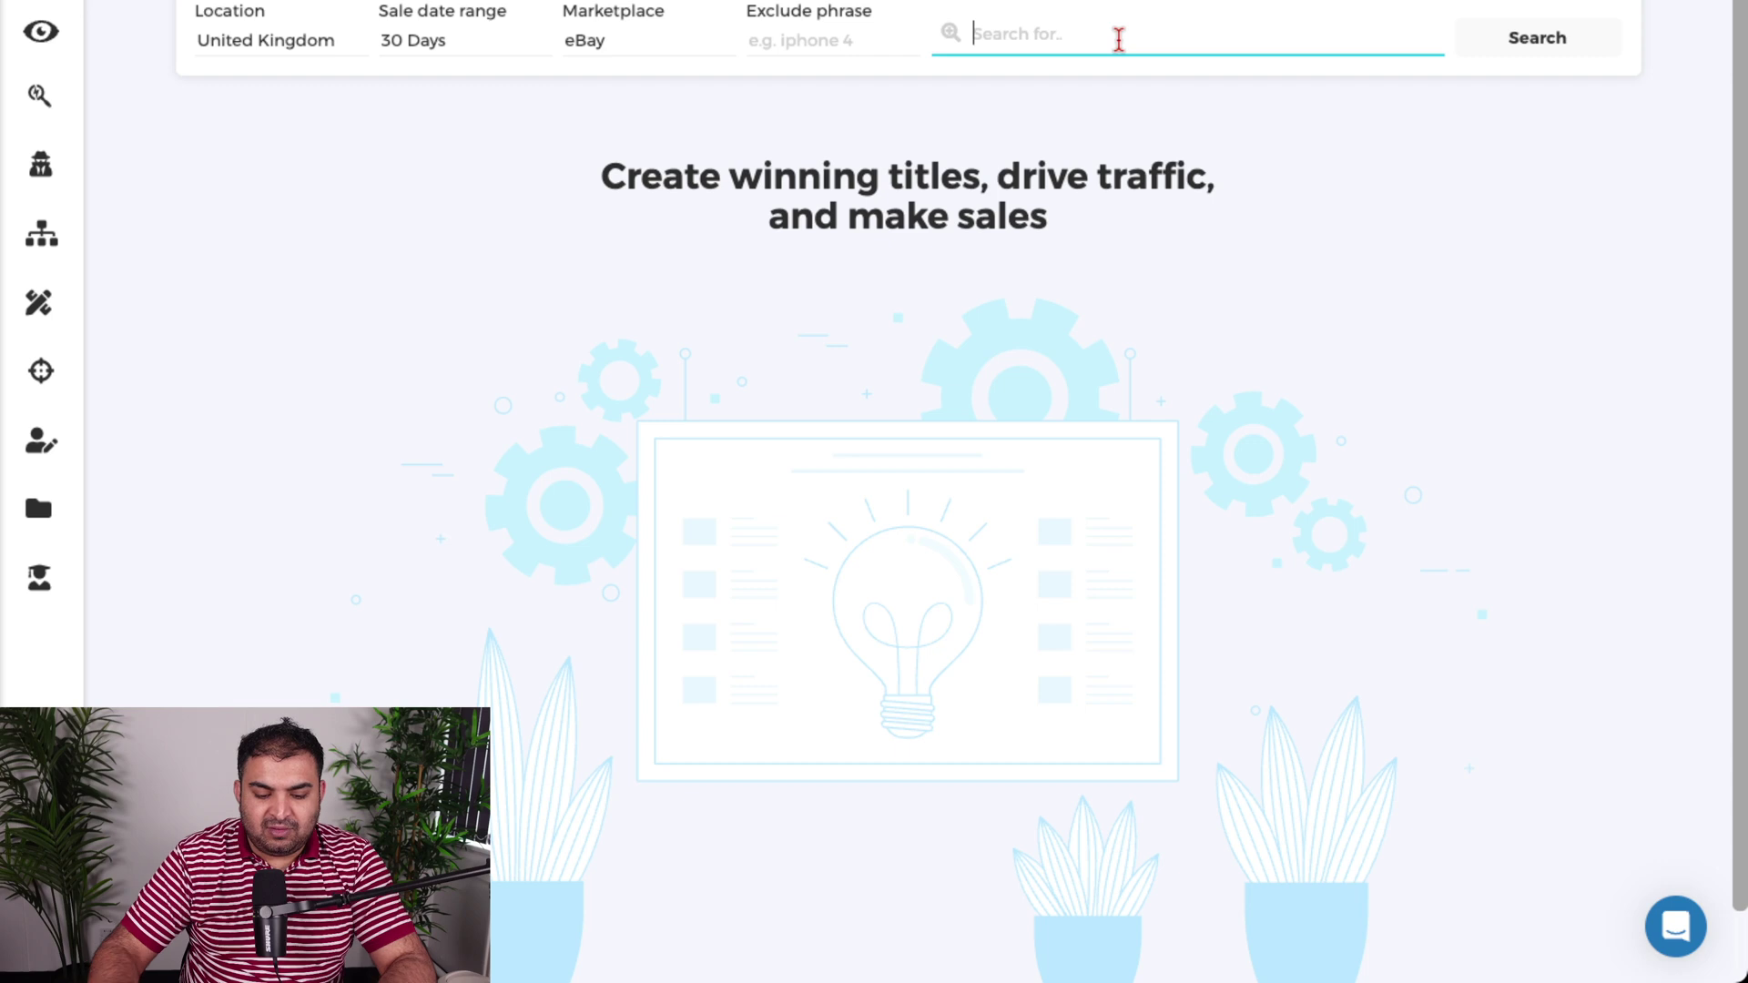
type("air fryer")
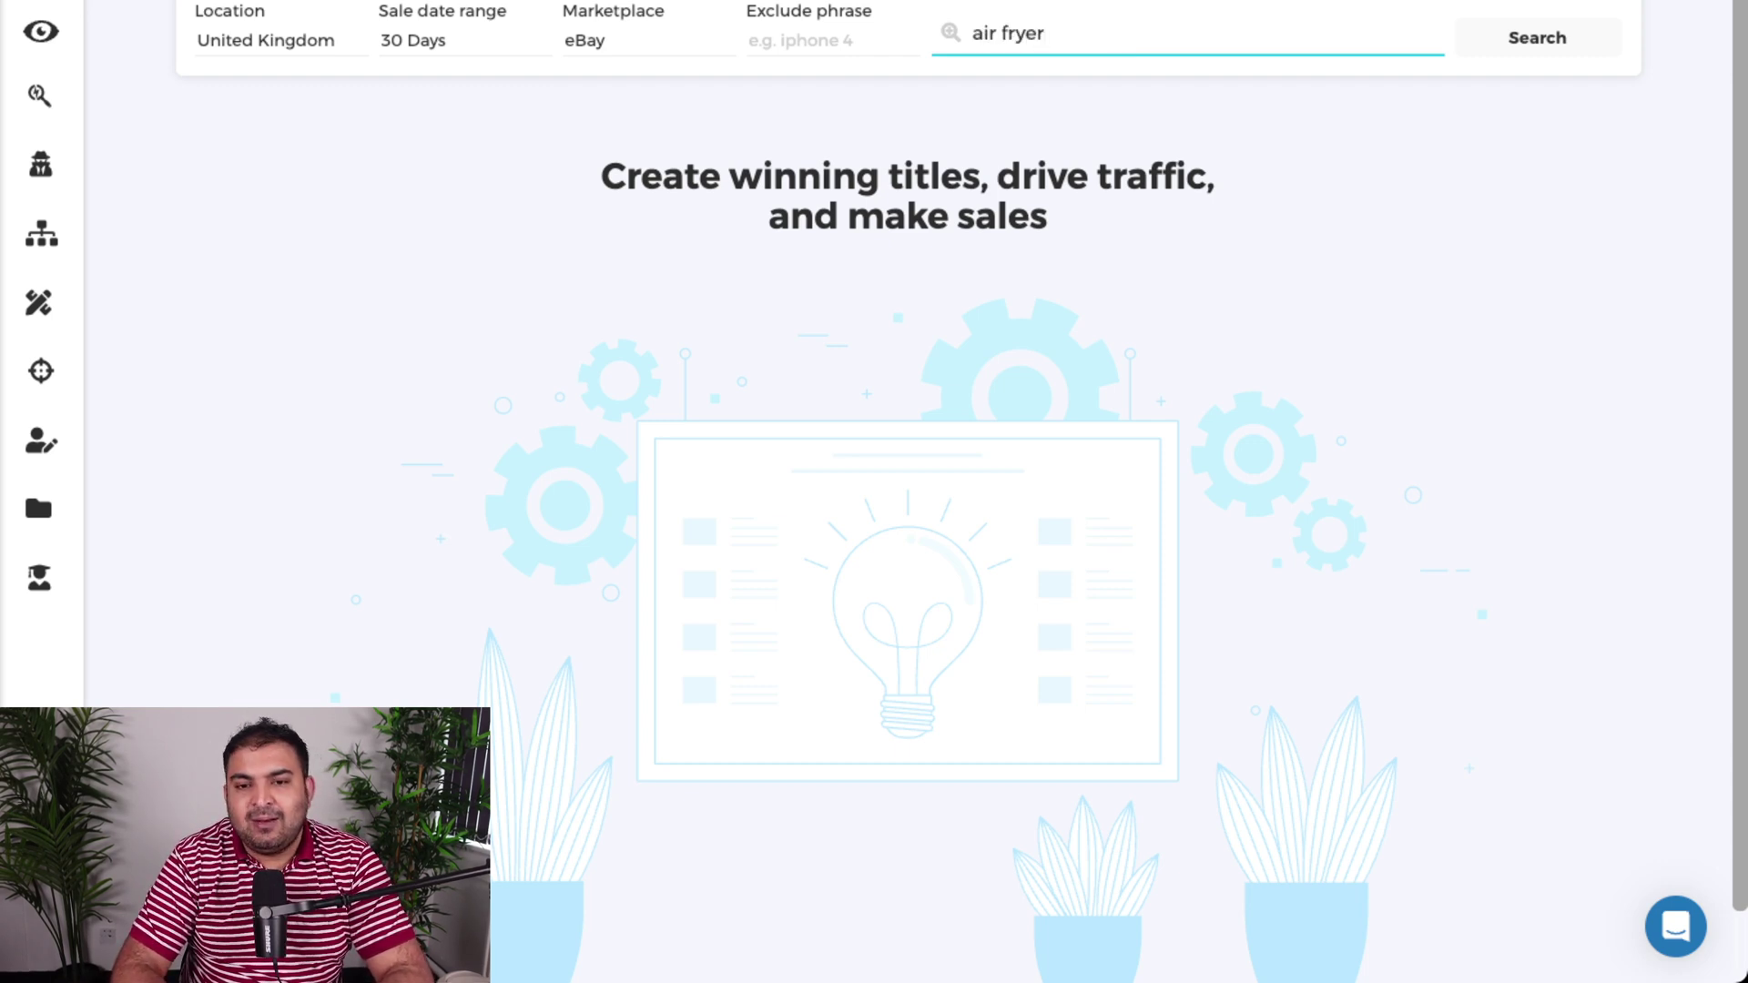
key("Return")
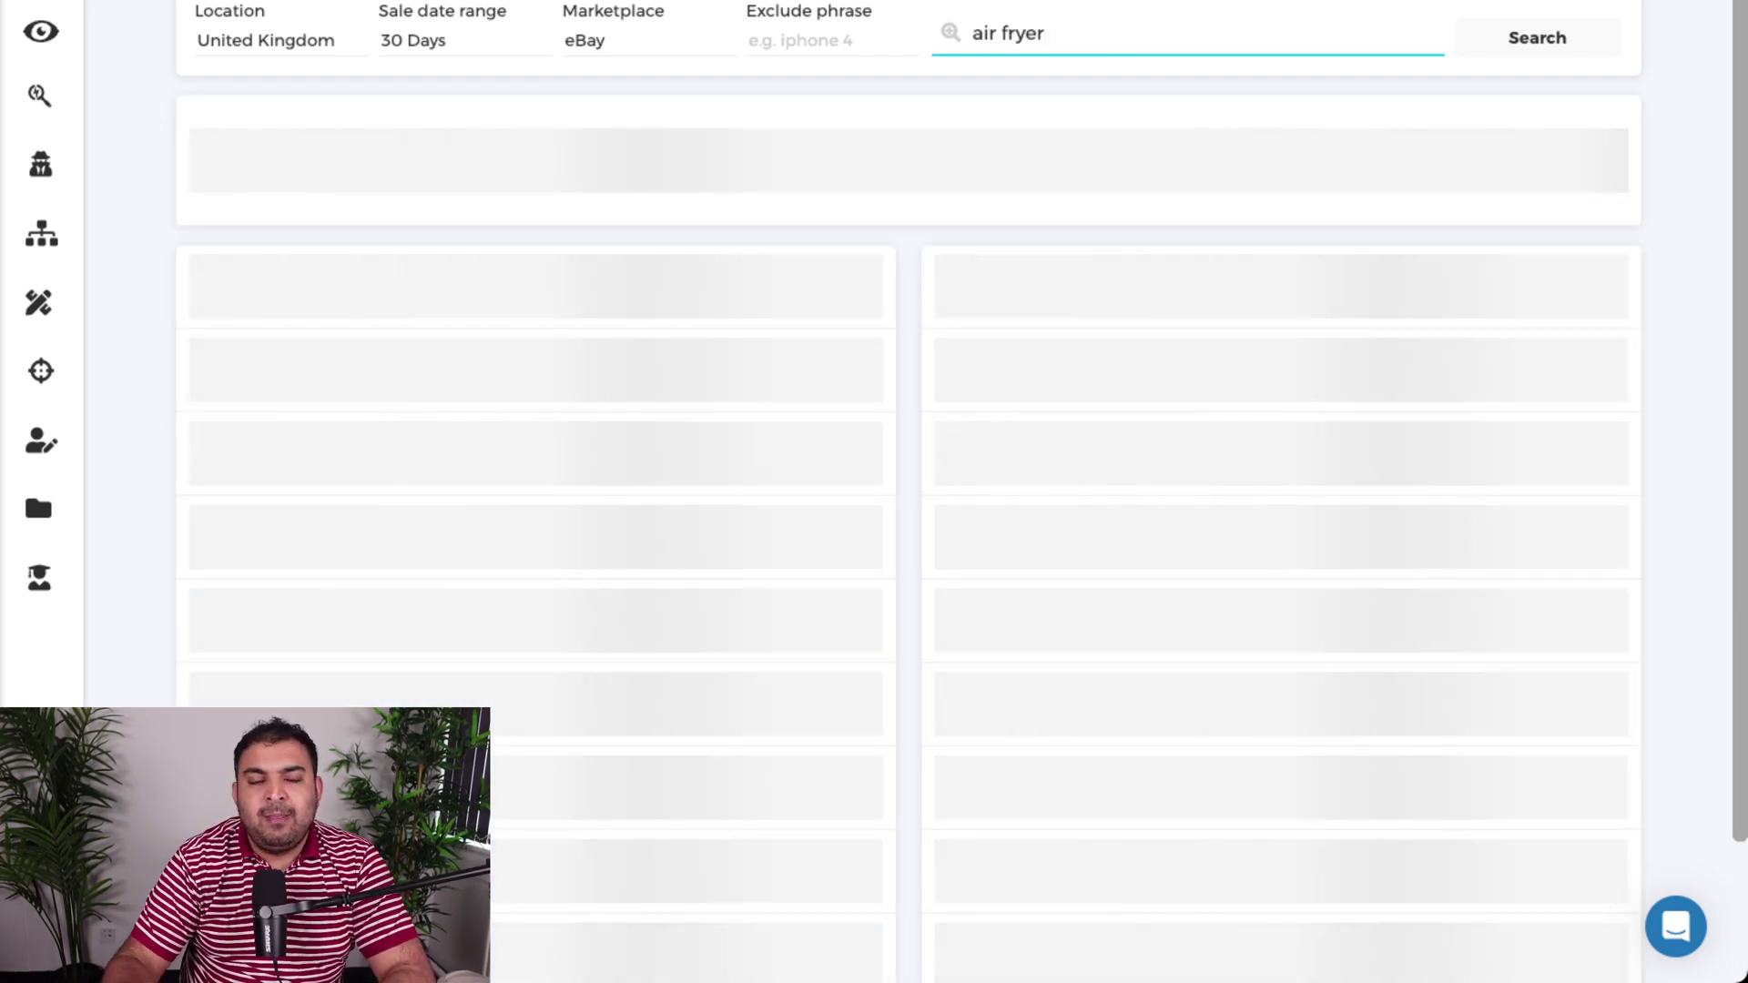
scroll(649, 186, "down", 2)
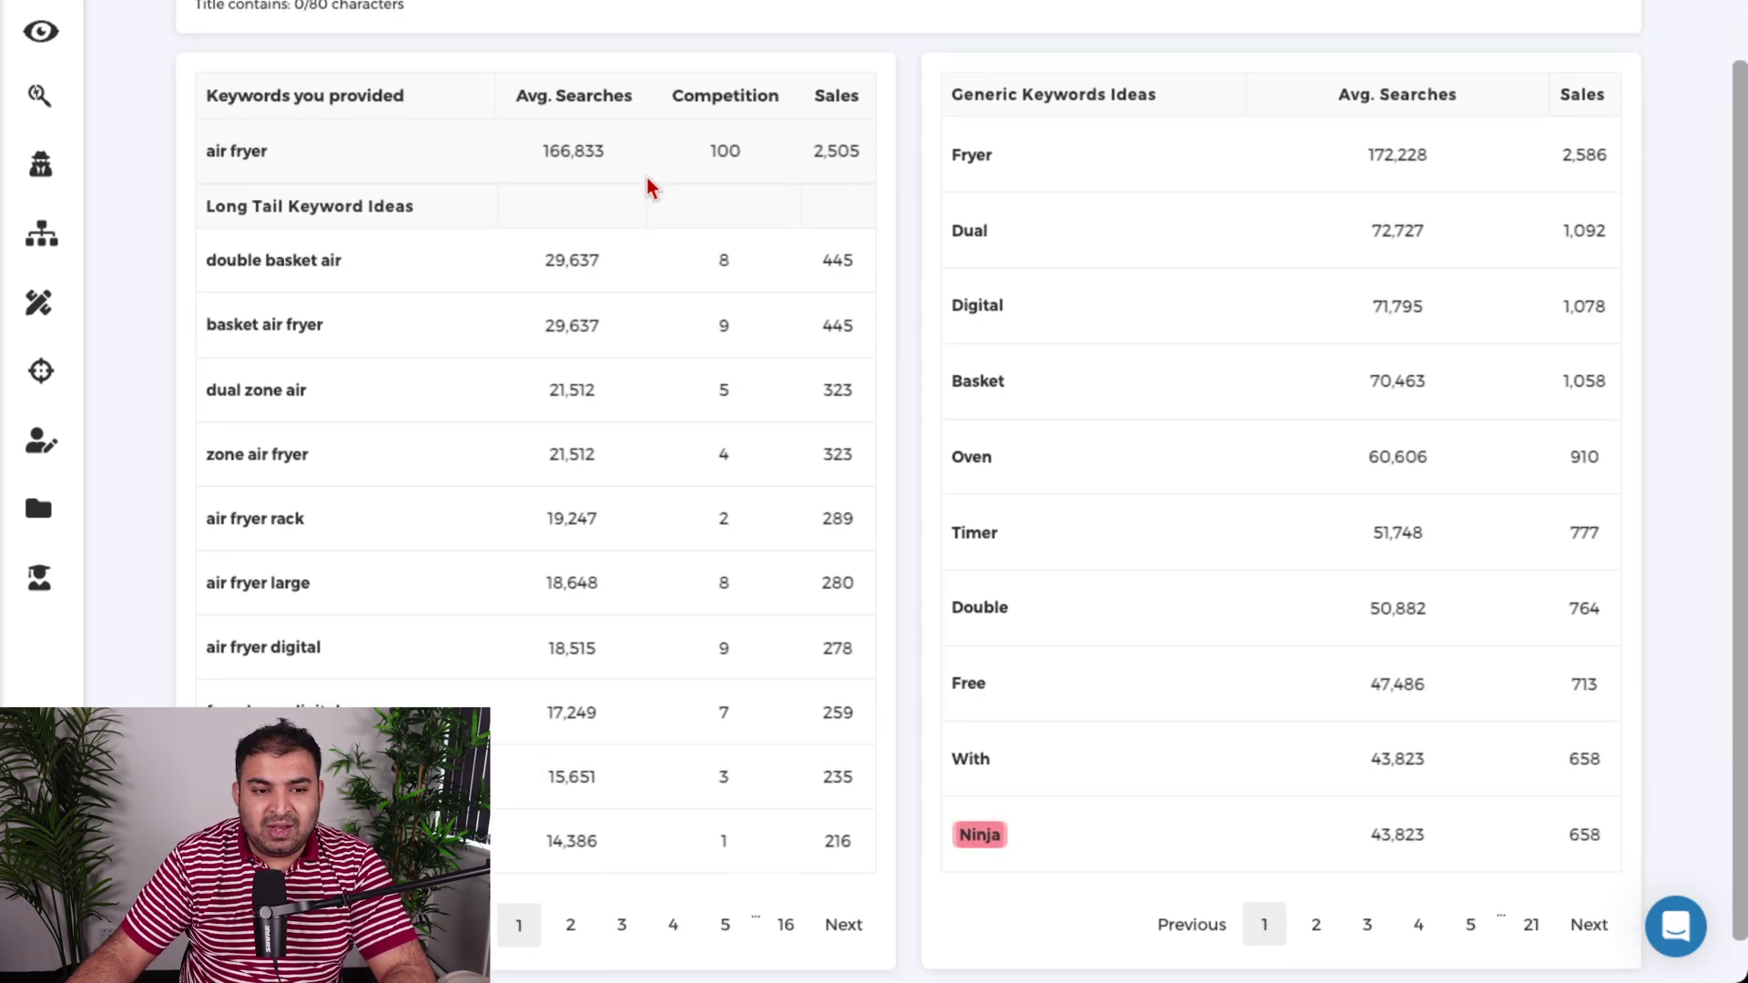
scroll(646, 176, "down", 1)
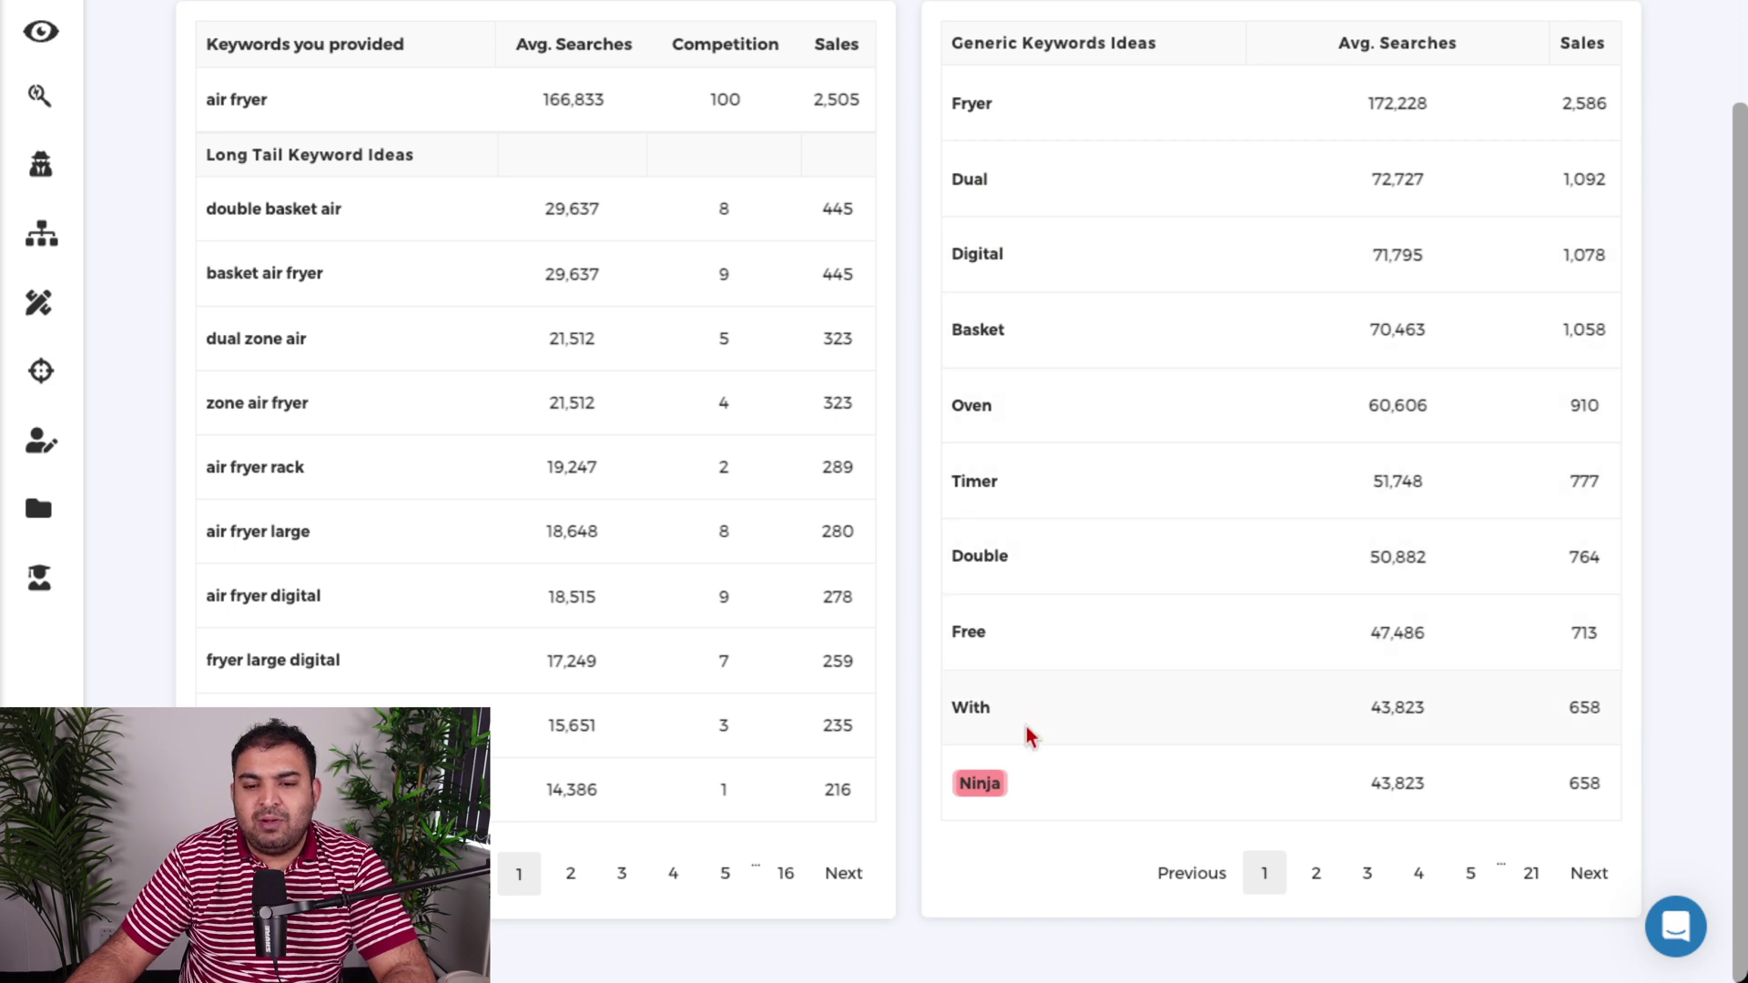
scroll(977, 368, "up", 2)
scroll(976, 370, "down", 2)
mouse_move(994, 799)
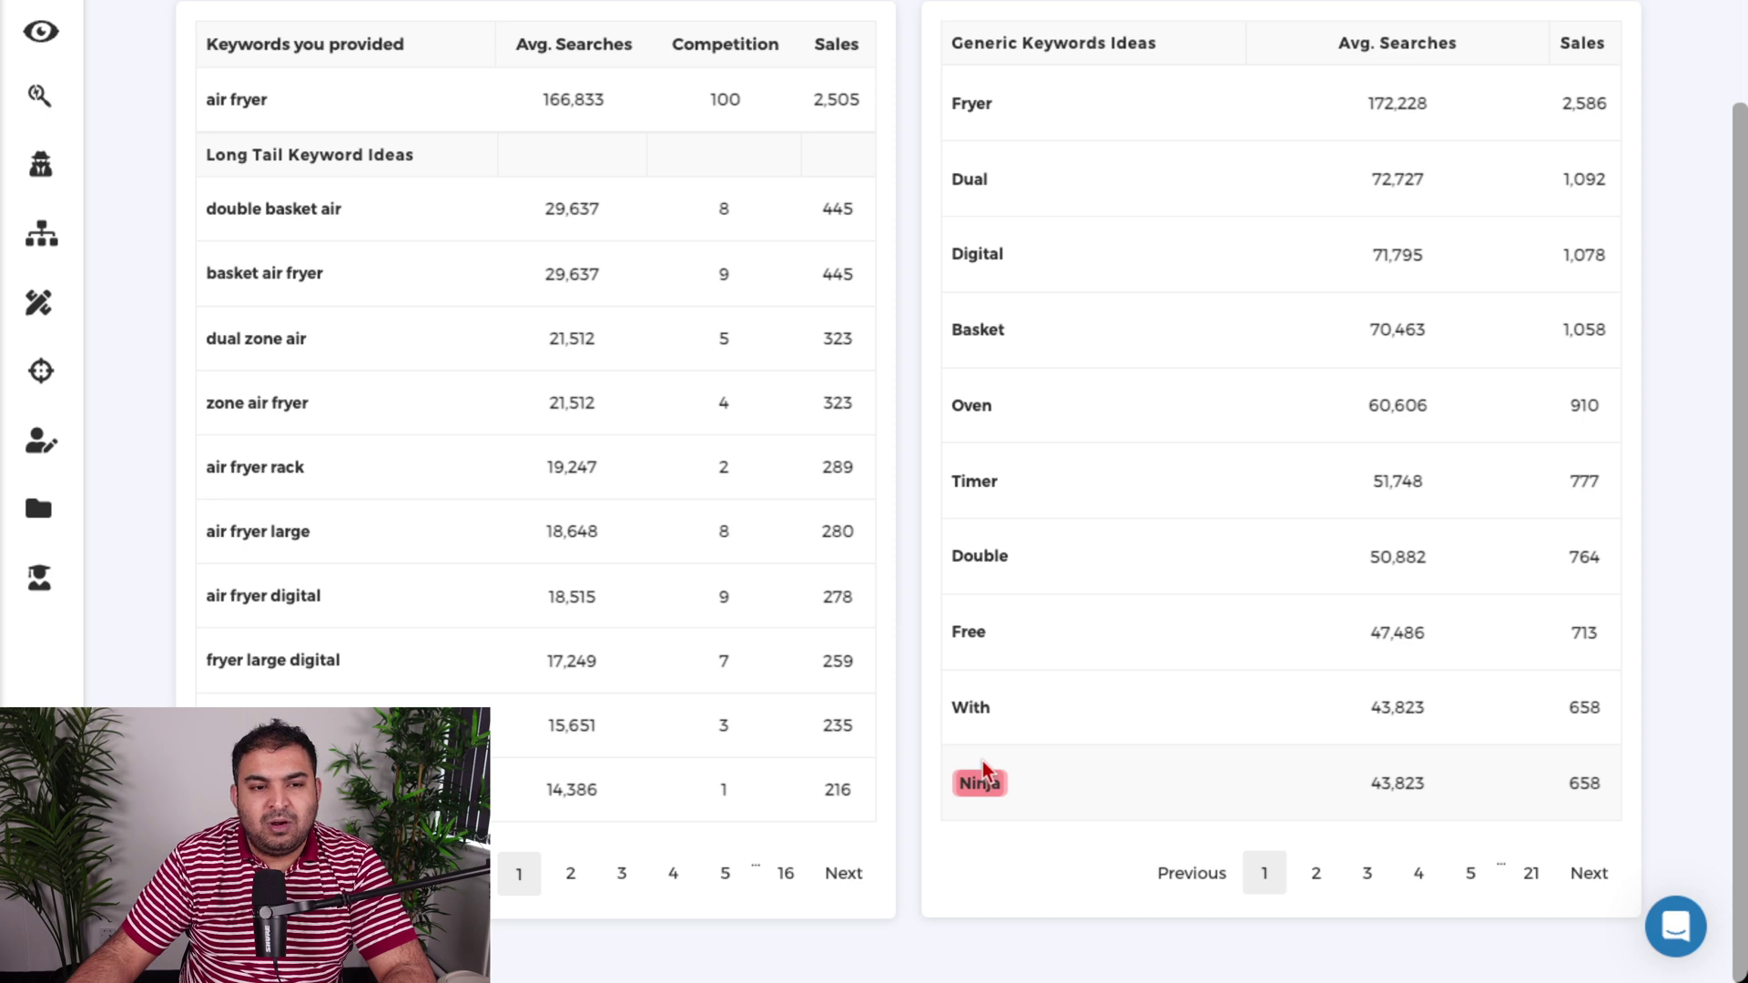
scroll(983, 772, "up", 3)
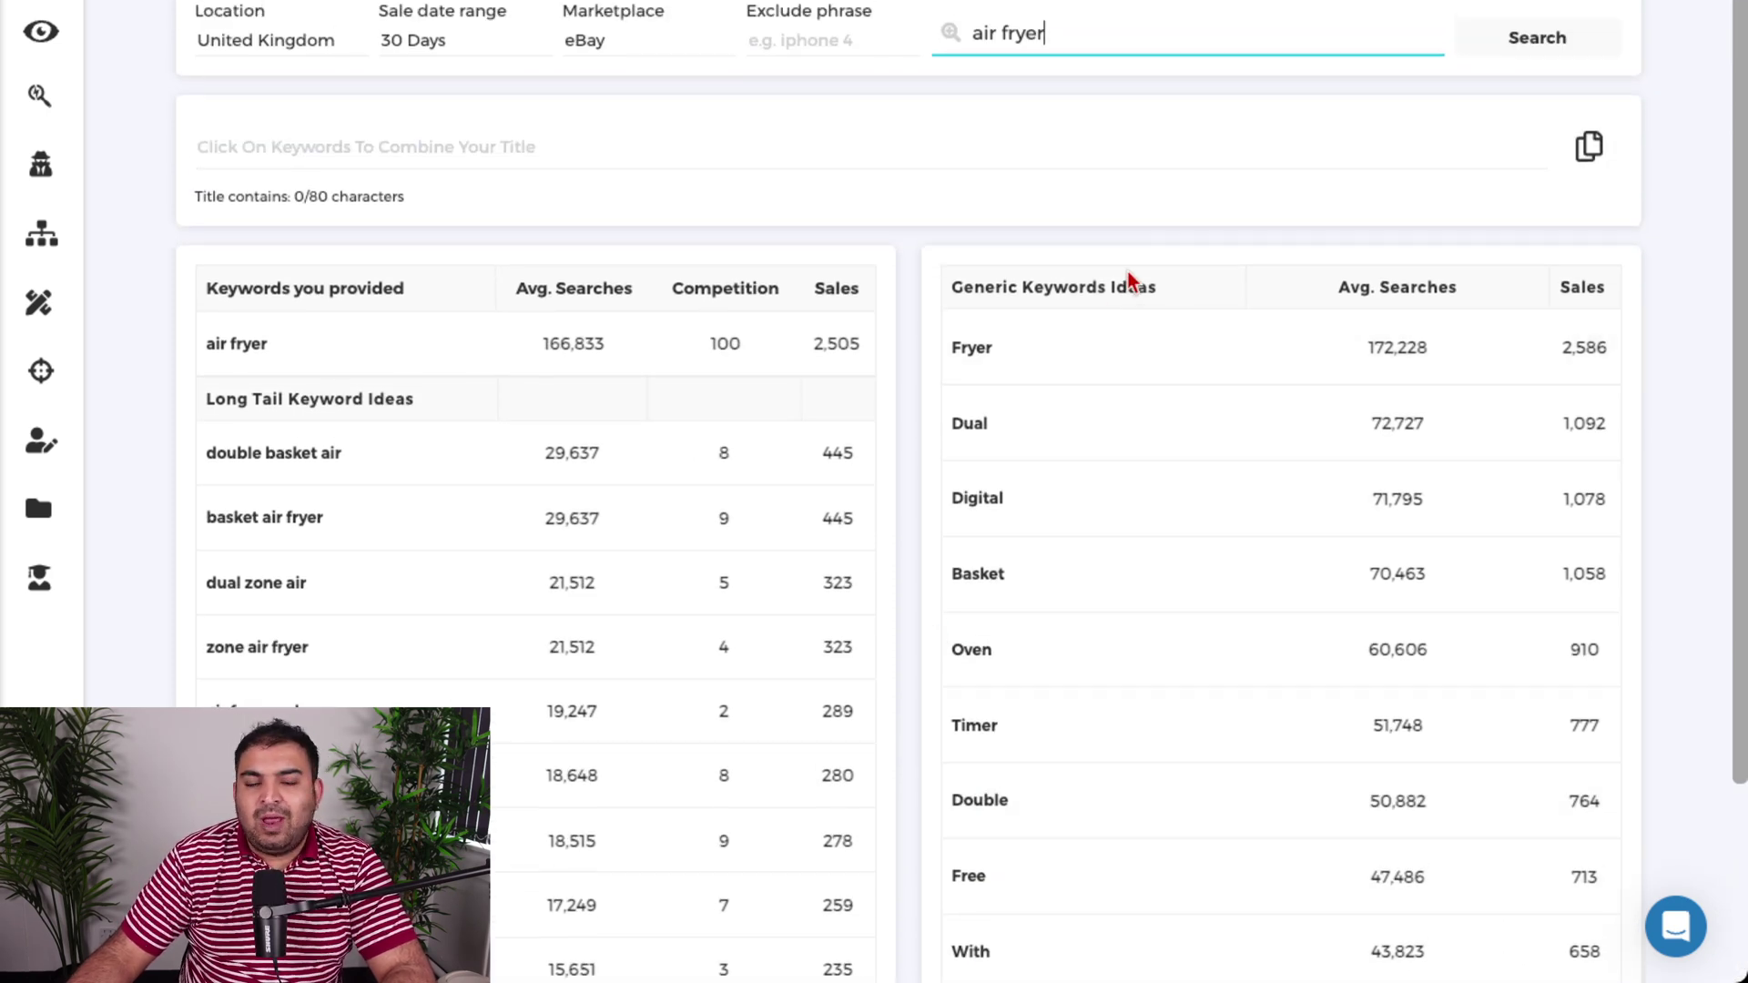
scroll(1132, 278, "down", 3)
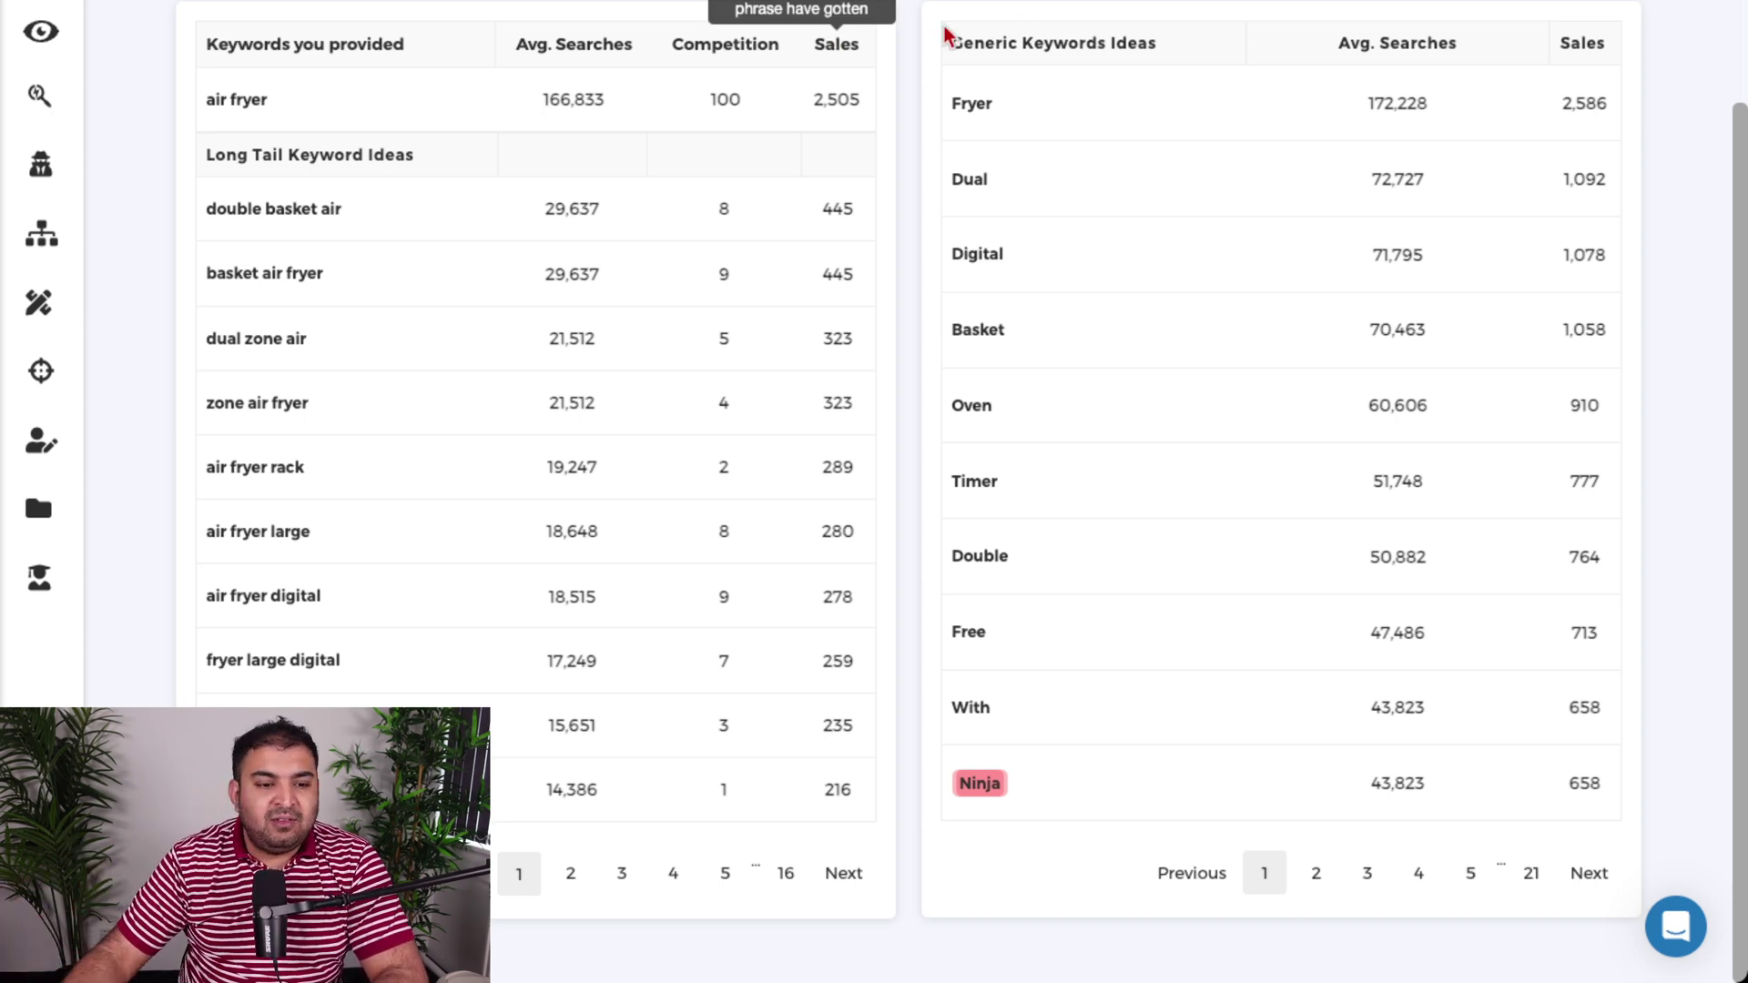
scroll(1112, 164, "up", 3)
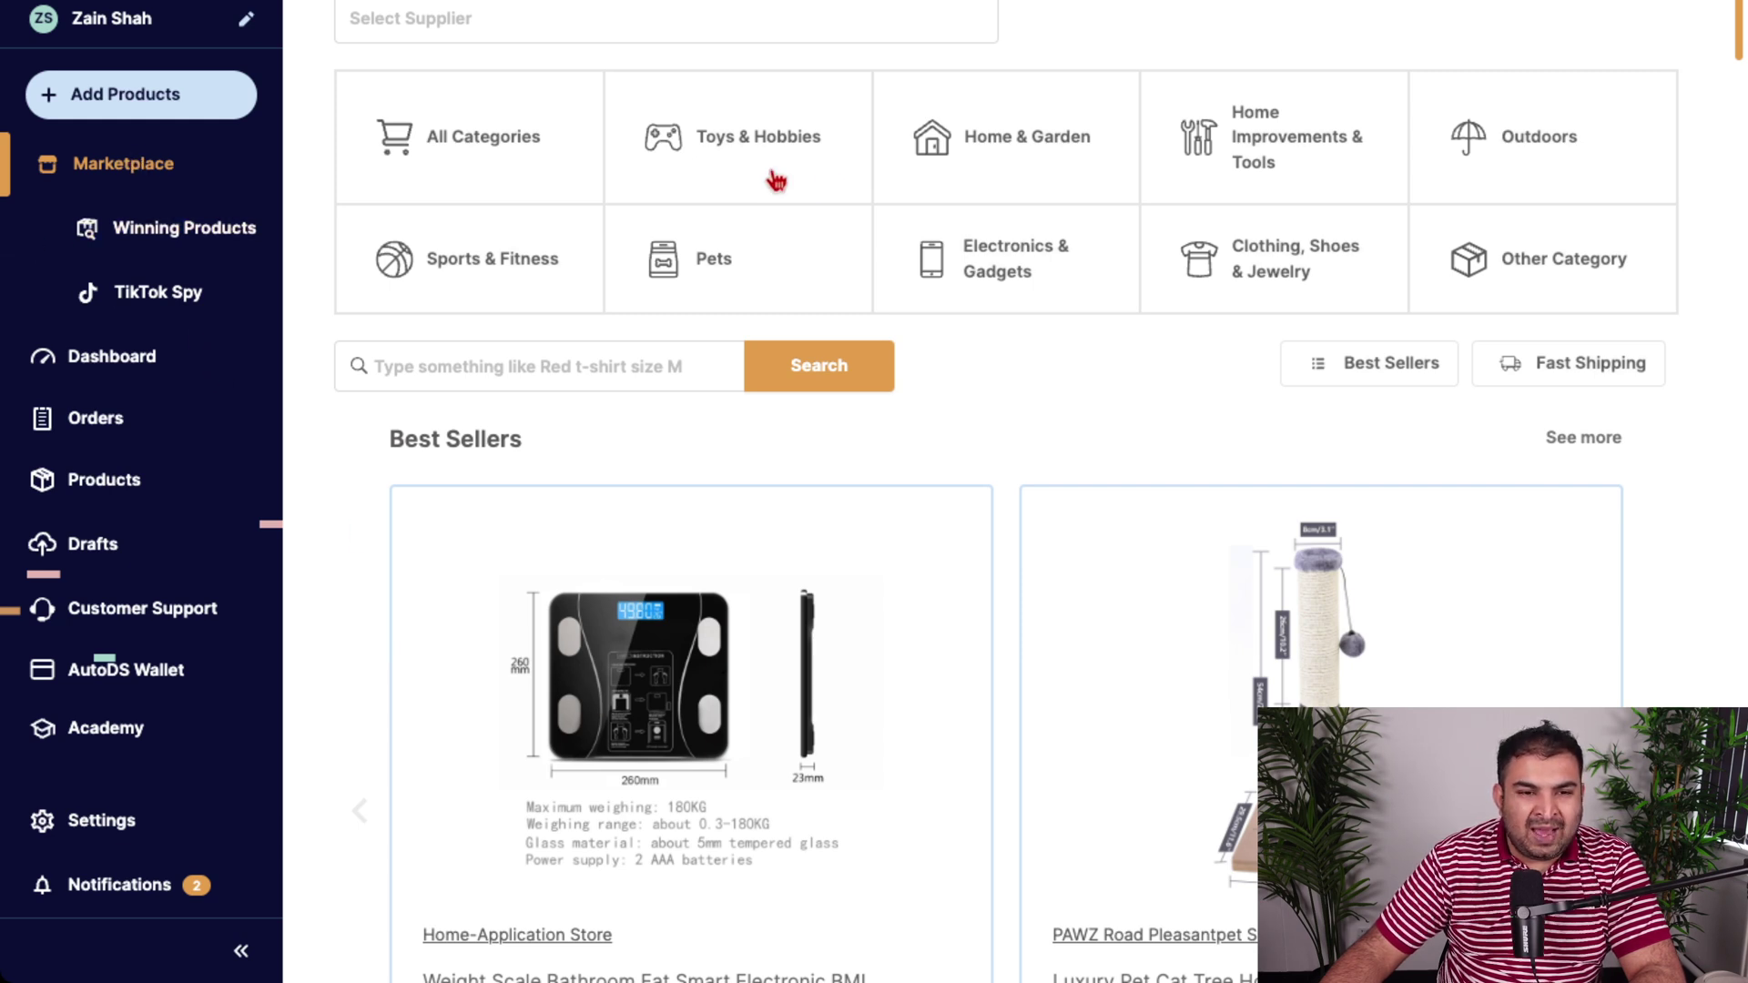
Check the price range options and filter Marketplace products to ship from United Kingdom.
scroll(824, 192, "up", 1)
scroll(824, 191, "up", 3)
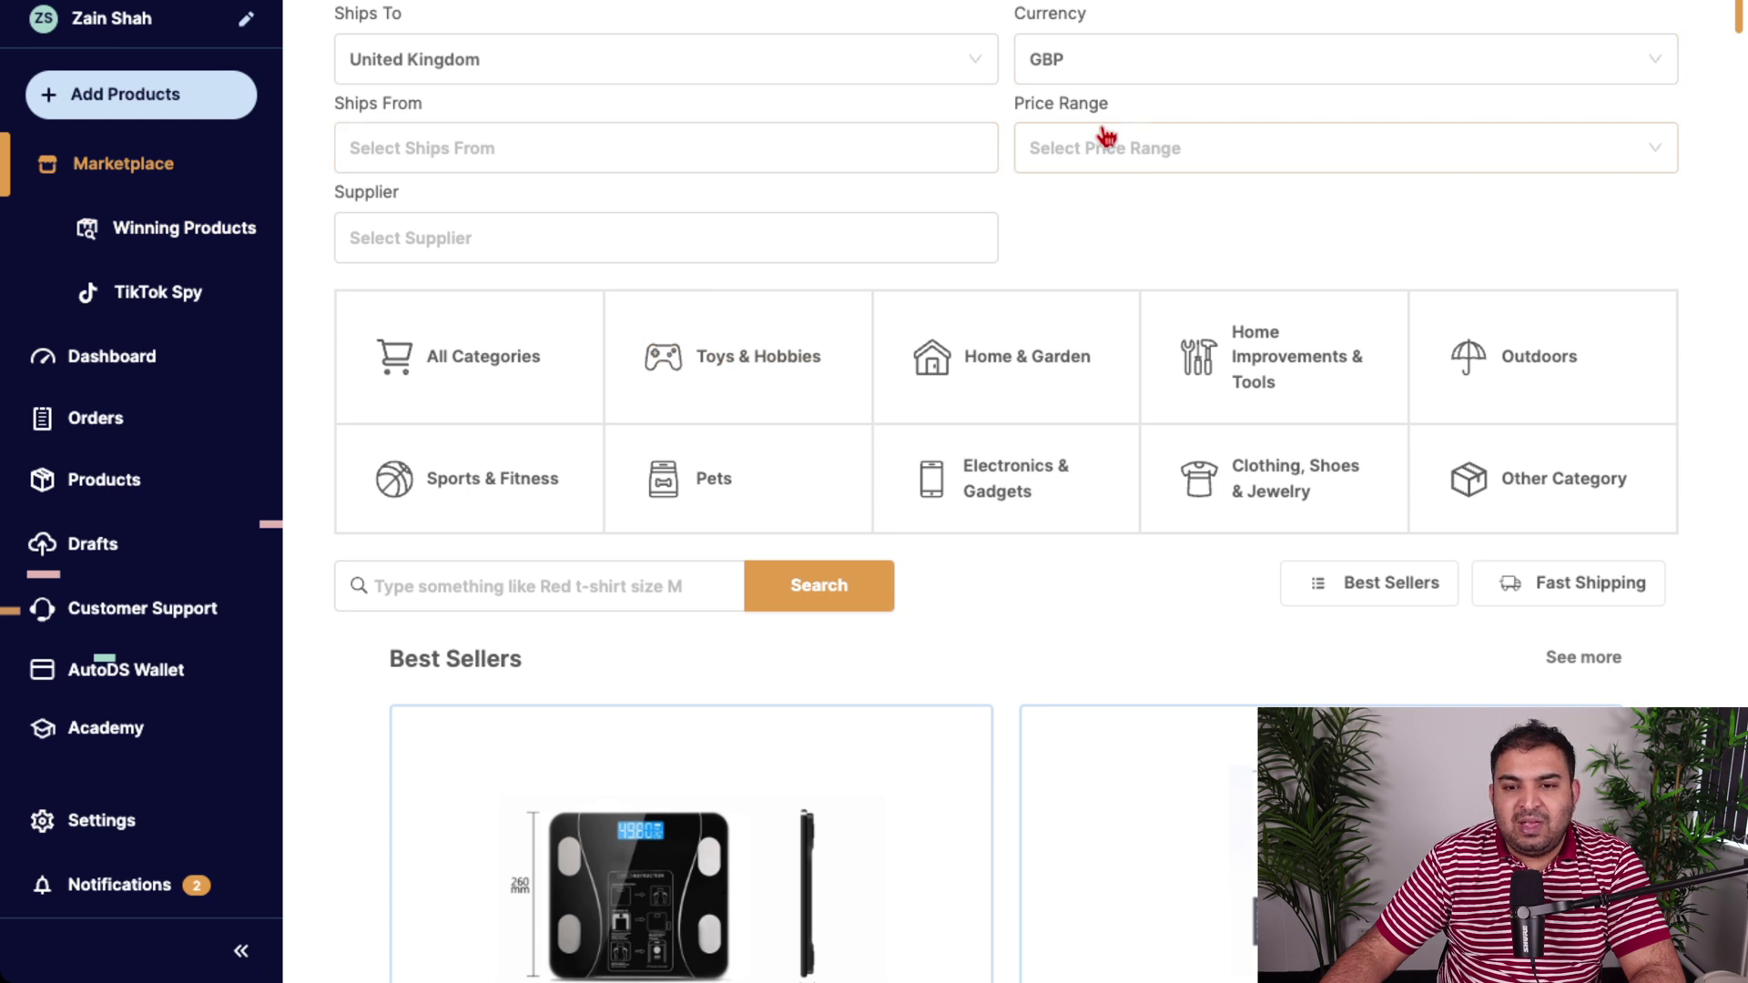
left_click(1093, 152)
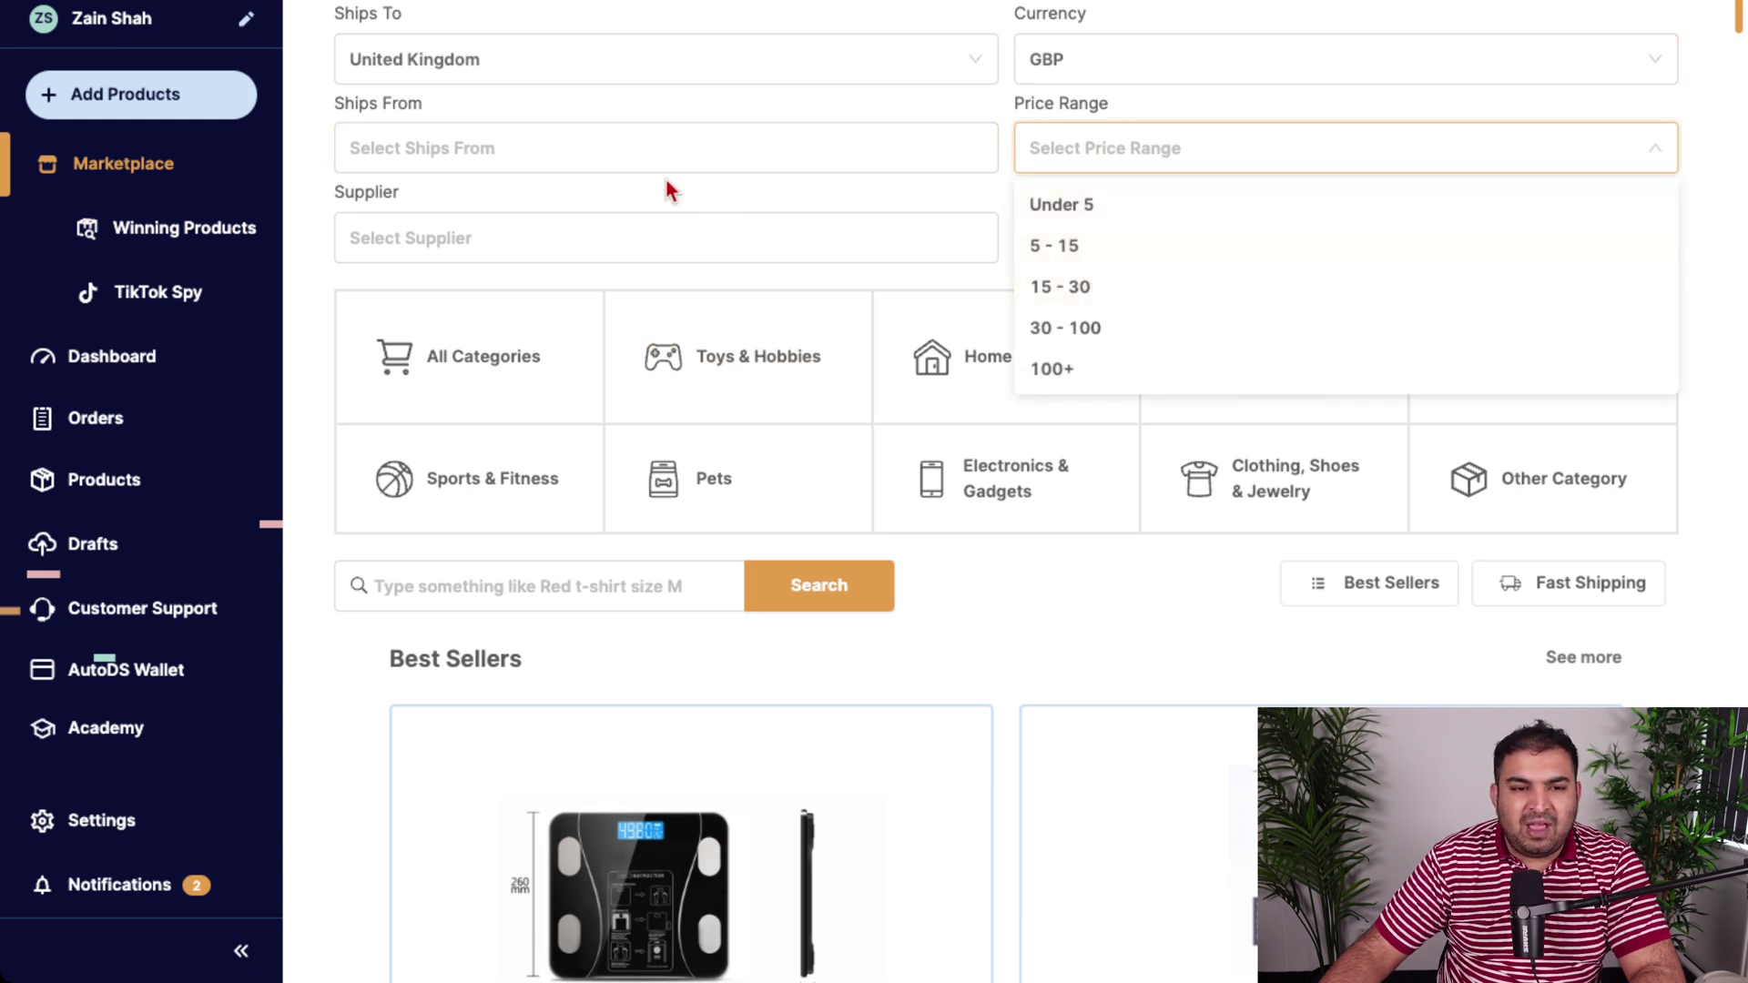
left_click(633, 154)
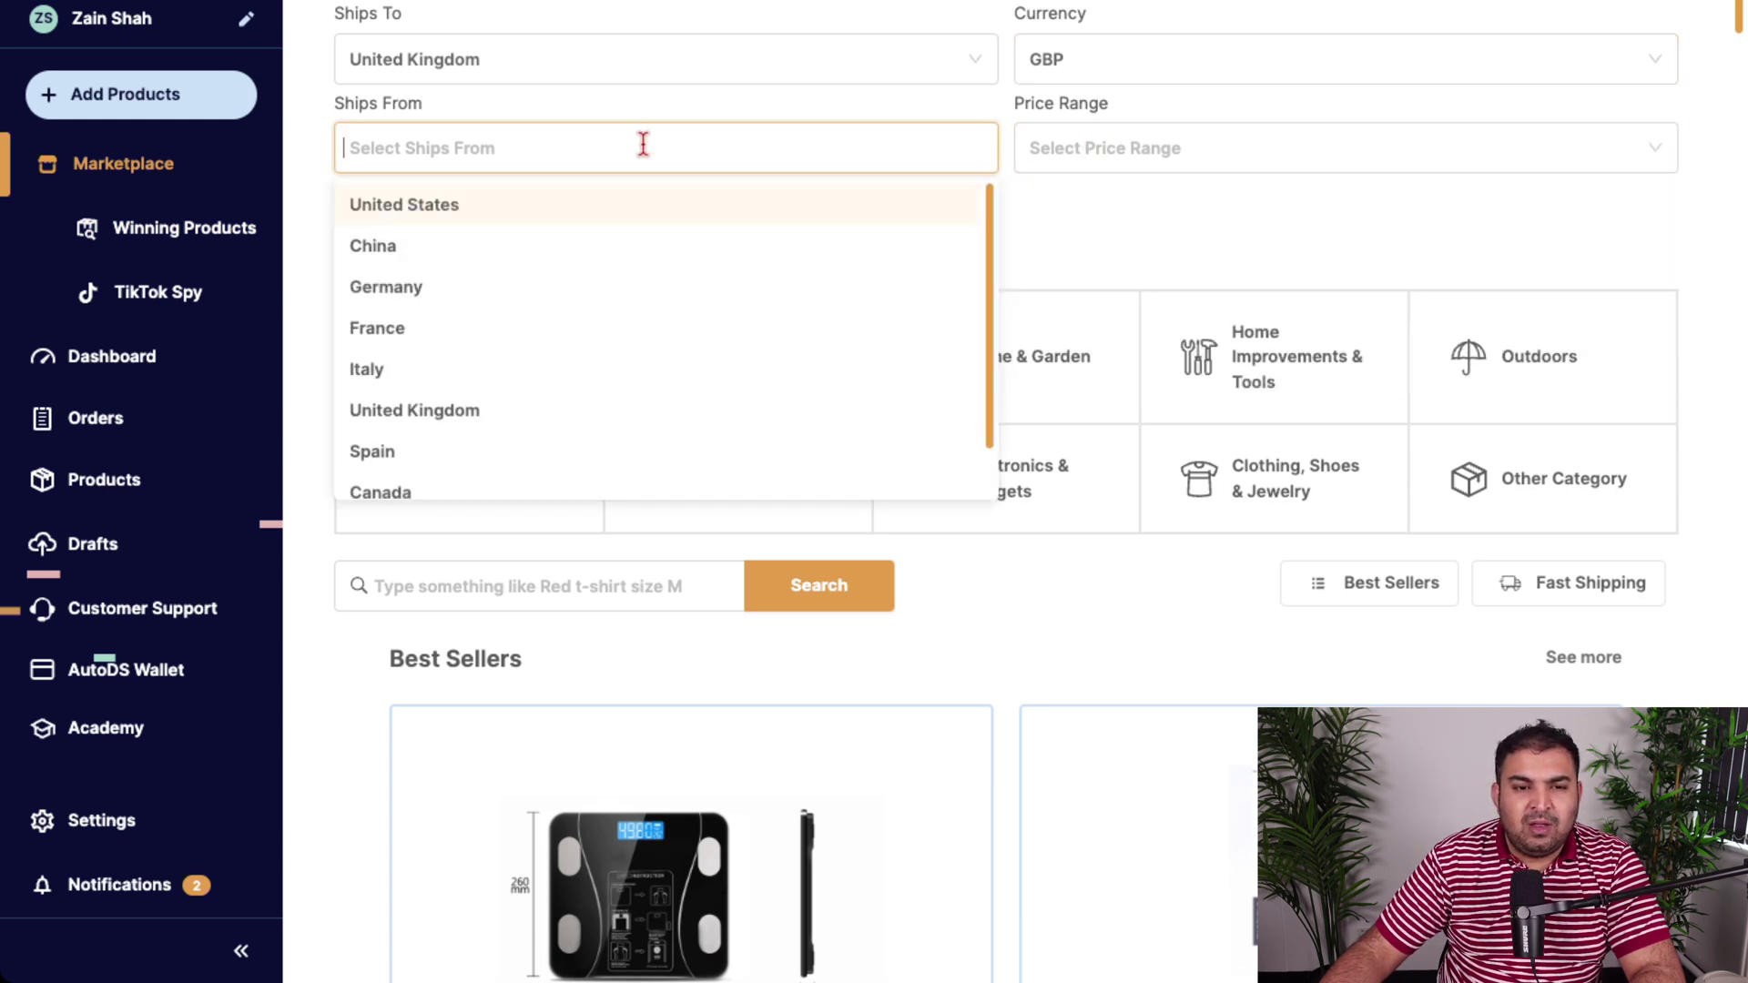
left_click(426, 411)
Browse the UK-shipped products and go to the Drafts page.
scroll(992, 337, "down", 3)
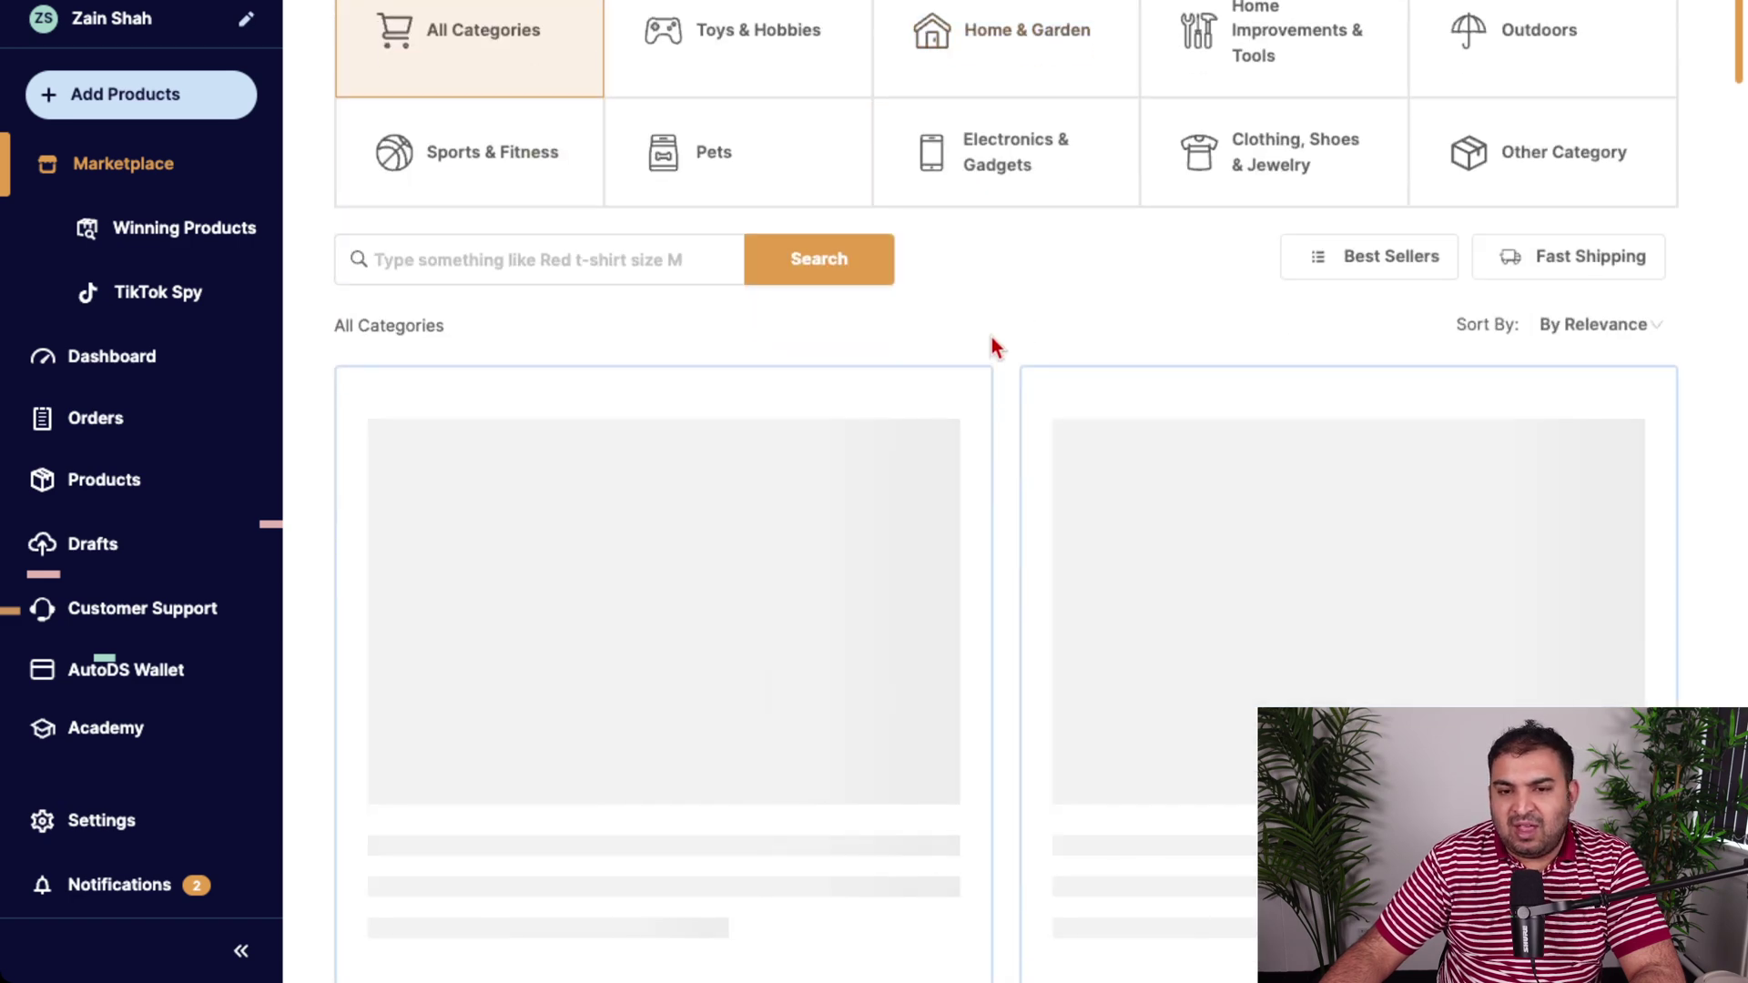
scroll(990, 344, "down", 4)
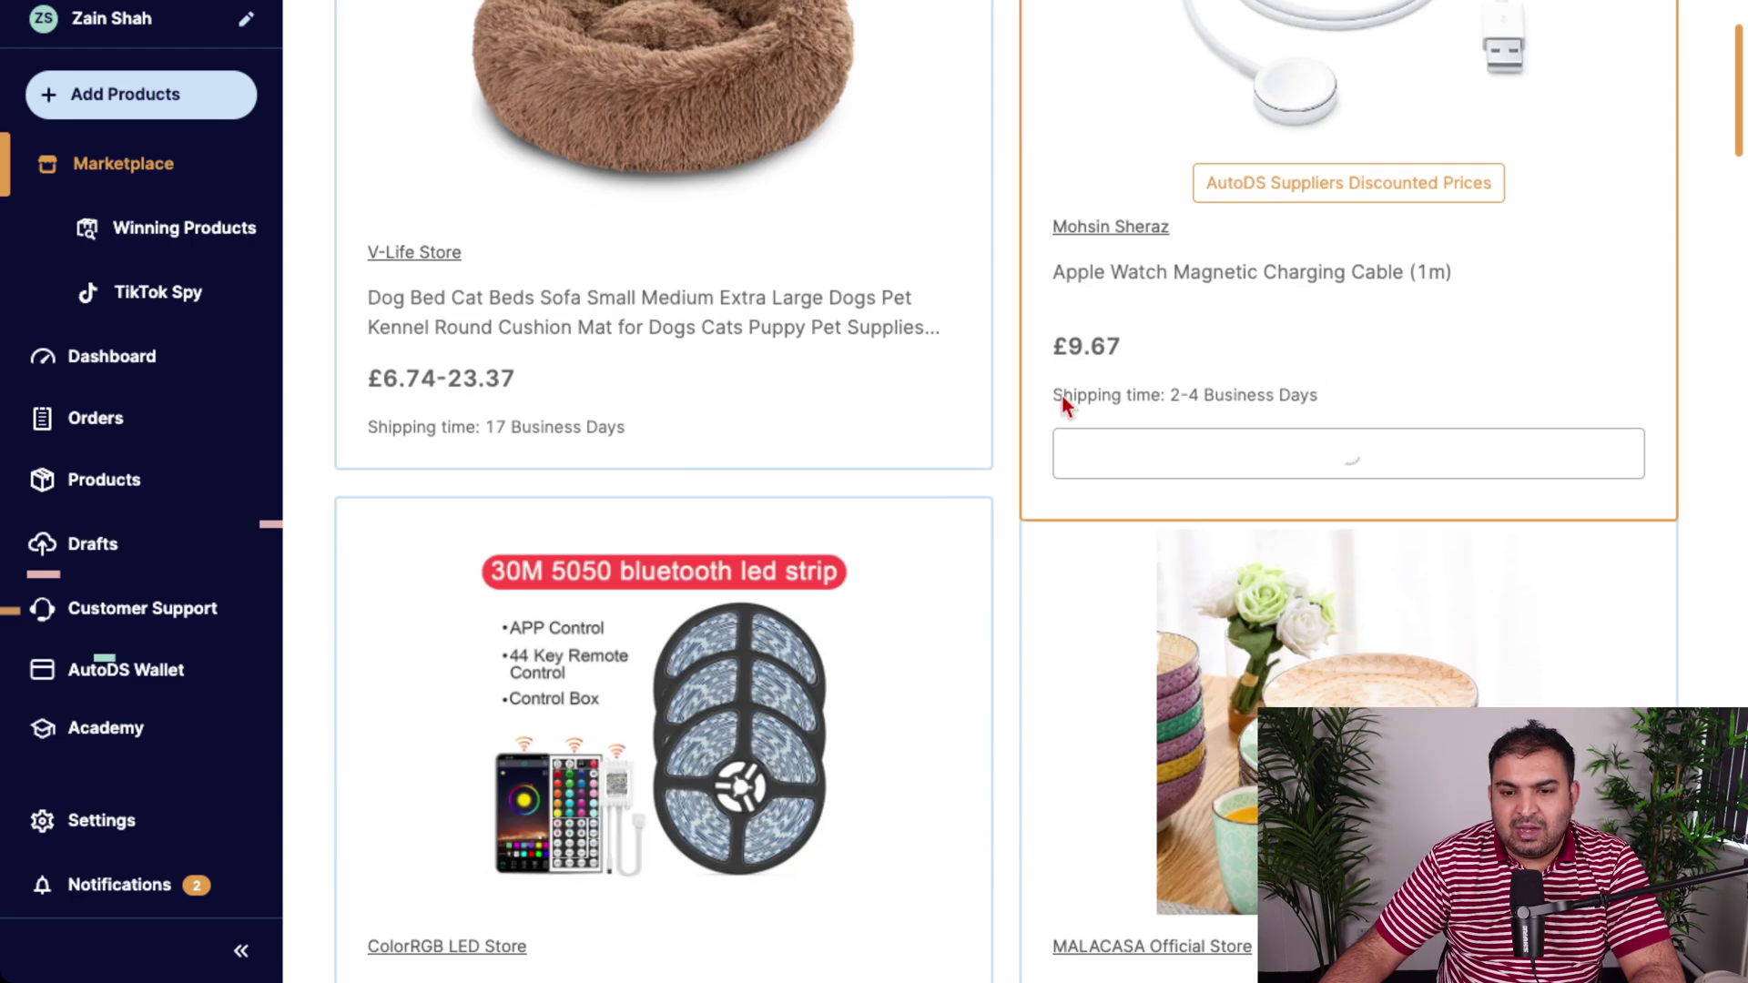
scroll(772, 343, "up", 3)
scroll(1120, 355, "down", 4)
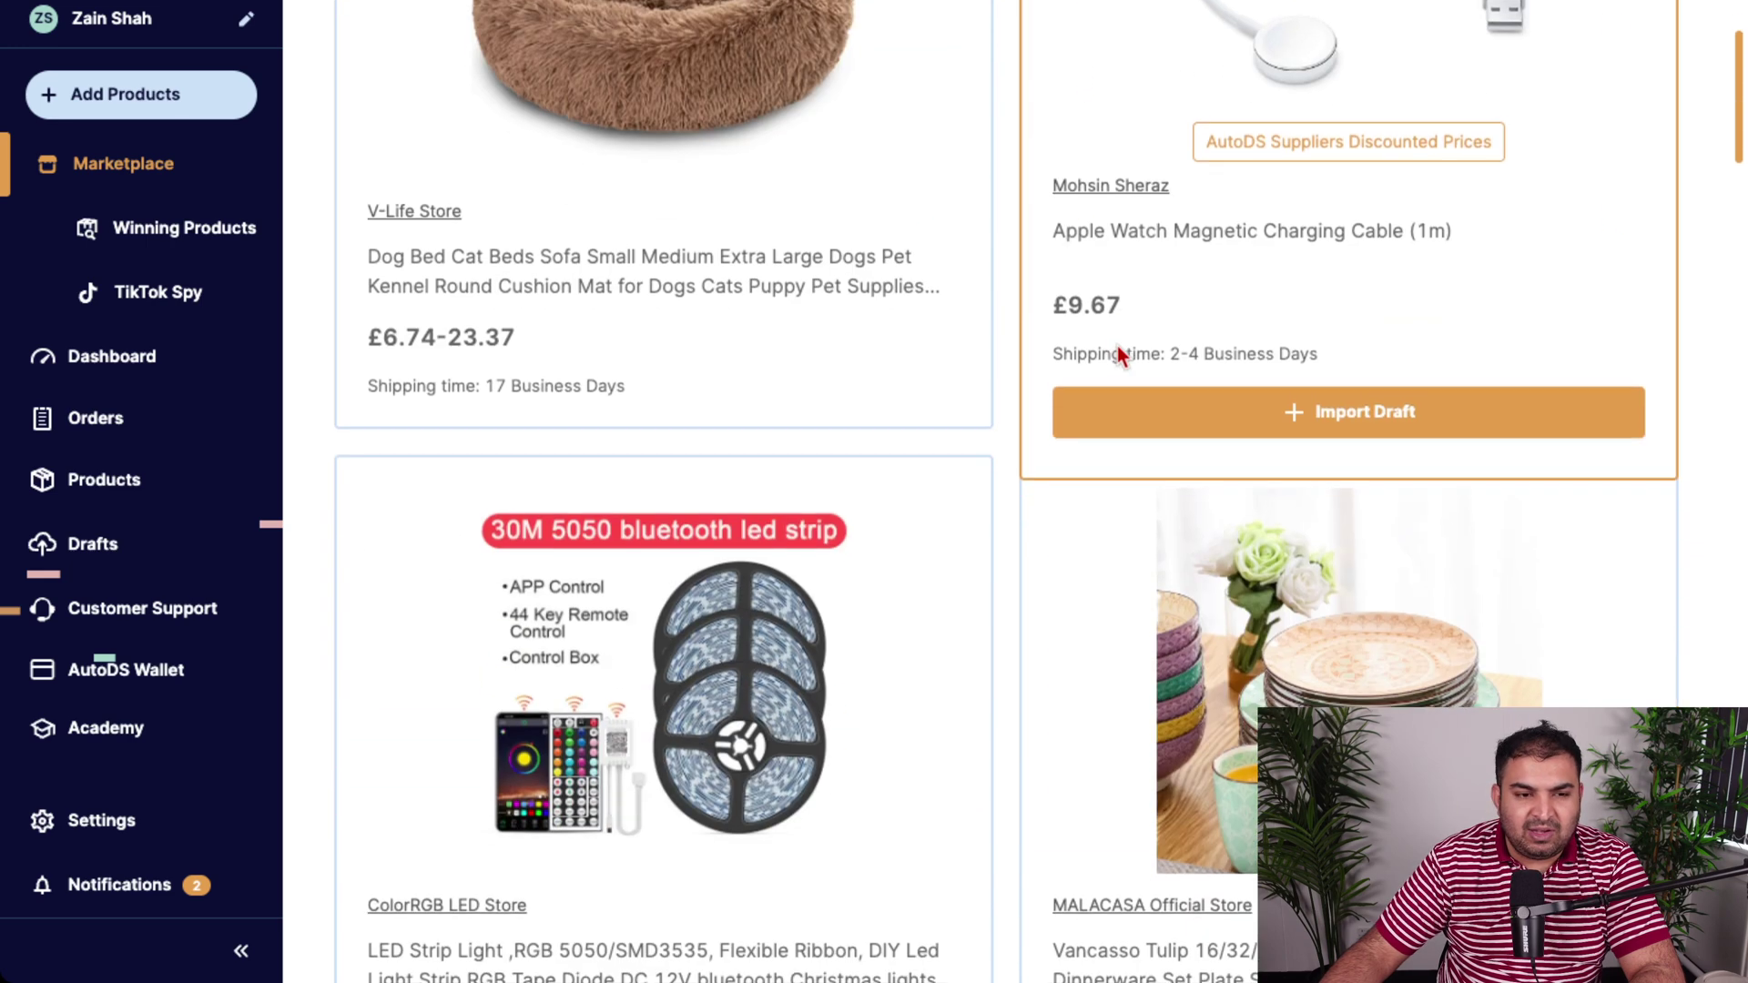
scroll(351, 355, "down", 1)
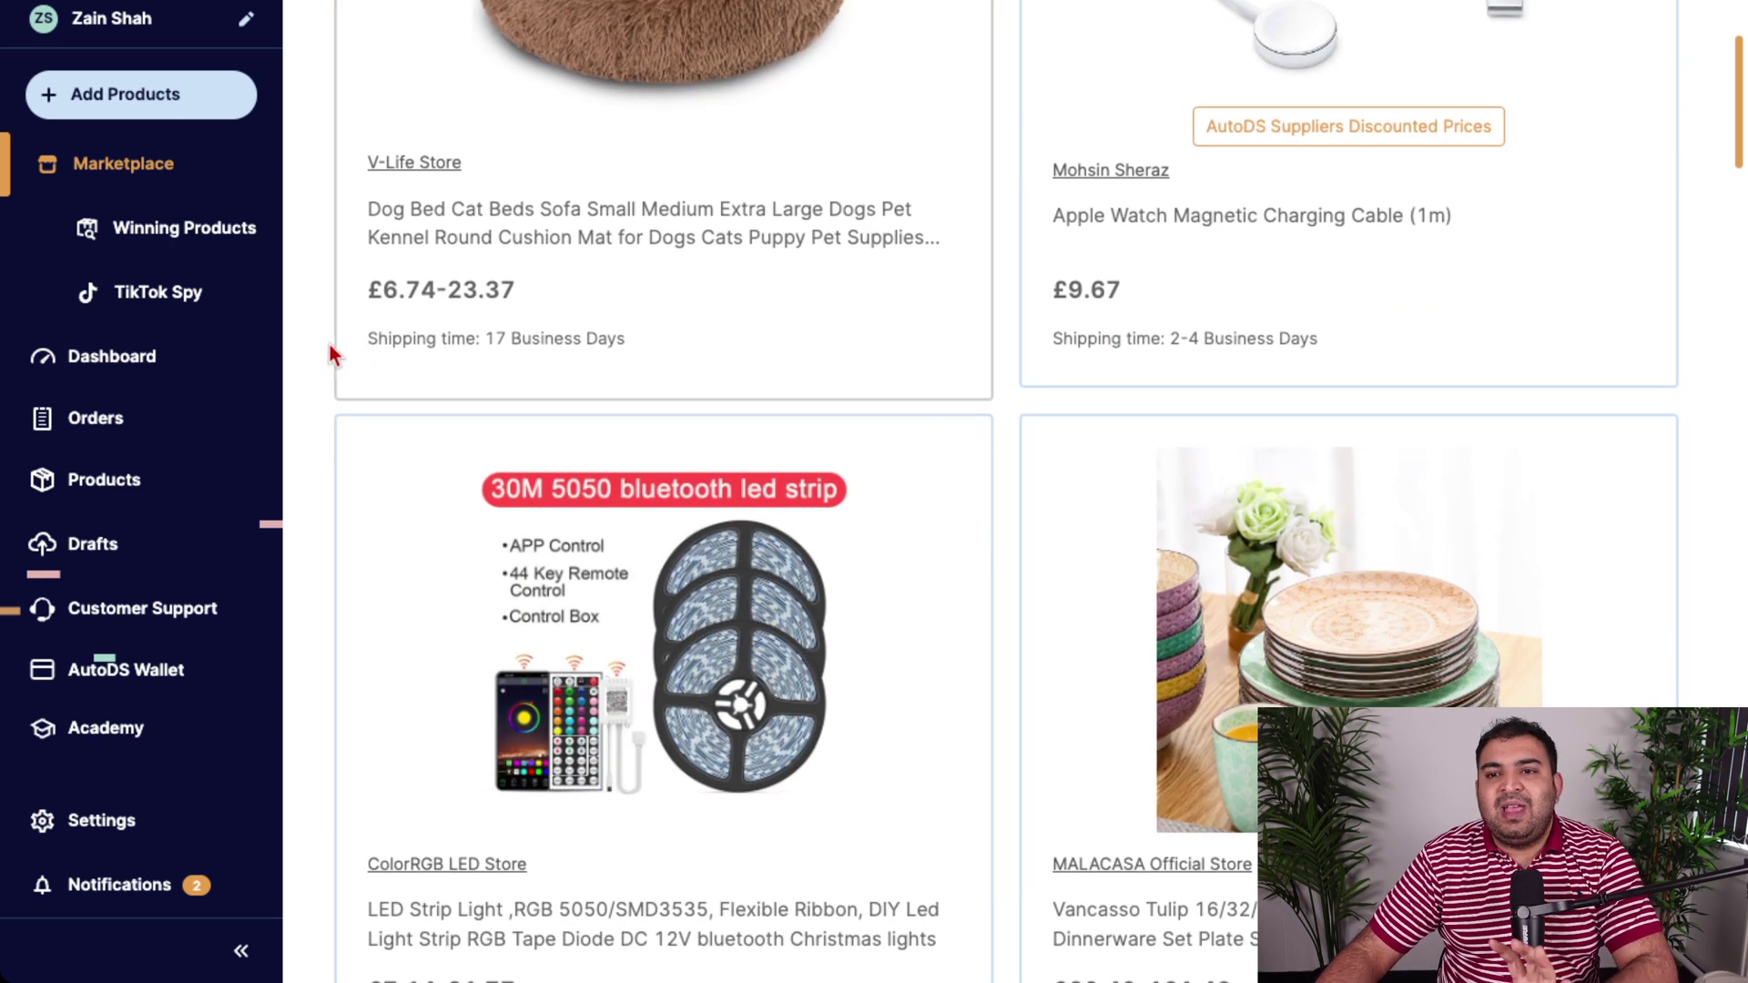
scroll(310, 318, "down", 1)
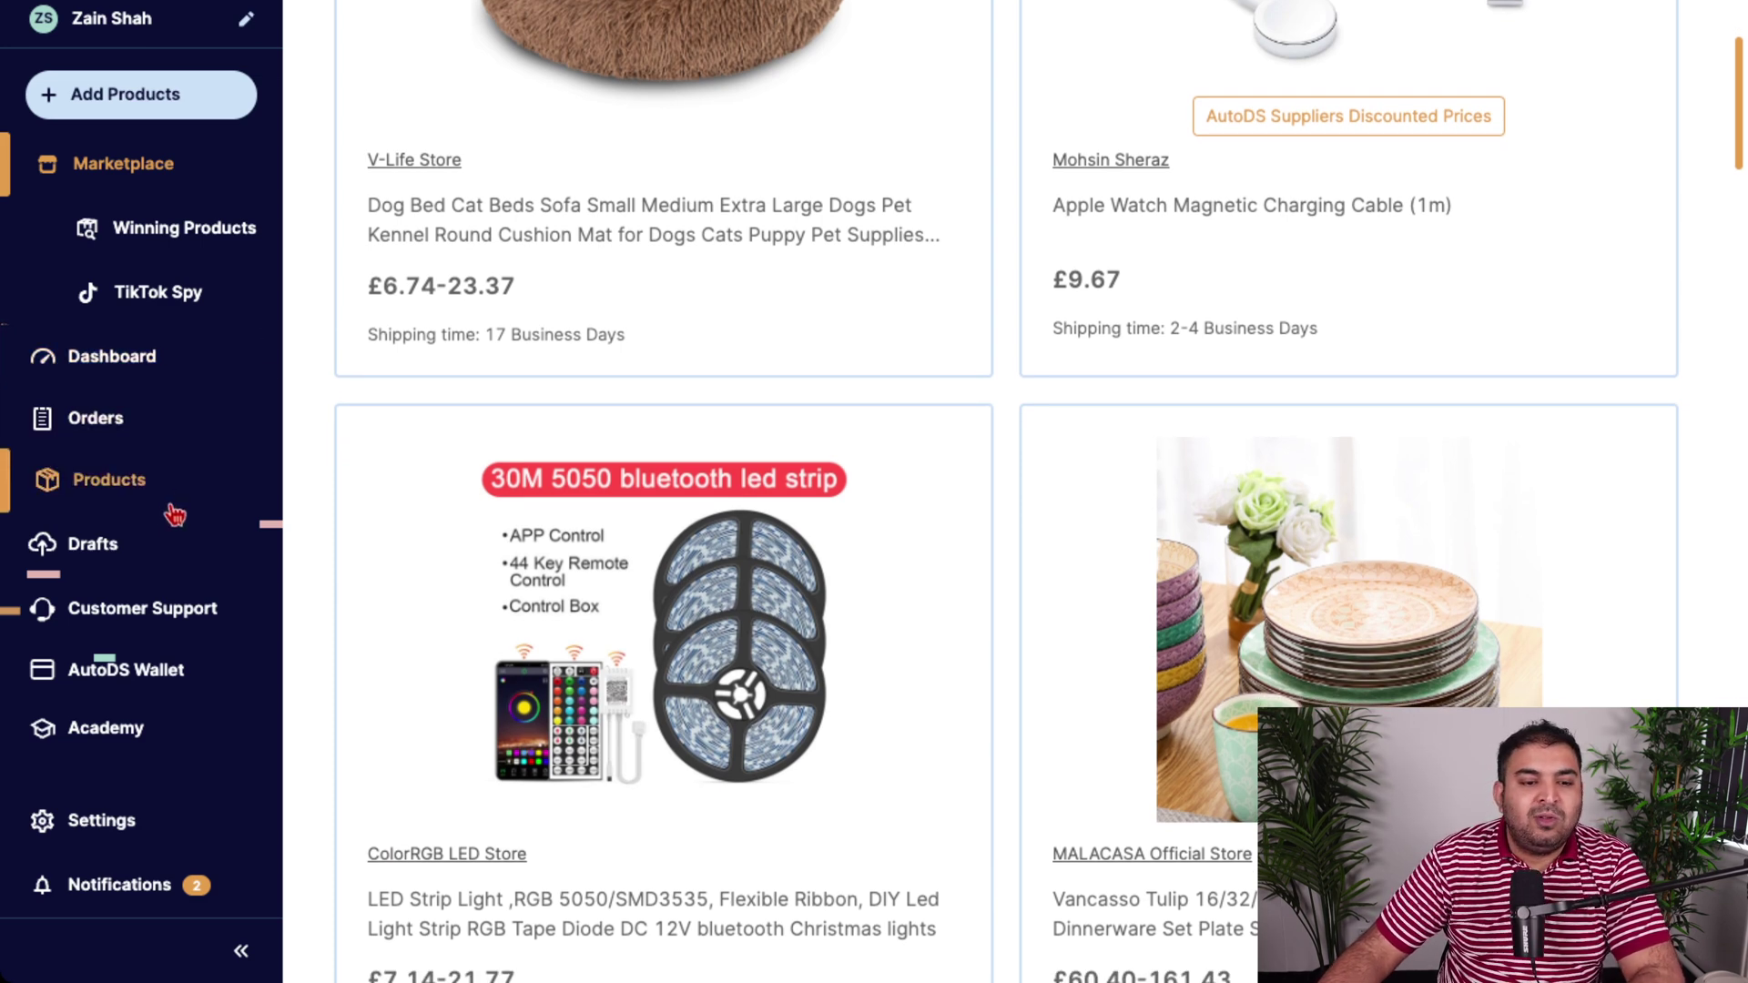
left_click(129, 547)
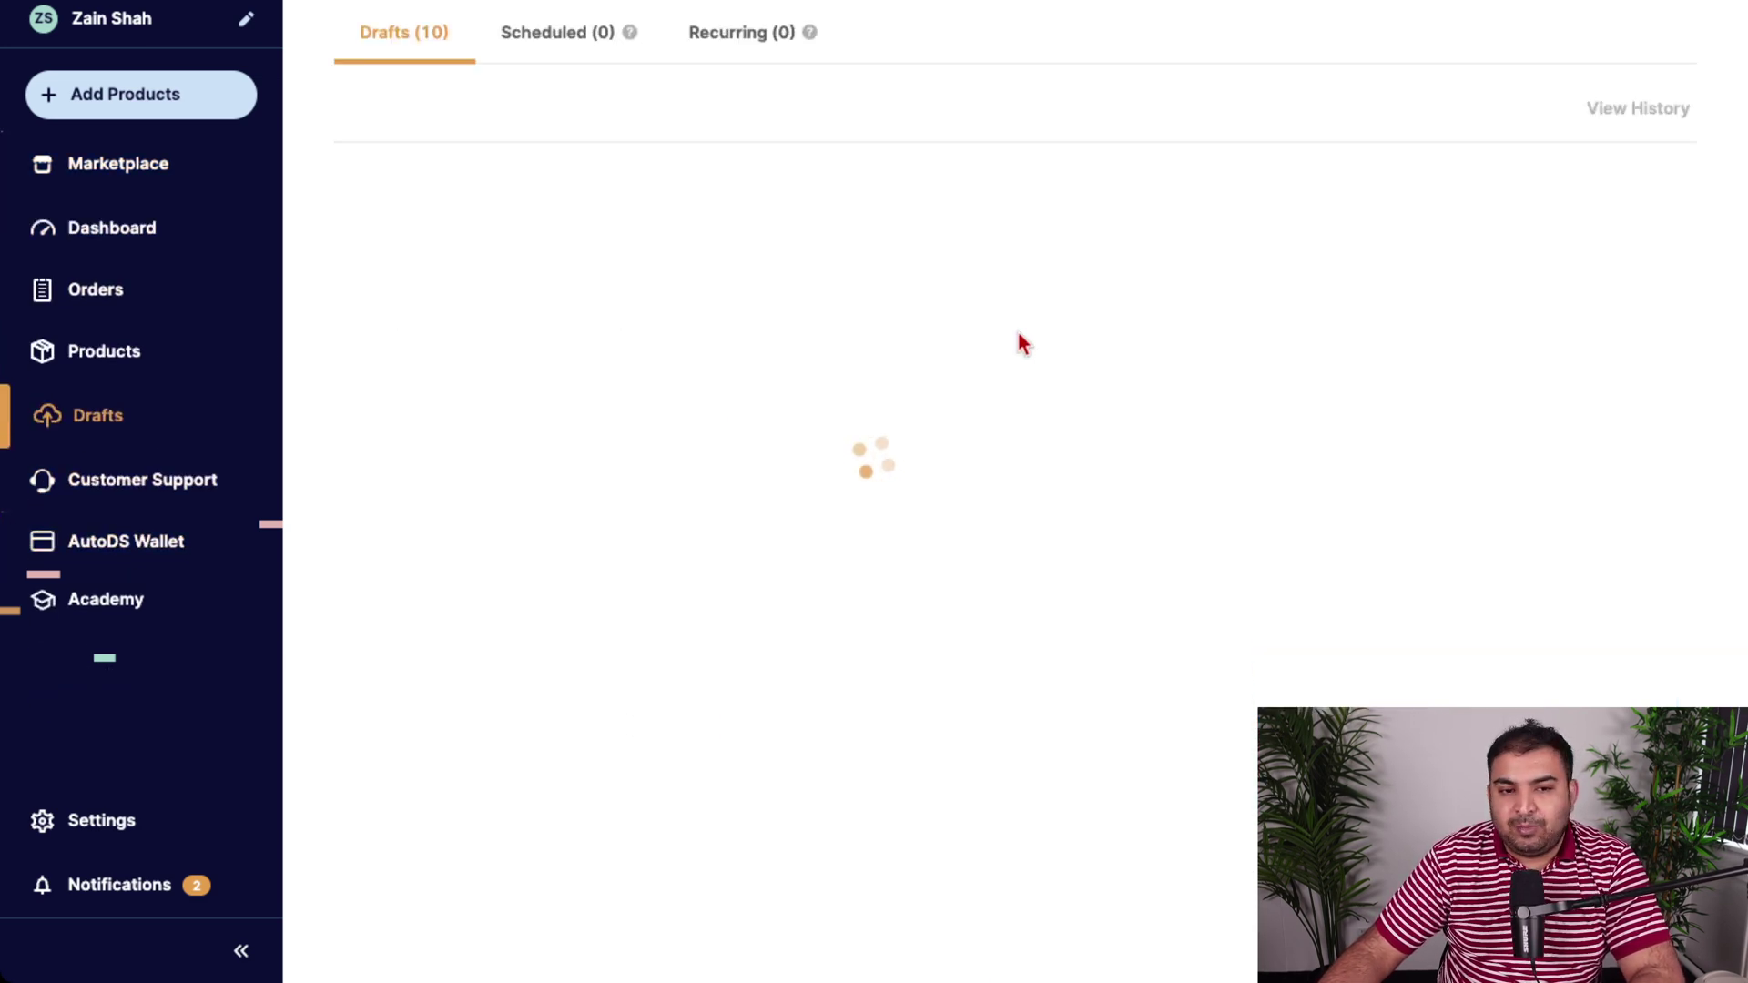
Expand the Bosmere K121 Handy Scoop, Blue draft's details, then go to AutoDS Wallet.
scroll(865, 182, "down", 1)
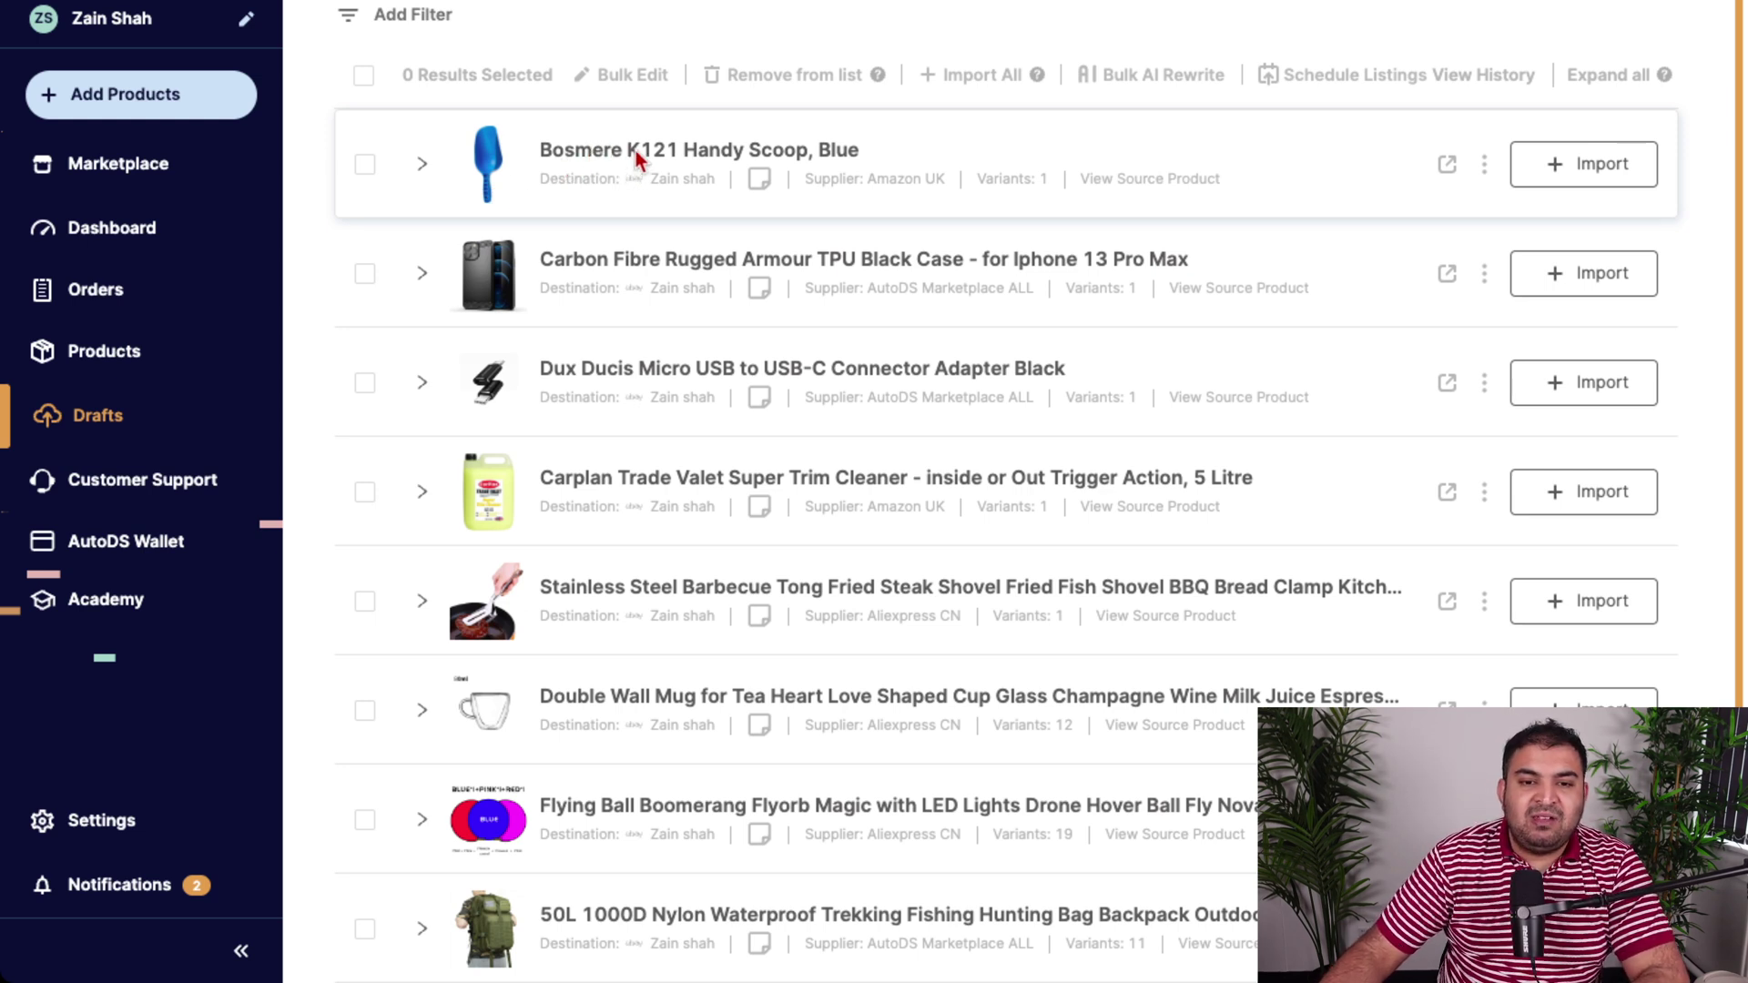
left_click(1483, 165)
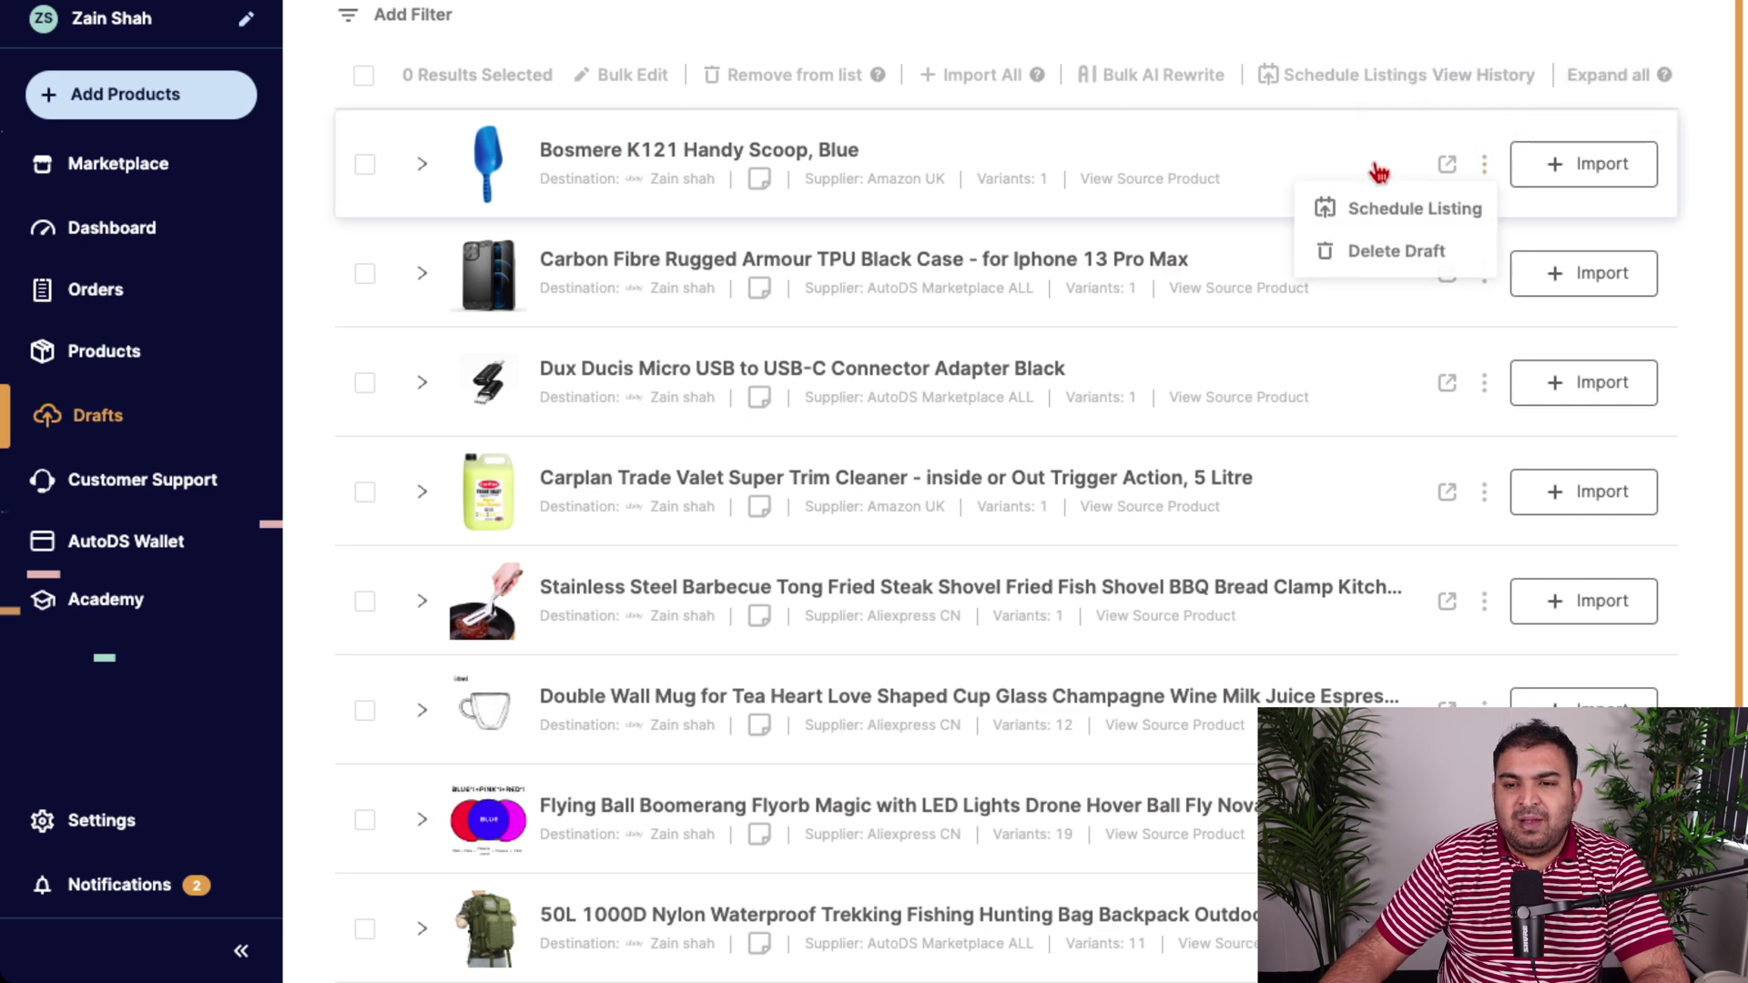
left_click(1375, 170)
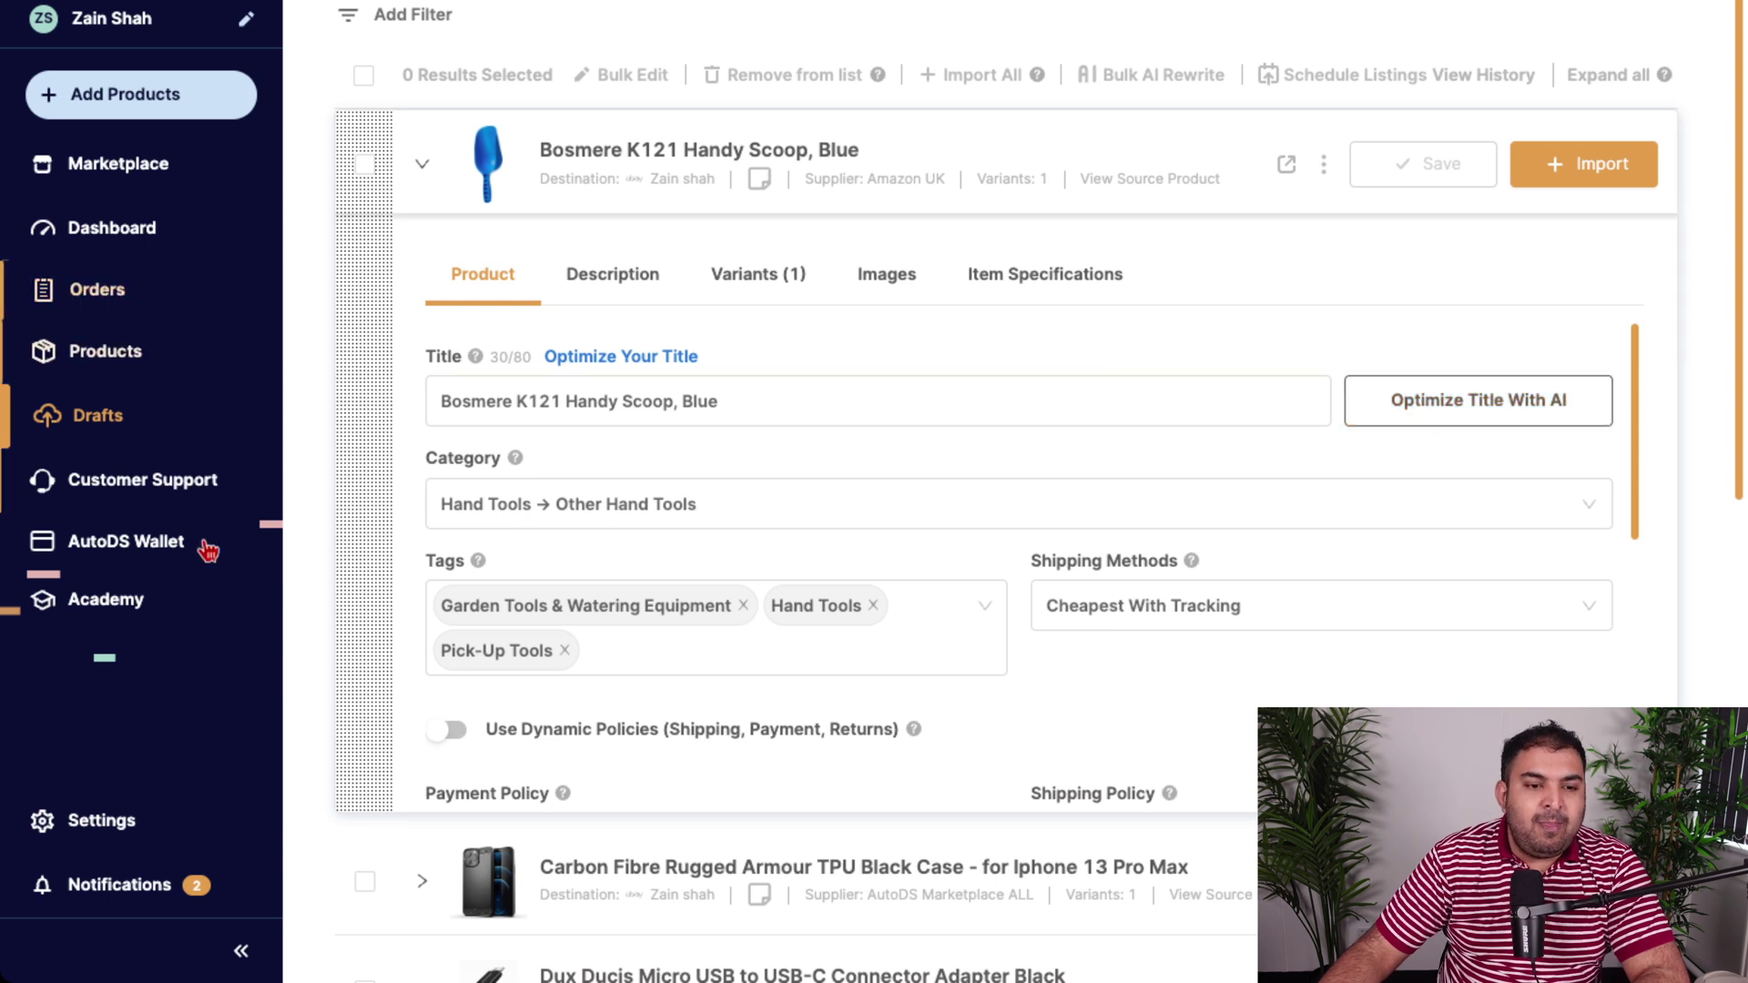
left_click(135, 551)
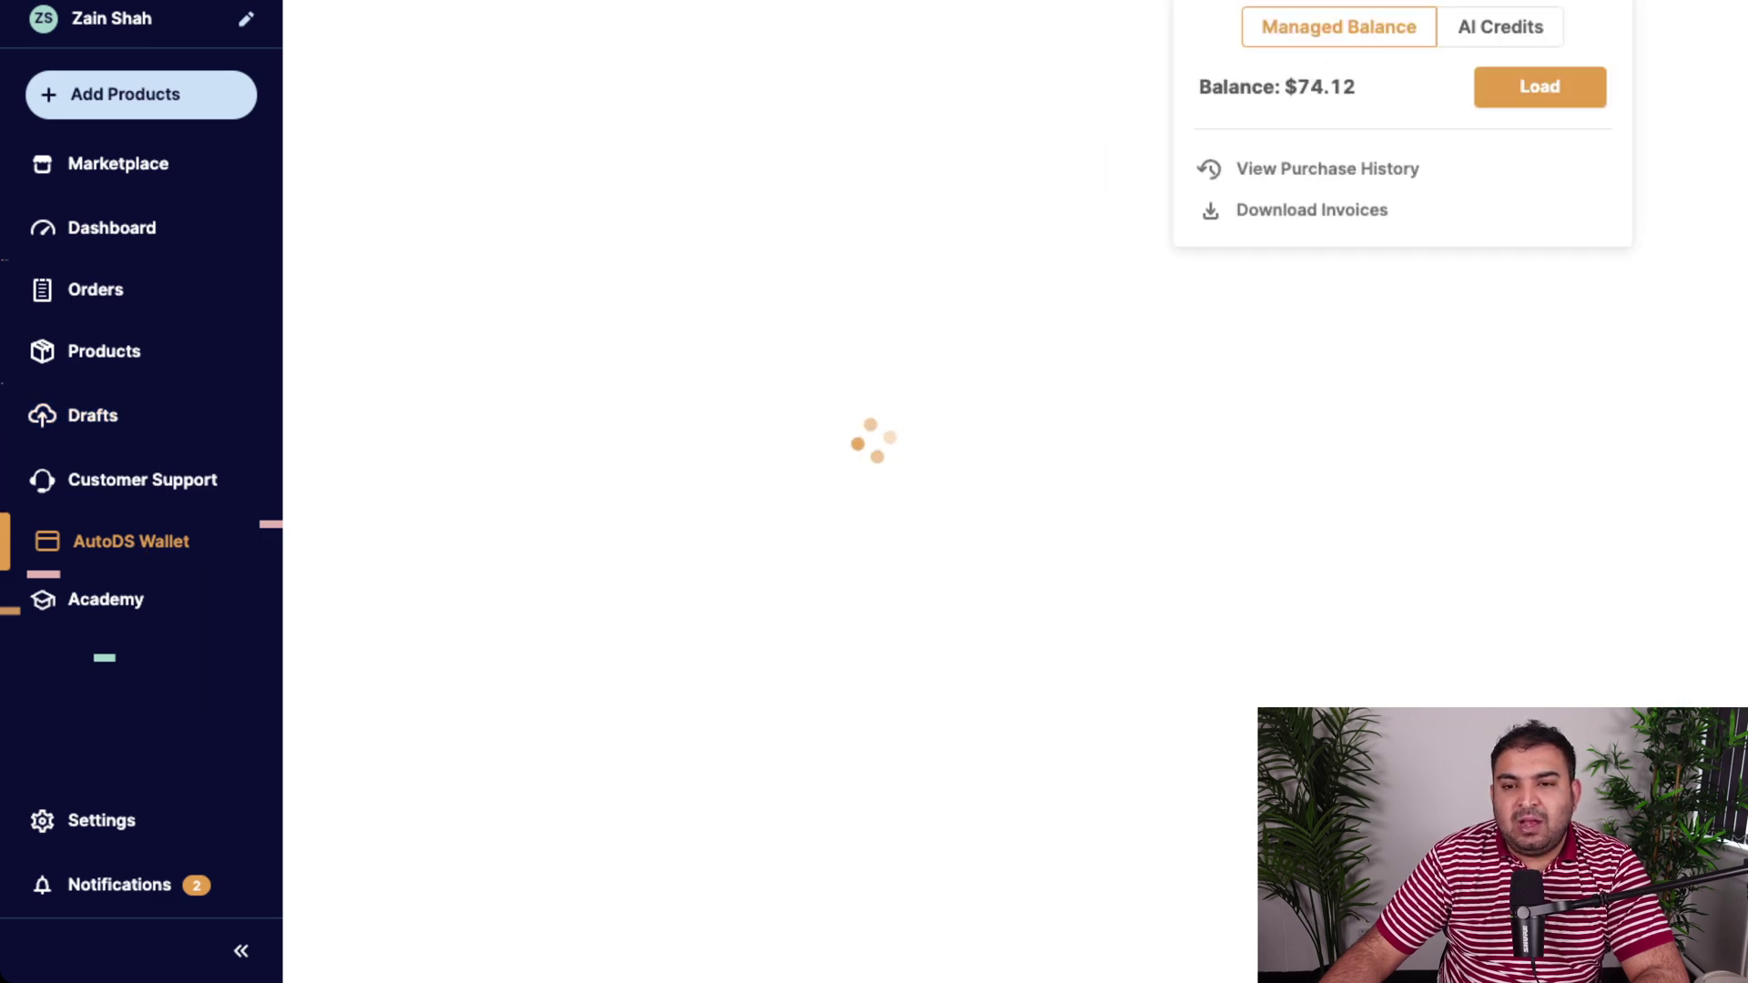
Open the Load Balance window for the managed order balance, then close it again.
left_click(1508, 88)
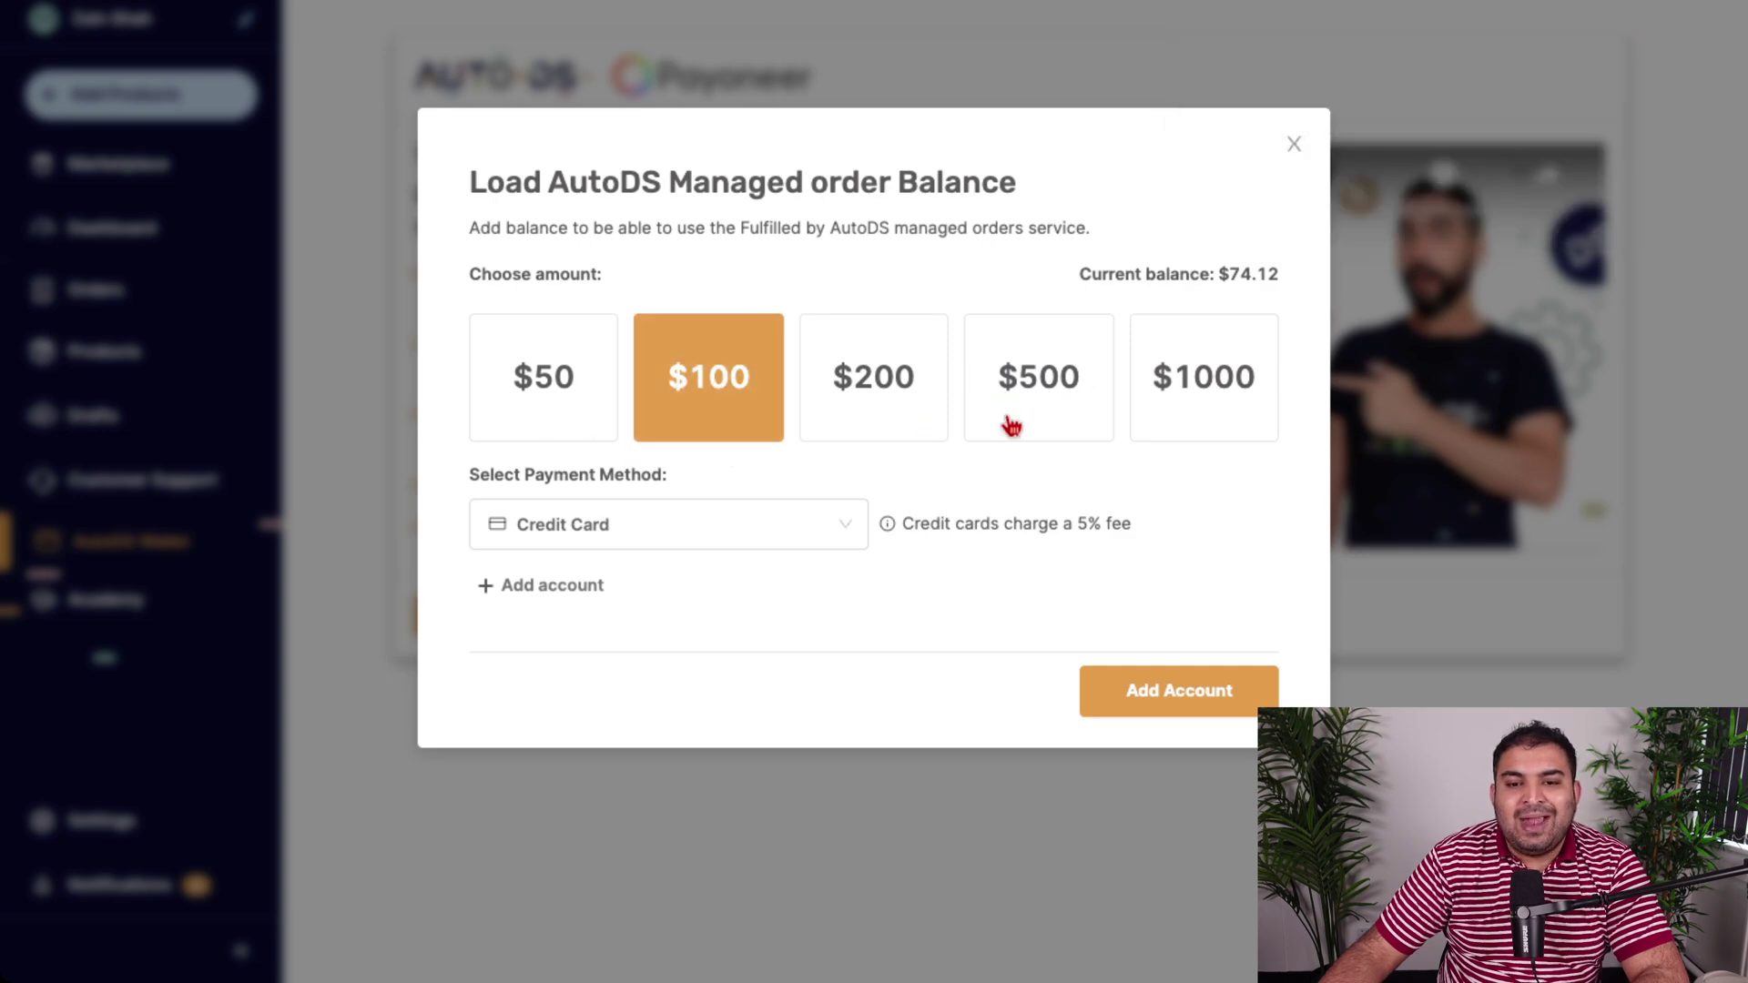
left_click(1294, 146)
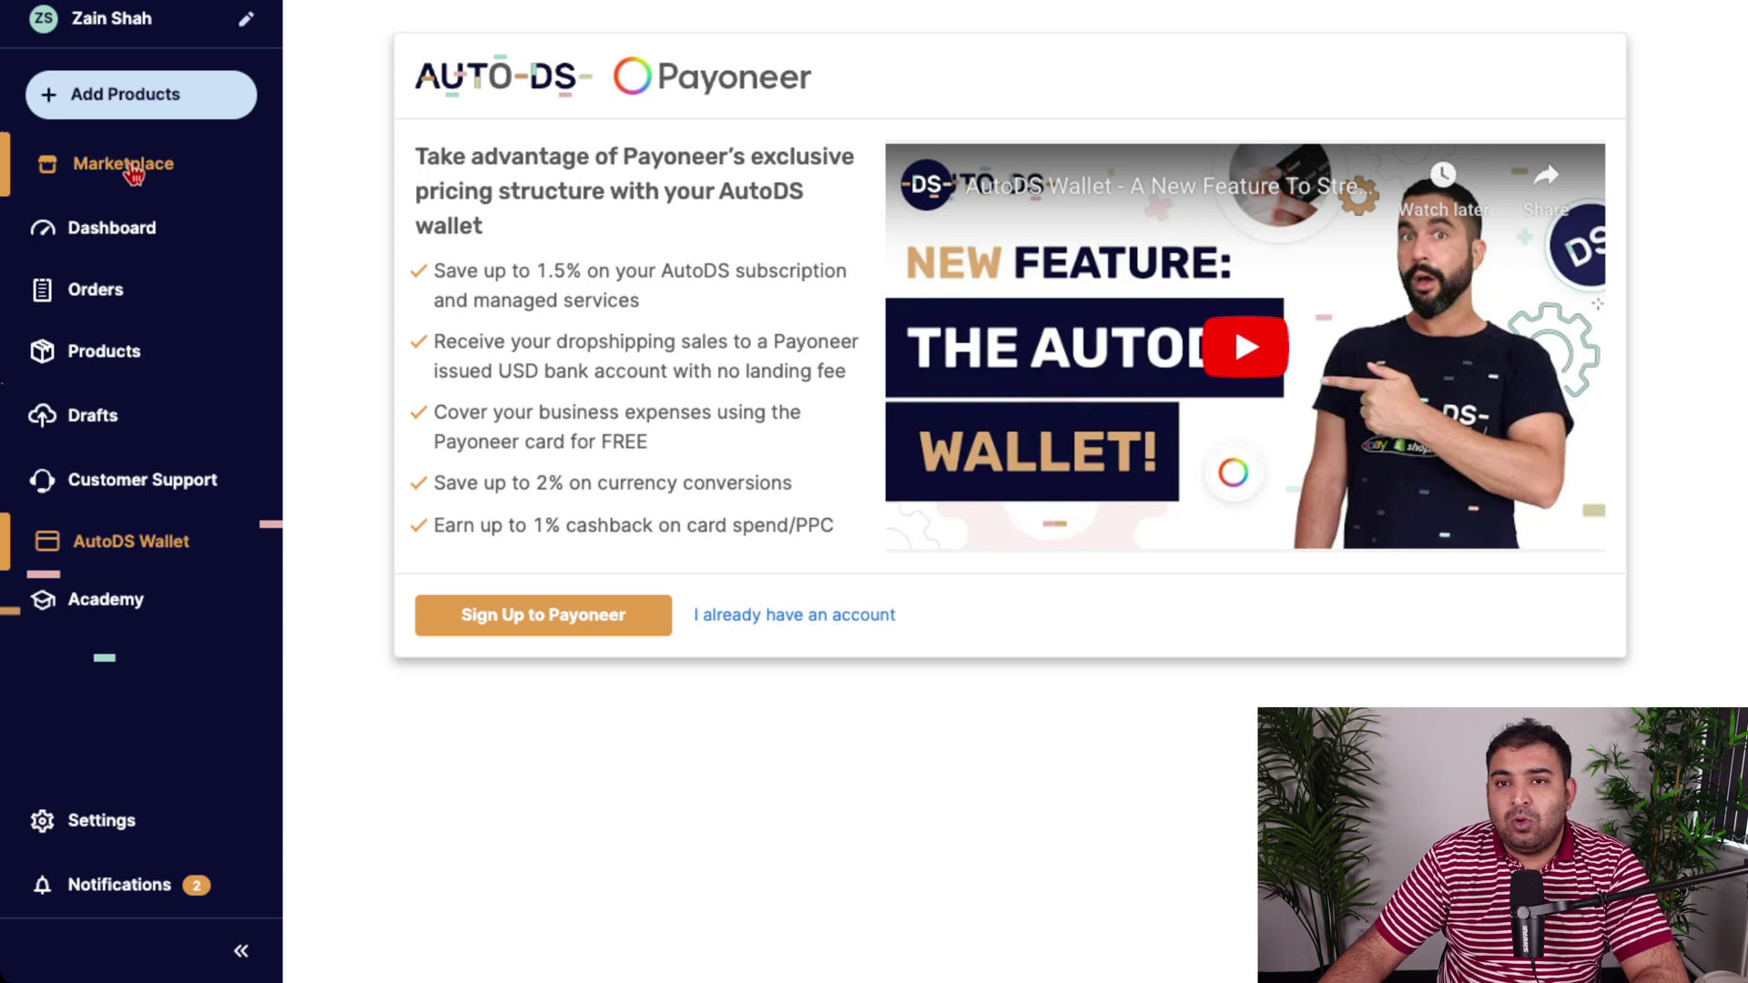